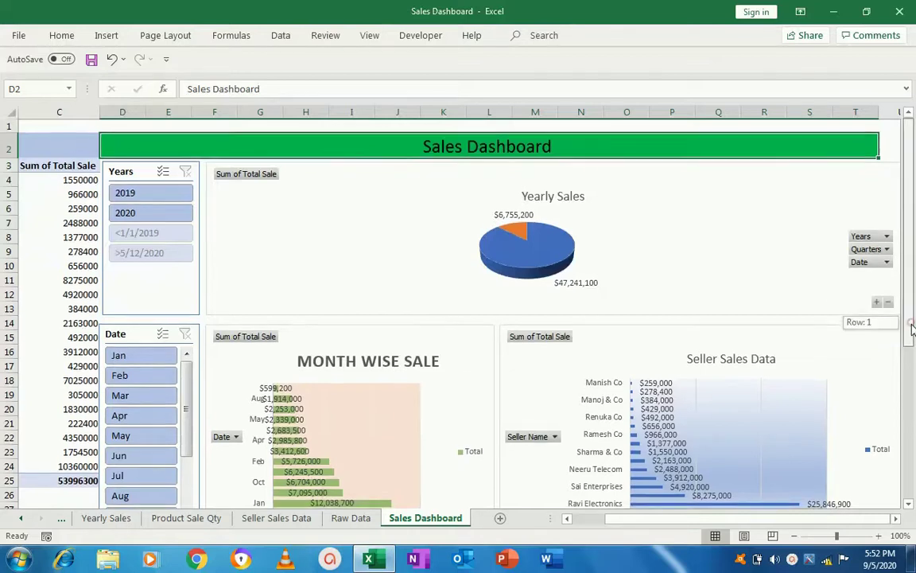
Filter the dashboard to 2019 in the Years slicer.
left_click_drag(913, 336, 910, 311)
left_click_drag(674, 521, 626, 528)
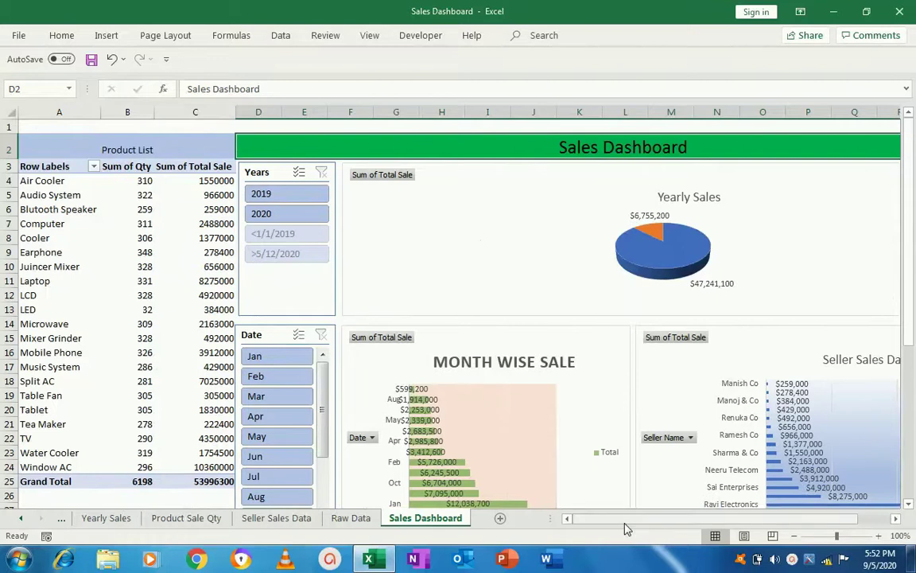
left_click(123, 148)
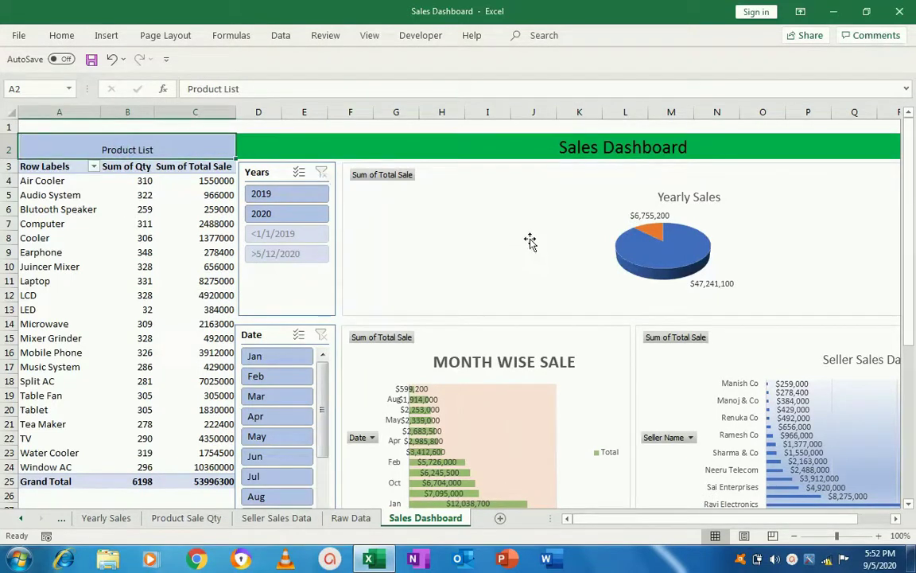
left_click_drag(913, 241, 911, 231)
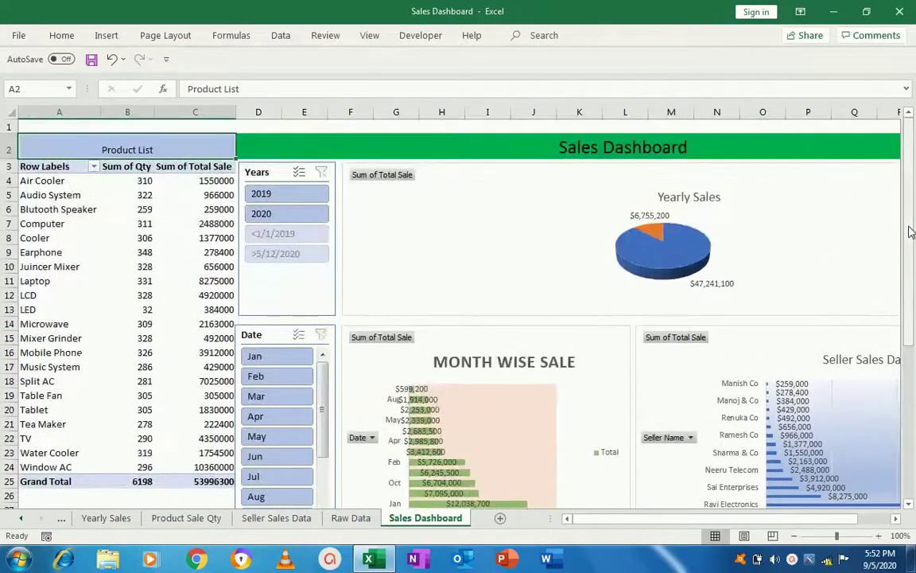
mouse_move(702, 209)
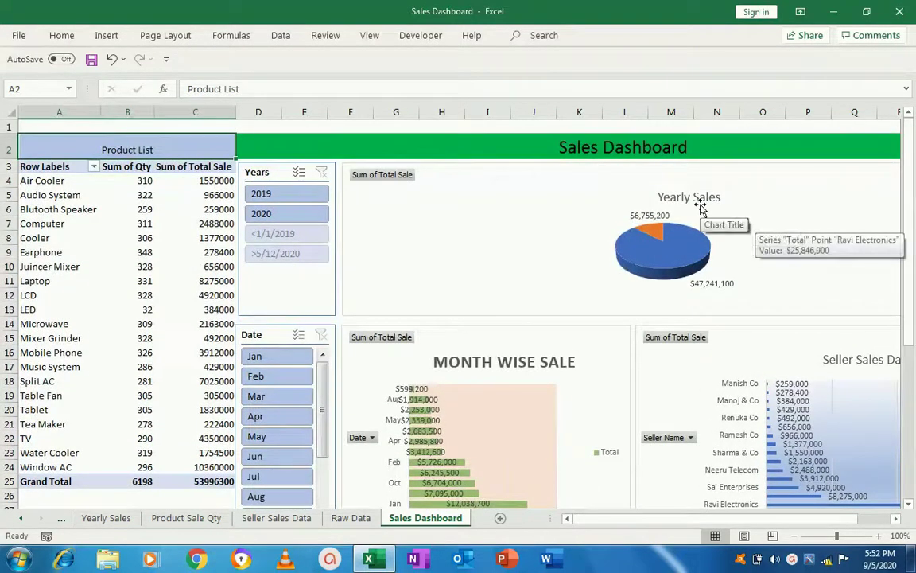
scroll(846, 204, "down", 1)
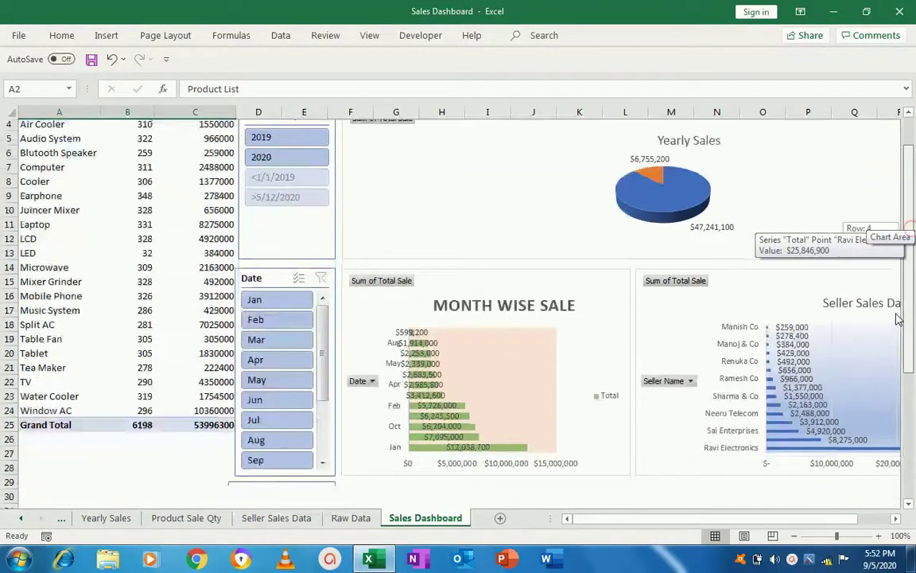
scroll(857, 318, "down", 3)
left_click_drag(665, 518, 713, 518)
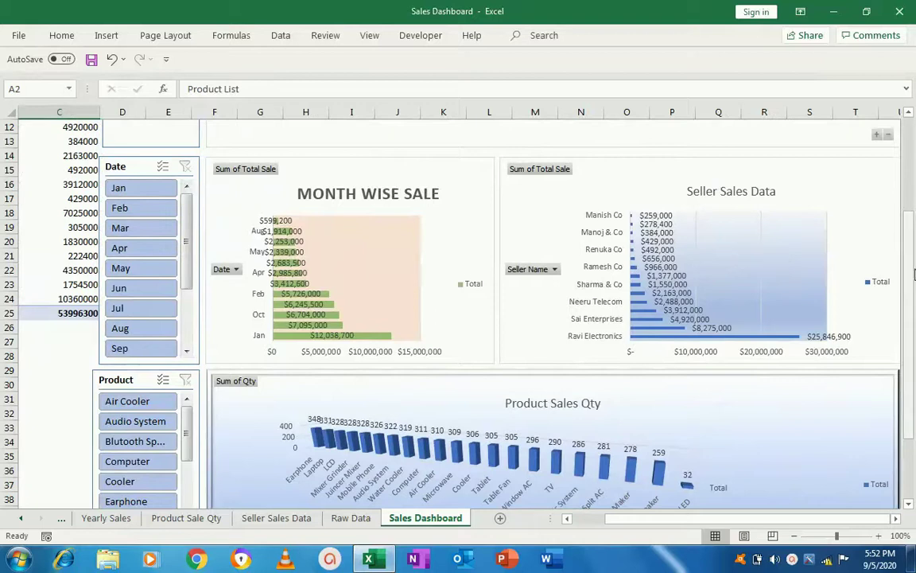
left_click_drag(909, 283, 909, 318)
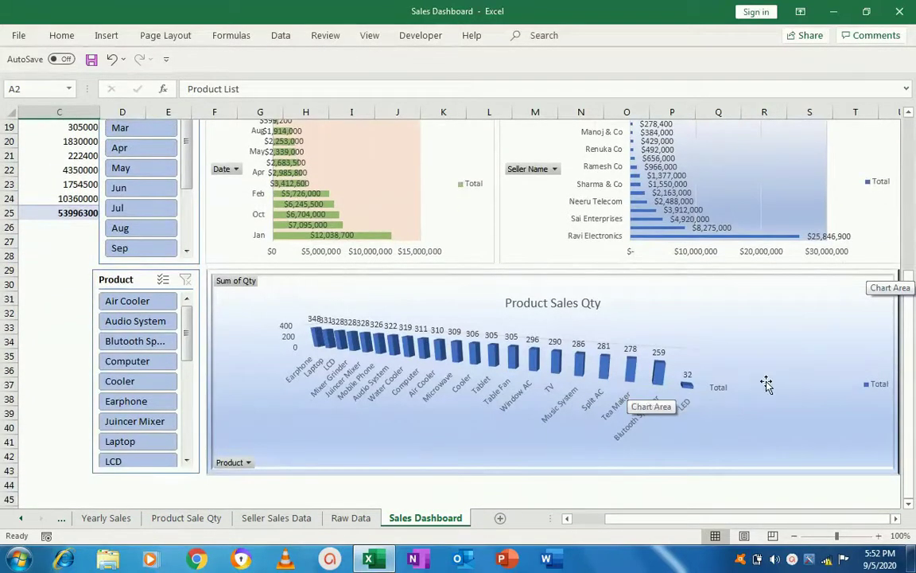
left_click_drag(909, 434, 910, 309)
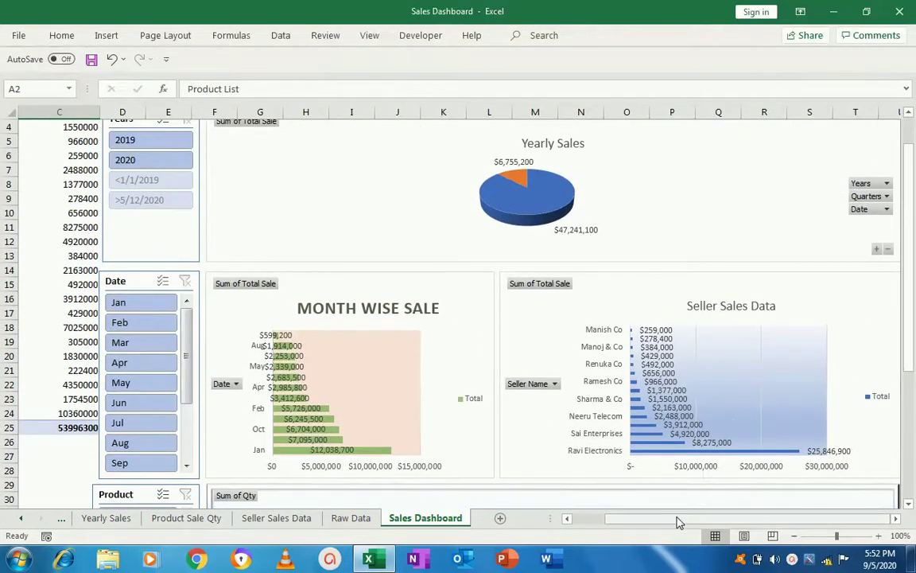
left_click_drag(679, 522, 610, 525)
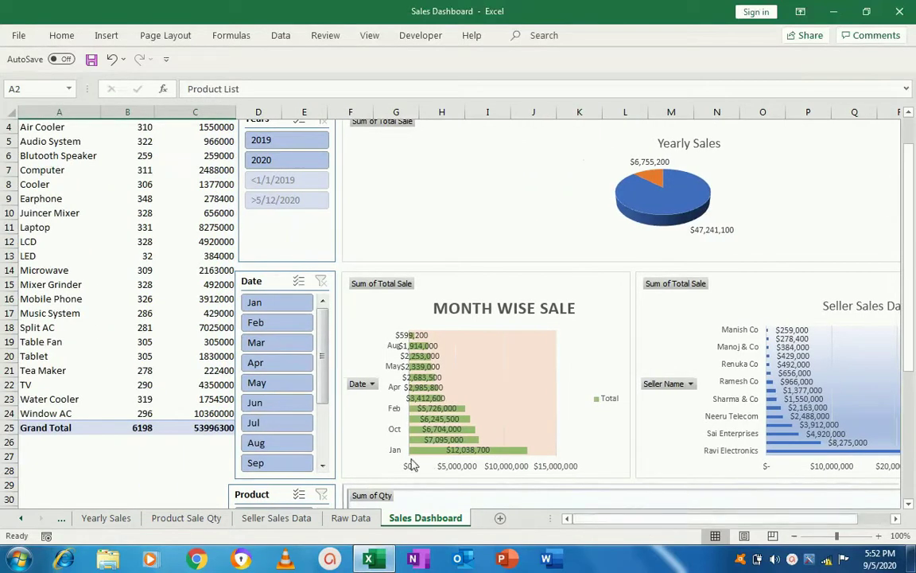
left_click_drag(911, 350, 909, 268)
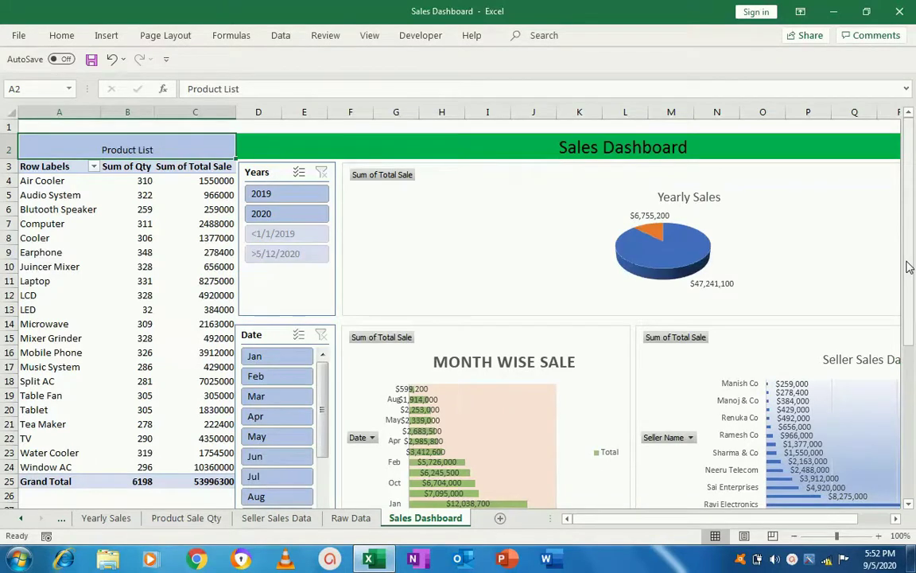
left_click(279, 197)
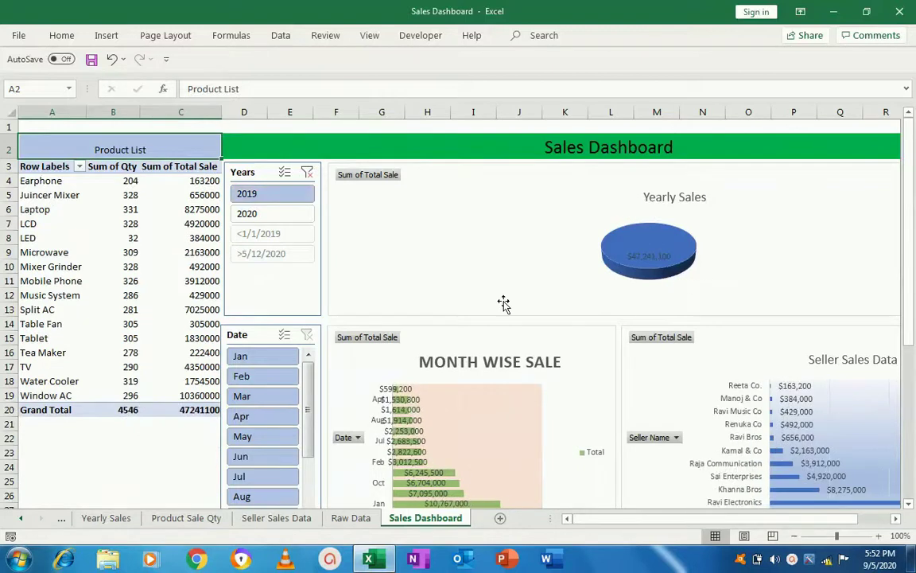
left_click_drag(909, 265, 898, 447)
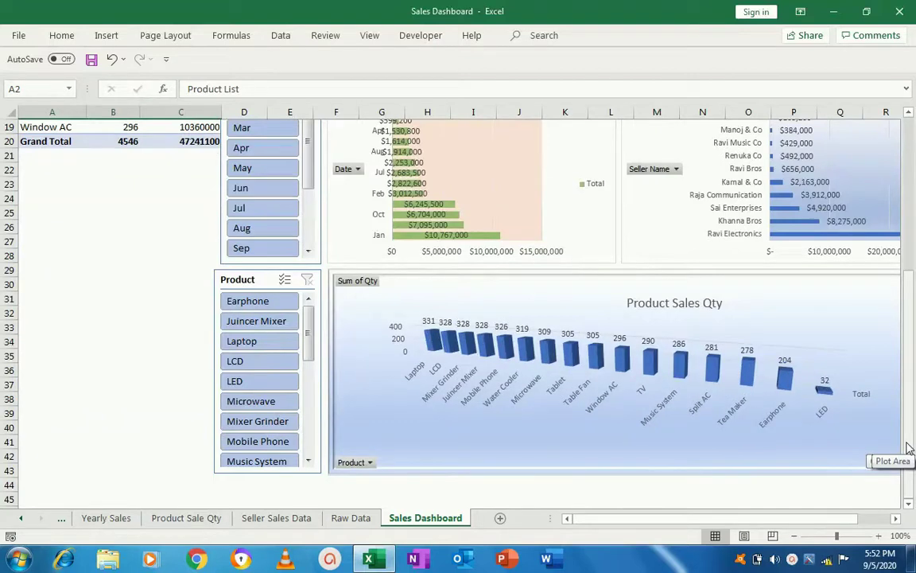
left_click_drag(909, 450, 906, 286)
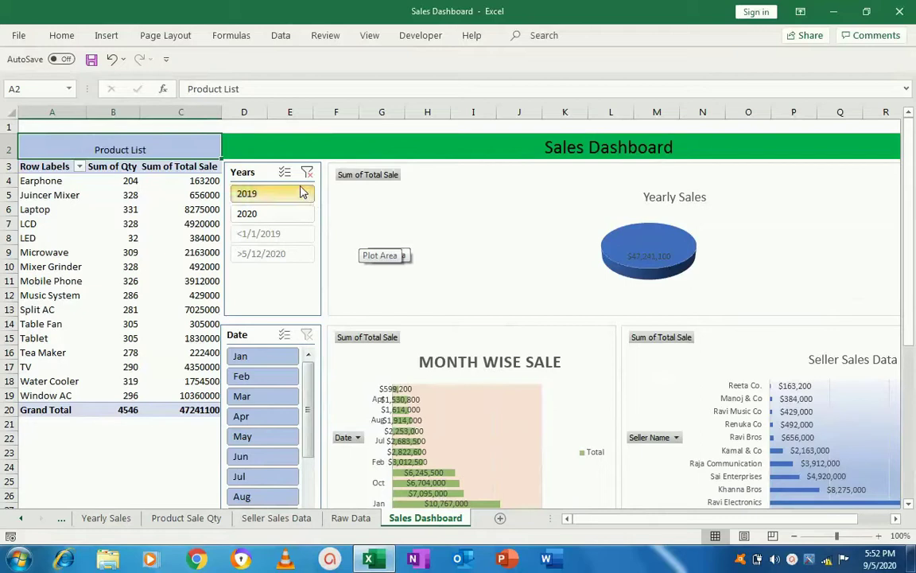
Turn on Multi-Select to show all years again, then filter the Date slicer to January.
left_click(284, 172)
left_click(294, 197)
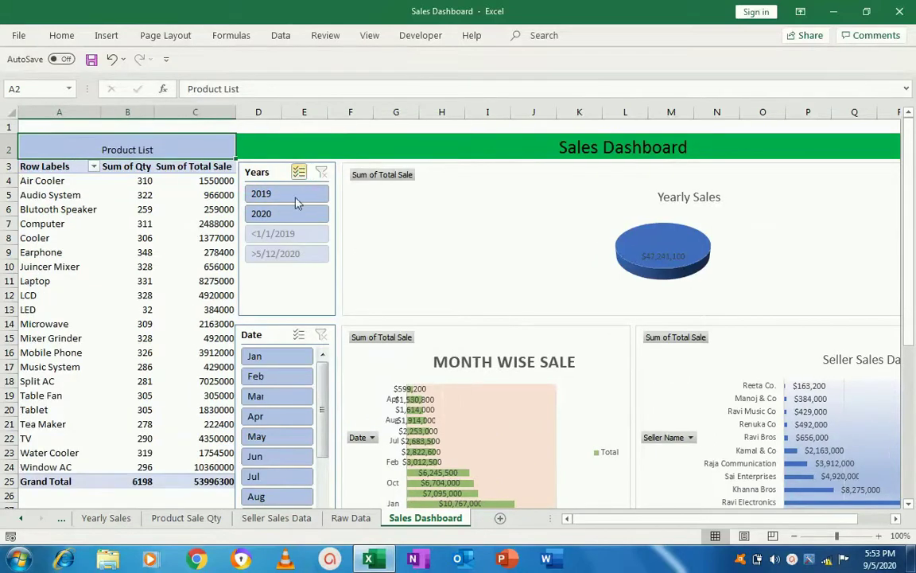
left_click(274, 357)
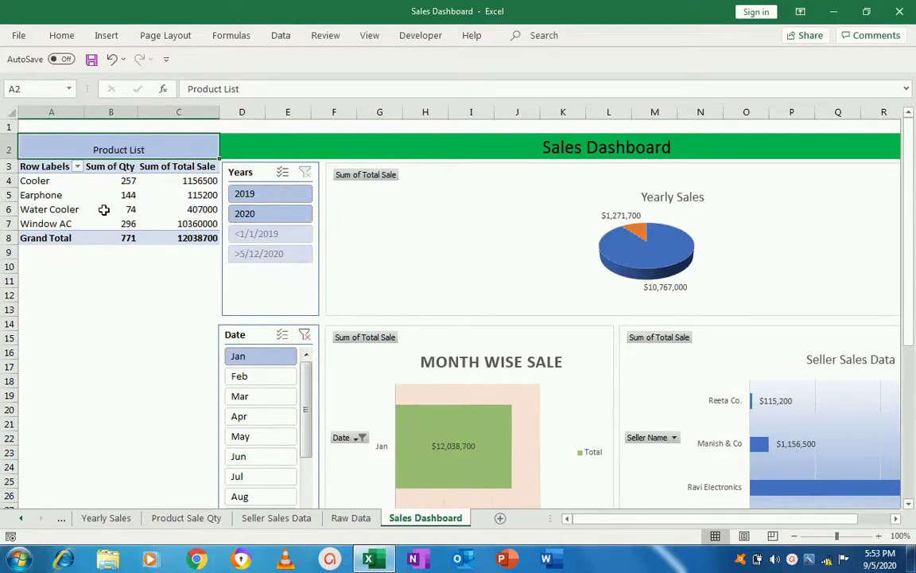
left_click_drag(908, 292, 899, 455)
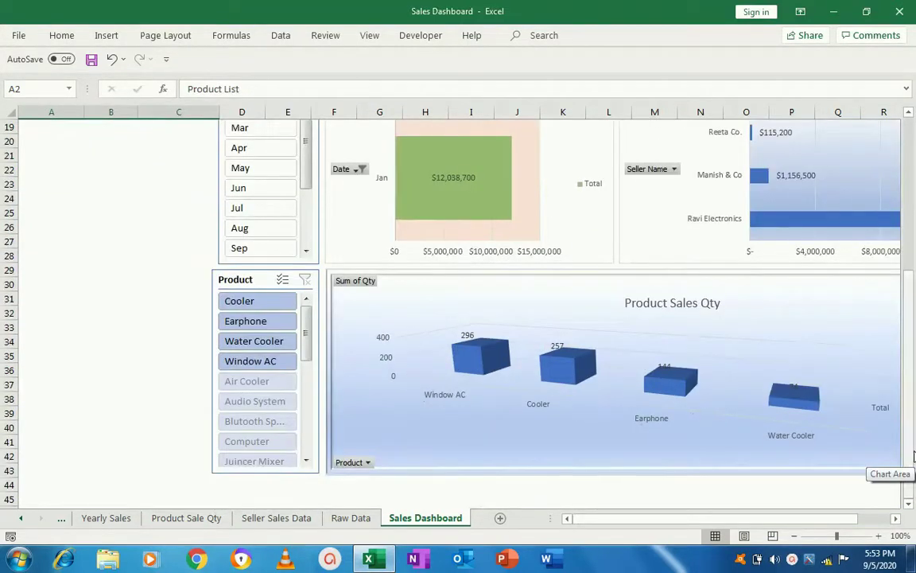
left_click_drag(915, 455, 907, 131)
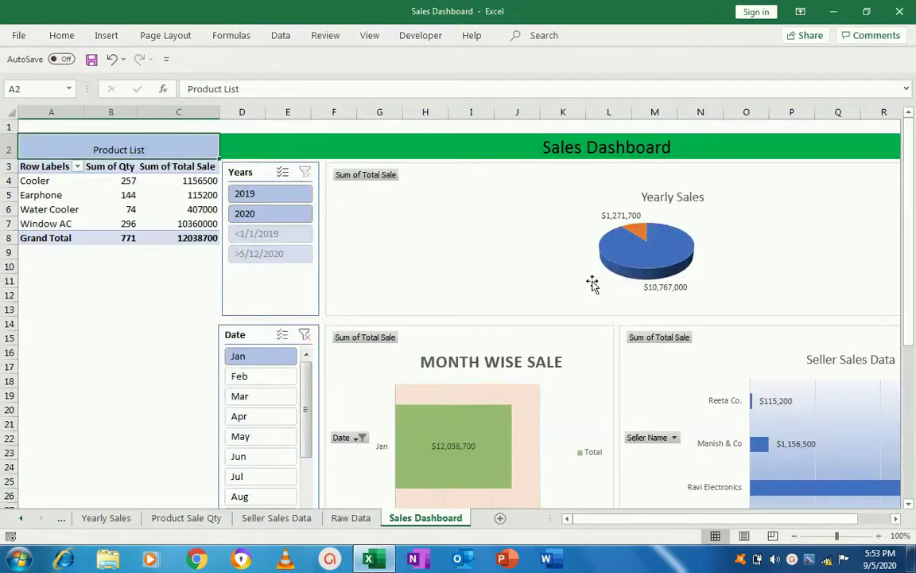
Switch the month filter to May, then clear the Date slicer so every month shows.
left_click(308, 174)
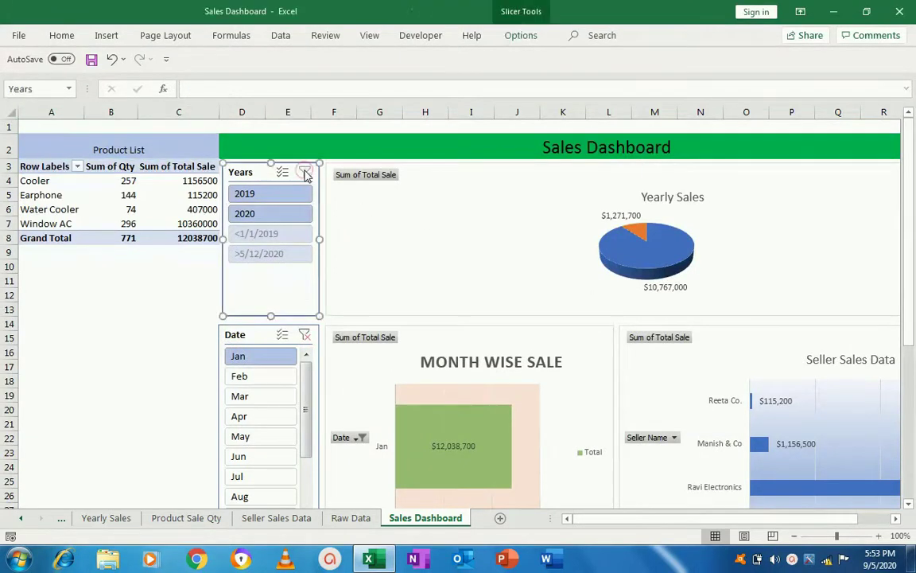
left_click(306, 338)
left_click(262, 439)
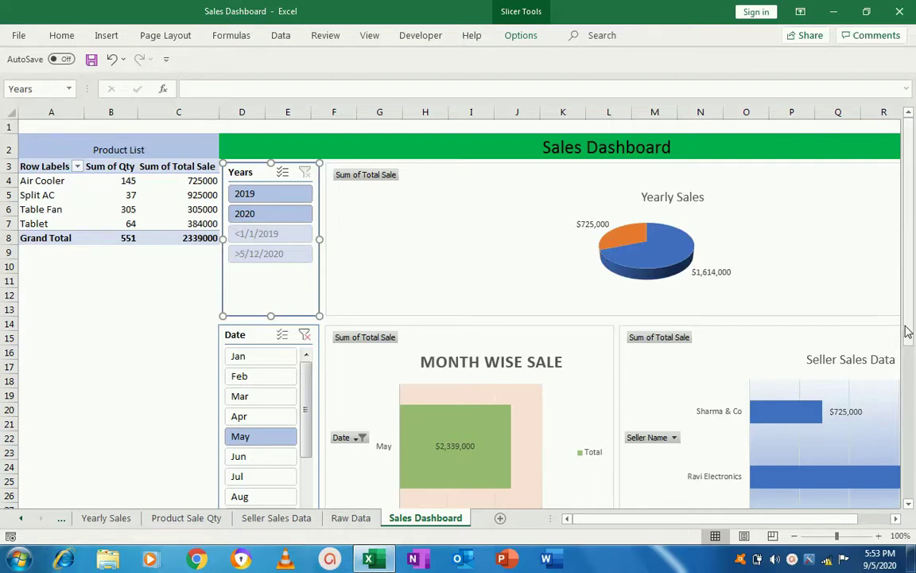
left_click_drag(903, 330, 897, 481)
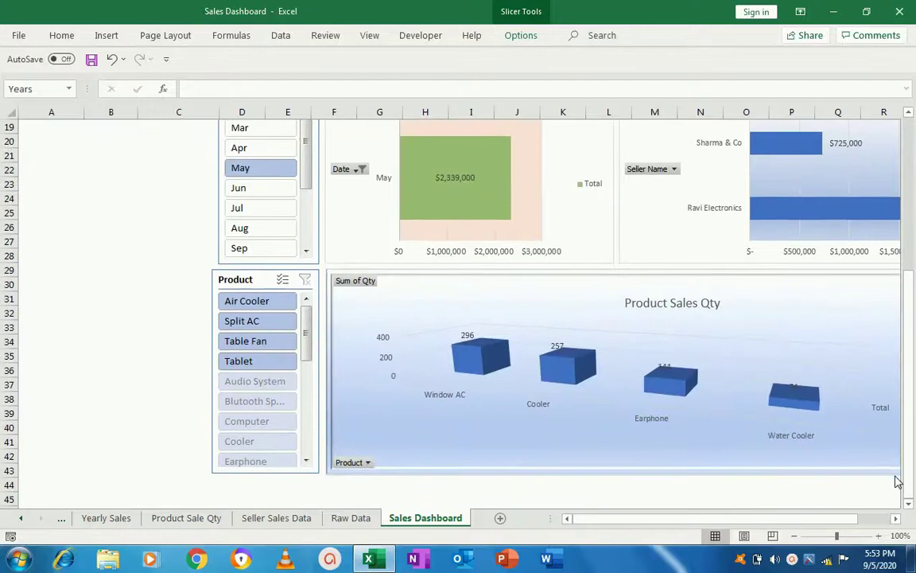
left_click_drag(905, 476, 913, 296)
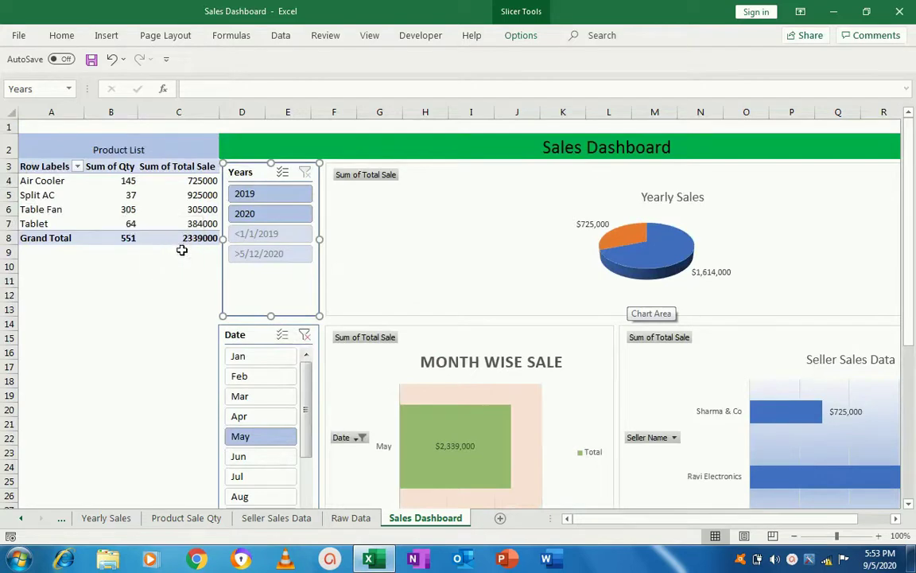
left_click(304, 335)
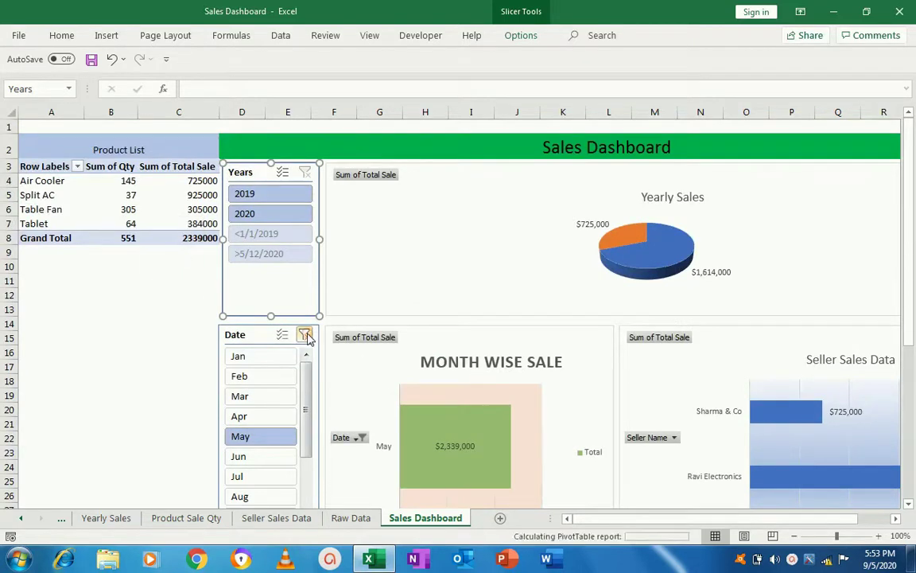
Filter the pivot table's Row Labels to show only Computer.
left_click(94, 167)
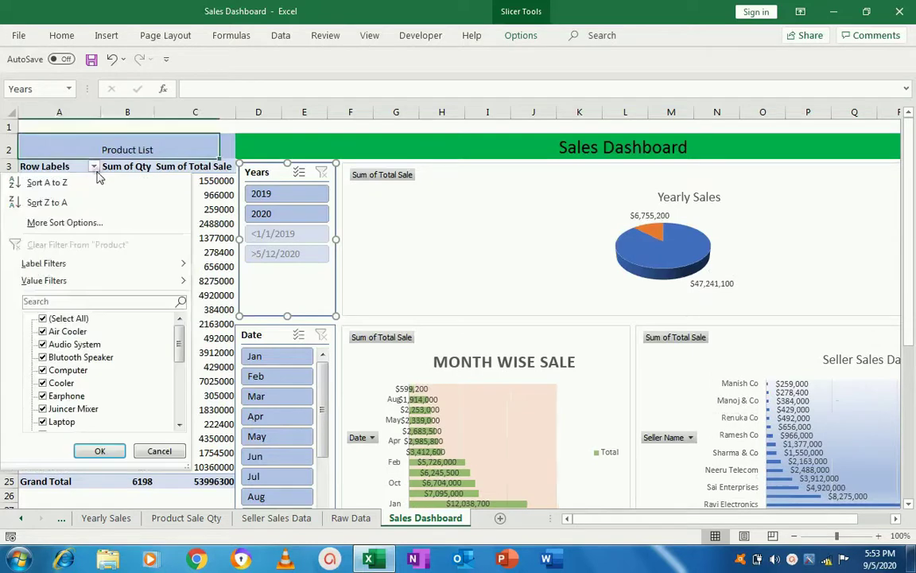
left_click(43, 319)
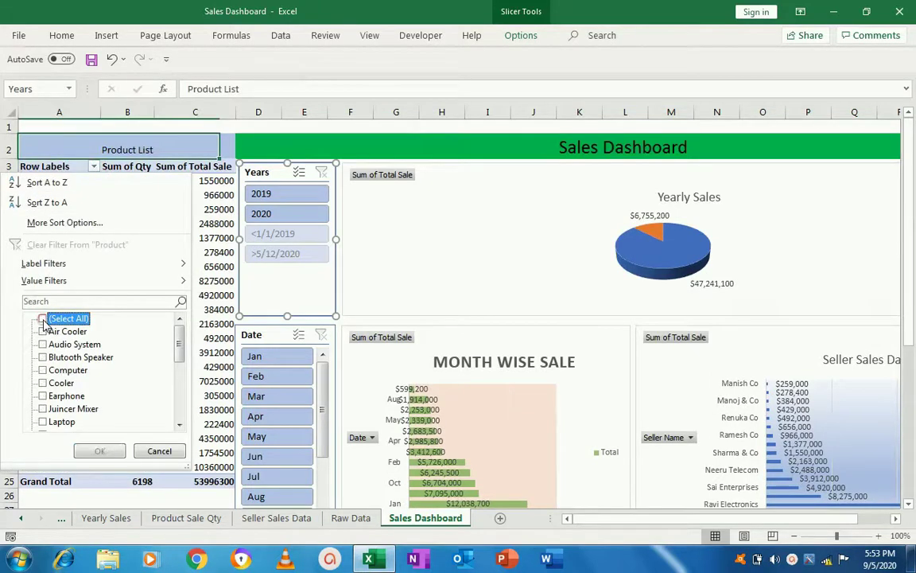
left_click(43, 369)
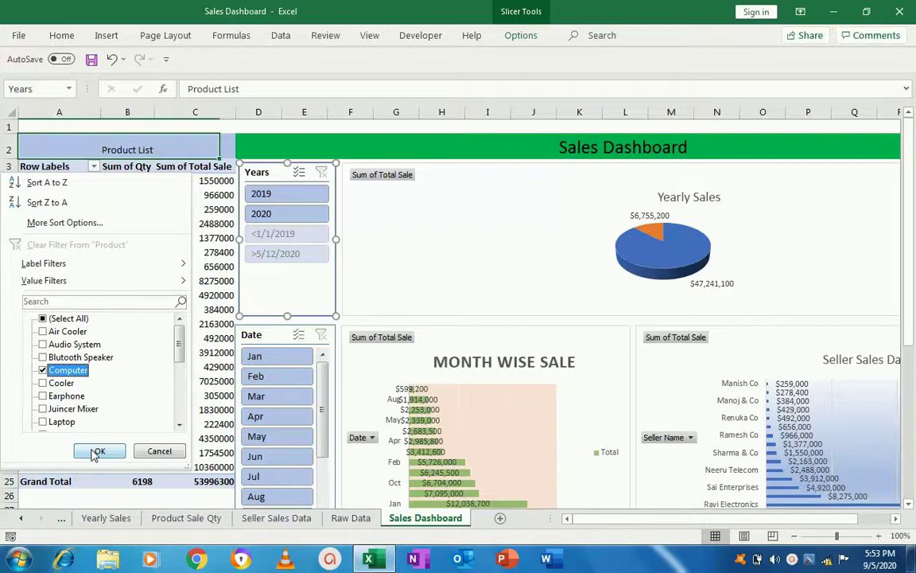
left_click(94, 452)
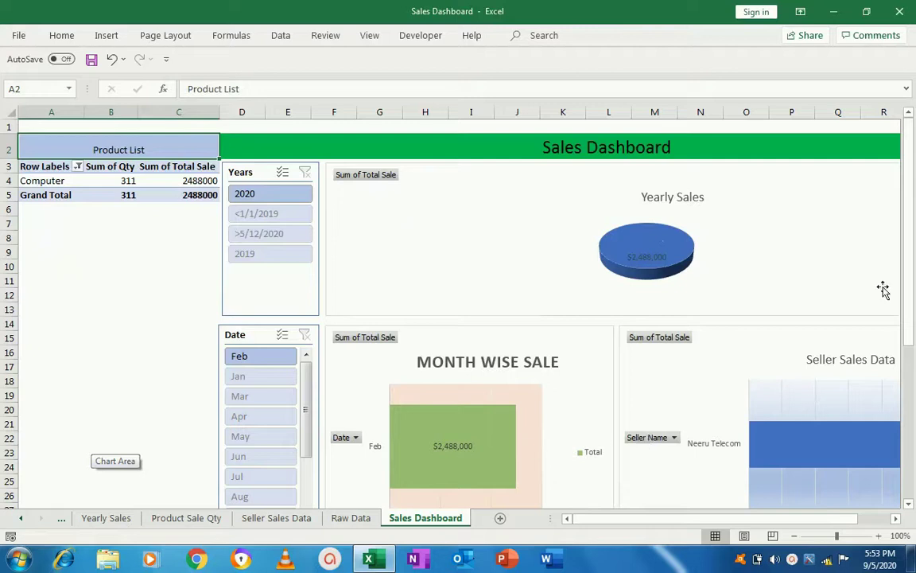
mouse_move(909, 265)
left_mouse_down()
mouse_move(896, 356)
mouse_move(912, 357)
left_mouse_up()
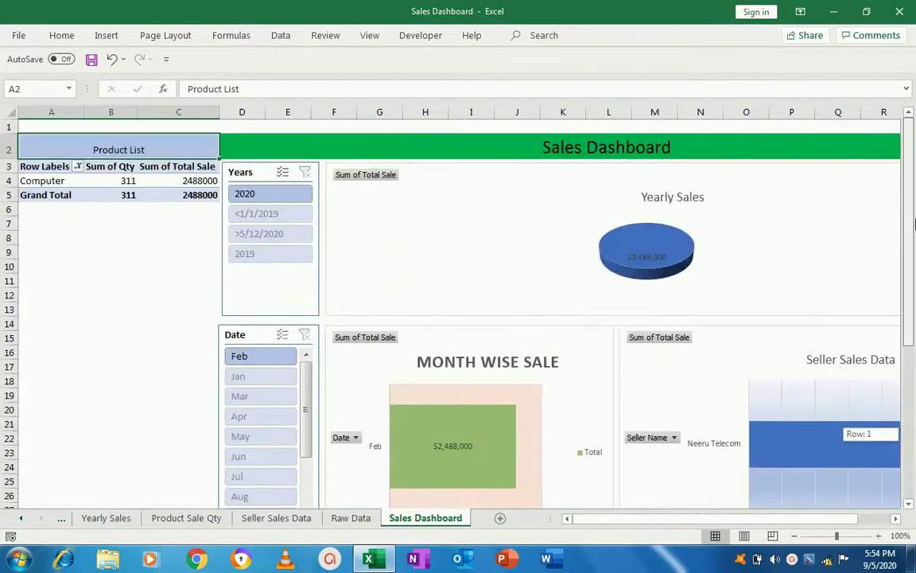
left_click_drag(913, 439, 912, 434)
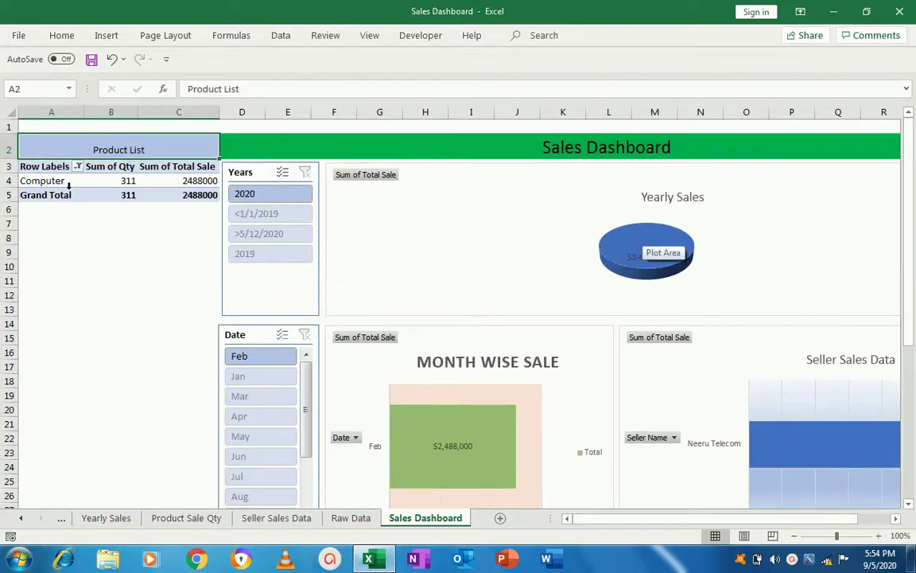
Clear the Product filter so every product is listed again.
left_click(77, 167)
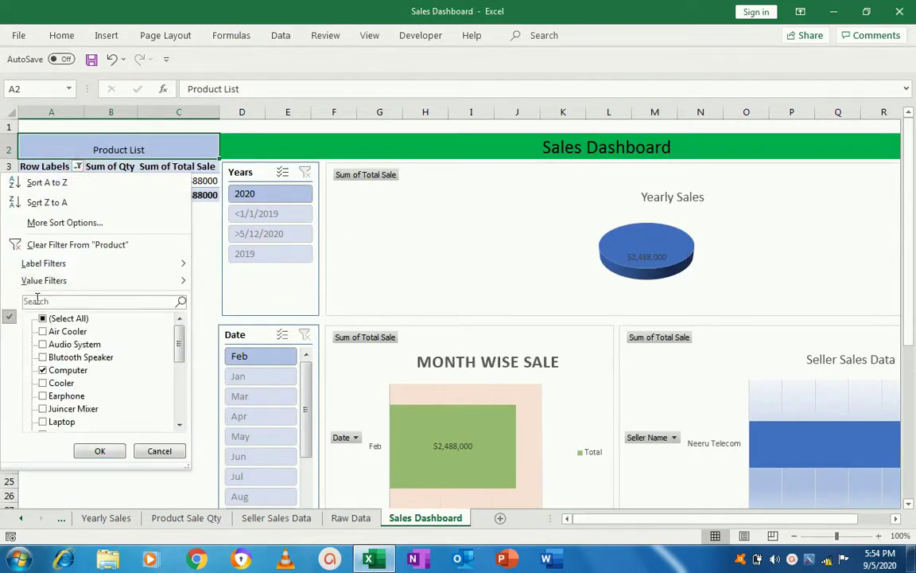
left_click(47, 244)
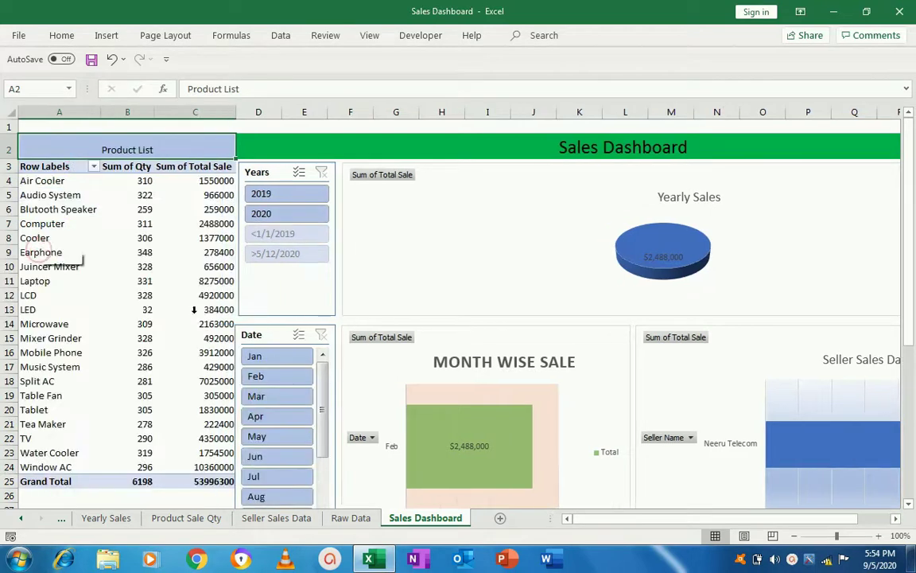
left_click_drag(910, 330, 915, 249)
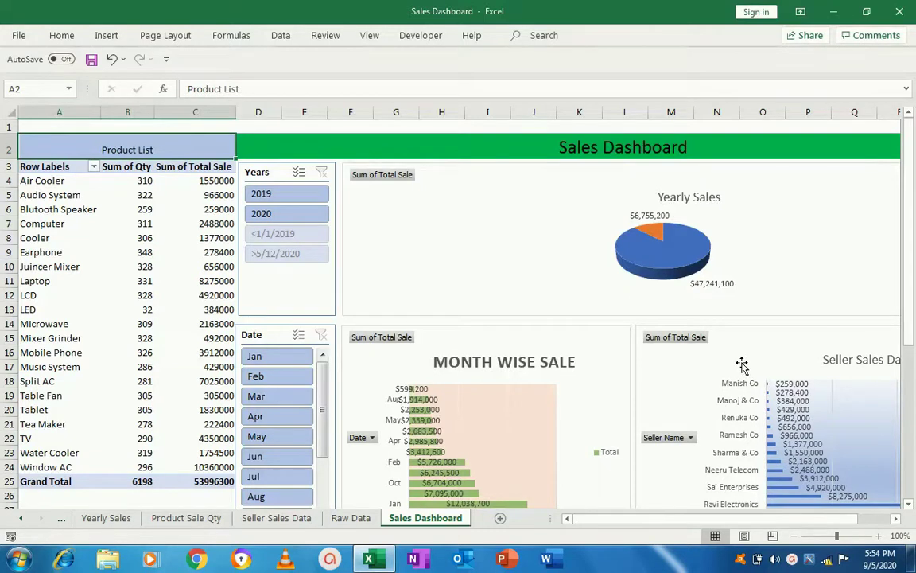
mouse_move(660, 521)
left_mouse_down()
mouse_move(710, 520)
mouse_move(583, 535)
left_mouse_up()
Delete the Yearly Sales and Product Sale Qty report sheets.
right_click(427, 519)
left_click(481, 342)
left_click(436, 317)
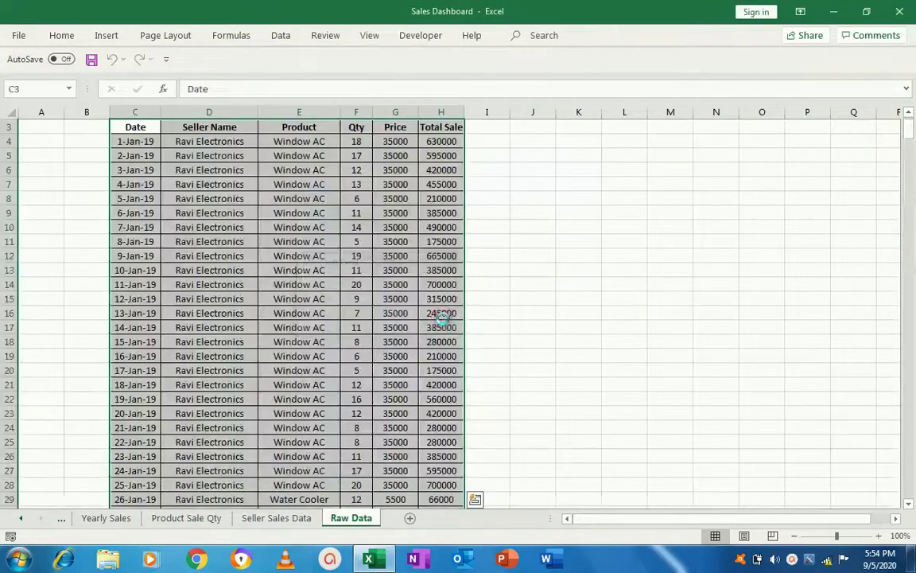
left_click(114, 520)
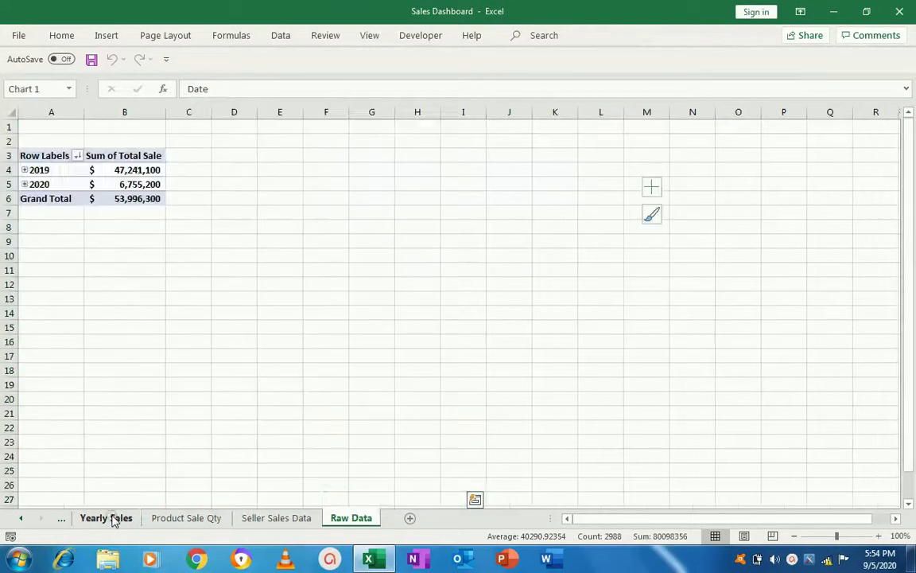
right_click(117, 521)
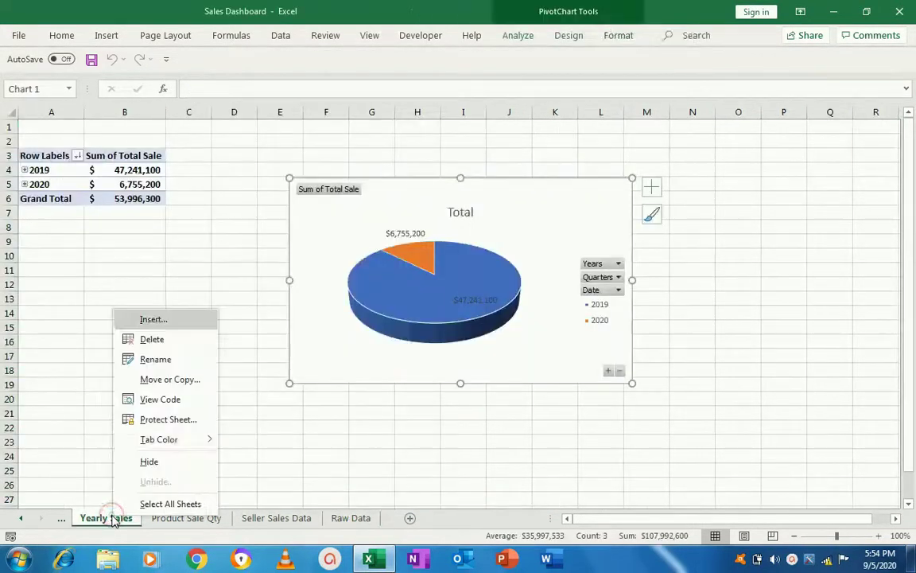
left_click(152, 340)
left_click(433, 317)
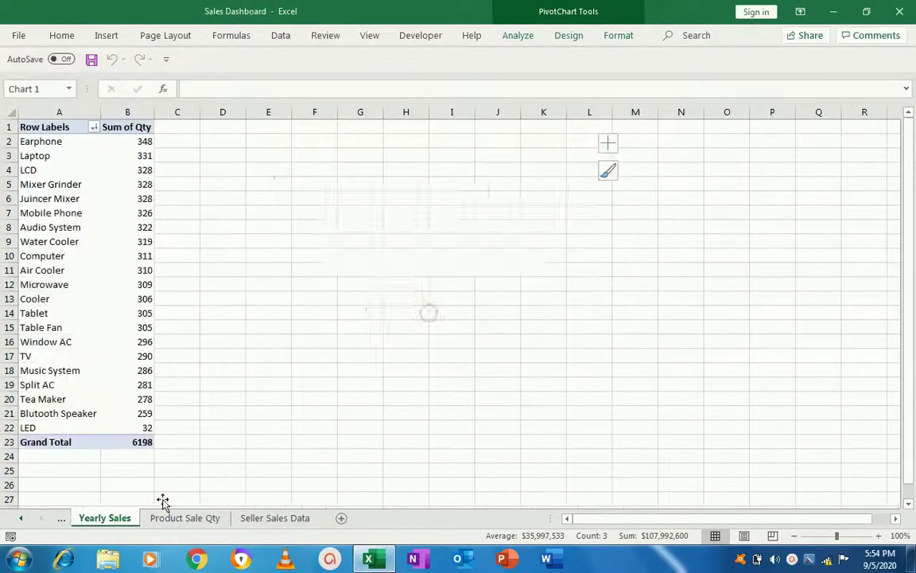
right_click(117, 518)
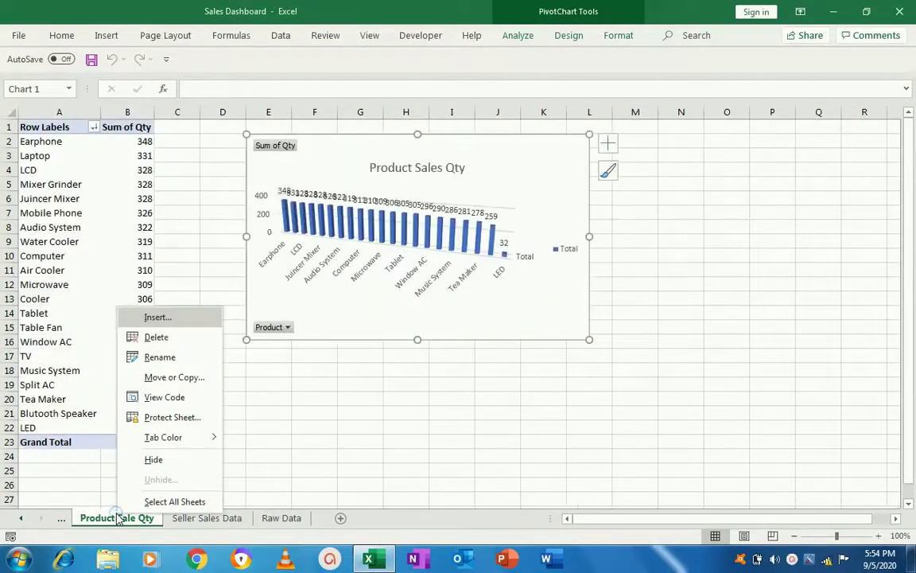
left_click(153, 338)
left_click(429, 320)
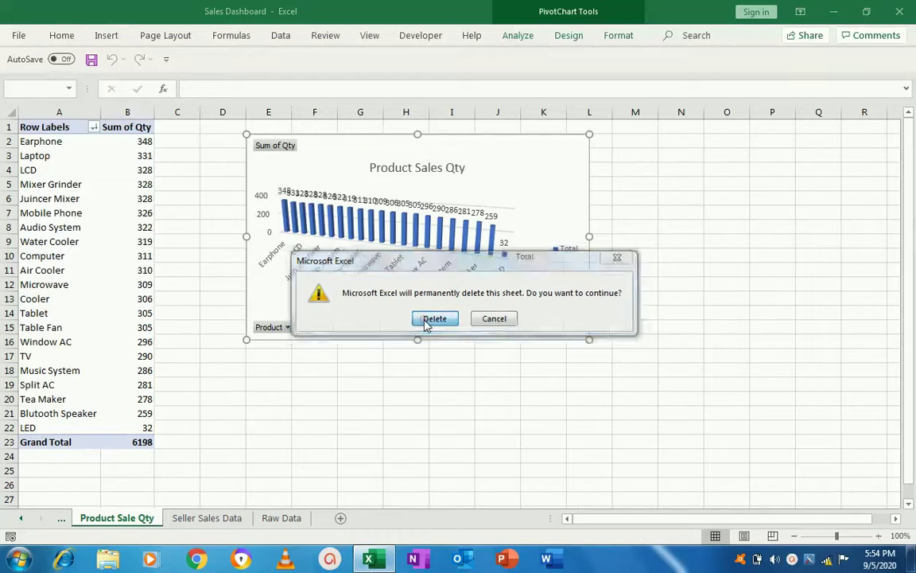
Delete the Seller Sales Data and Monthly Sales sheets.
right_click(114, 521)
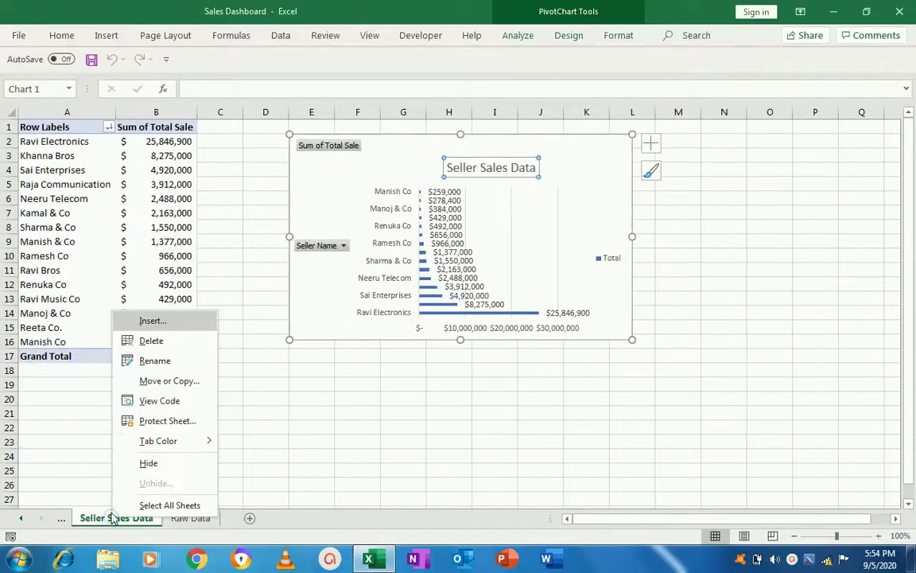
left_click(170, 343)
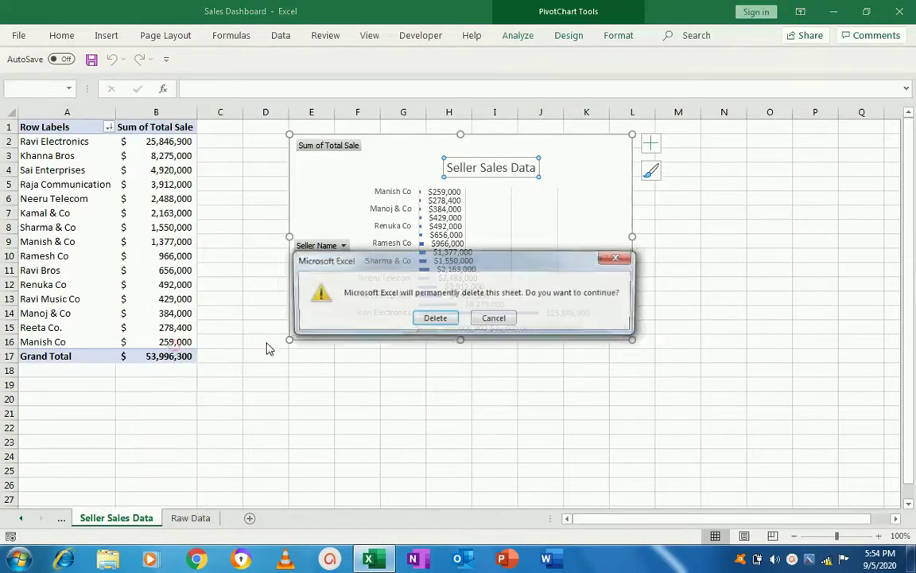
left_click(436, 319)
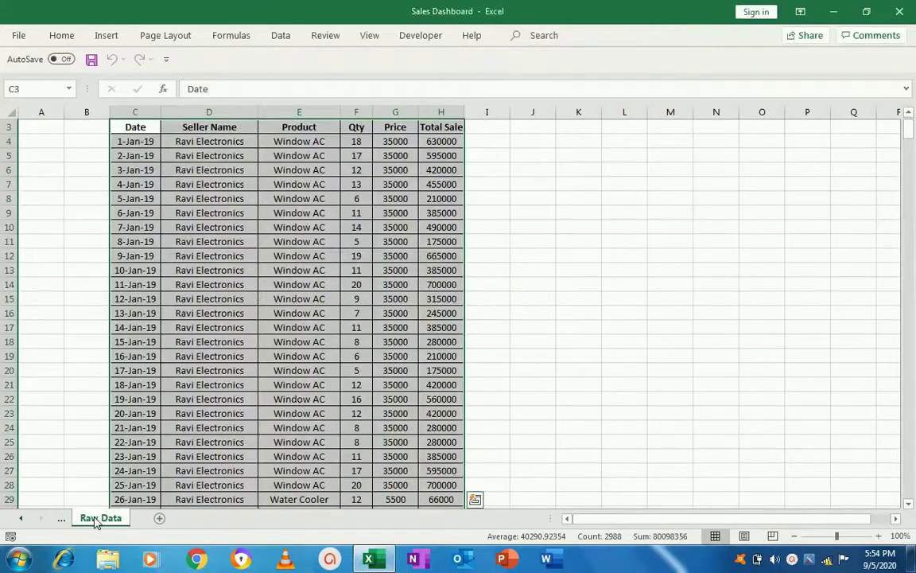
left_click(62, 523)
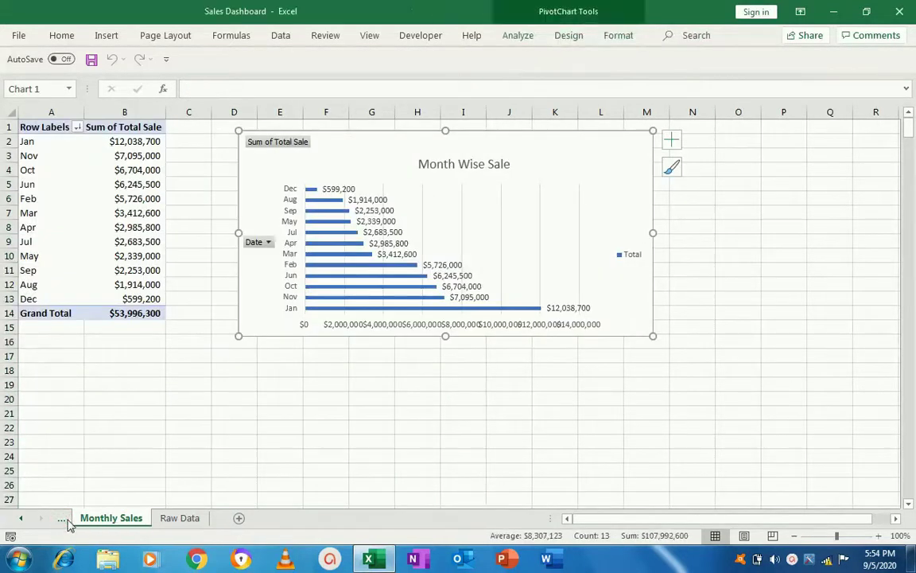
right_click(106, 517)
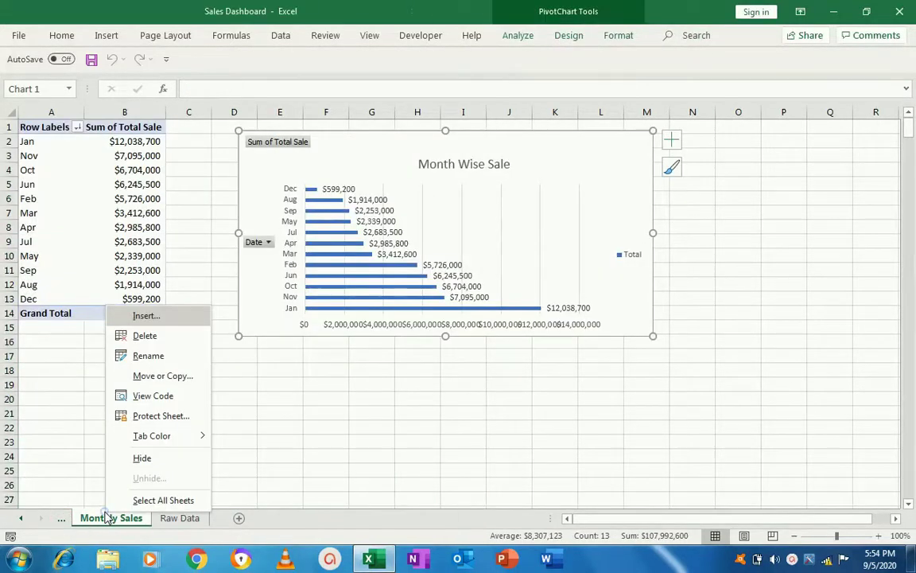
left_click(165, 338)
left_click(431, 318)
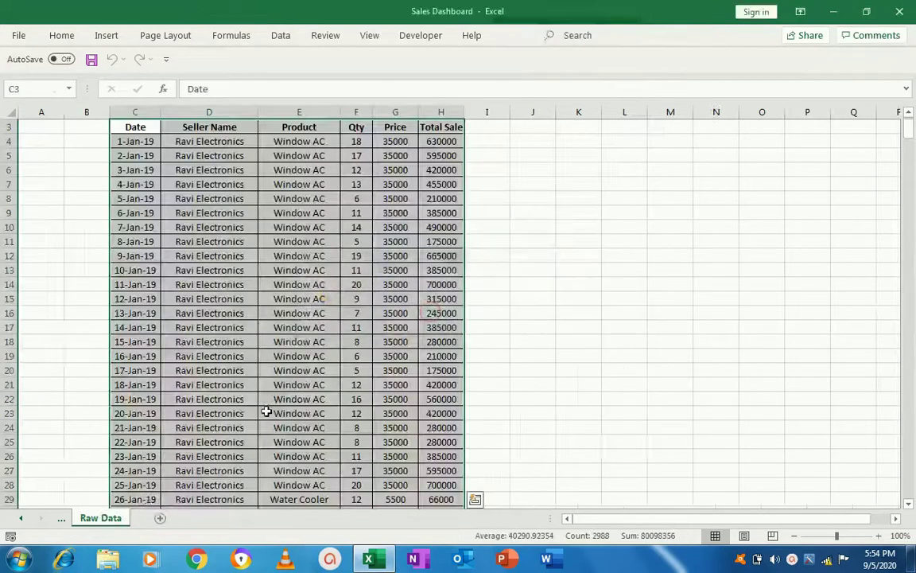
Insert a blank worksheet, Sheet8, then delete it.
key("shift+F11")
left_click(63, 518)
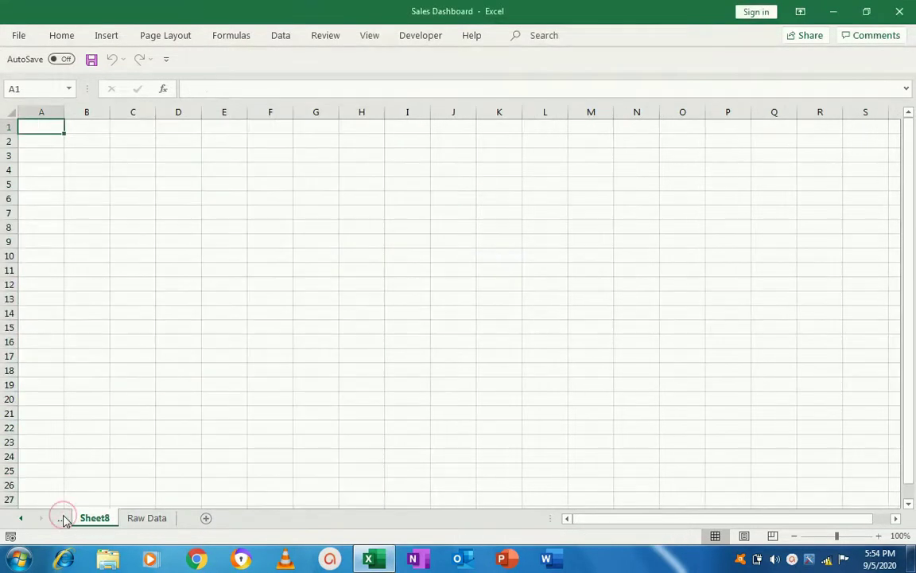
right_click(89, 522)
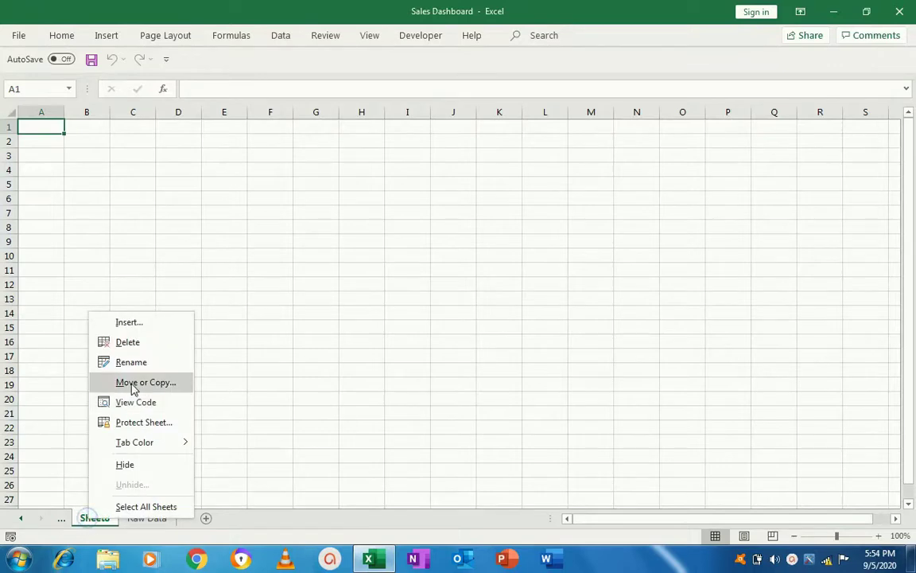
left_click(146, 344)
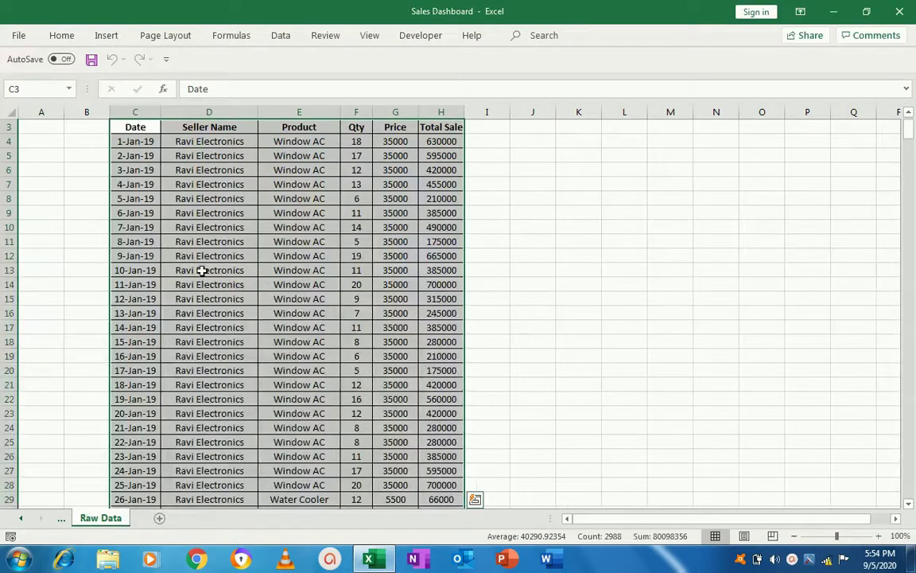
Check where each table column ends and inspect the Total Sale formula =G4*F4.
left_click(135, 229)
key("ctrl+Up")
key("ctrl+Up")
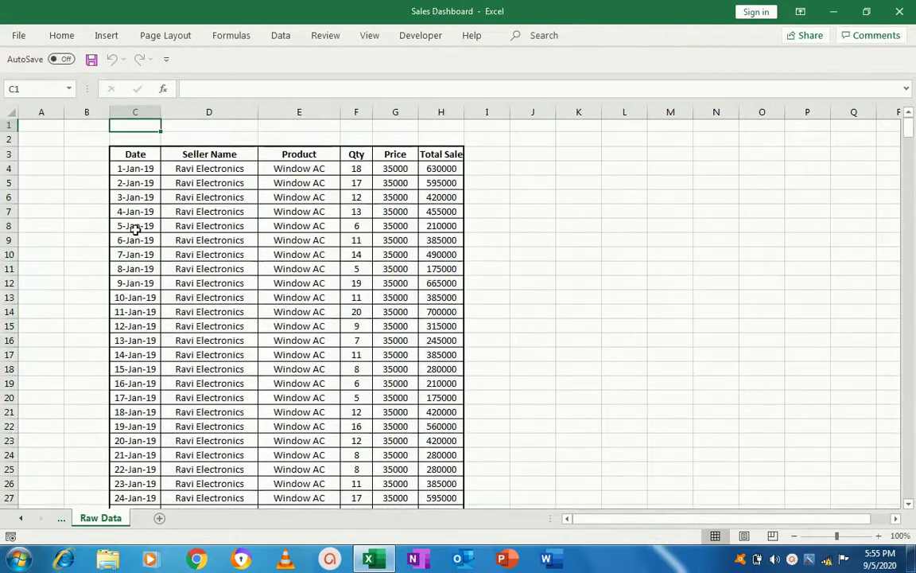
key("Down")
key("Down")
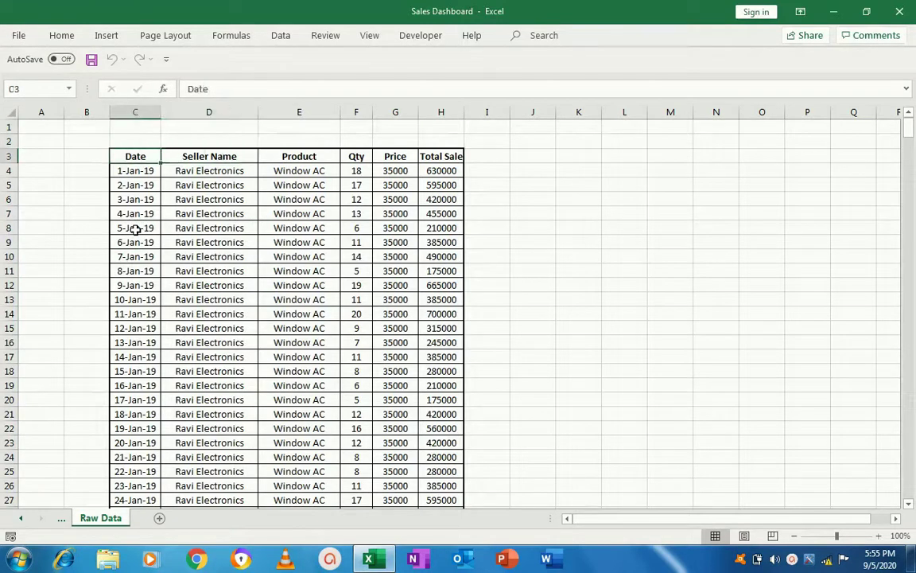
key("Down")
key("ctrl+shift+Down")
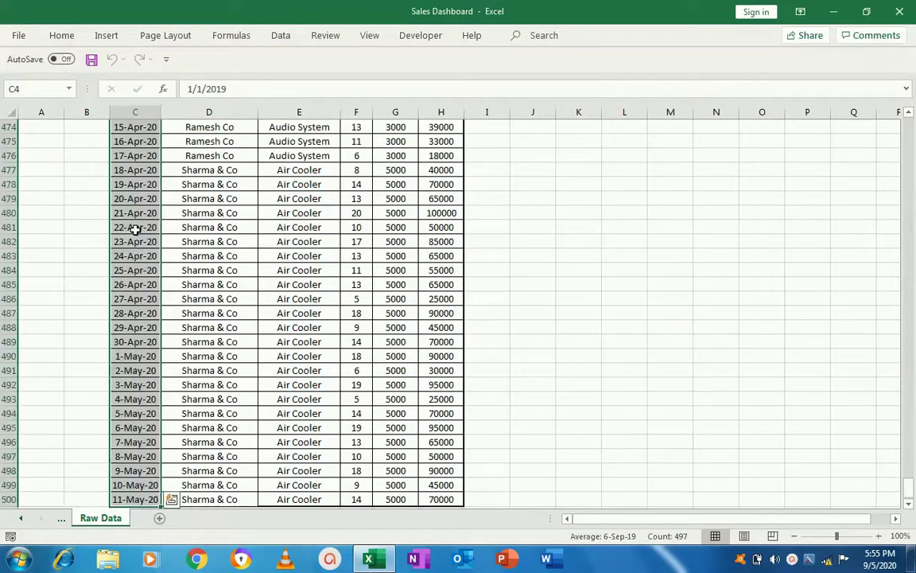
key("ctrl+Up")
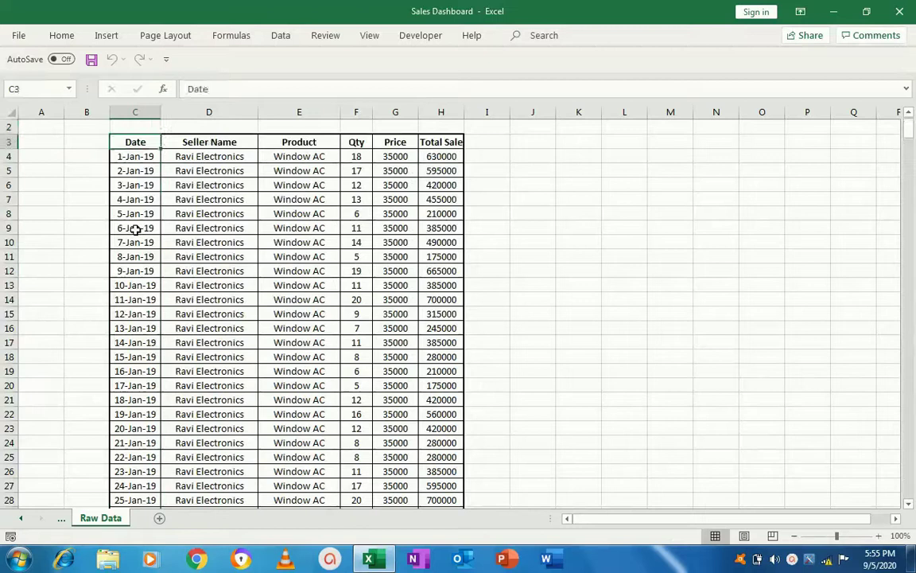
key("Right")
key("Down")
key("ctrl+Down")
key("Down")
key("Up")
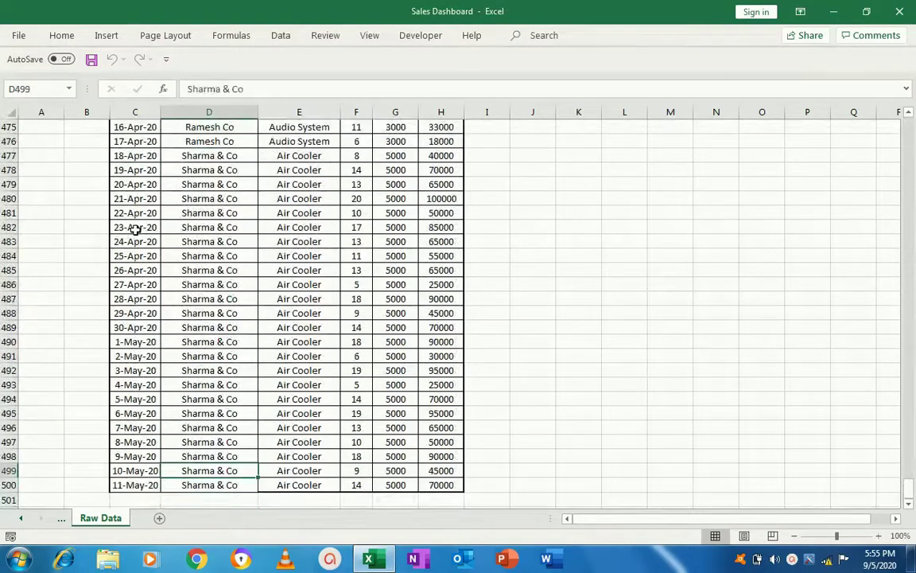
key("ctrl+Up")
key("ctrl+Up")
key("Down")
key("Right")
key("Down")
key("Down")
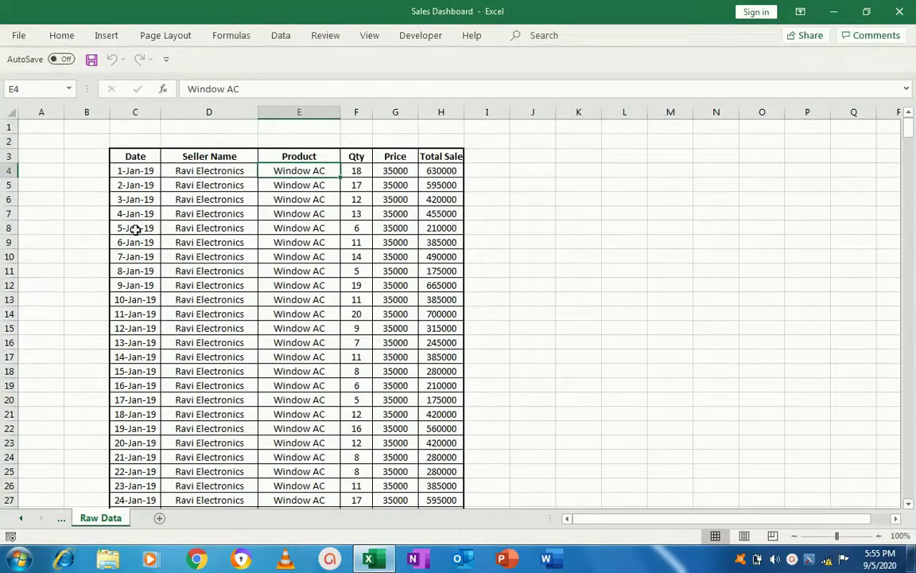
key("ctrl+Down")
key("ctrl+Up")
key("Right")
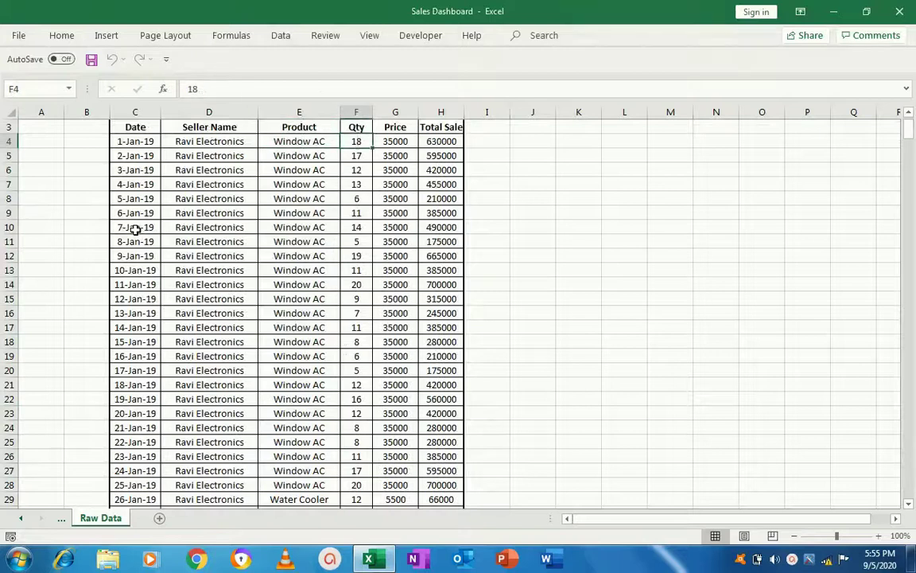
key("Up")
scroll(135, 229, "up", 1)
key("Right")
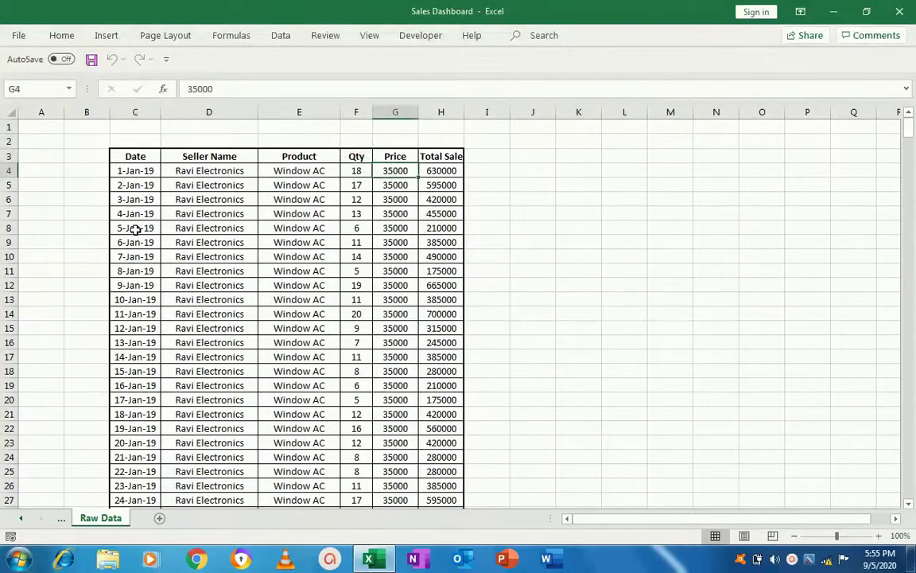
key("Right")
key("Left")
key("Left")
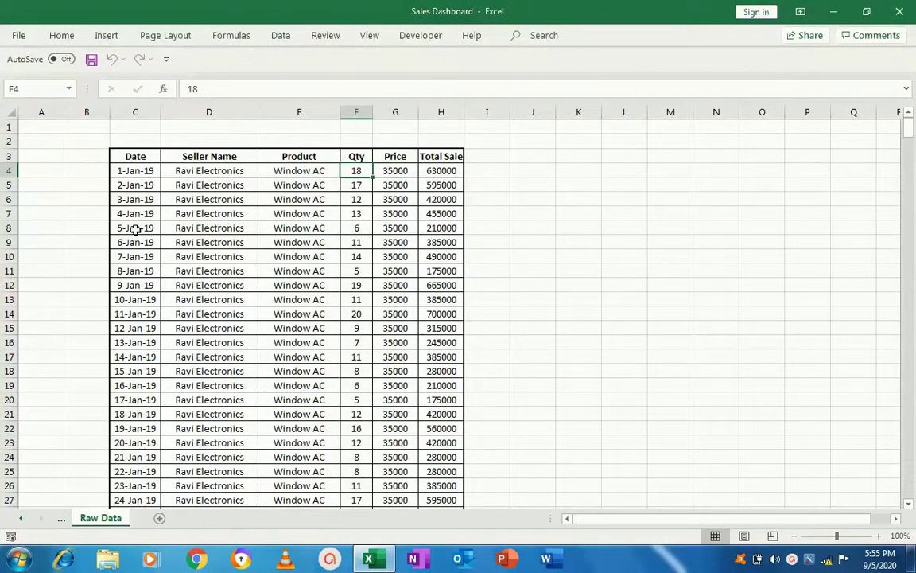
key("Right")
key("Right")
key("Up")
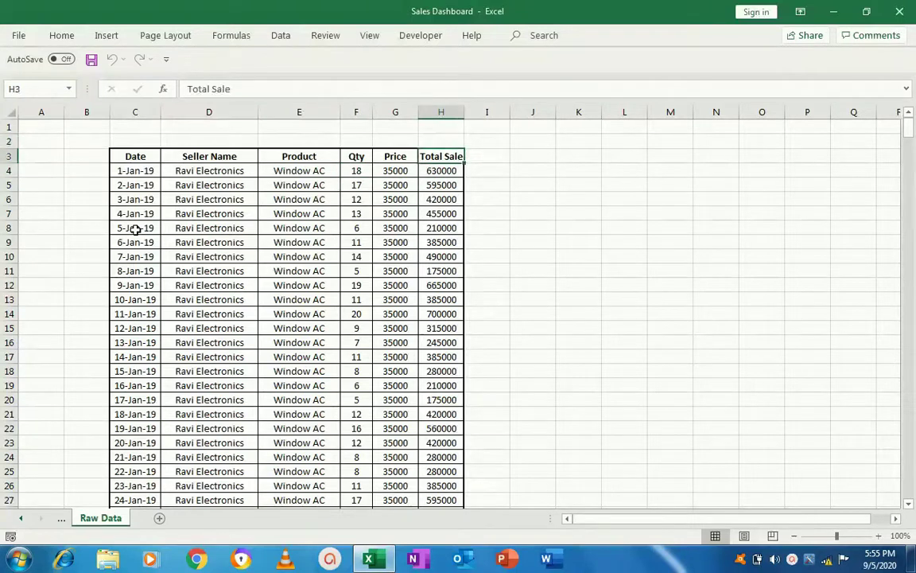
Autofit column H to the Total Sale heading and select C3:H3 down through the data.
double_click(464, 111)
left_click(297, 155)
key("Left")
key("Left")
key("Up")
key("Up")
key("Down")
key("Down")
key("Right")
key("Left")
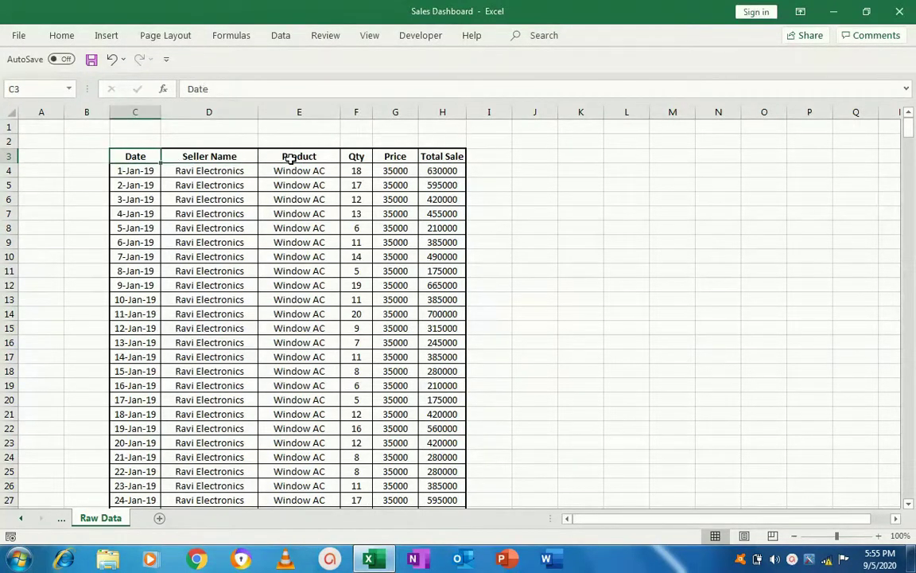
key("ctrl+shift+Right")
key("ctrl+shift+Down")
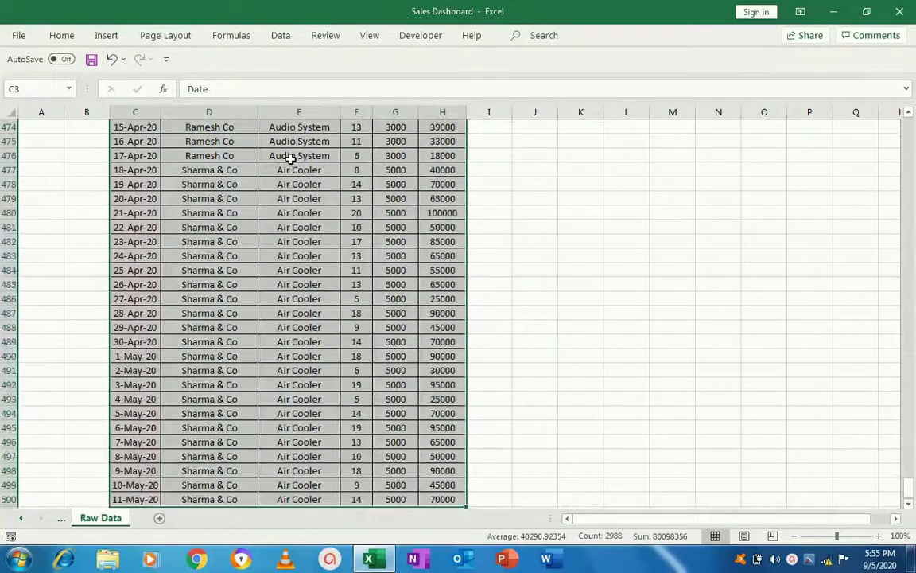
Reselect the header row C3:H3 and extend it over all data to row 500.
key("shift+BackSpace")
key("Right")
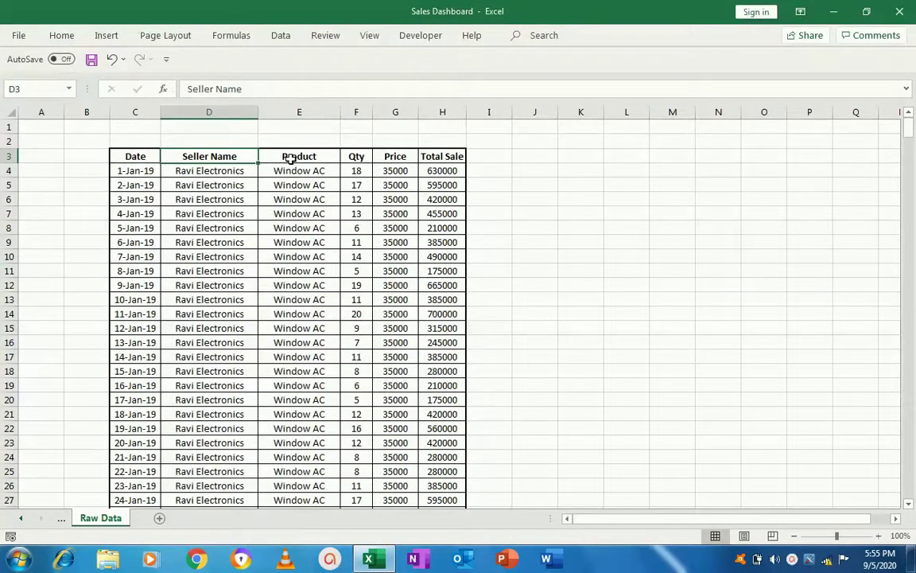
key("Right")
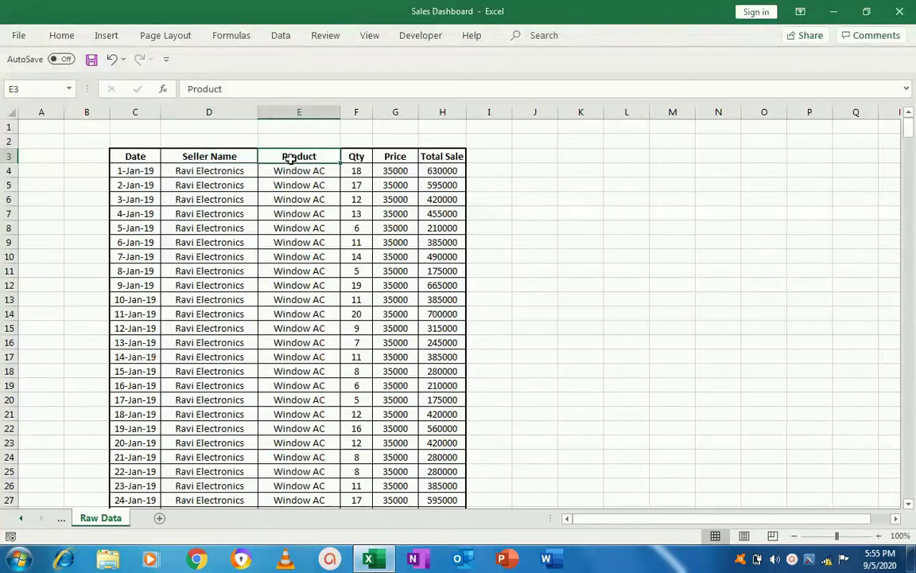
key("Right")
key("Right")
key("Right")
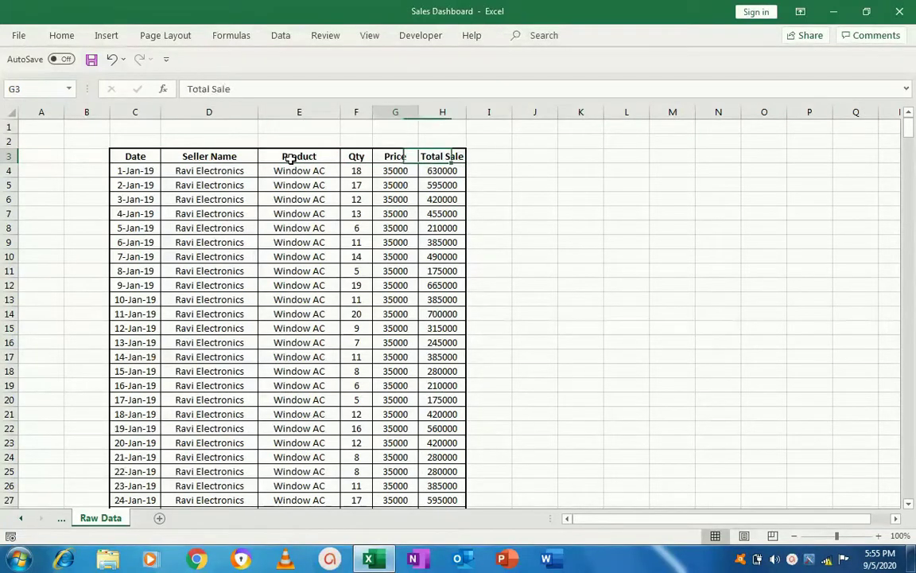
key("Left")
key("Left")
key("Left")
key("Left")
key("Left")
key("Right")
key("Up")
key("Up")
key("Down")
key("Down")
key("Left")
key("ctrl+shift+Right")
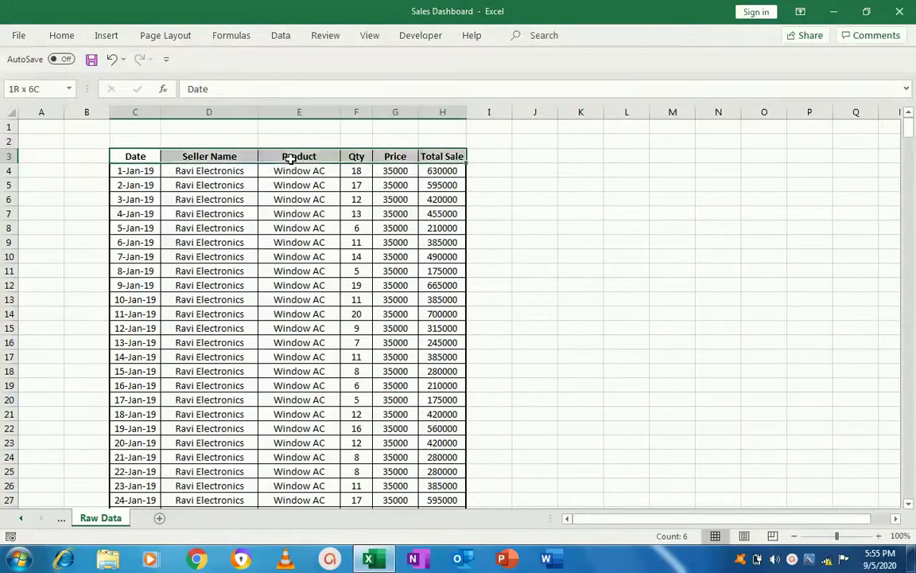
key("ctrl+shift+Down")
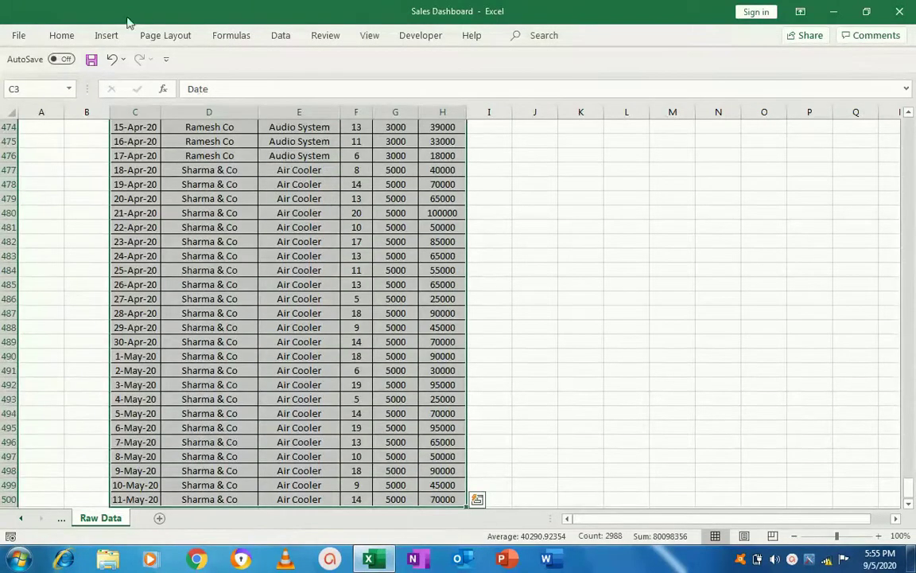
Insert a PivotChart from the Raw Data range C3:H500 on a new worksheet.
left_click(106, 36)
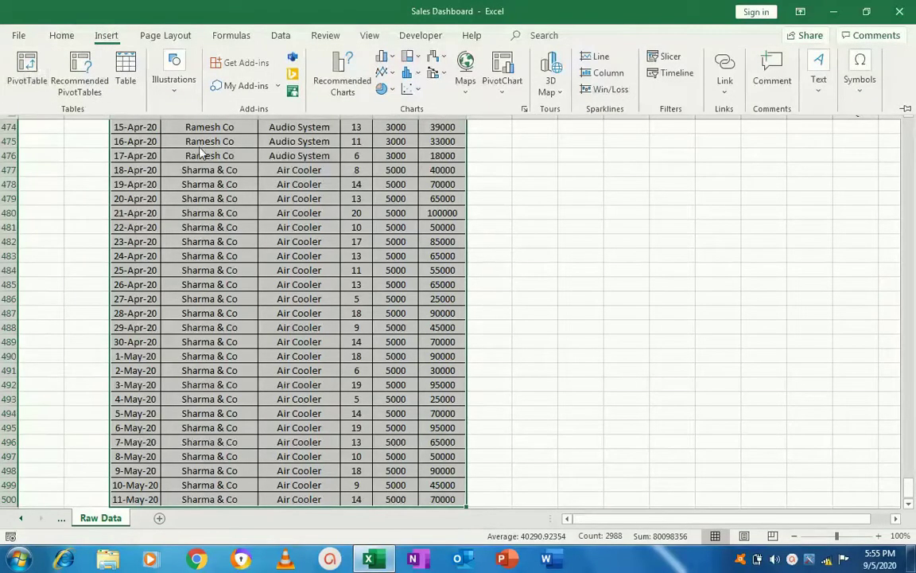
left_click(502, 69)
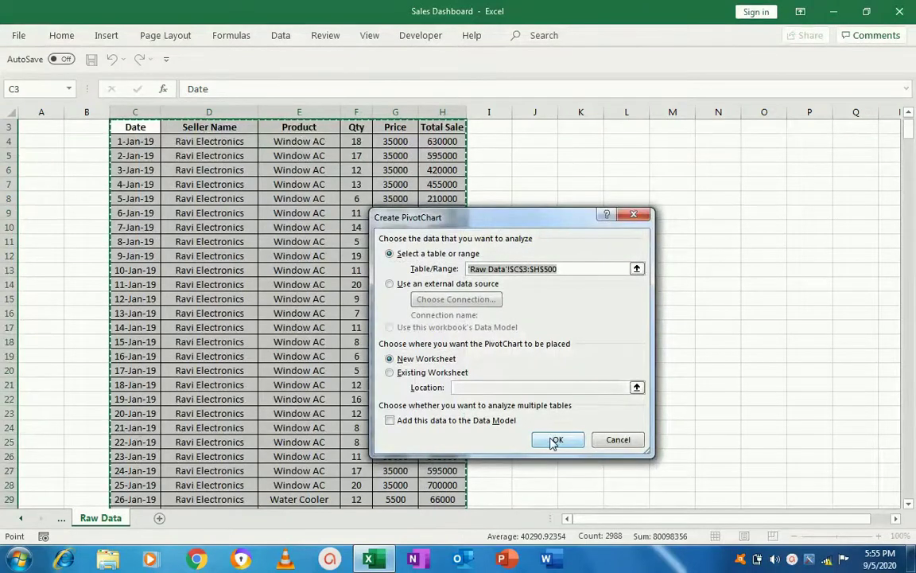
left_click(557, 440)
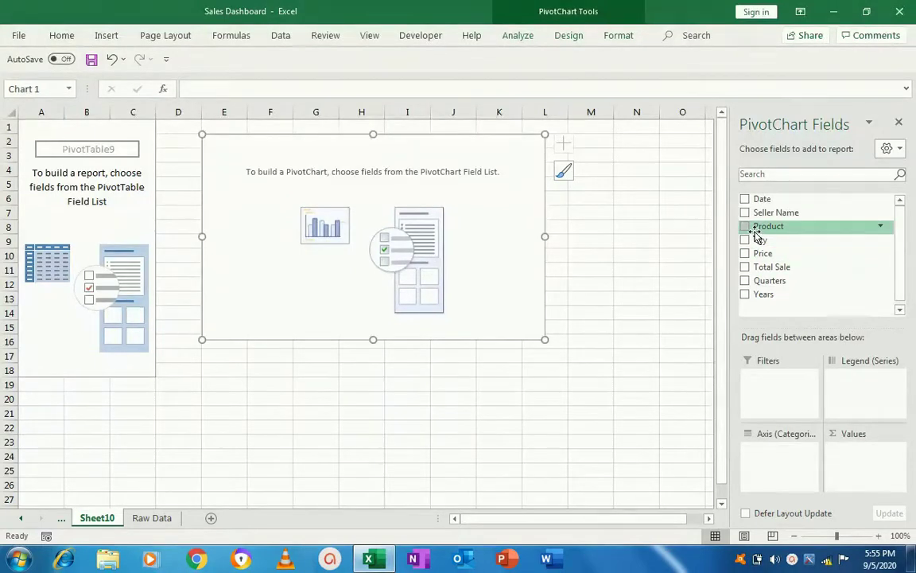
Add Date to the chart and try different Years and Quarters groupings.
left_click(746, 200)
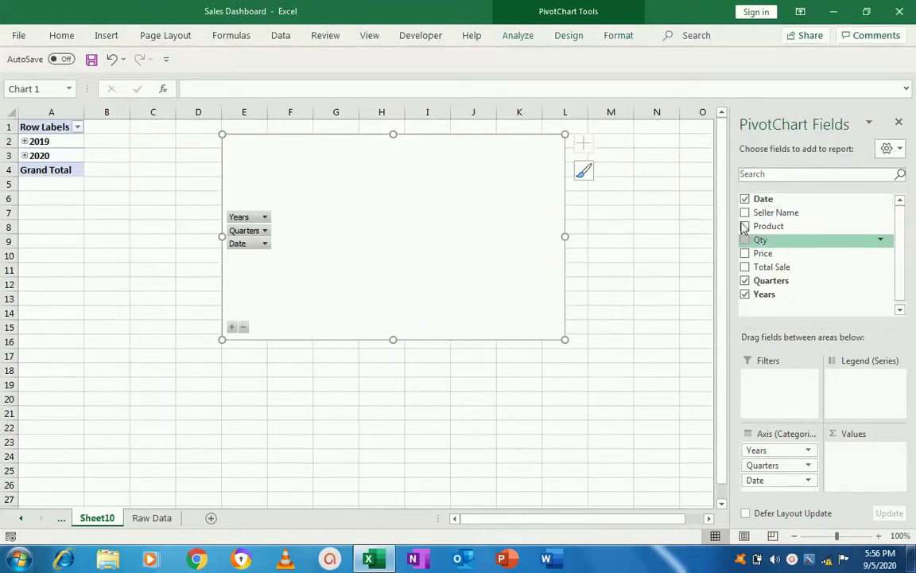
left_click(746, 281)
left_click(746, 280)
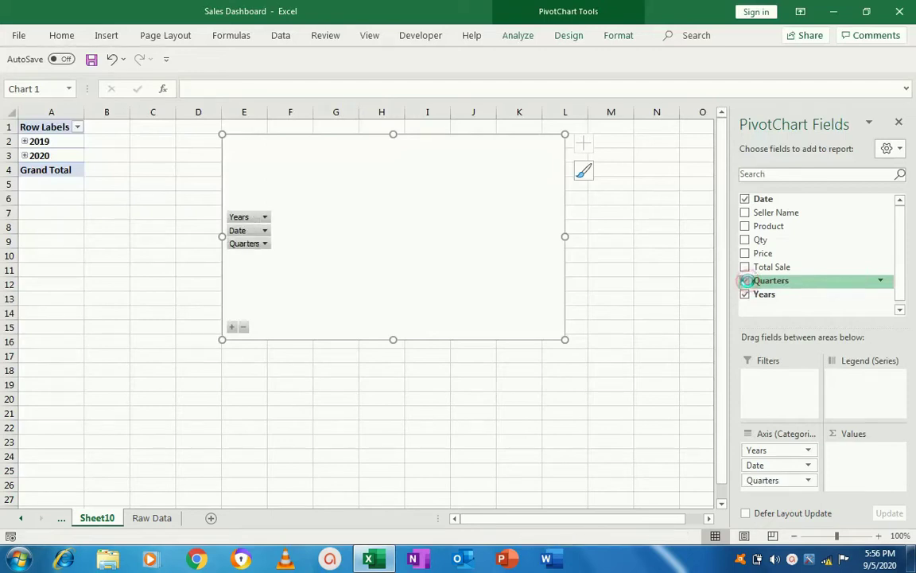
left_click(745, 294)
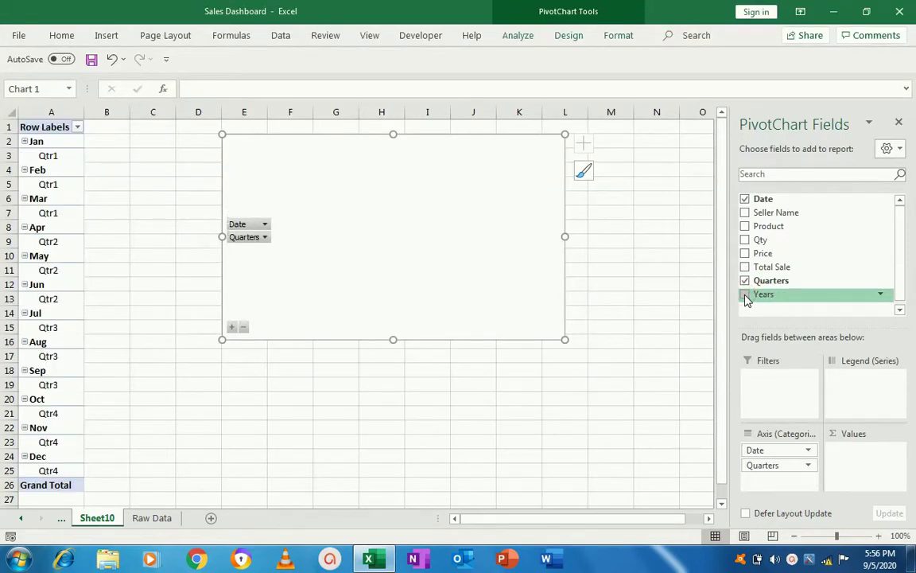
left_click(745, 295)
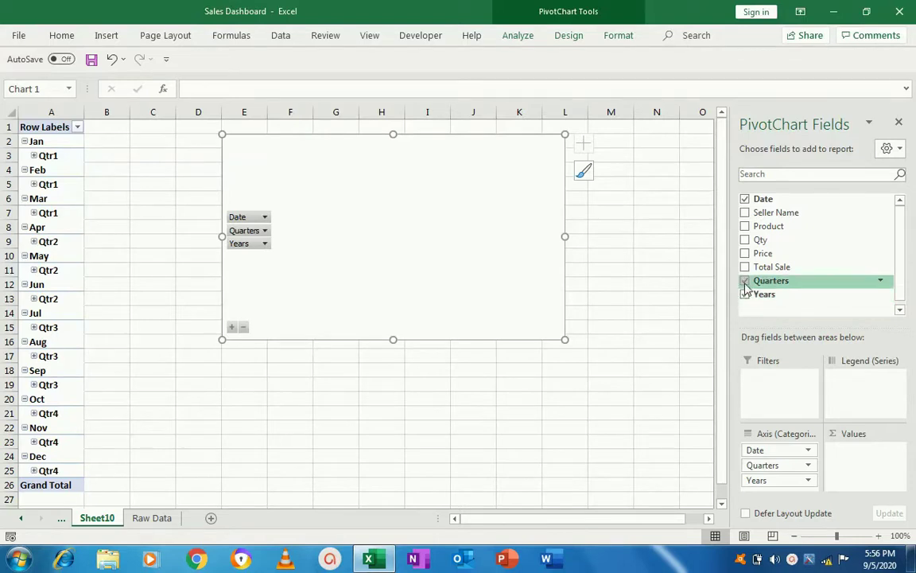
left_click(746, 281)
left_click(744, 294)
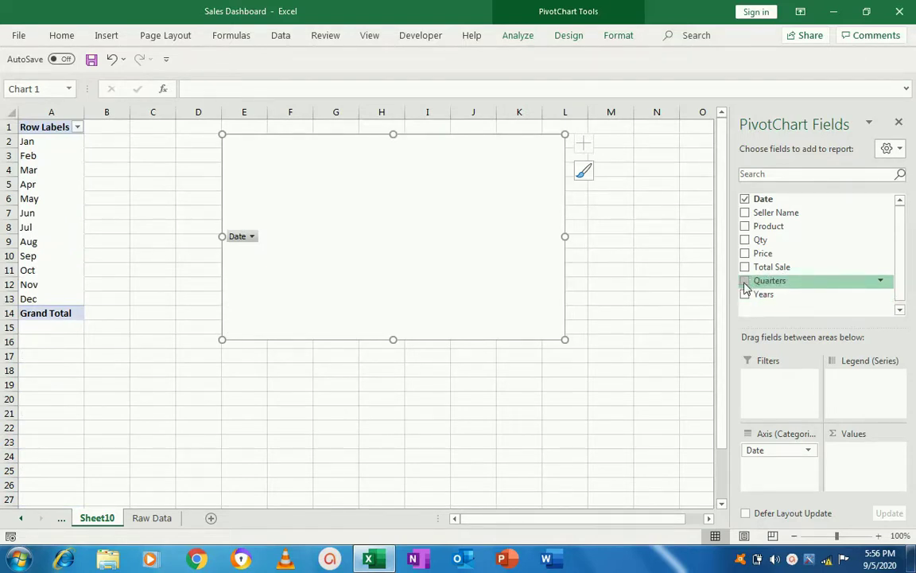
left_click(745, 295)
left_click(745, 294)
left_click(744, 282)
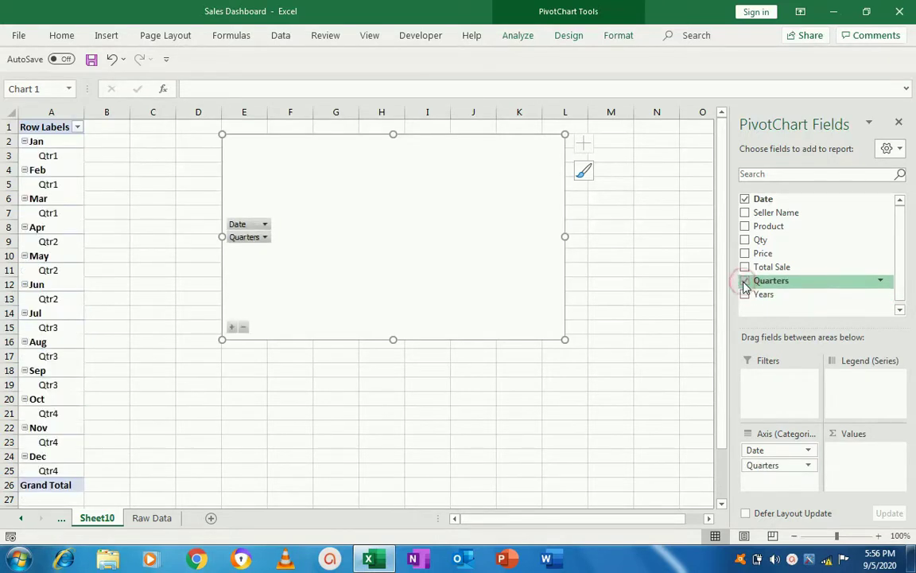
Reset the fields to Date and Total Sale, giving yearly sales totals for 2019 and 2020.
left_click(745, 267)
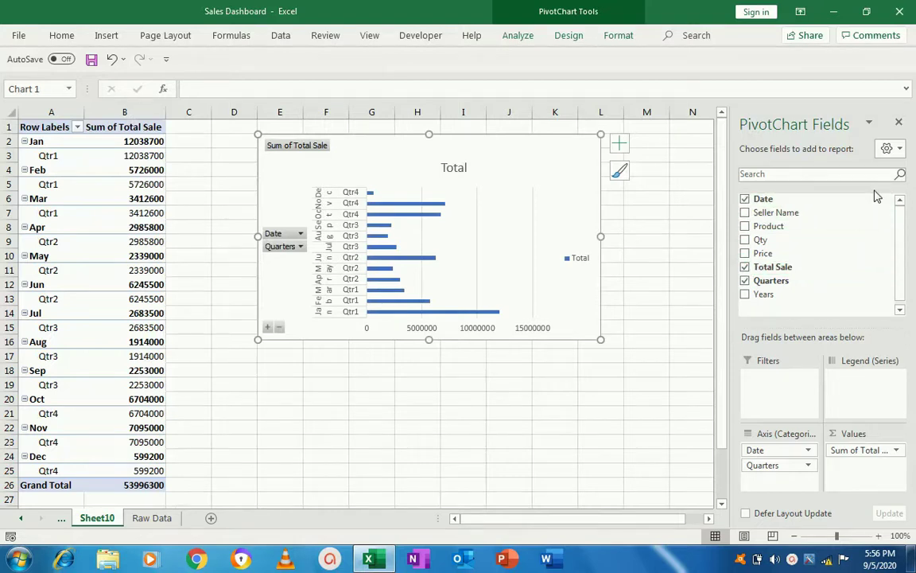
left_click(745, 199)
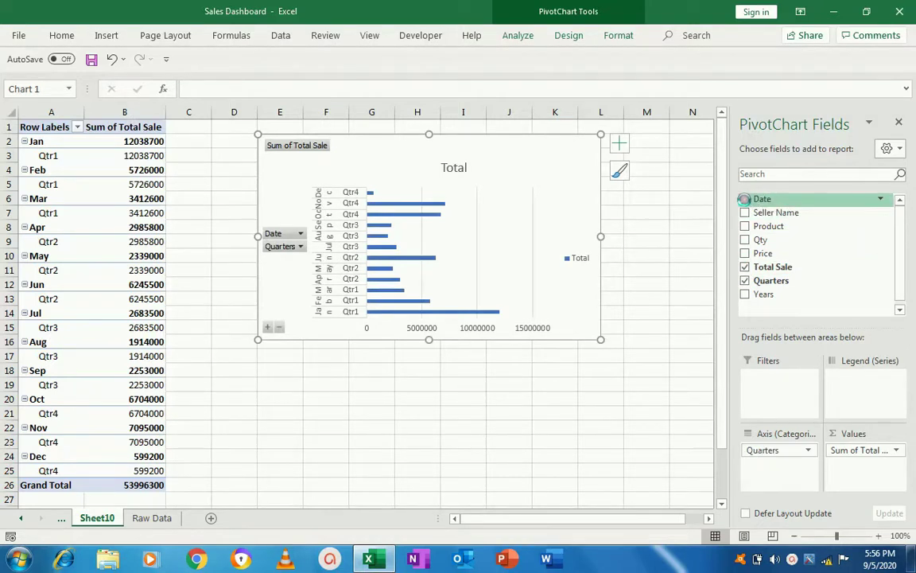
left_click(744, 267)
left_click(745, 281)
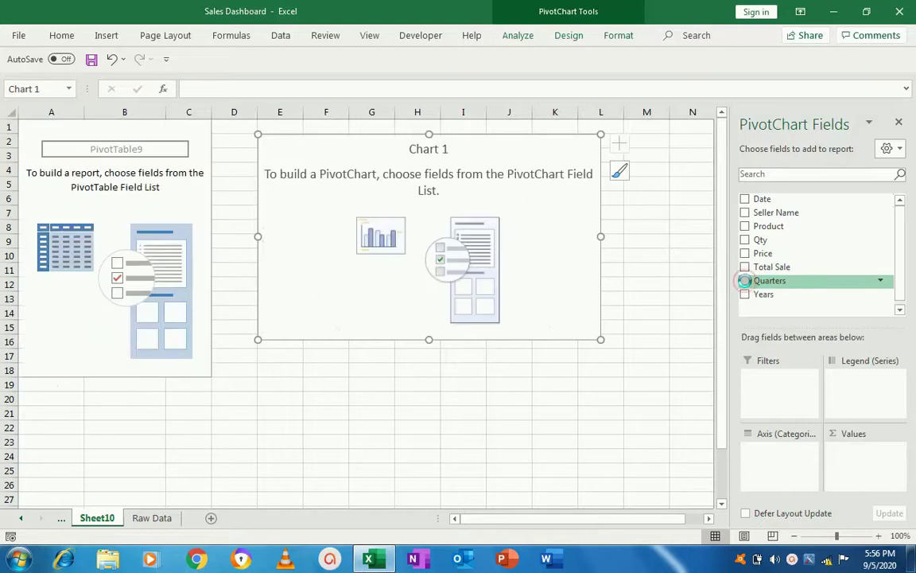
left_click(745, 199)
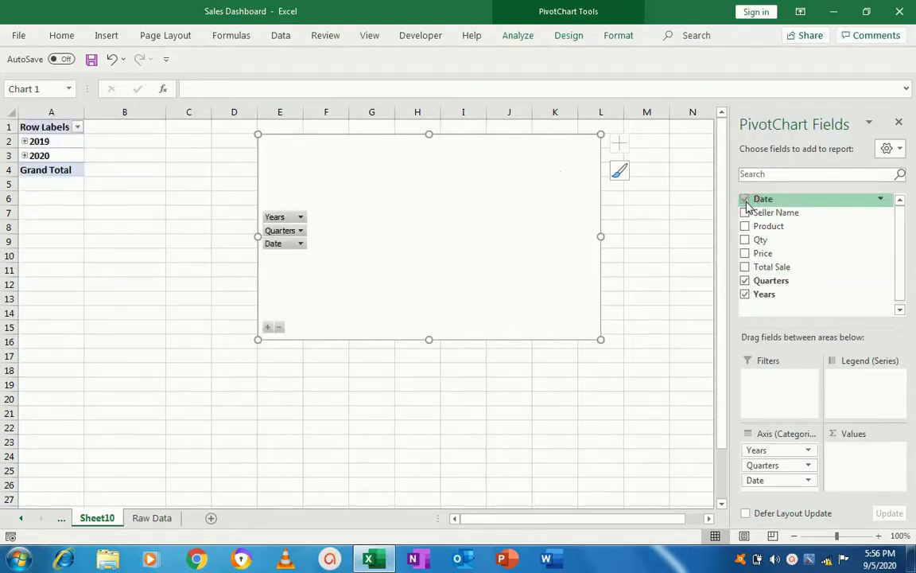
left_click(745, 268)
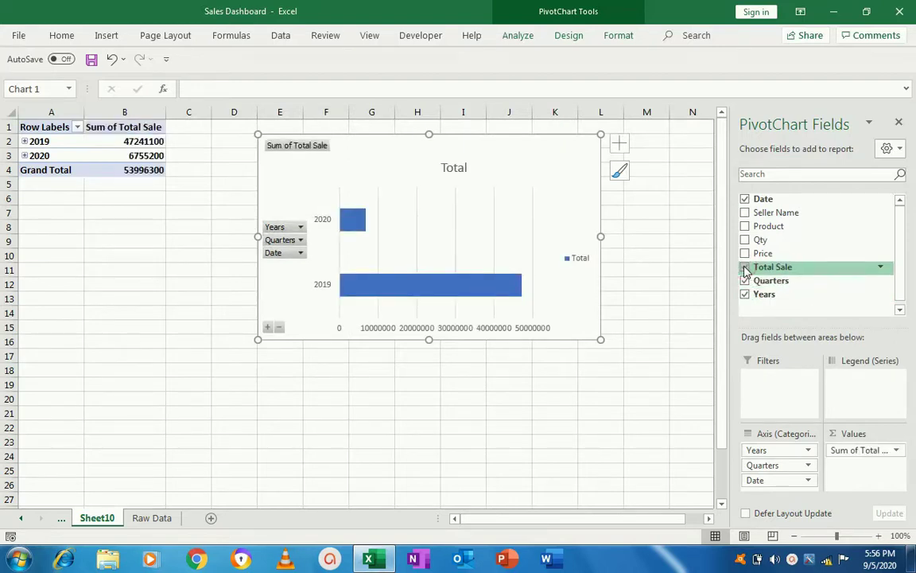
left_click(139, 144)
Format the yearly totals B2:B4 as Accounting with 0 decimal places.
key("shift+Down")
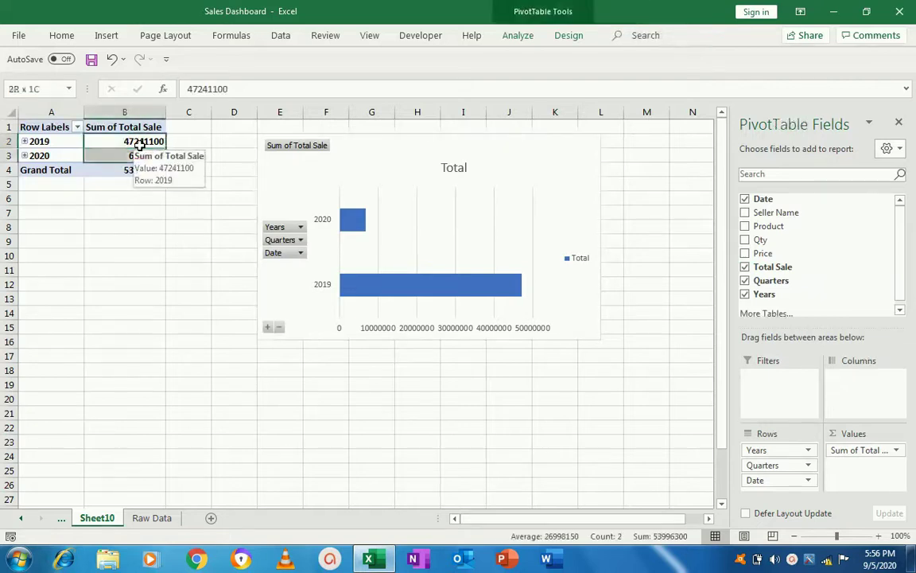
key("shift+Down")
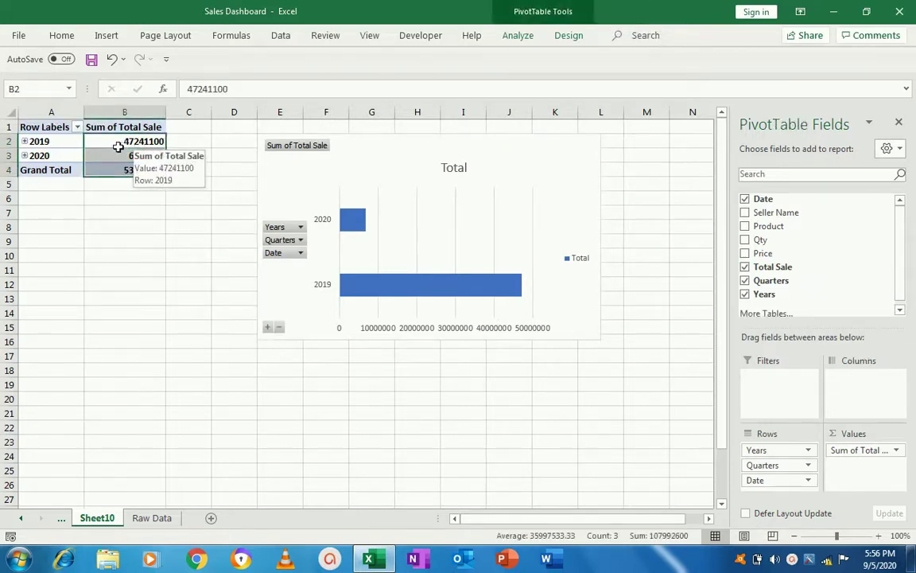
right_click(118, 147)
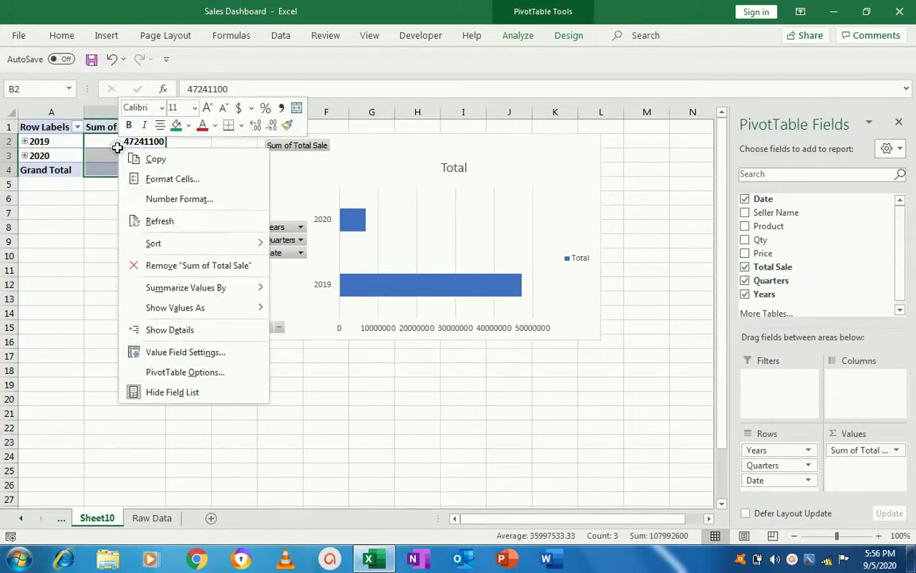
left_click(175, 201)
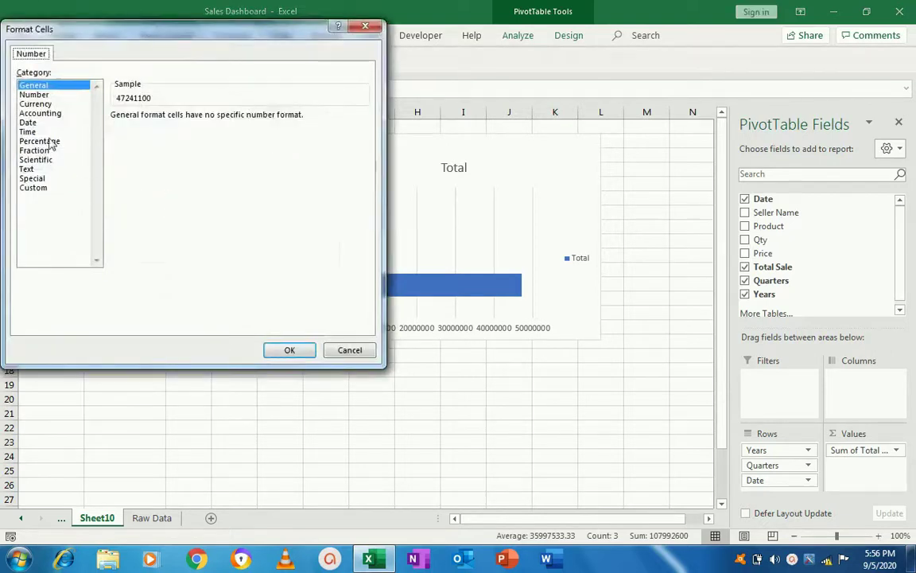
left_click(41, 113)
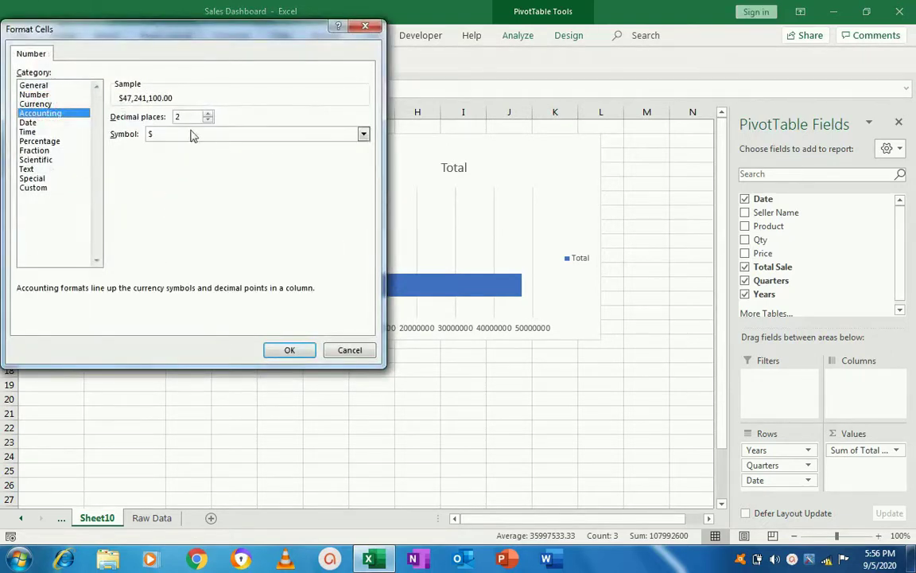
key("BackSpace")
left_click(288, 349)
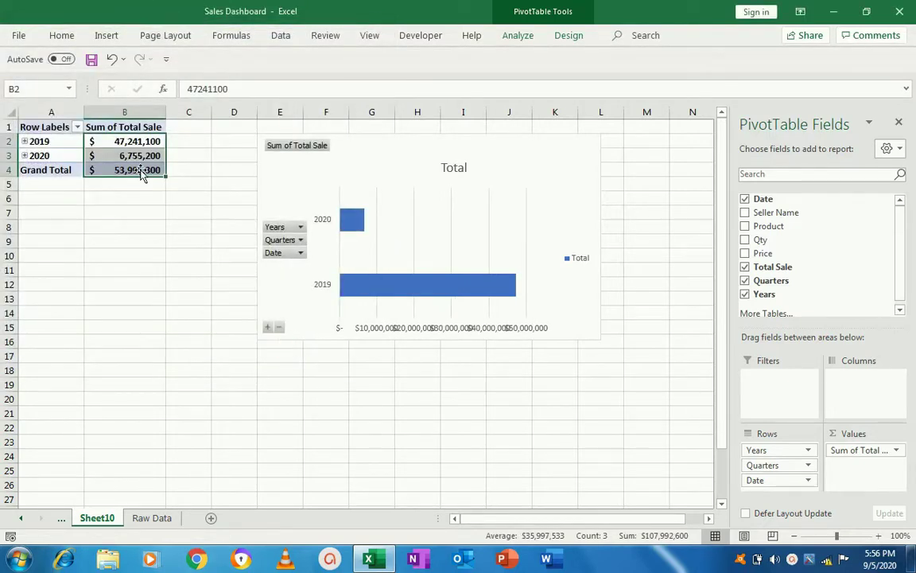
Sort the yearly totals largest to smallest and select the yearly chart's bars.
left_click(135, 142)
right_click(135, 142)
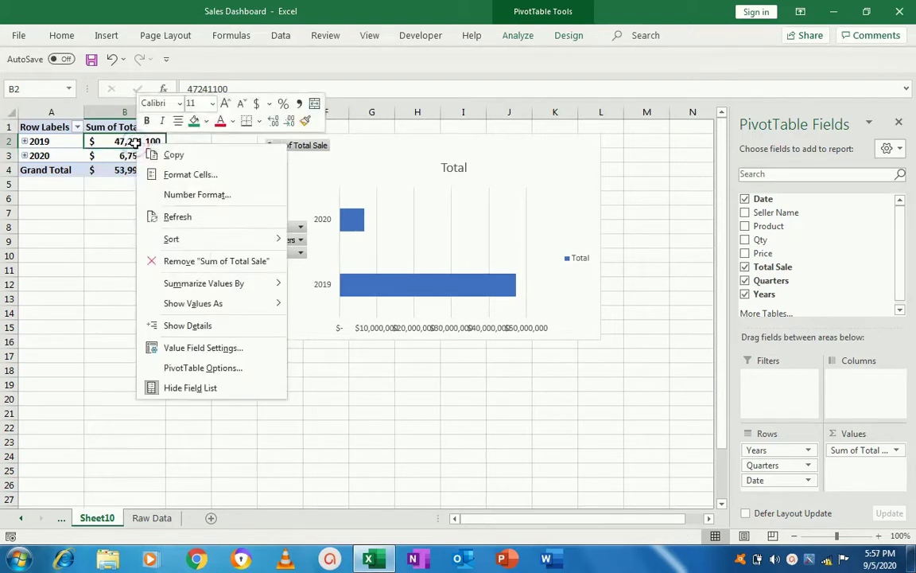
mouse_move(174, 243)
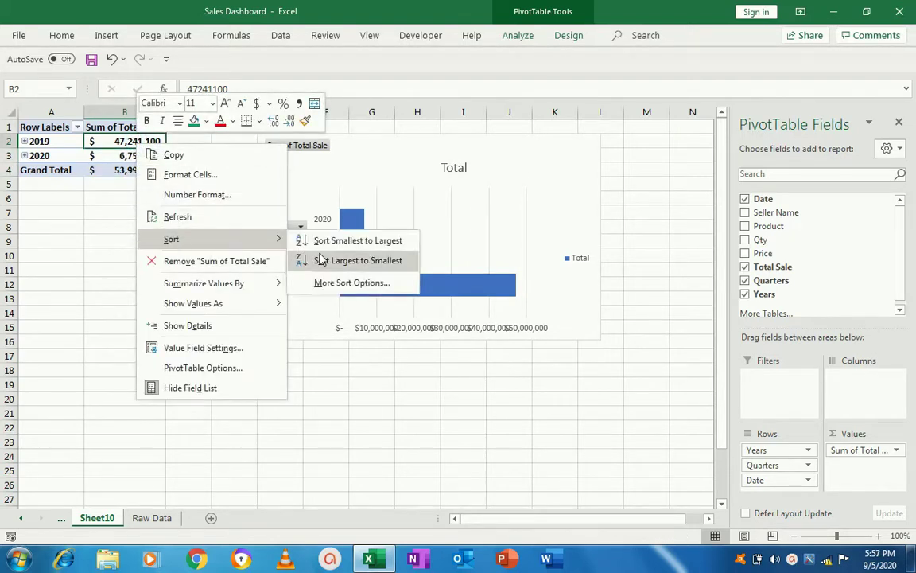
left_click(342, 264)
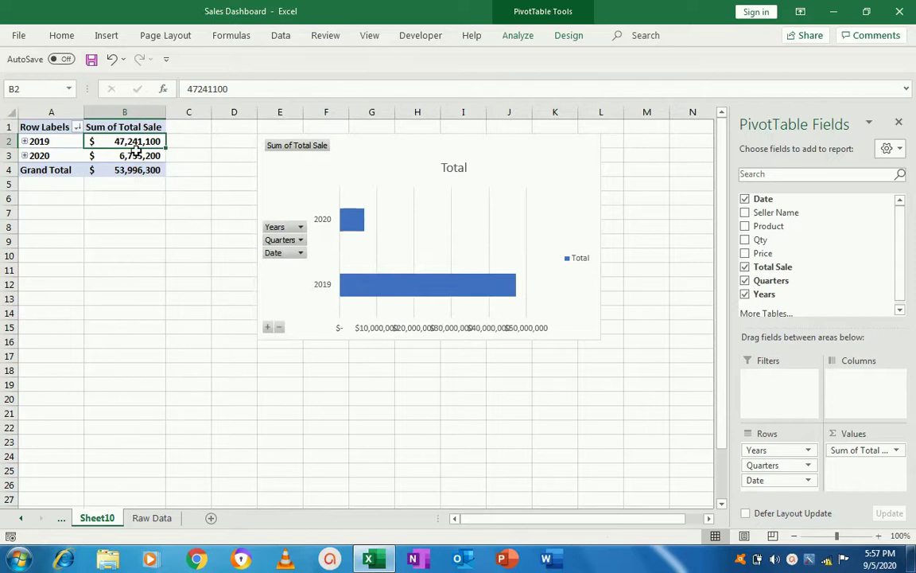
key("Up")
key("Down")
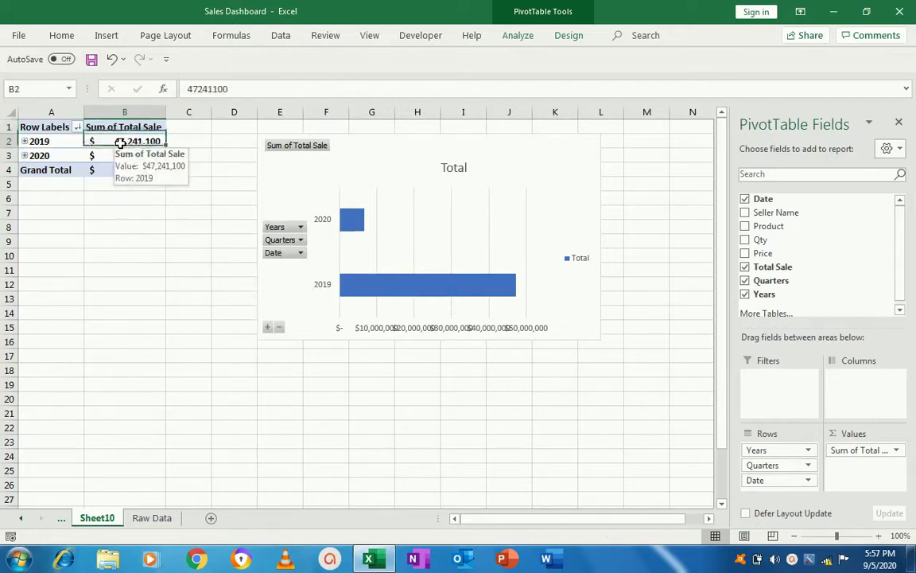
key("Down")
key("Right")
key("Right")
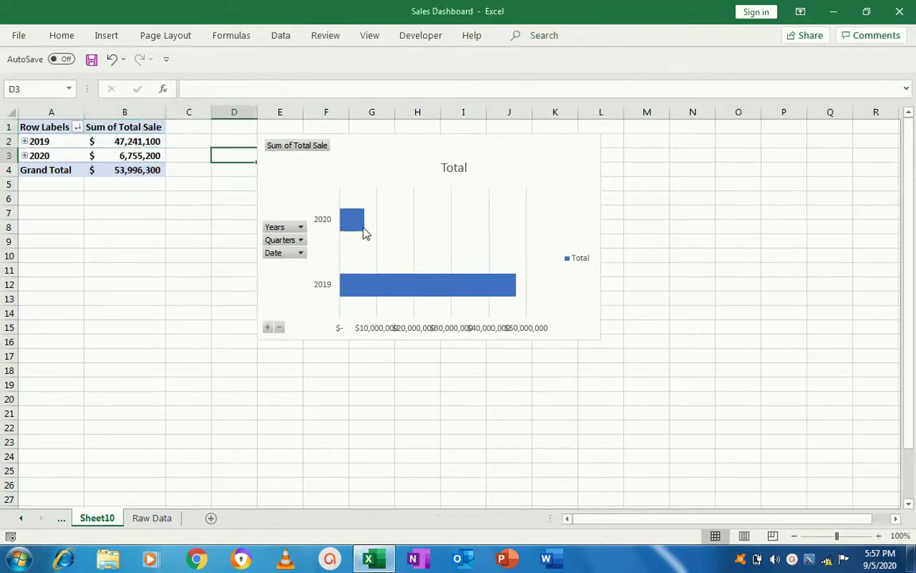
left_click(358, 223)
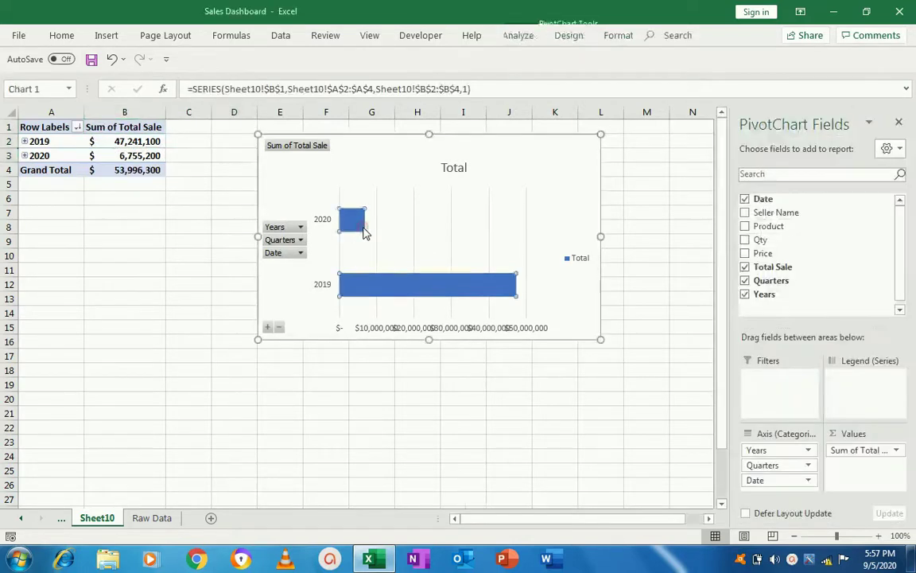
right_click(415, 285)
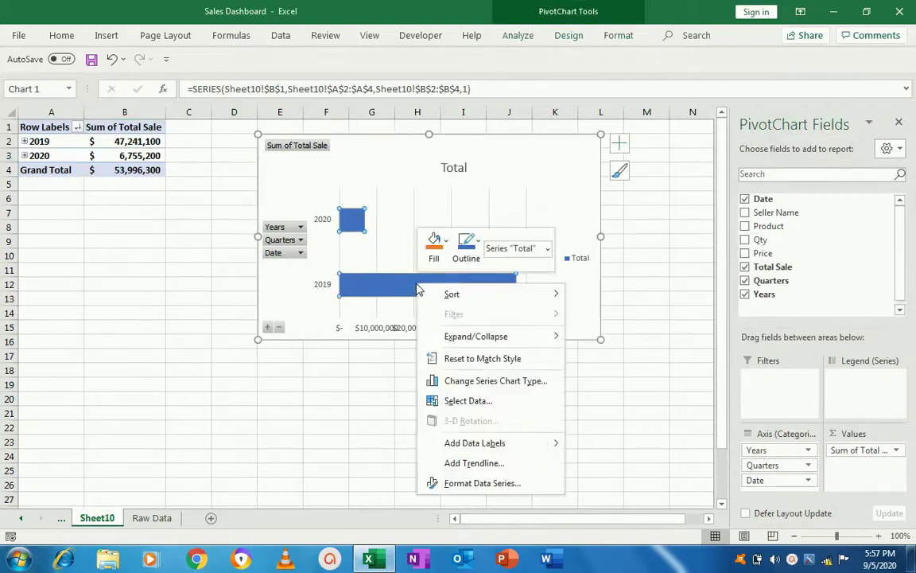
Show sales value labels on the bars and retitle the chart 'Yearly Sales'.
left_click(459, 444)
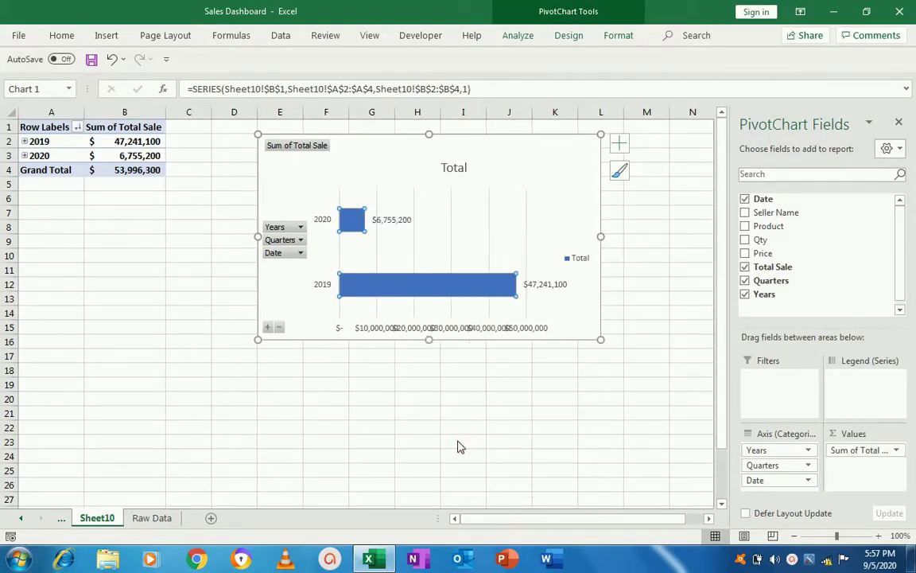
left_click(468, 168)
double_click(466, 165)
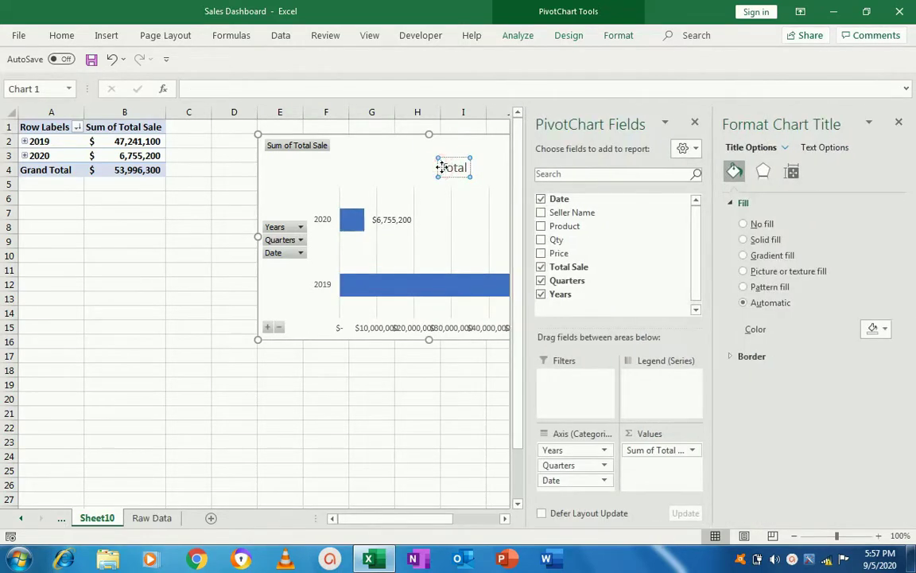
double_click(443, 167)
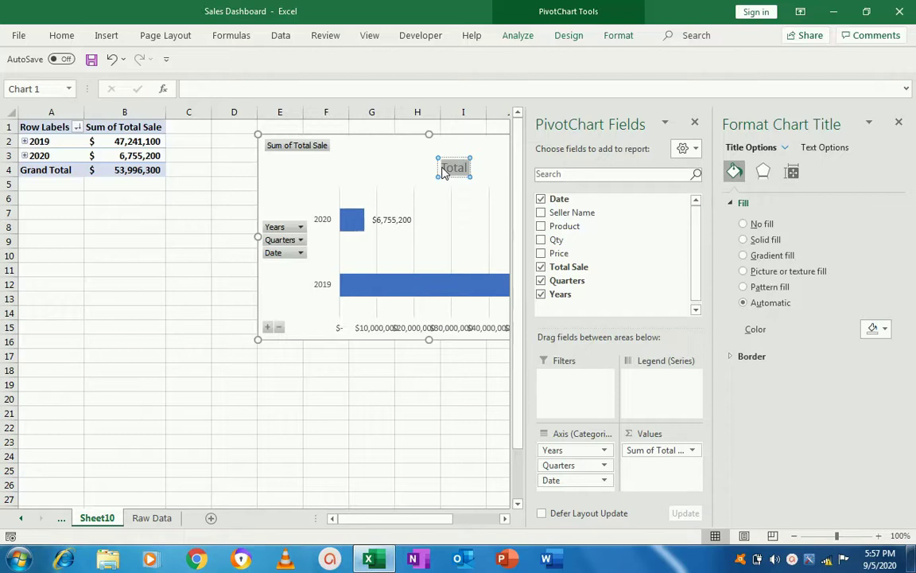
type("Yearly")
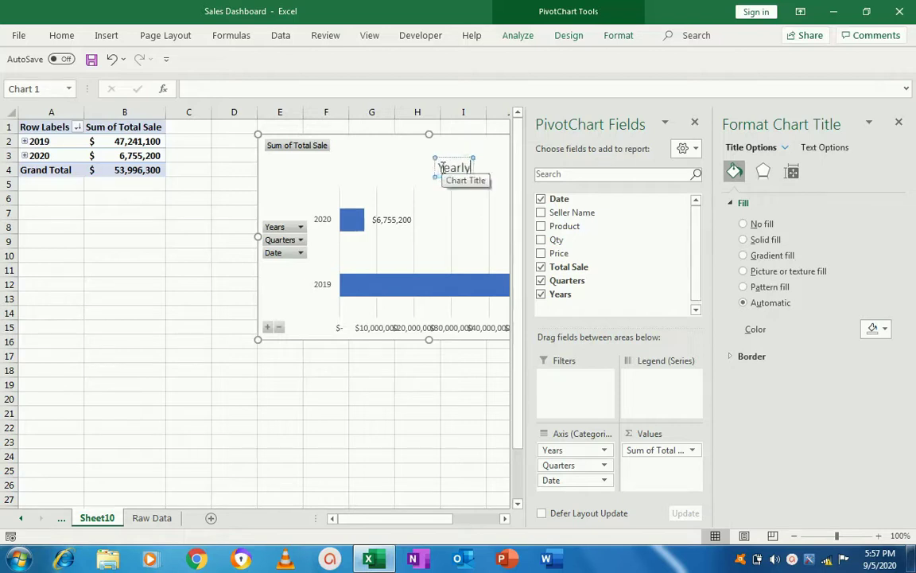
type(" Sales")
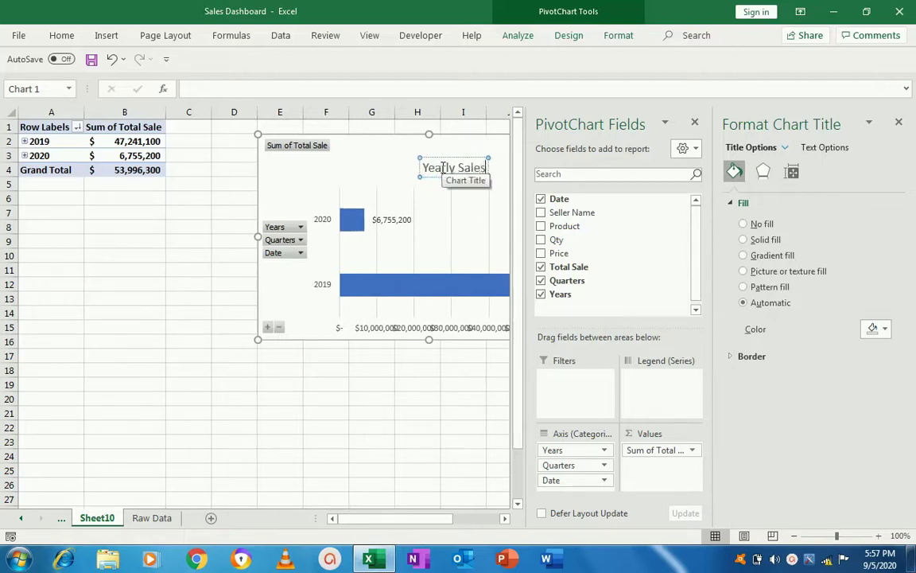
Close both formatting panes and reselect the Yearly Sales chart to restore its field list.
left_click(372, 383)
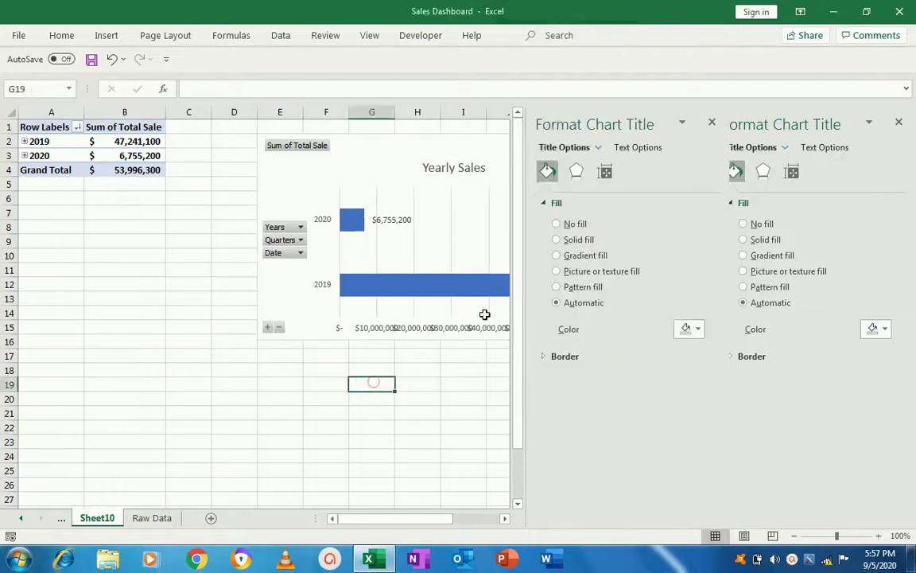
left_click(712, 122)
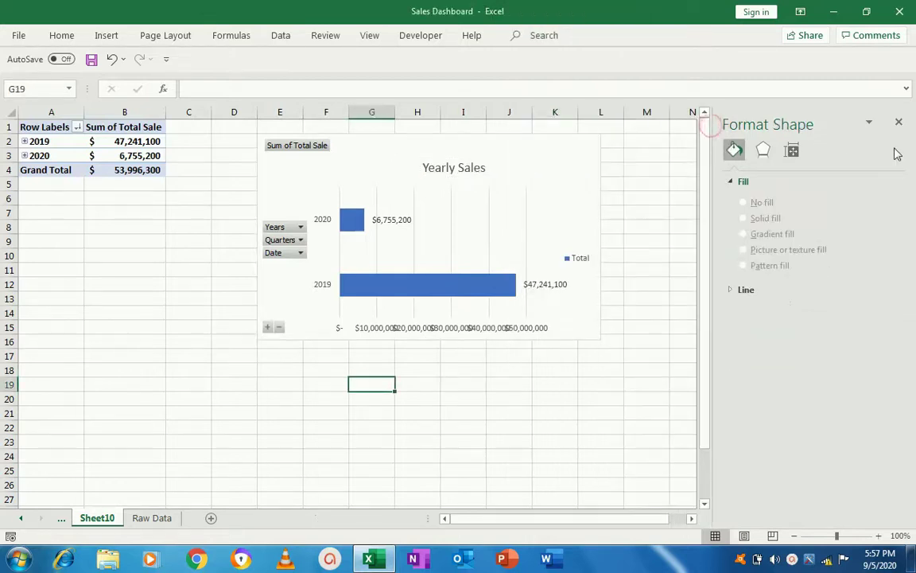
left_click(899, 124)
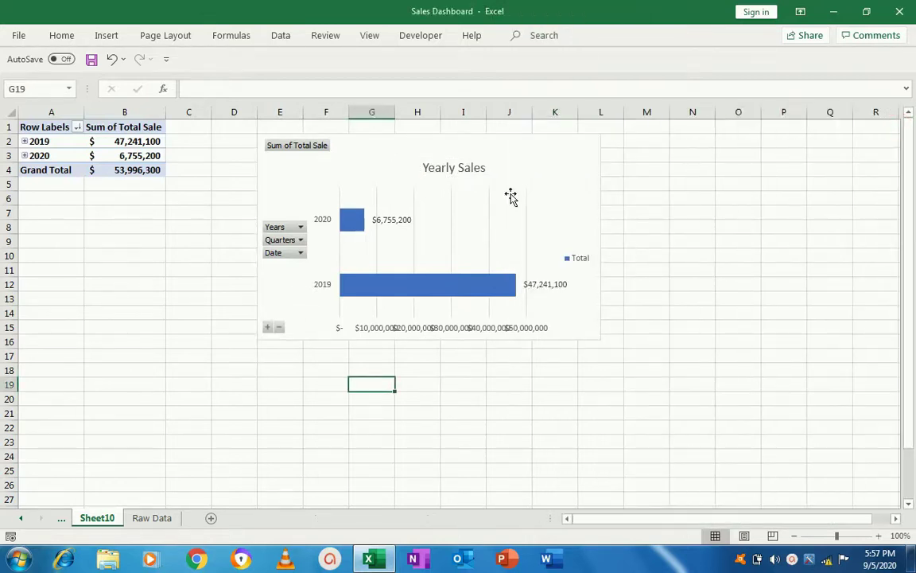
left_click(504, 194)
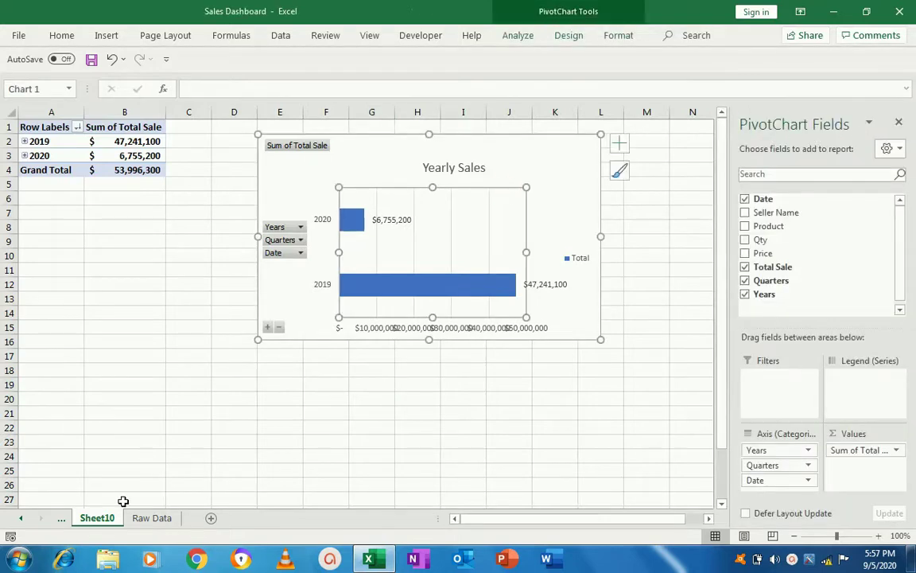
right_click(106, 521)
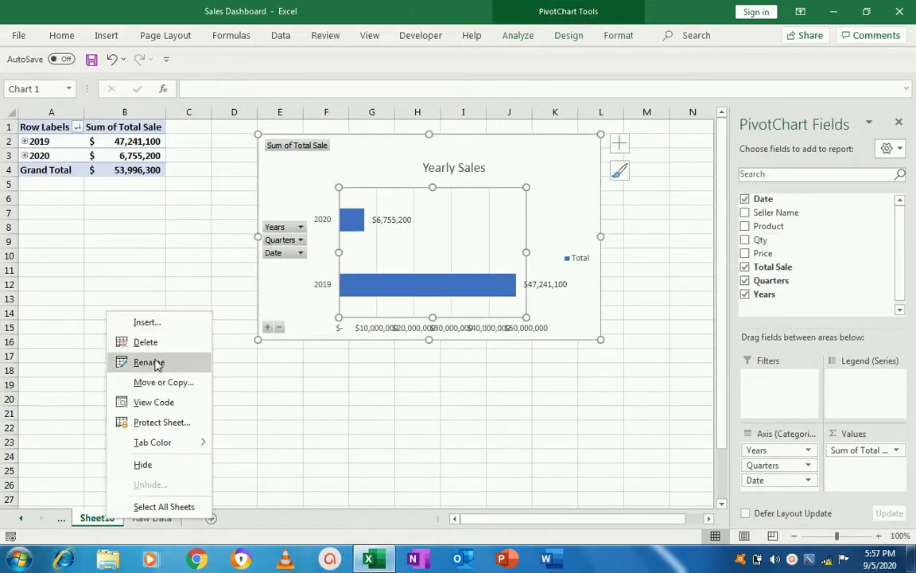
Rename the Sheet10 tab to 'Yearly Sales'.
key("Escape")
type("Year")
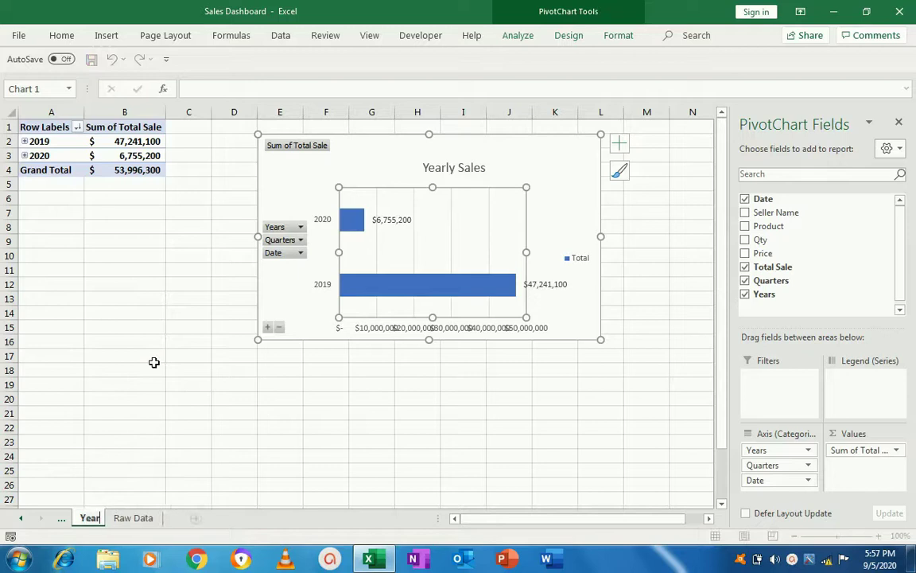
type("ly Sales")
left_click(144, 342)
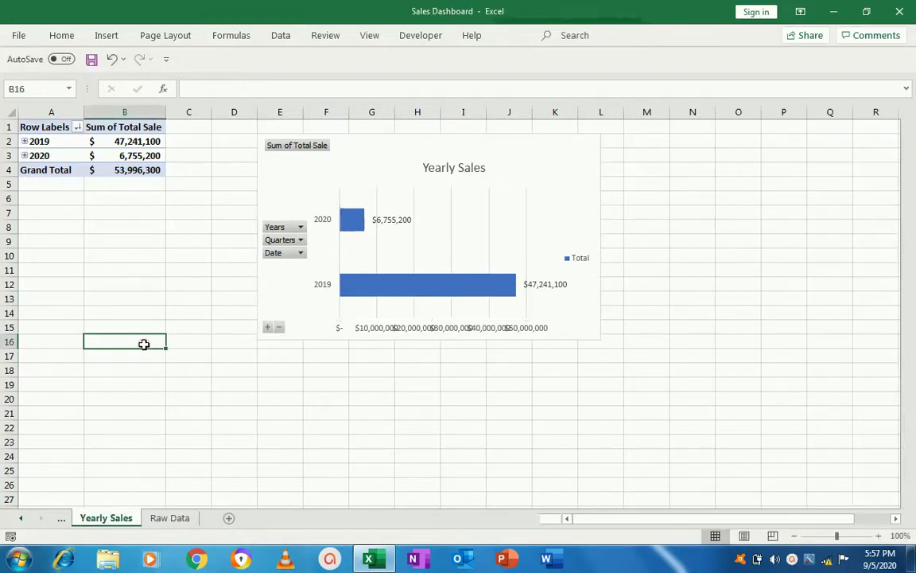
Create a new PivotChart from the Raw Data table on a new worksheet.
left_click(170, 518)
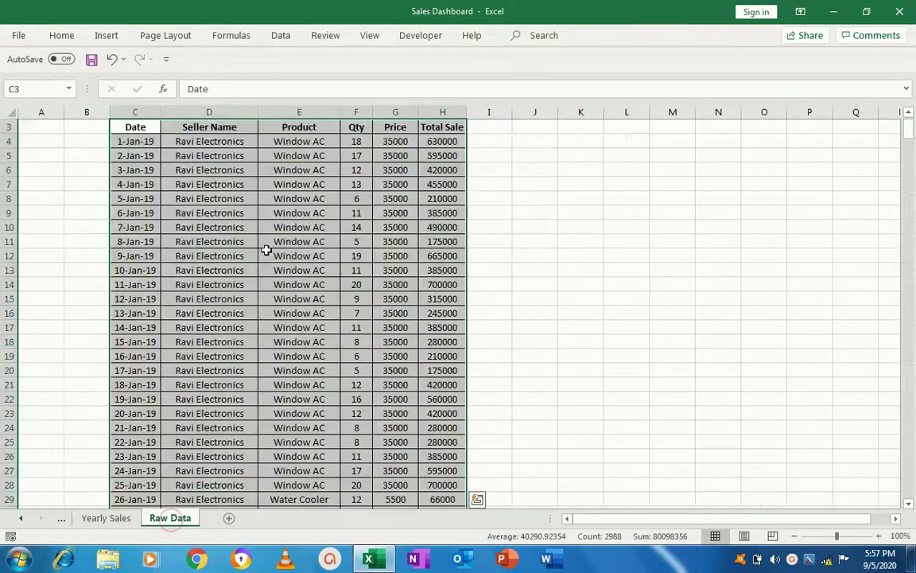
left_click(106, 36)
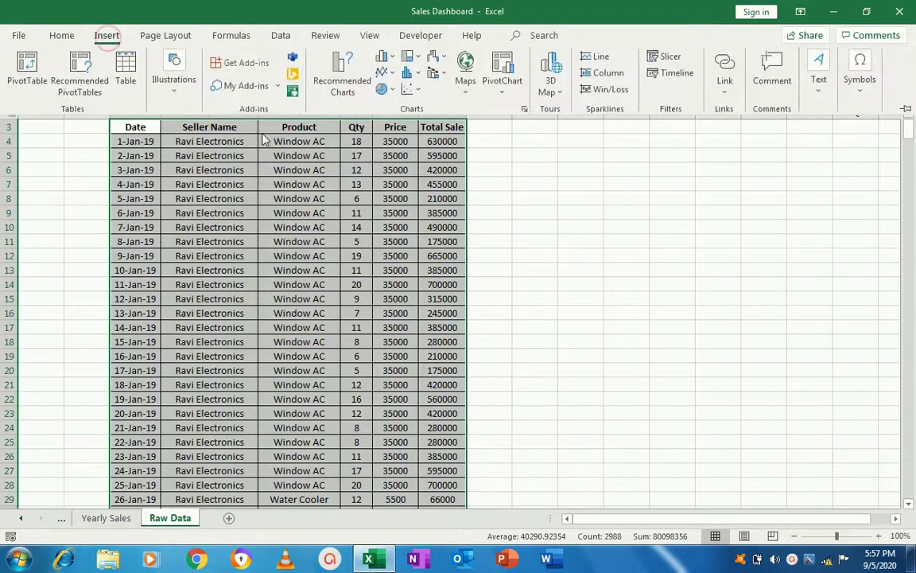
left_click(502, 86)
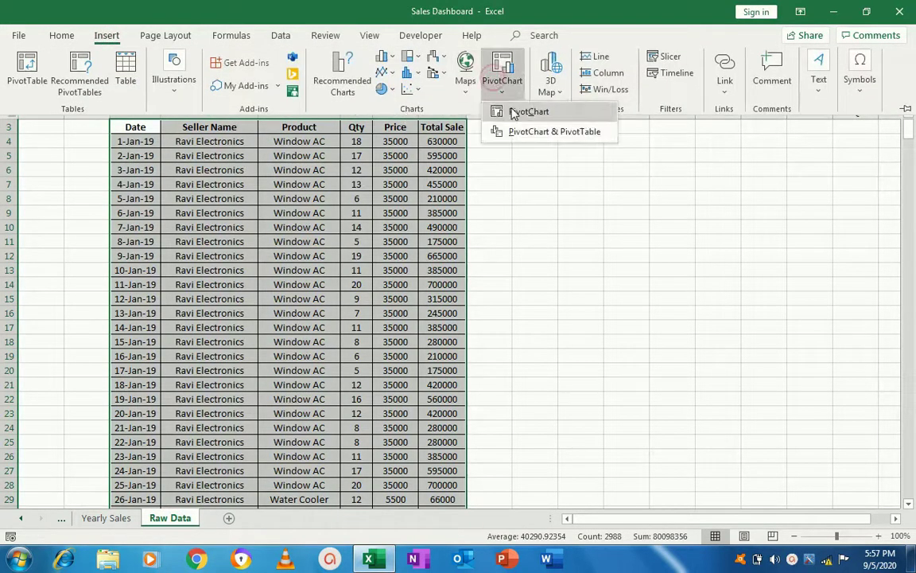
left_click(512, 113)
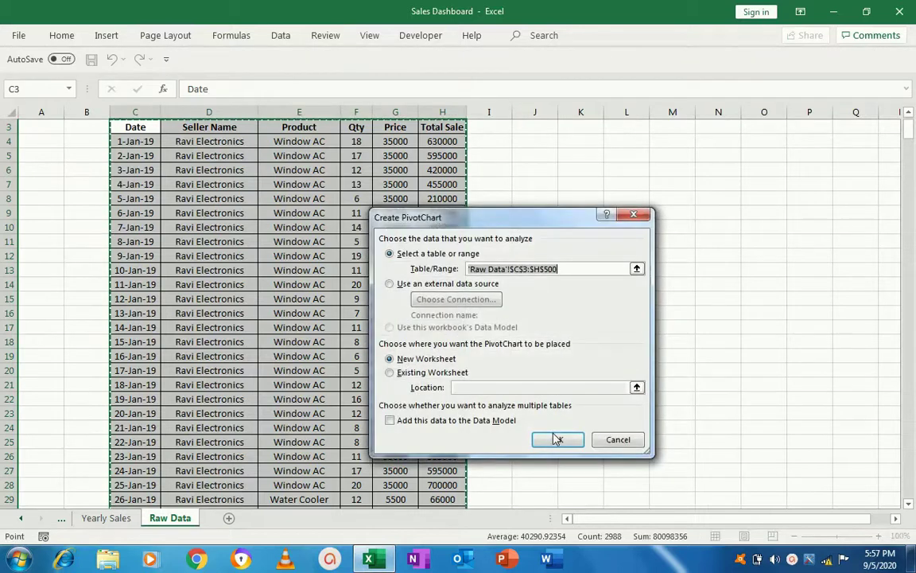
left_click(557, 440)
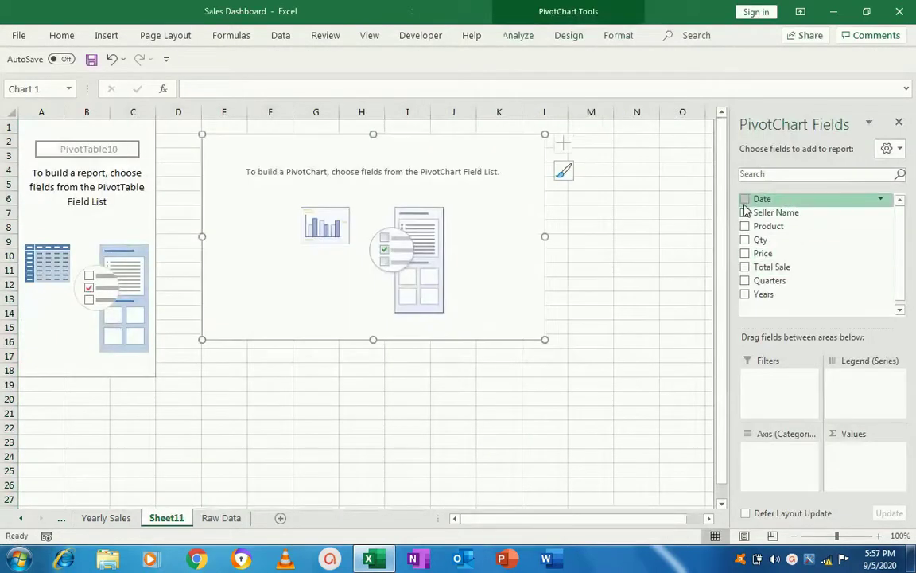
Chart Sum of Total Sale by month, using Date without Years and Quarters.
left_click(745, 200)
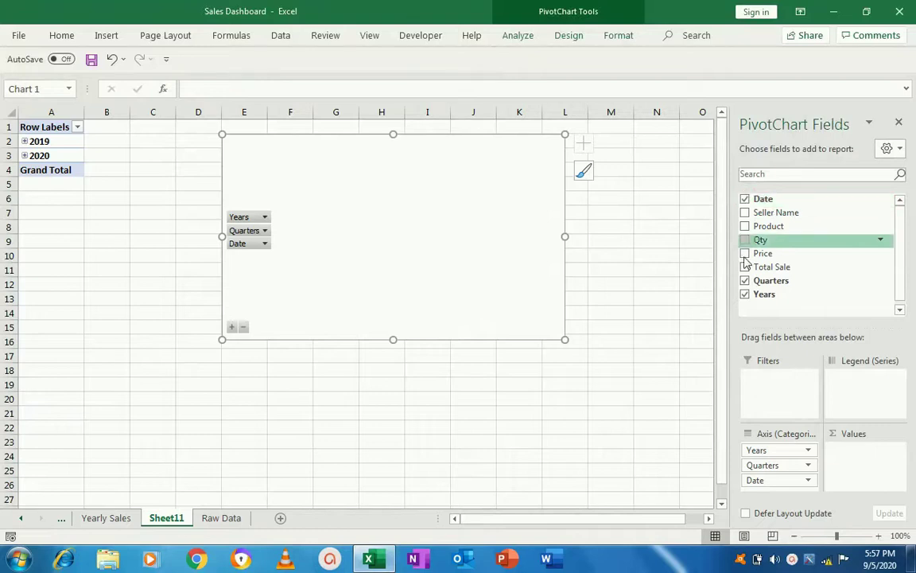
left_click(745, 295)
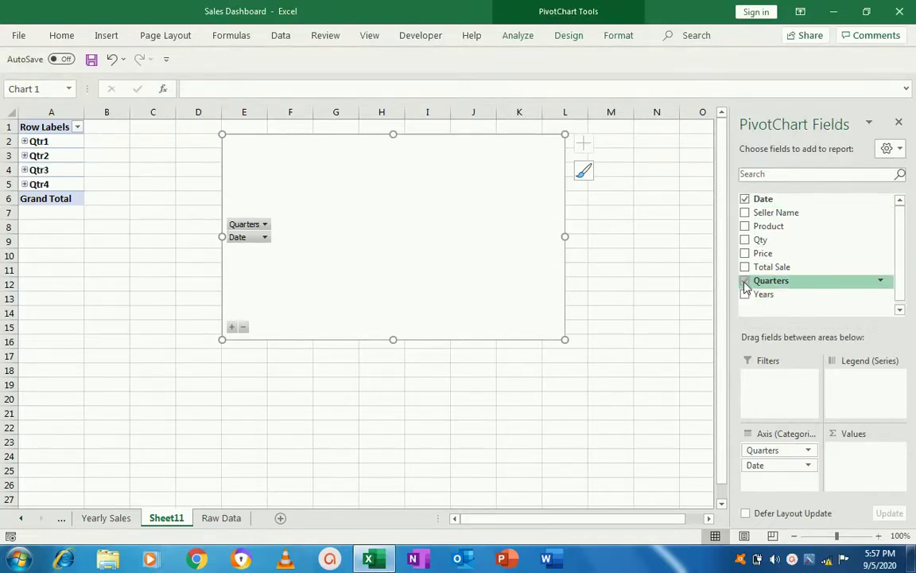
left_click(744, 281)
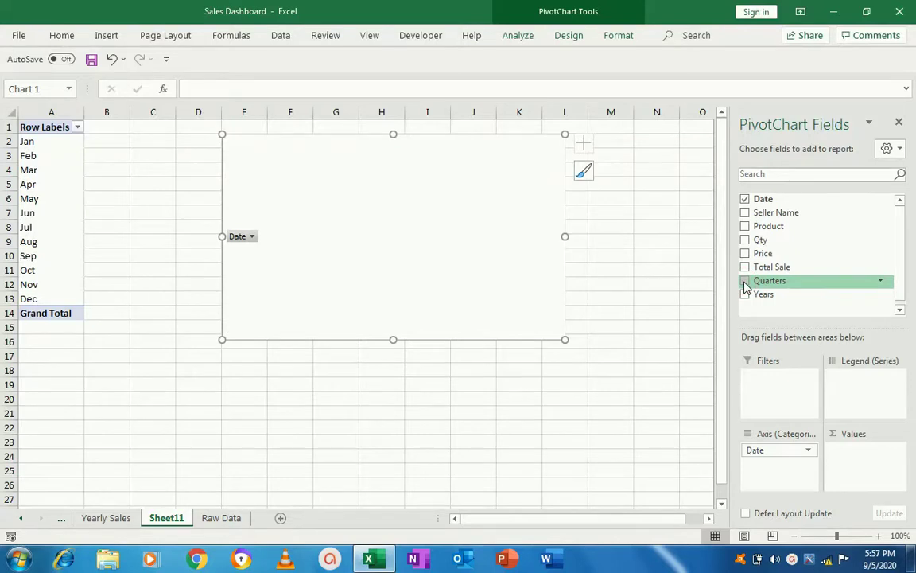
left_click(745, 268)
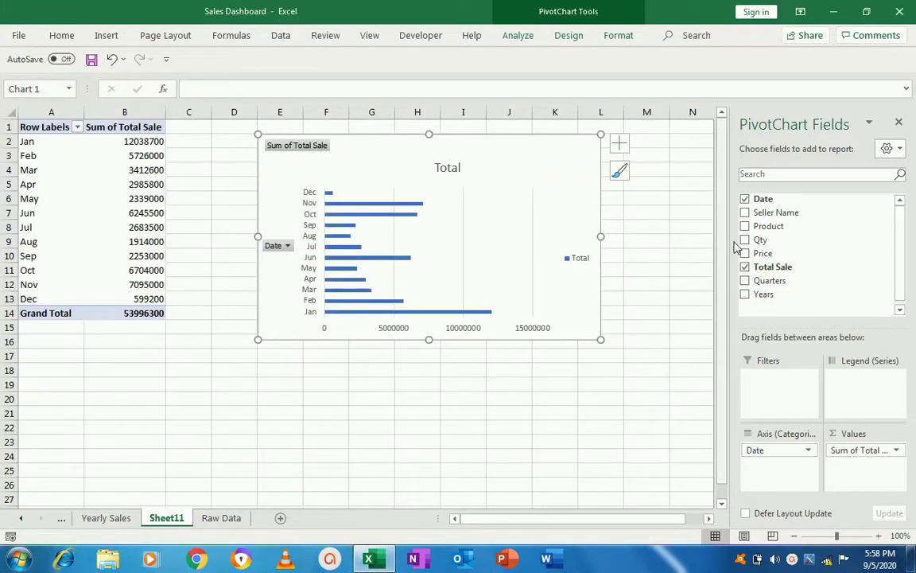
left_click(900, 123)
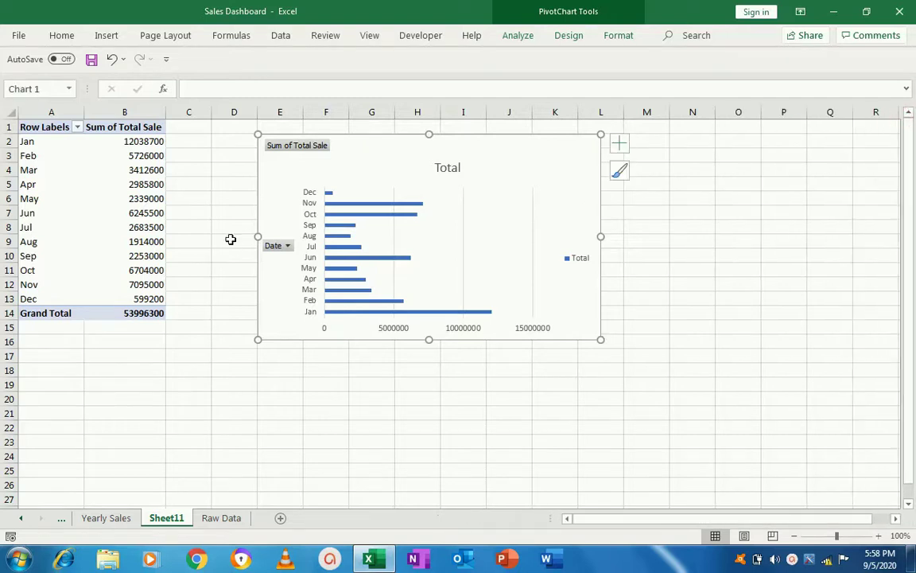
left_click(145, 143)
Format the monthly totals as Accounting with 0 decimal places.
key("ctrl+shift+Down")
right_click(116, 212)
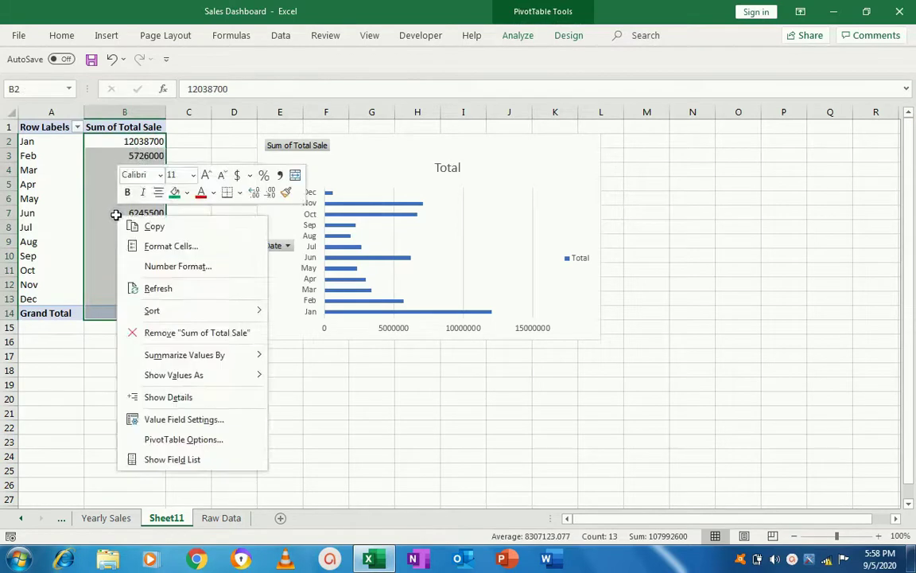
left_click(164, 246)
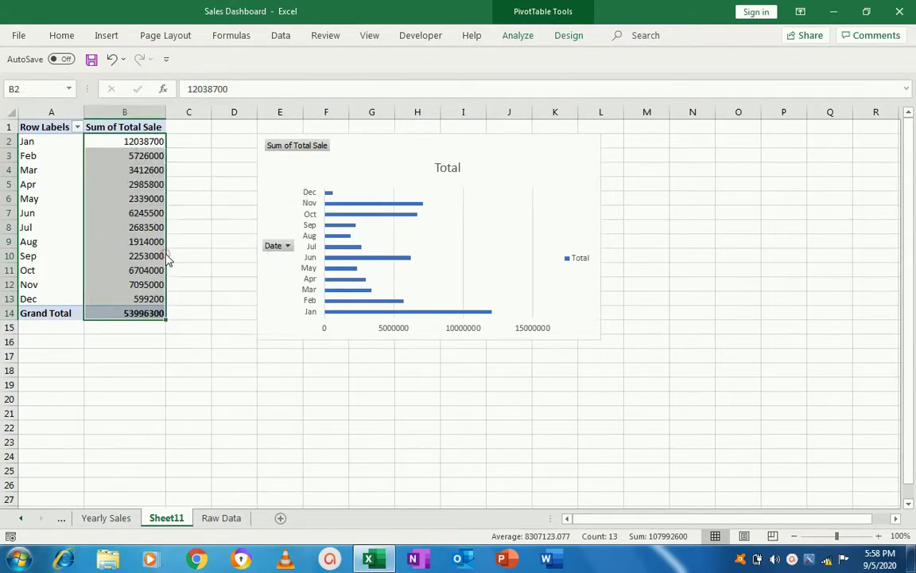
left_click(43, 165)
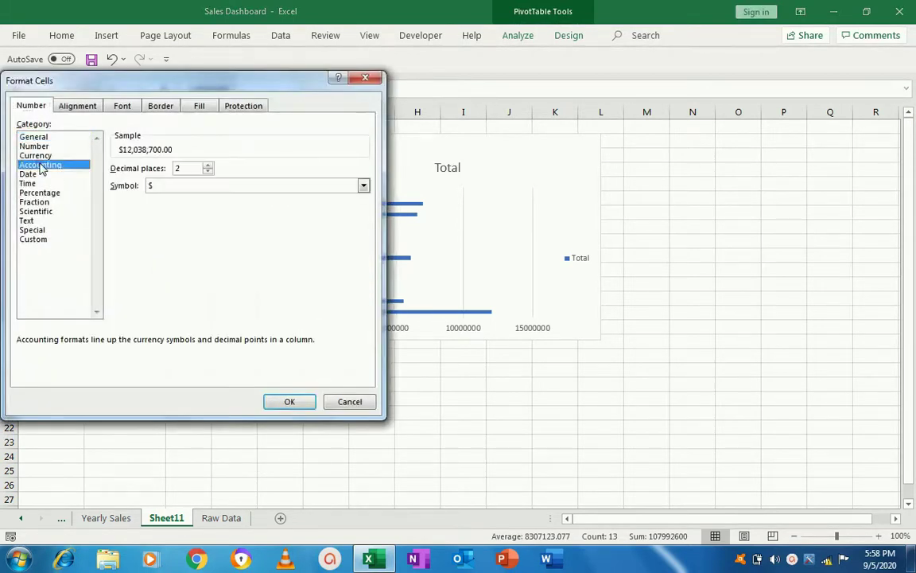
key("BackSpace")
left_click(291, 401)
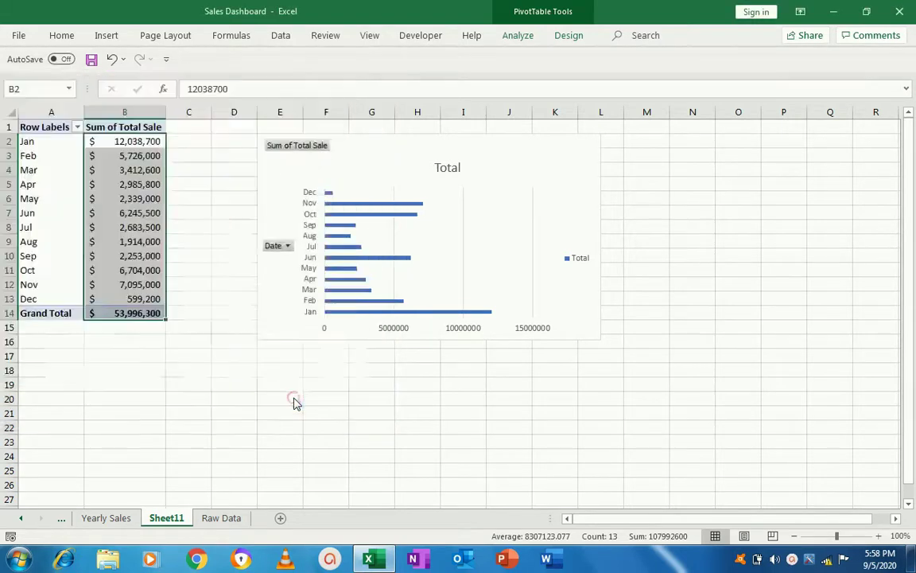
Sort the monthly totals from largest to smallest.
left_click(131, 169)
right_click(132, 169)
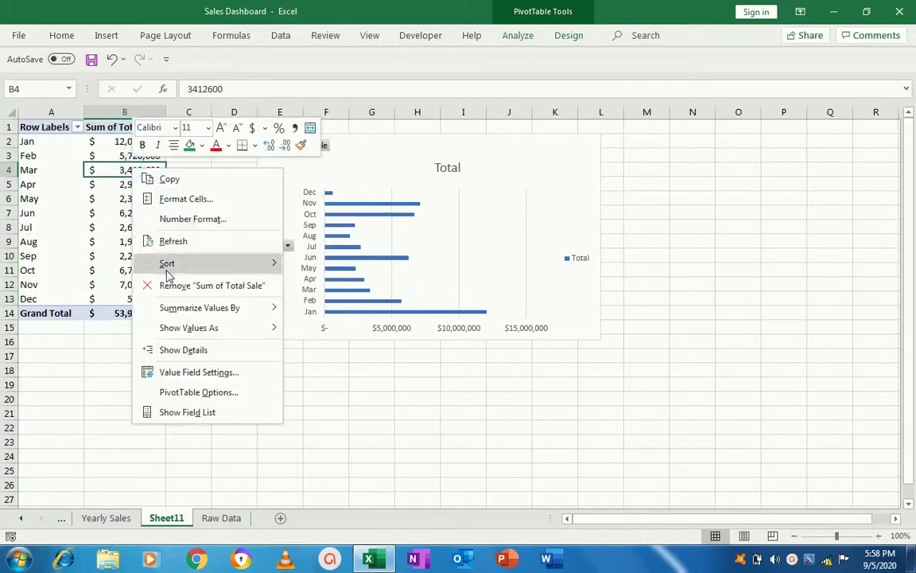
mouse_move(166, 270)
left_click(358, 284)
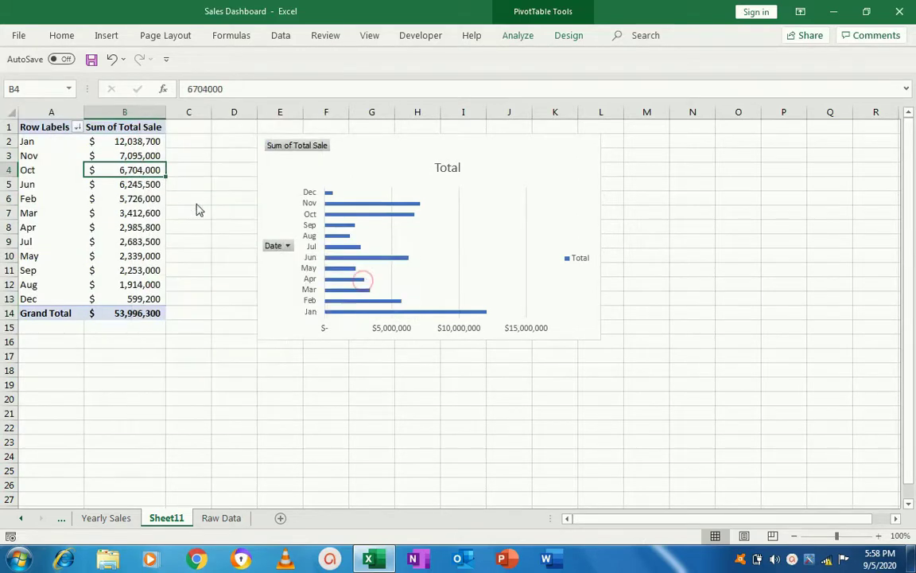
left_click(123, 143)
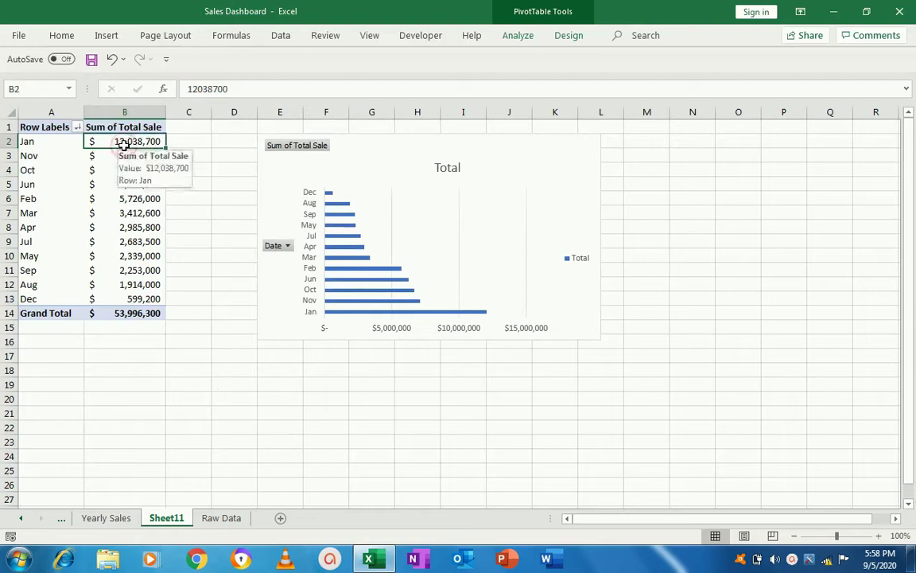
left_click(425, 190)
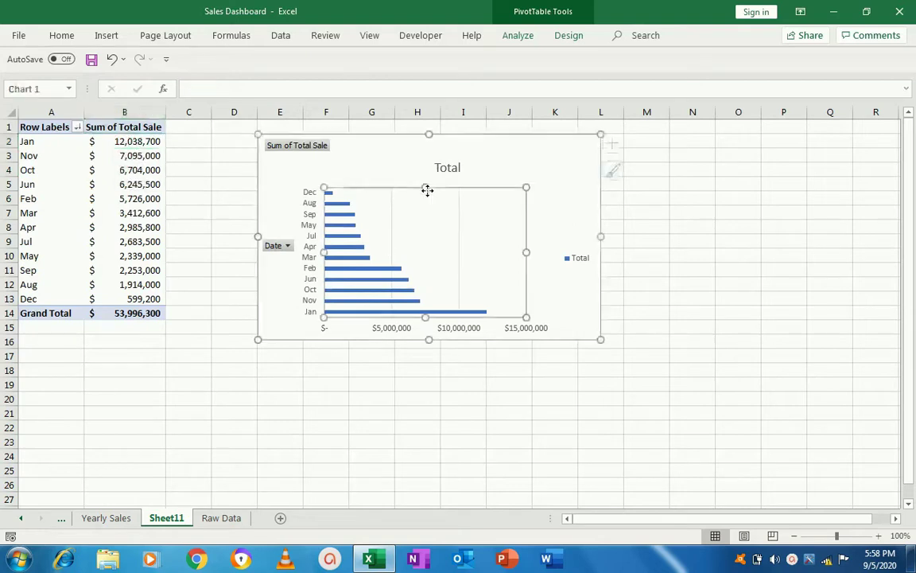
Change the monthly chart's type from clustered bar to Pie.
right_click(426, 191)
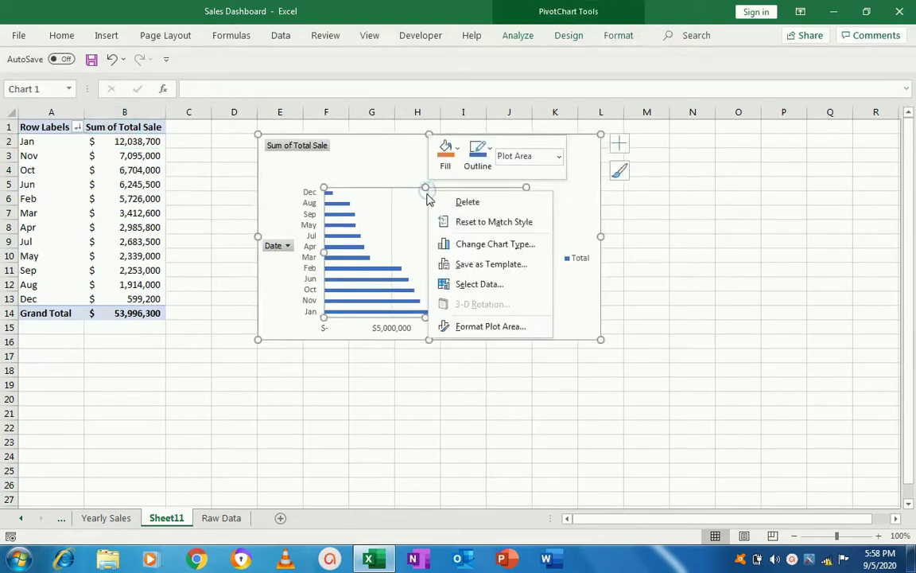
left_click(468, 244)
mouse_move(407, 231)
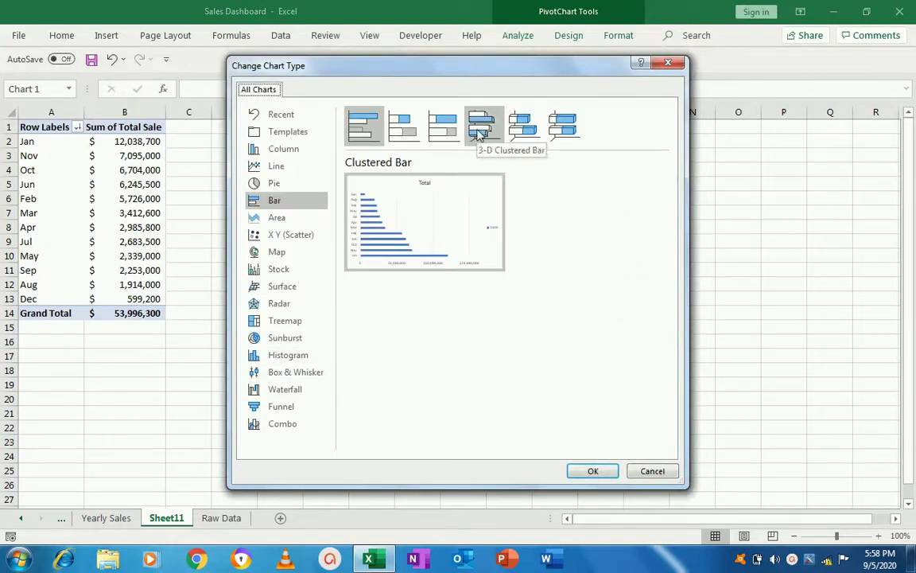
left_click(480, 135)
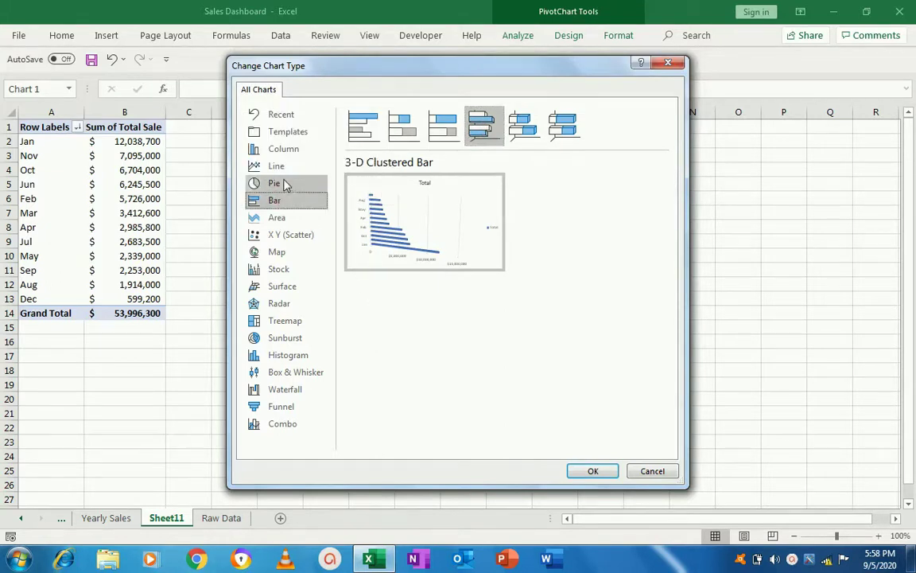
left_click(284, 184)
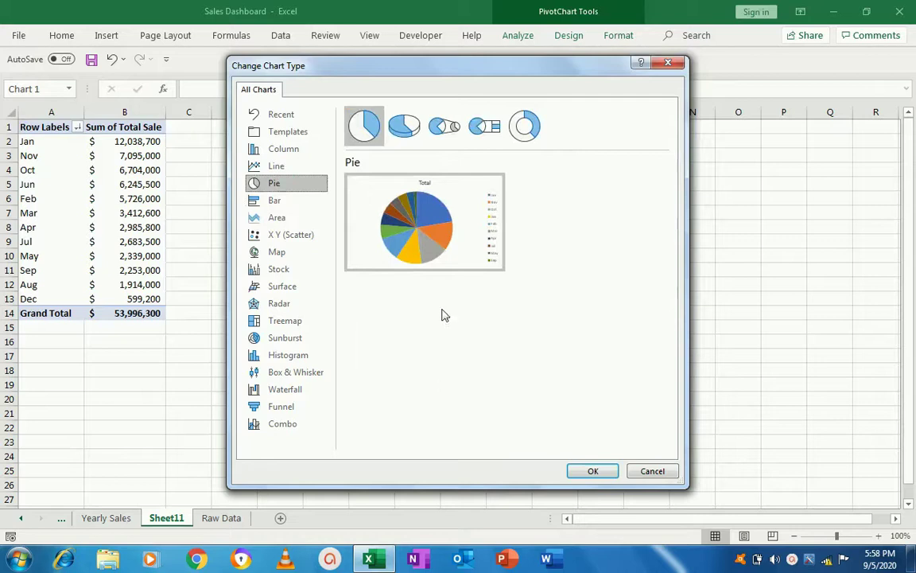
left_click(593, 472)
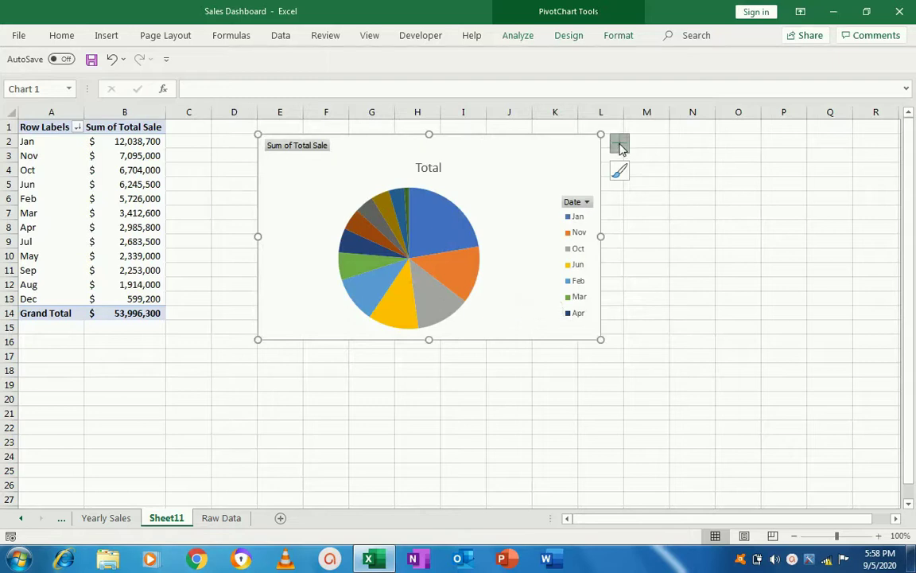
Add dollar data labels to the pie slices and toggle the Chart Title off and back on.
left_click(621, 148)
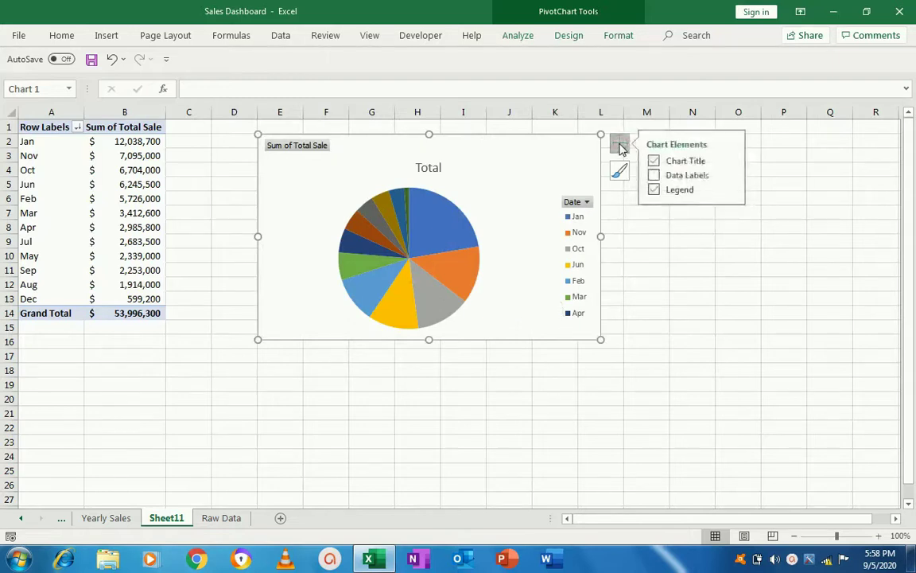
left_click(653, 175)
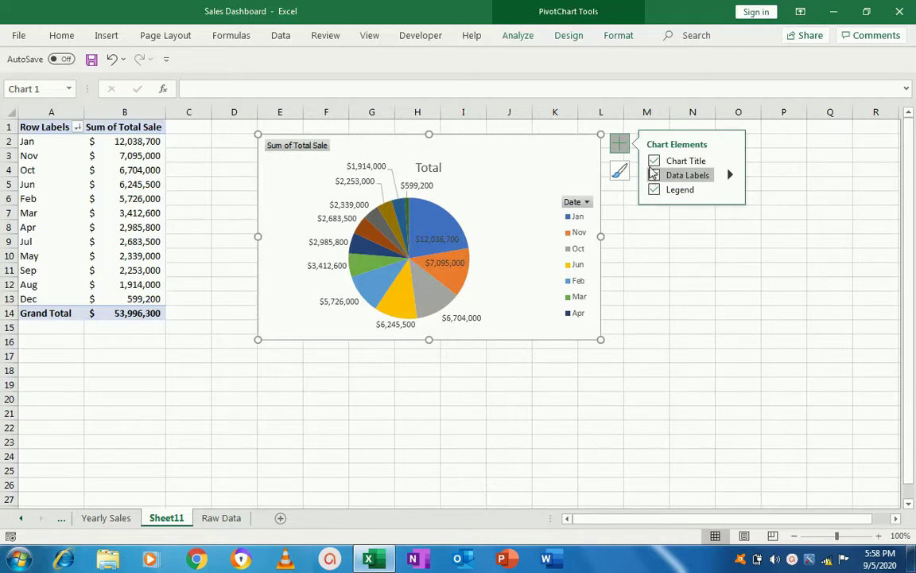
left_click(654, 162)
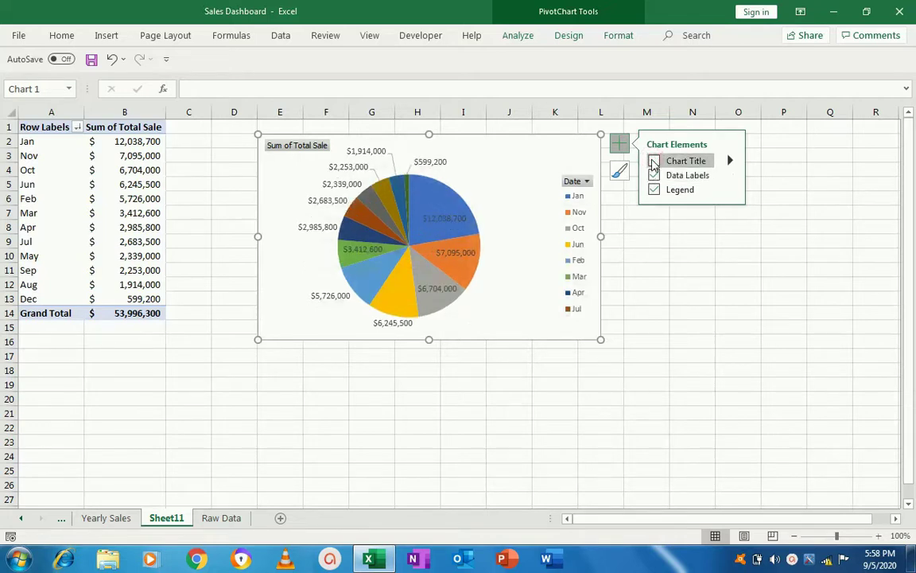
left_click(654, 161)
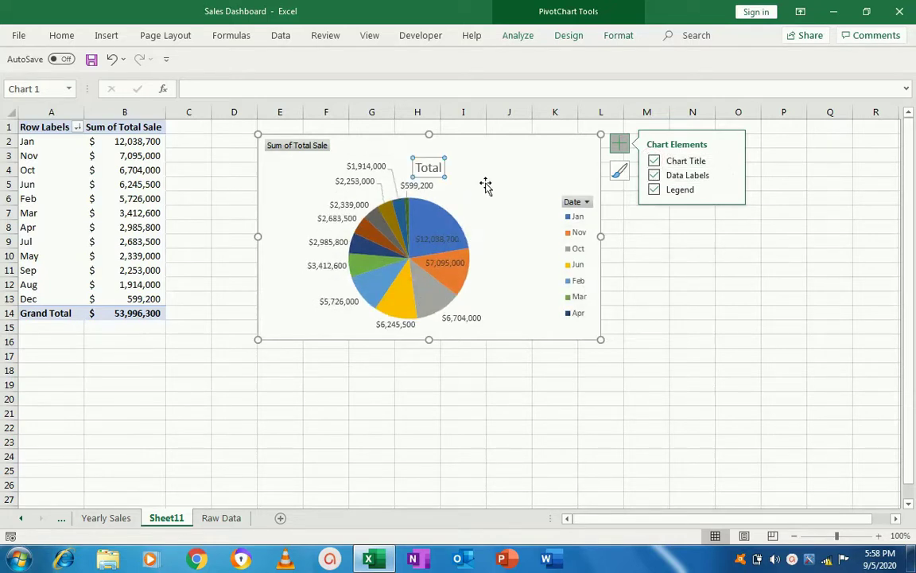
Replace the pie chart title 'Total' with 'Month Wise Sale'.
left_click(442, 167)
left_click(444, 167)
left_click_drag(443, 167, 443, 172)
type("Month Wise Sale")
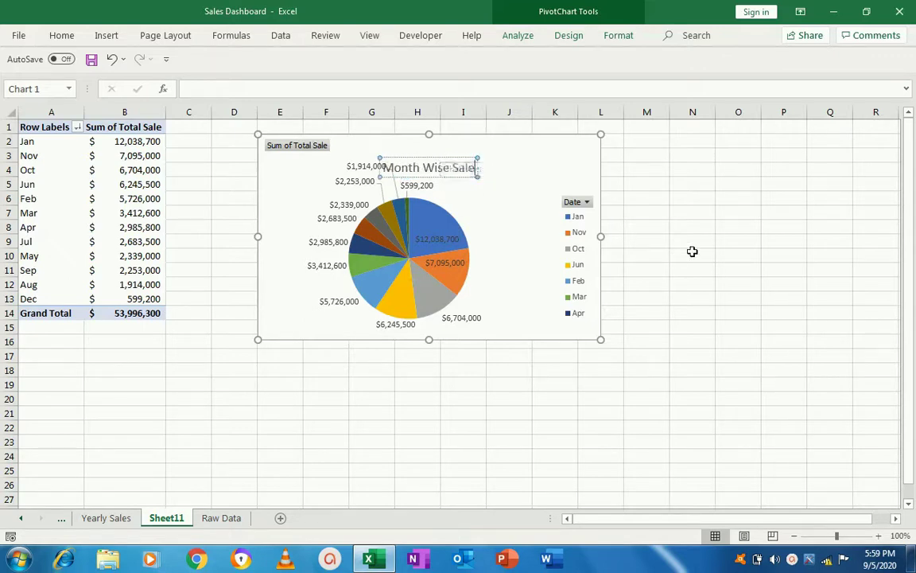
left_click(703, 246)
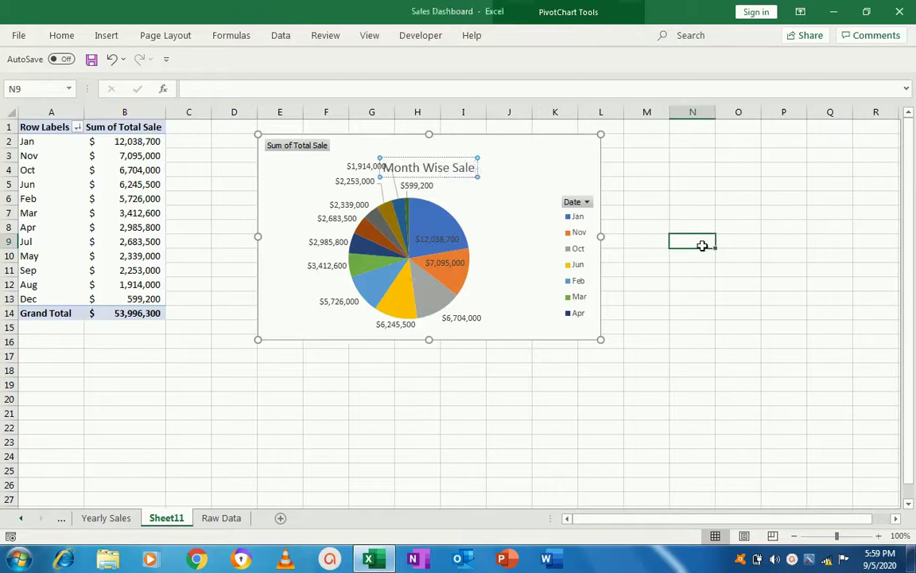
Nudge the Month Wise Sale title slightly higher in the chart.
left_click(433, 170)
left_click(434, 168)
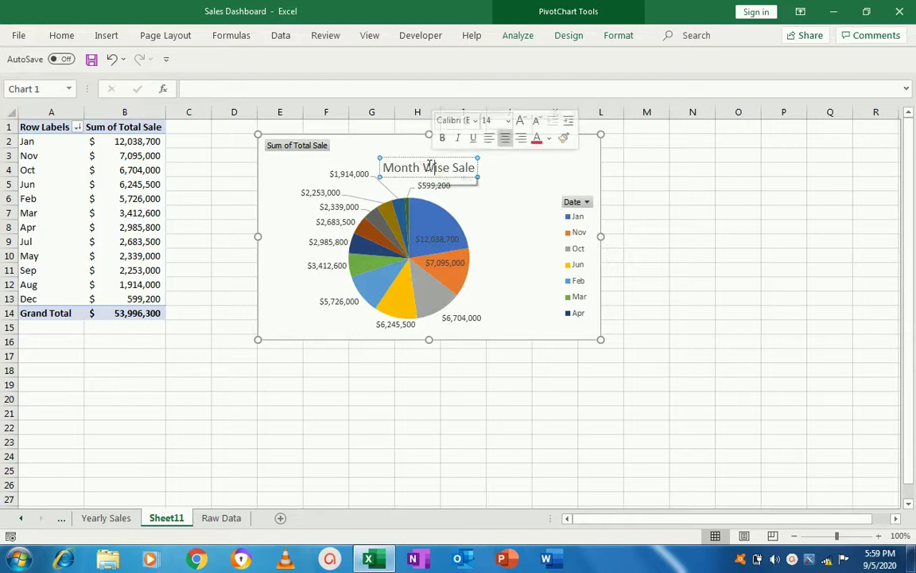
left_click(420, 167)
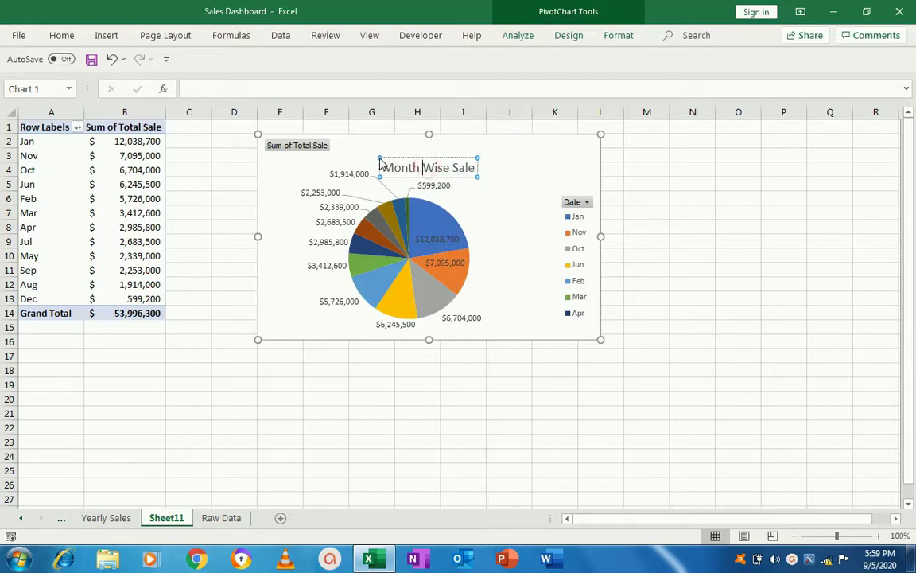
left_click(387, 157)
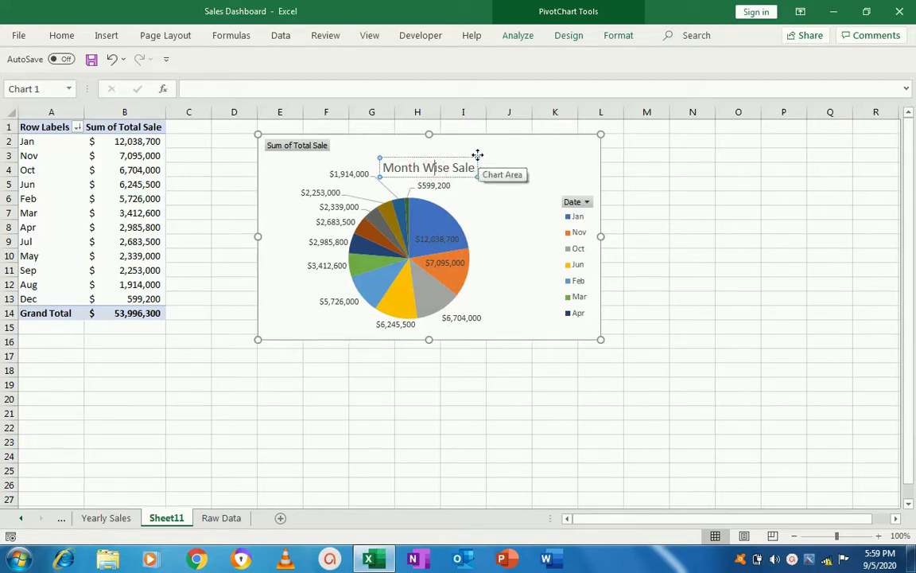
left_click_drag(477, 155, 476, 145)
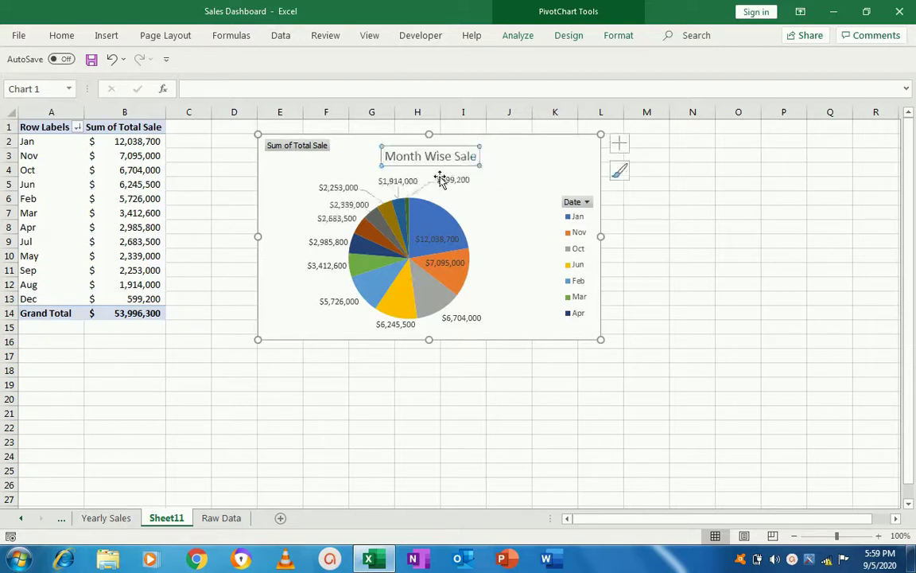
left_click(535, 150)
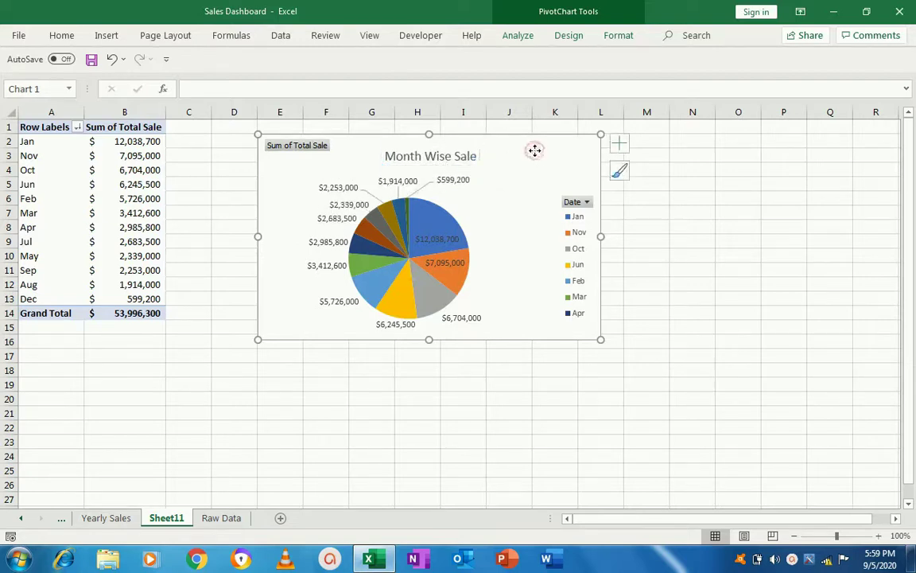
right_click(169, 522)
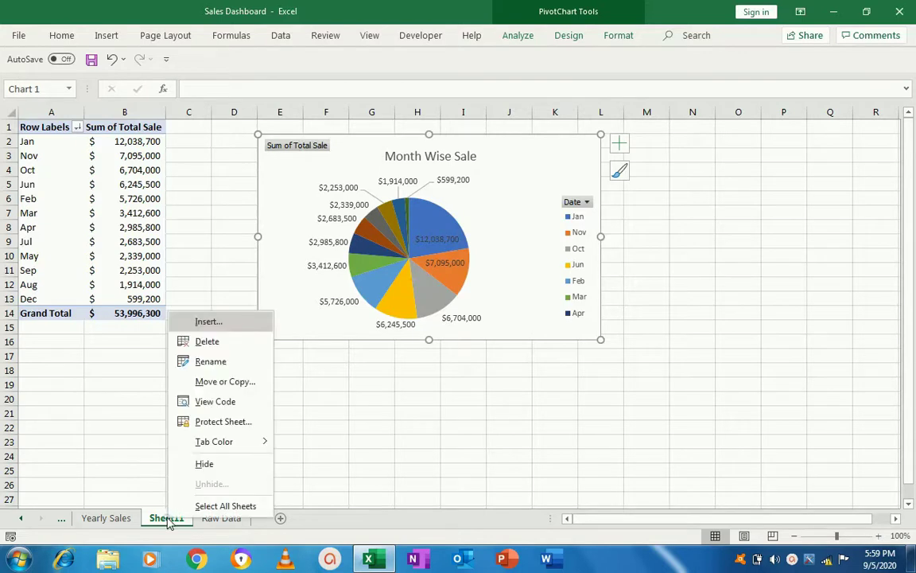
Rename Sheet11 to 'Month Wise Sale' and return to the Raw Data sheet.
left_click(213, 359)
type("Month")
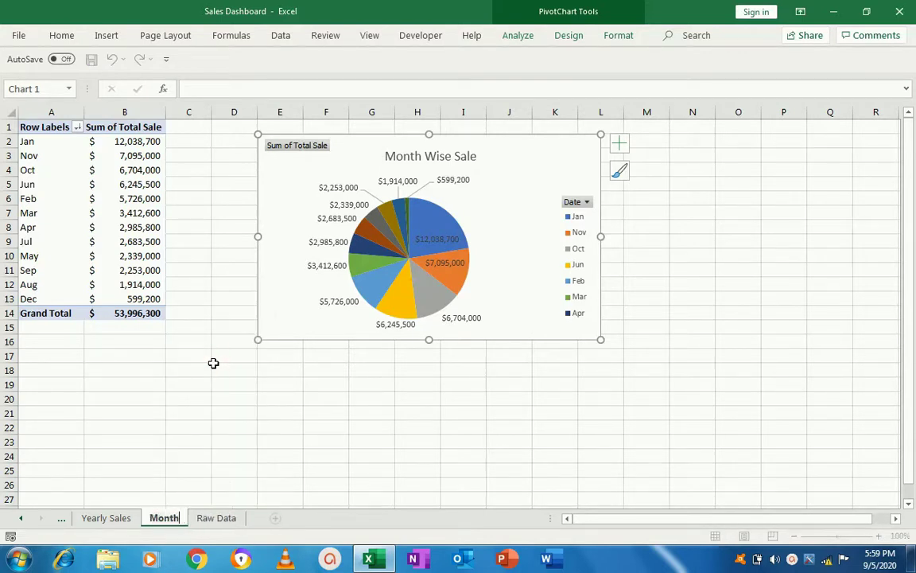
type(" Wise Sale")
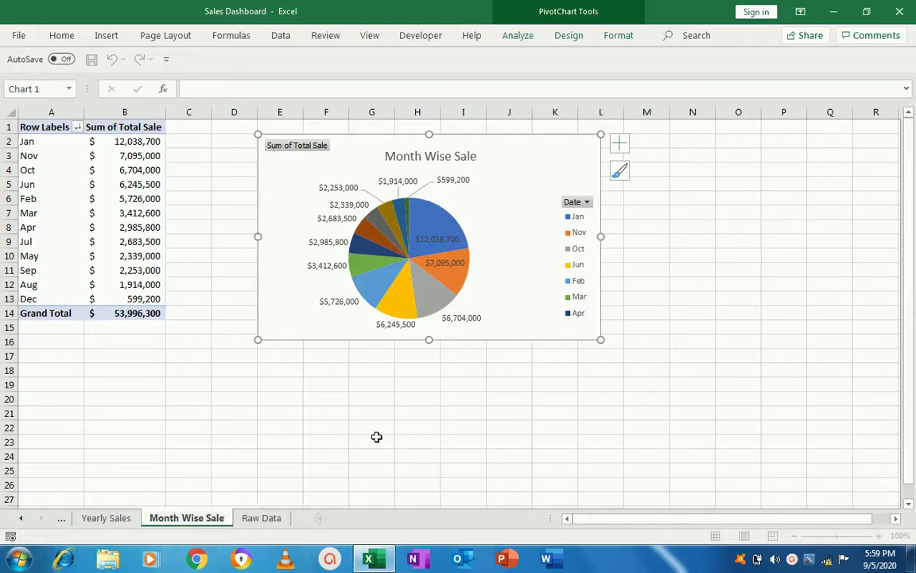
left_click(452, 412)
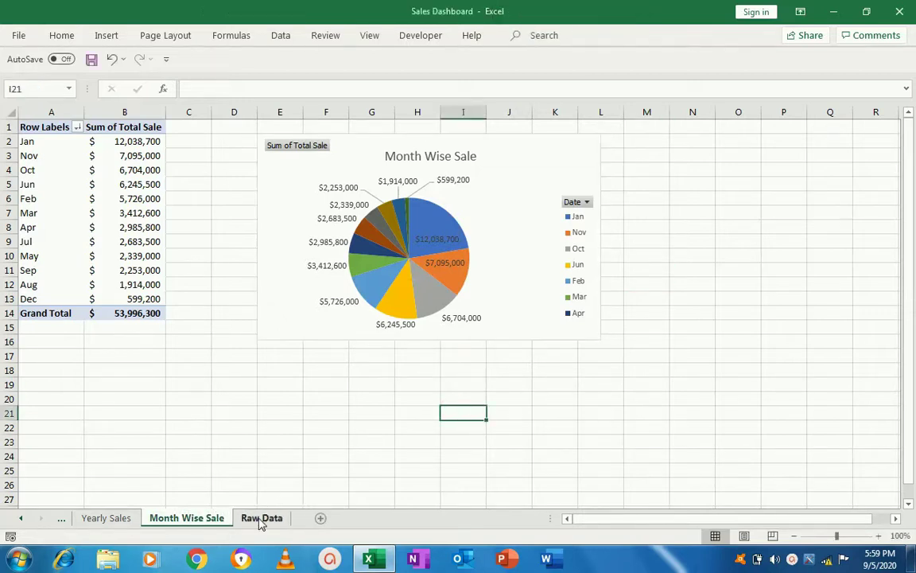
left_click(261, 518)
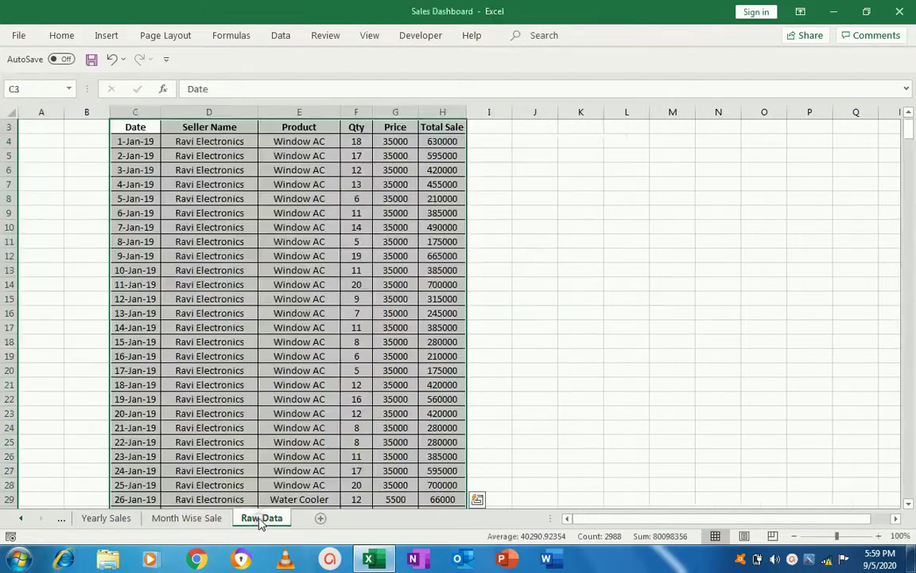
left_click(106, 36)
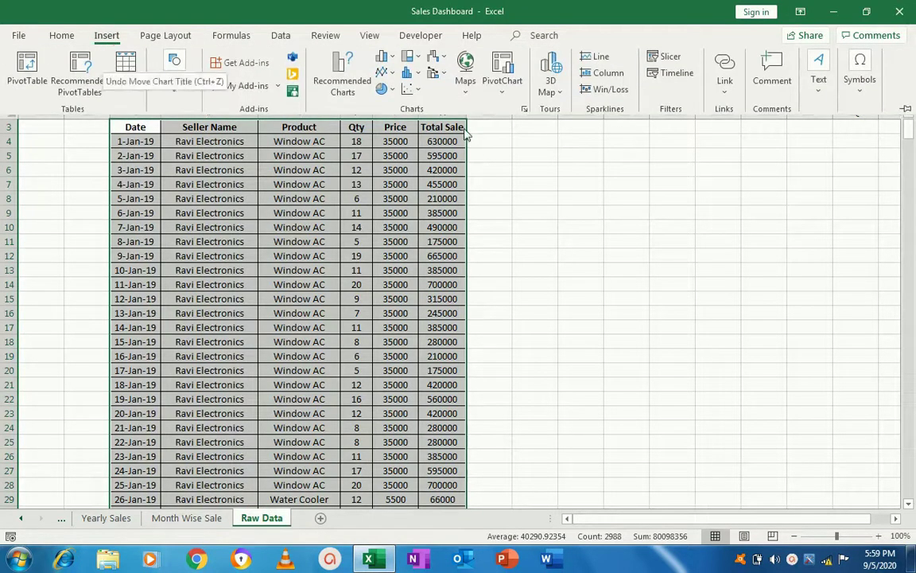
Insert a PivotChart on a new sheet summing Total Sale by Seller Name, then select the totals.
left_click(499, 77)
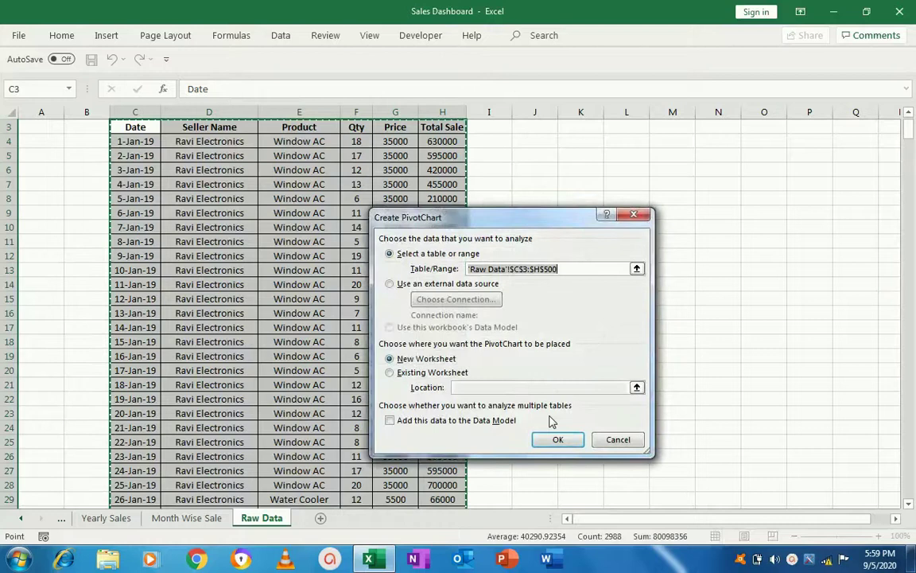
left_click(557, 439)
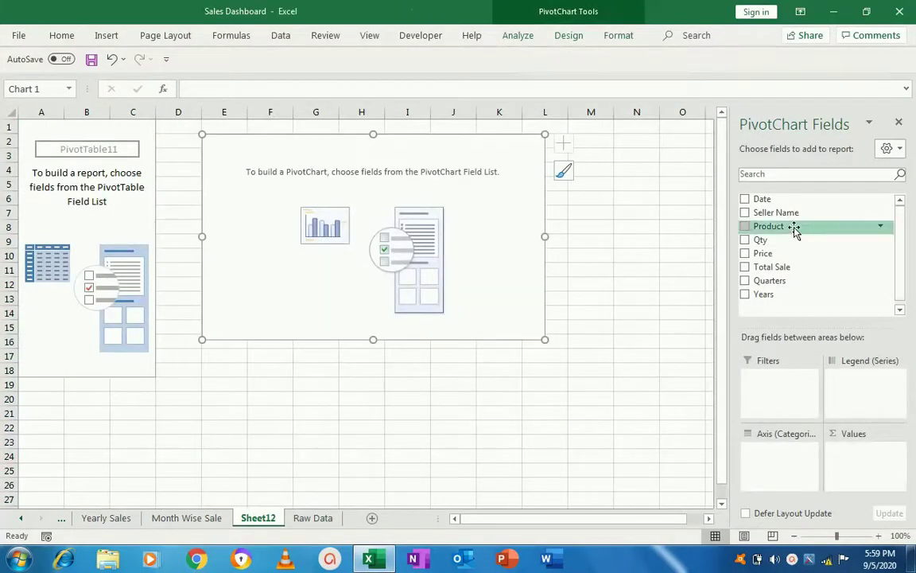
left_click(746, 213)
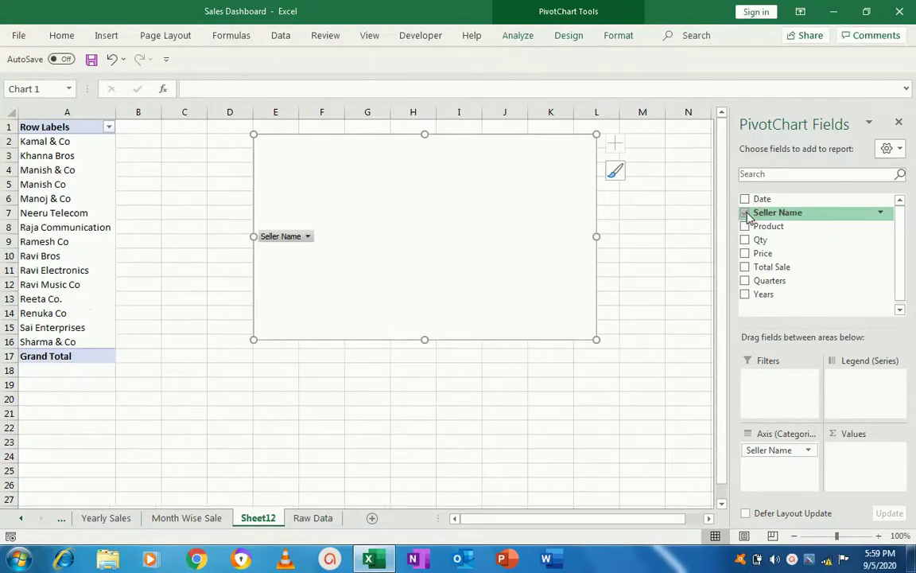
left_click(745, 267)
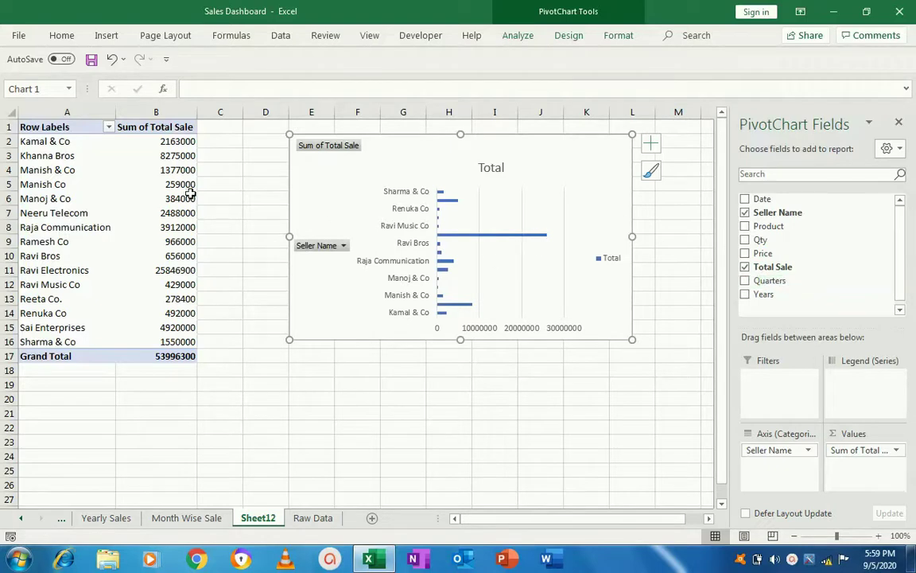
left_click(174, 145)
key("shift+Down")
key("shift+Down")
key("shift+Down")
key("shift+Down")
key("shift+Down")
key("shift+Down")
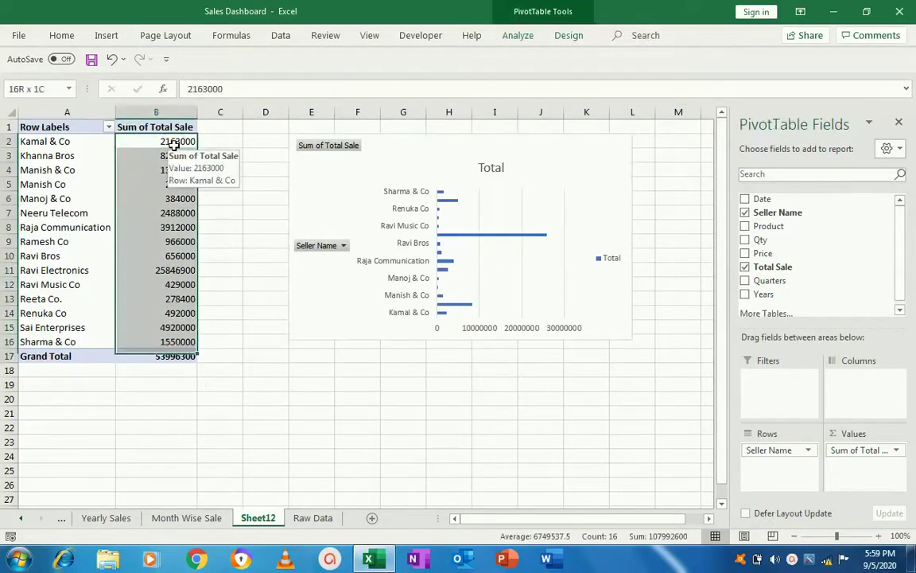
Format the seller totals as Accounting with 0 decimal places.
right_click(145, 228)
left_click(195, 261)
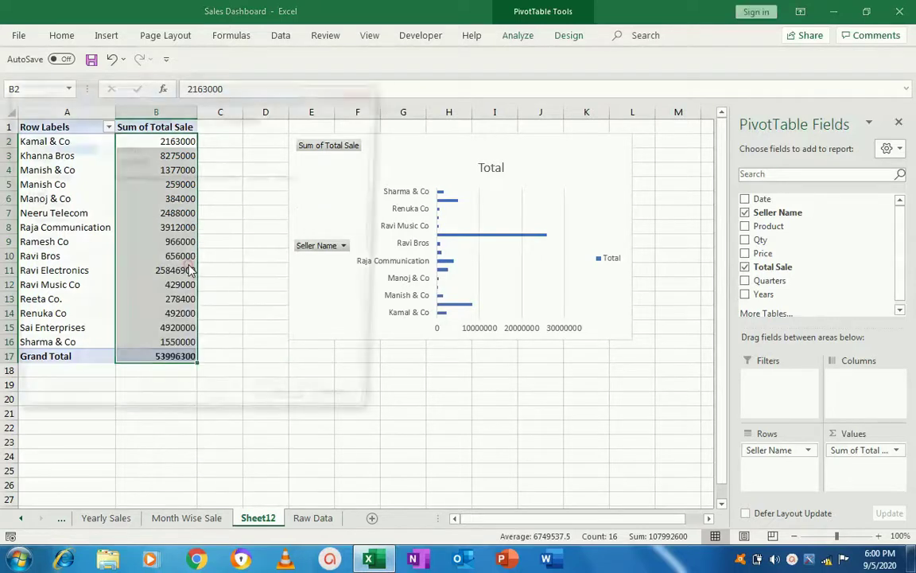
left_click(46, 176)
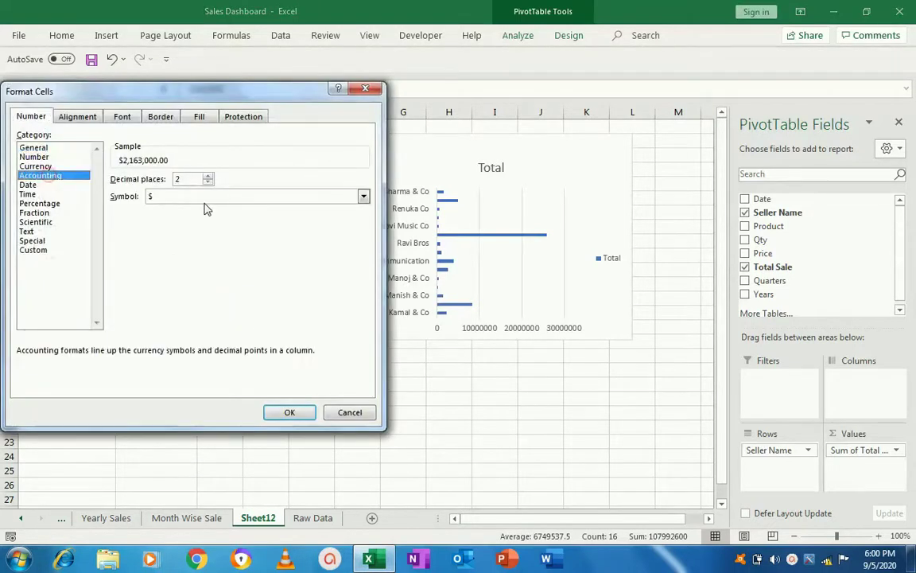
key("BackSpace")
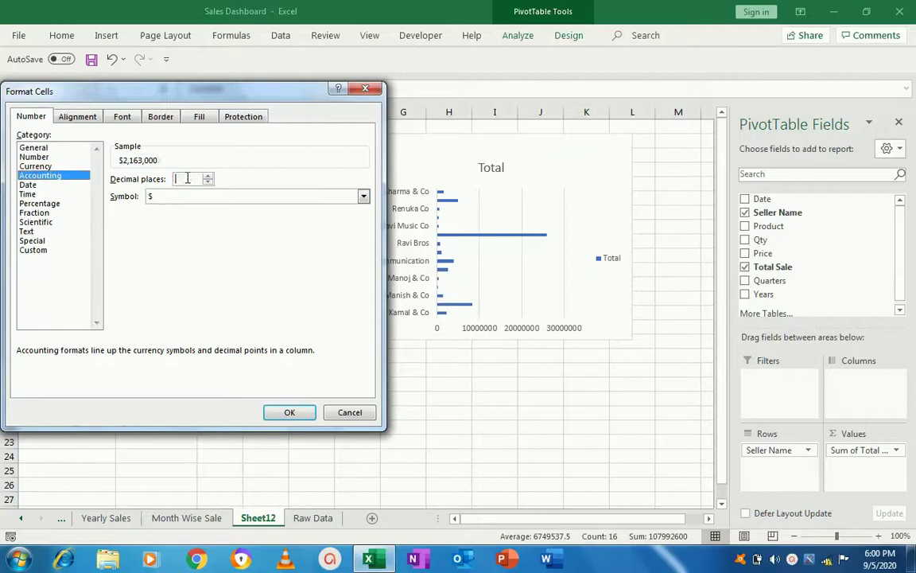
left_click(290, 412)
Sort sellers by total sale, largest to smallest, and select the seller chart.
left_click(170, 146)
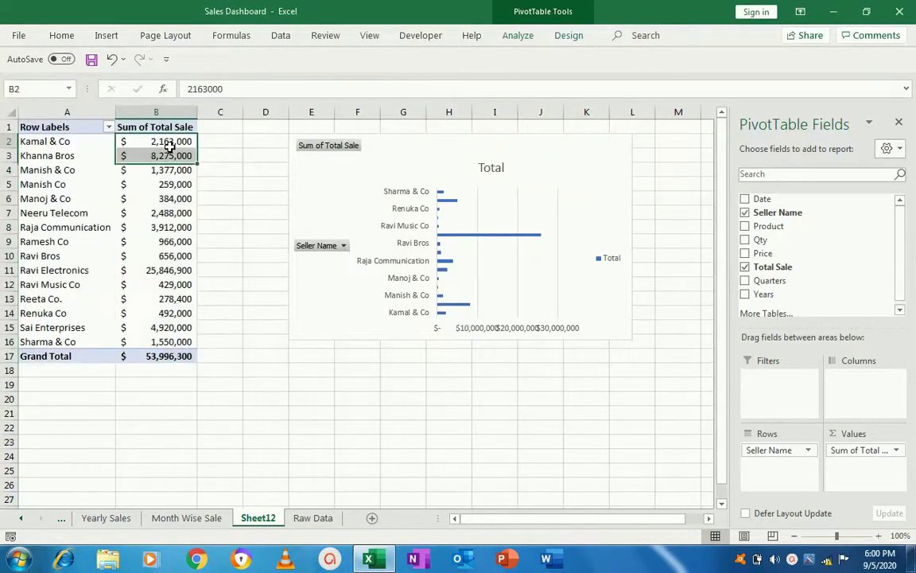
left_click(167, 168)
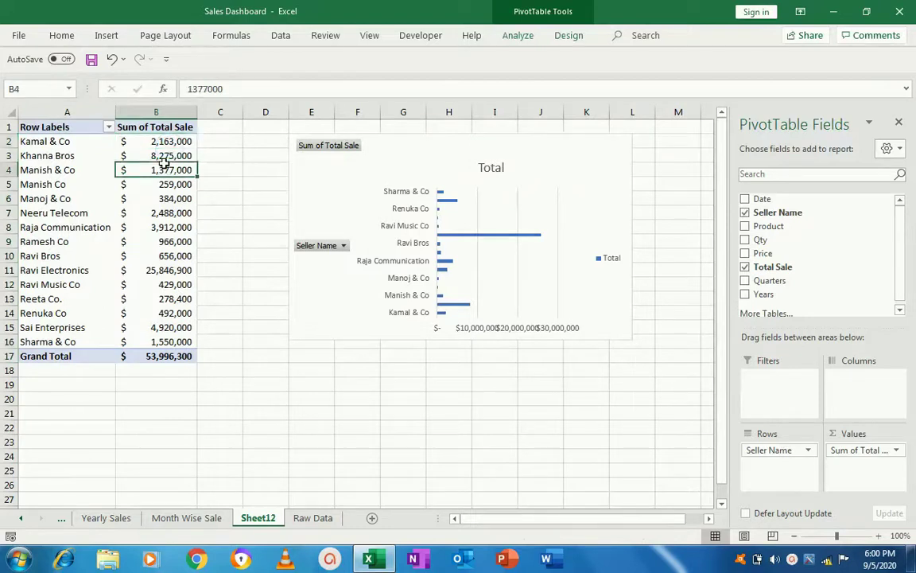
left_click(164, 198)
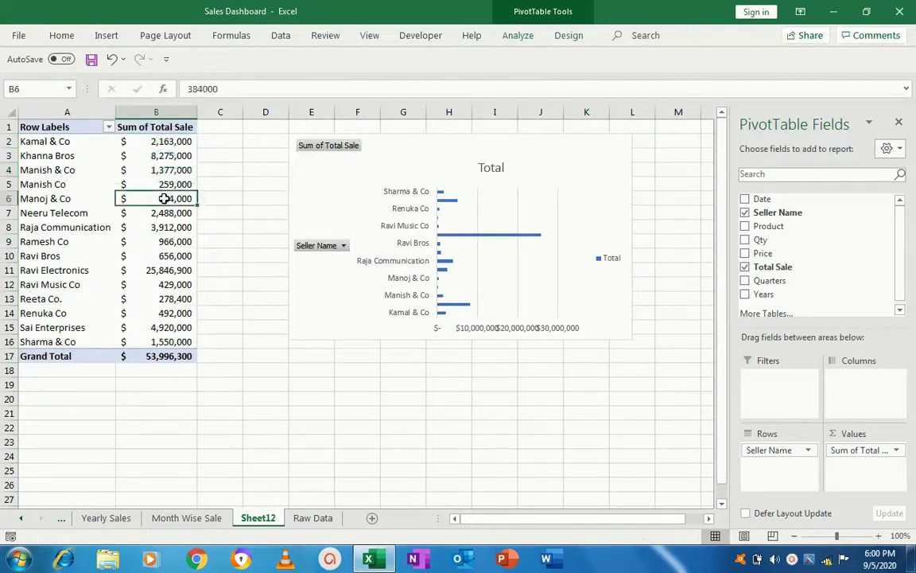
right_click(164, 199)
mouse_move(239, 294)
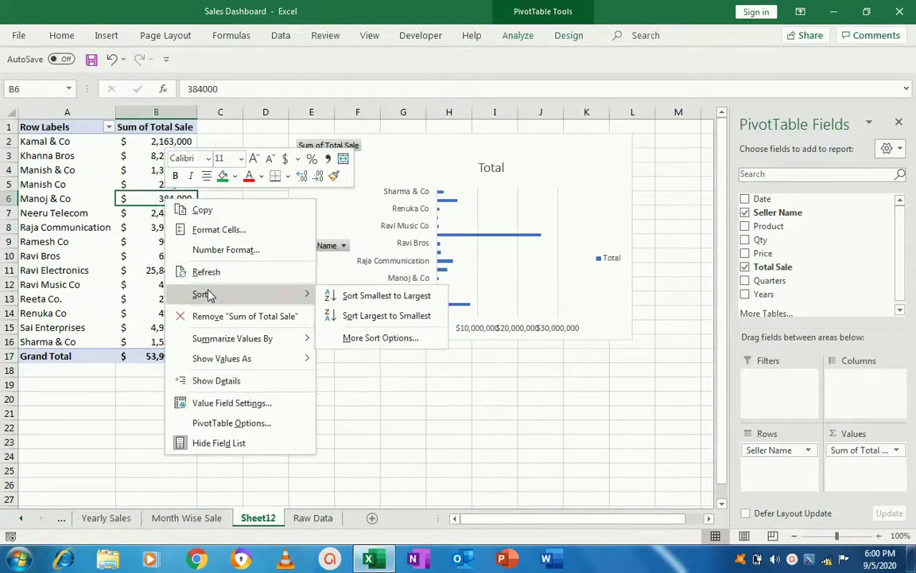
left_click(349, 320)
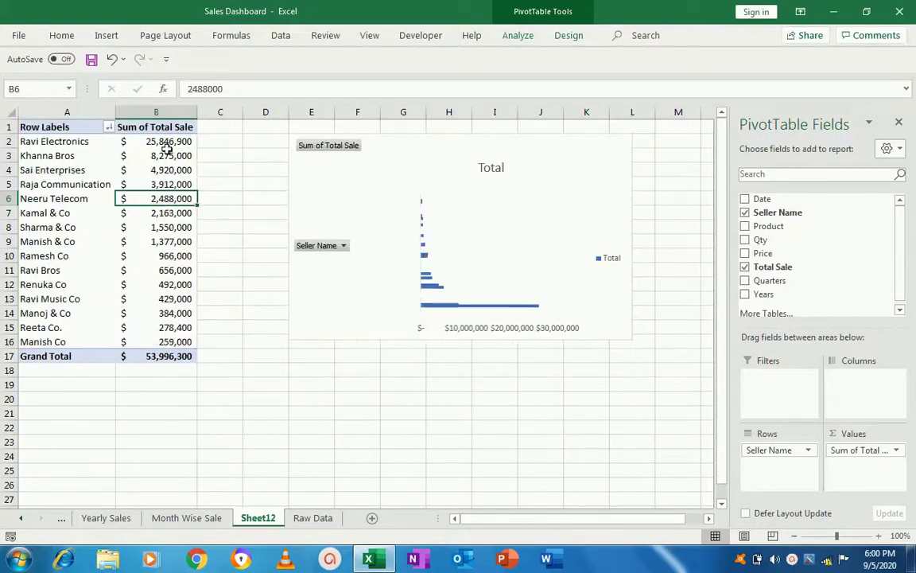
left_click(469, 238)
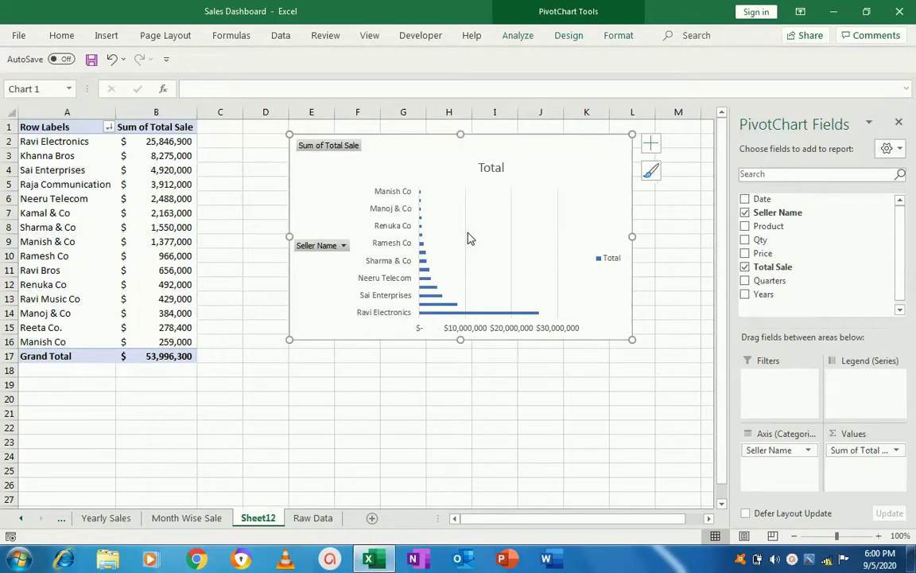
left_click(650, 144)
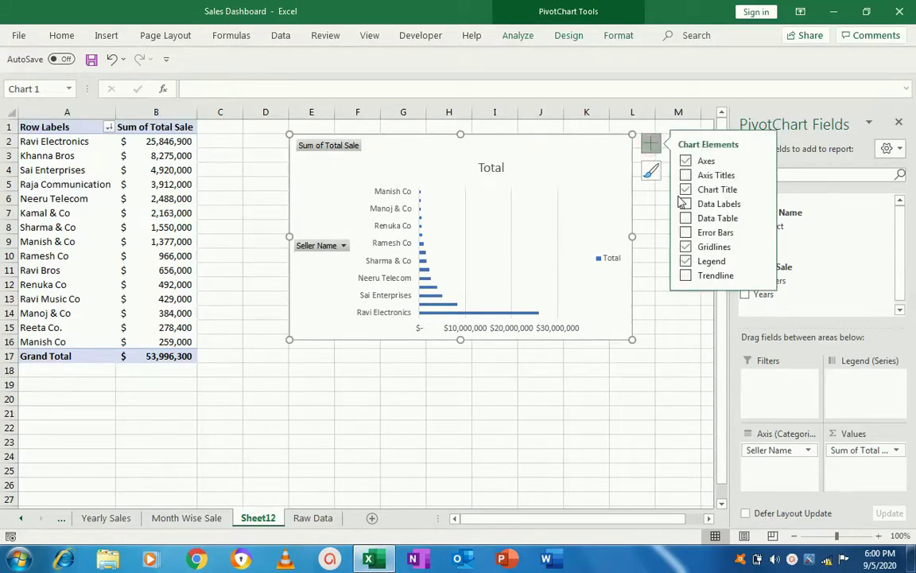
Show data value labels on each bar of the seller chart.
left_click(686, 205)
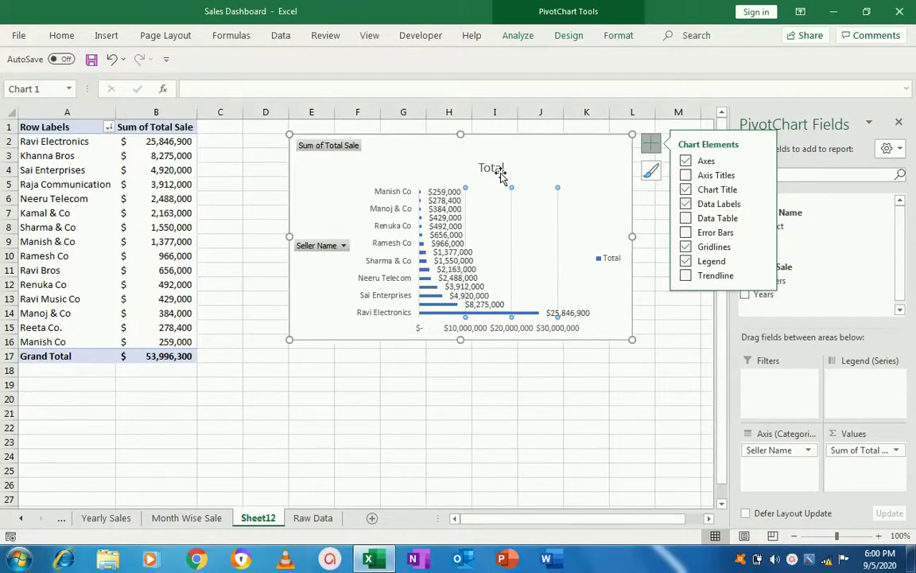
left_click(901, 124)
left_click(901, 125)
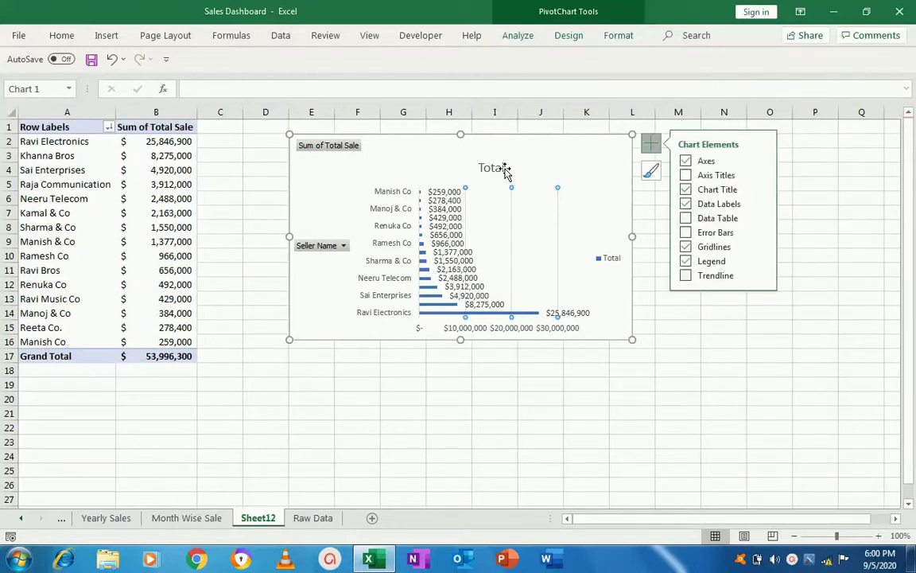
Replace the chart title 'Total' with 'Seller Sales Data'.
double_click(480, 169)
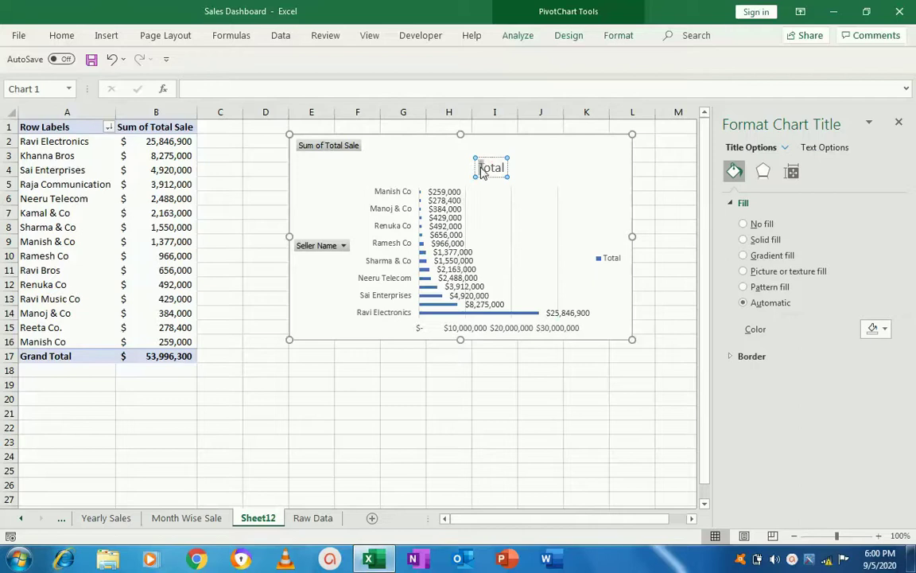
type("Seller")
left_click(482, 167)
type("Sales")
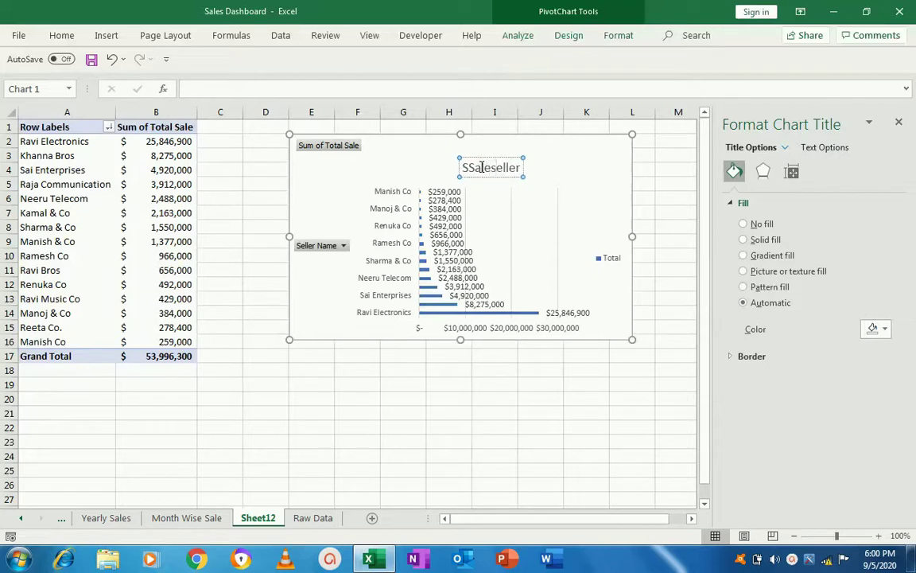
key("BackSpace")
key("BackSpace")
key("BackSpace")
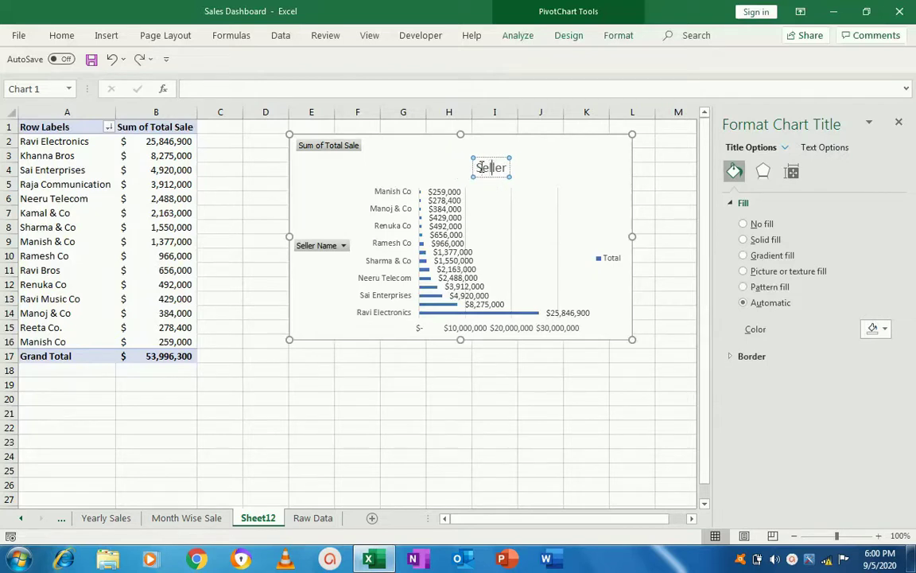
type("Sales Da")
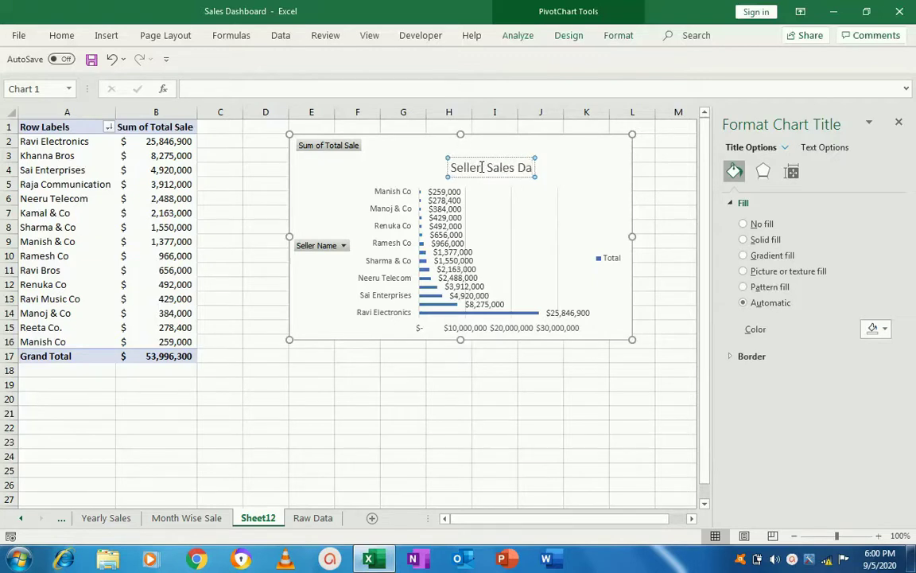
type("ta")
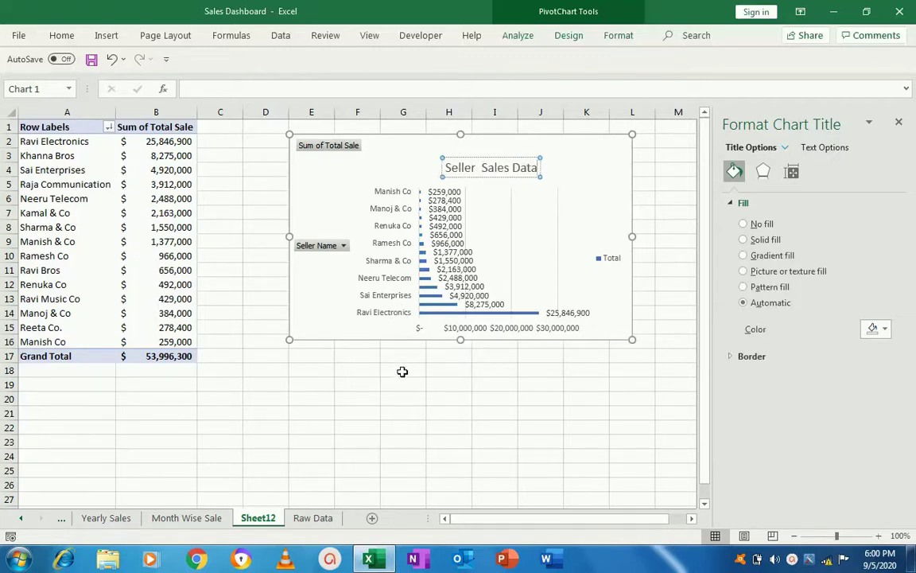
left_click(402, 370)
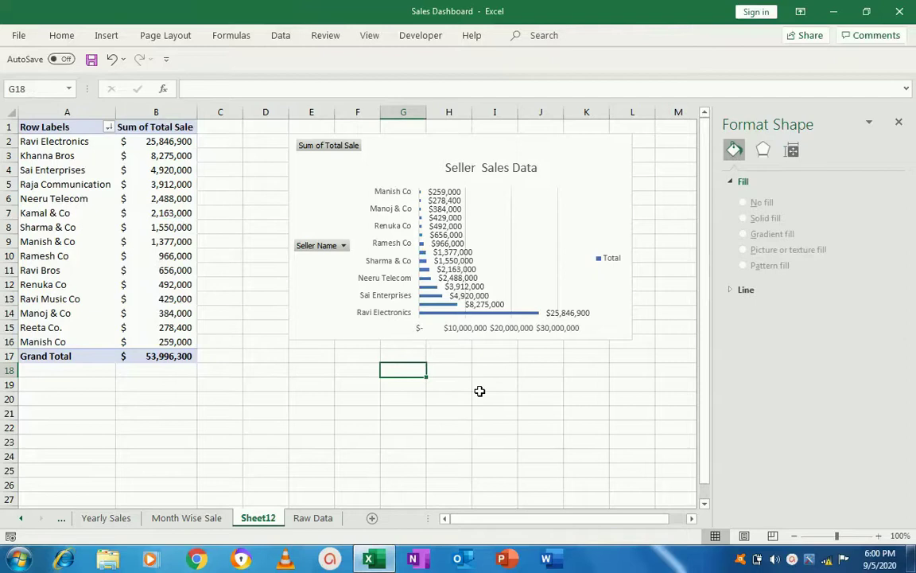
Rename the Sheet12 tab to 'Seller Sales Data'.
right_click(257, 518)
left_click(307, 366)
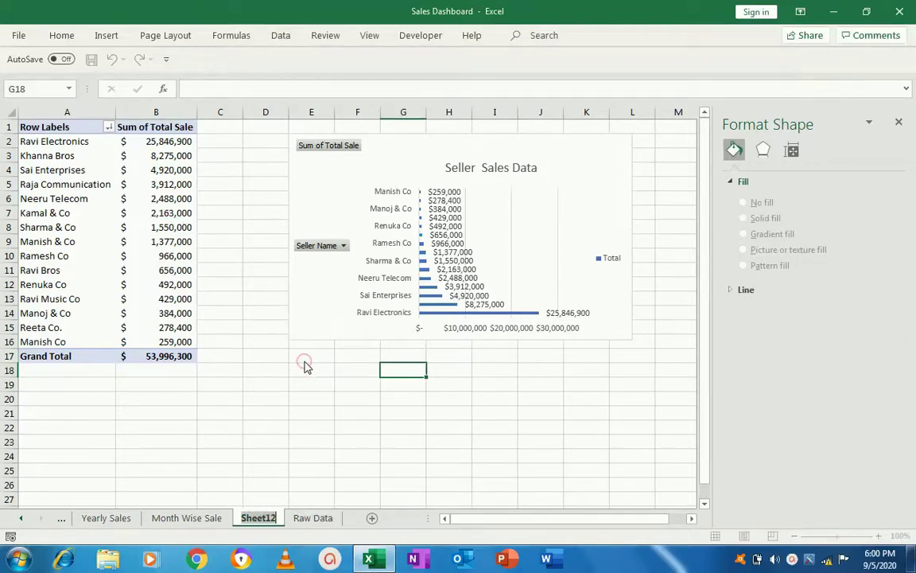
type("Seller  Sales")
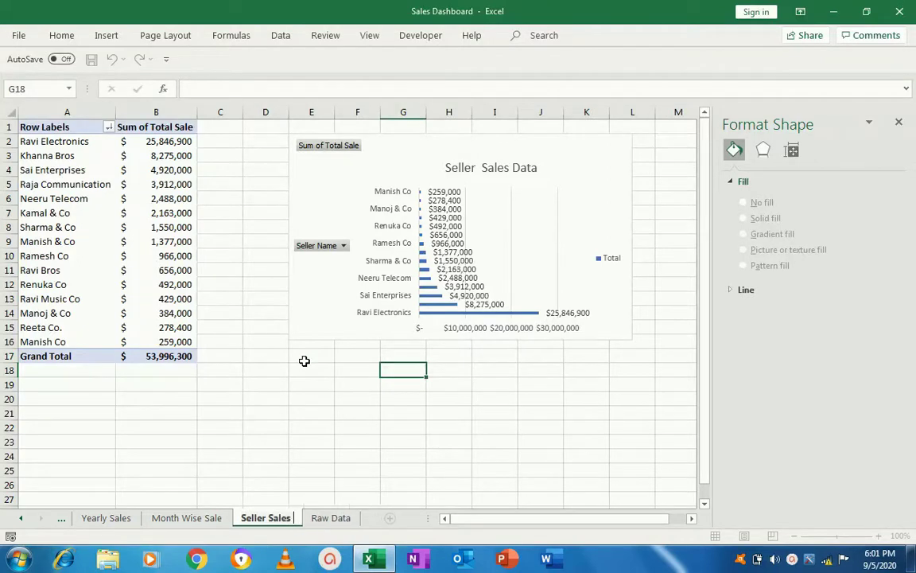
type(" Data")
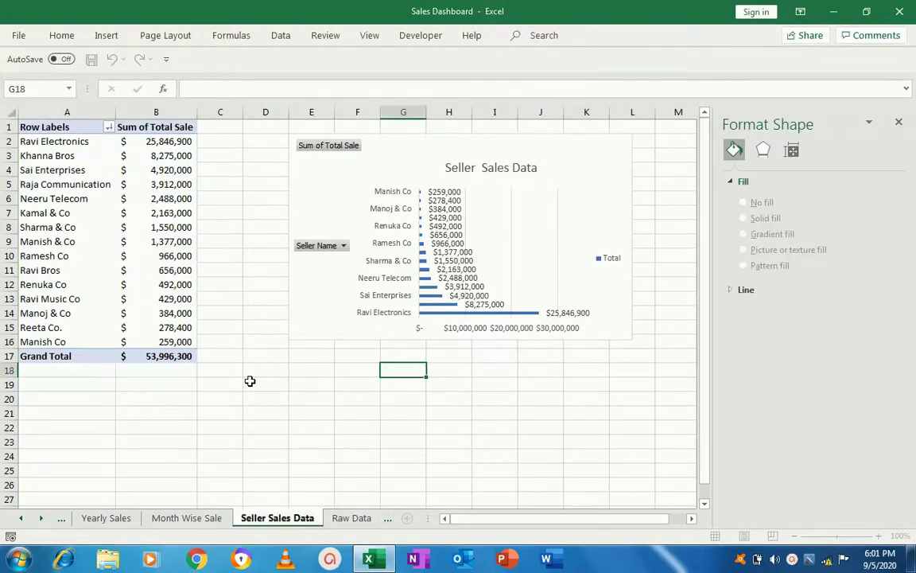
left_click(250, 381)
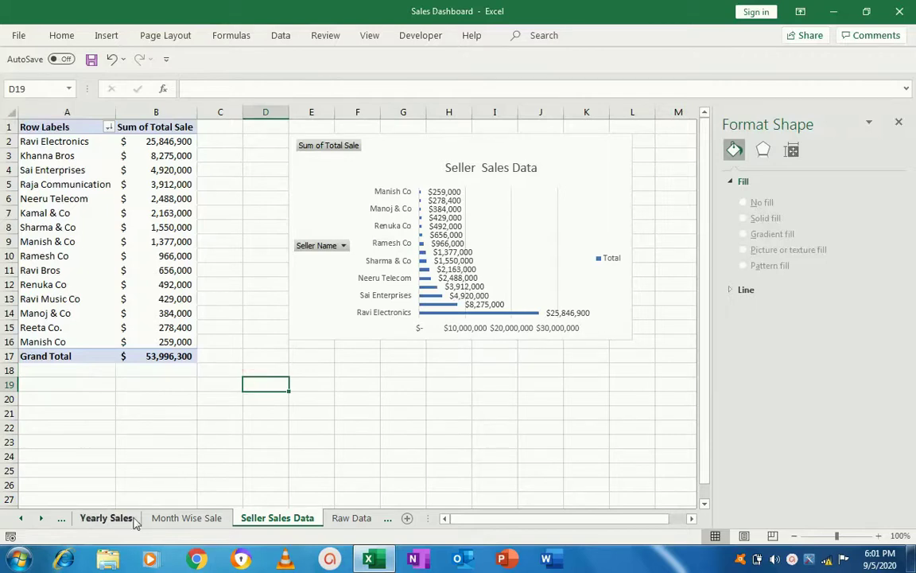
Insert a PivotChart from the Raw Data range C3:H500 onto a new worksheet.
left_click(352, 518)
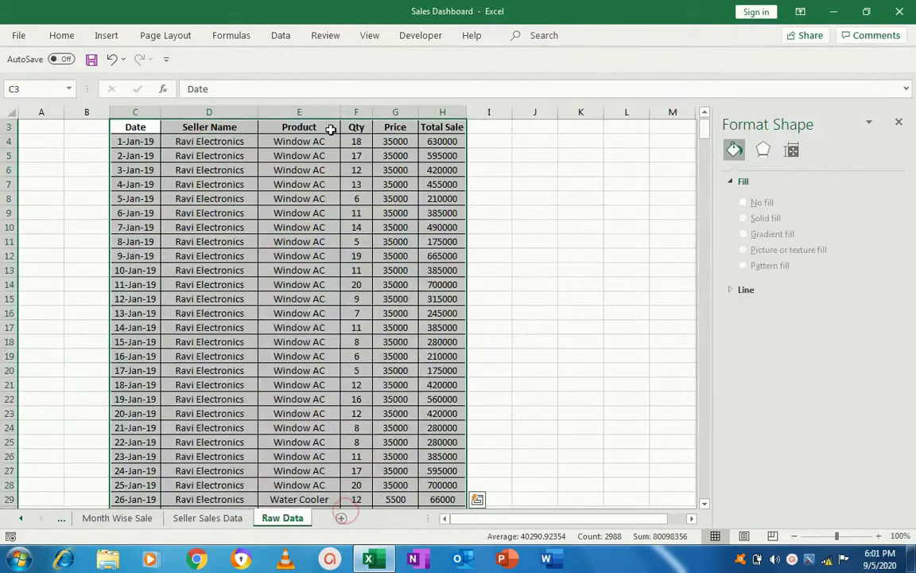
left_click(108, 40)
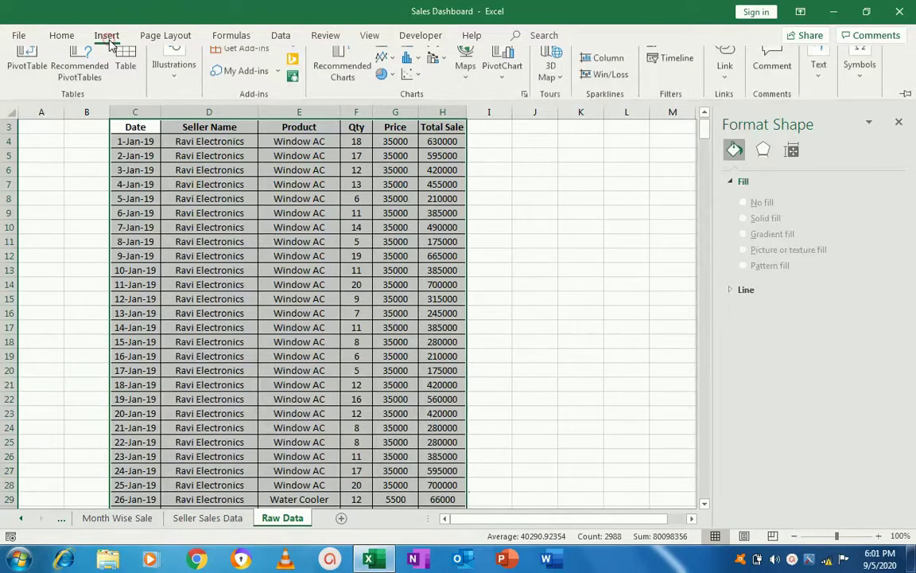
left_click(499, 88)
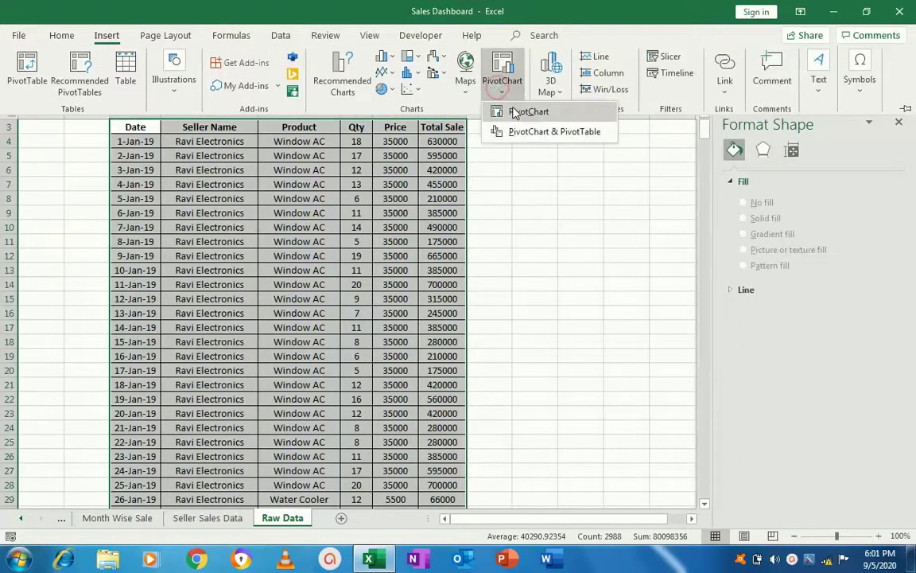
left_click(514, 112)
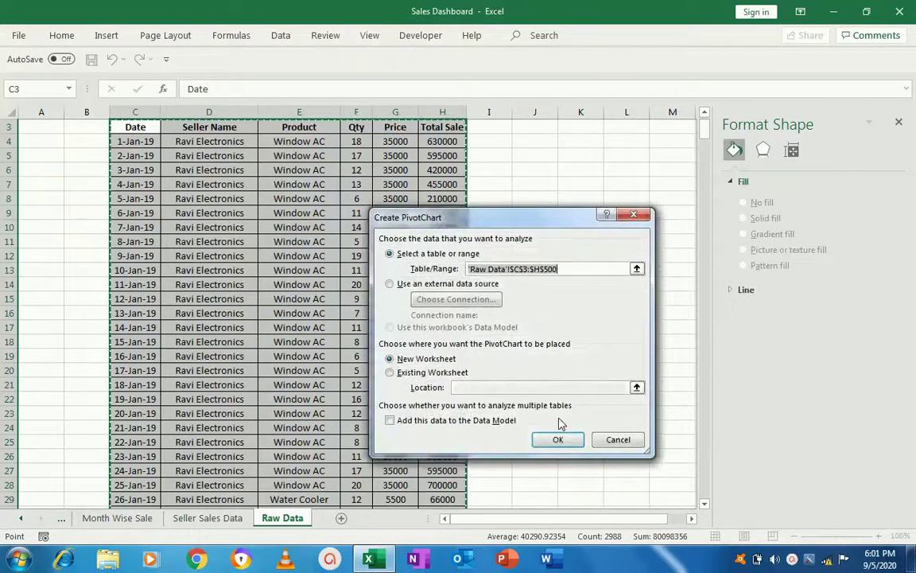
left_click(557, 439)
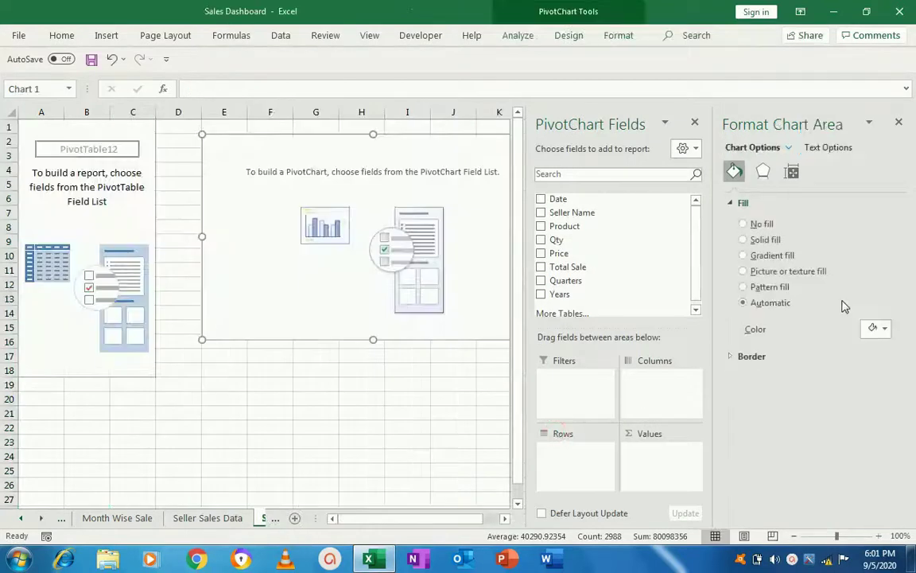
Add Product as row labels with Sum of Qty and Sum of Total Sale as values.
left_click(899, 125)
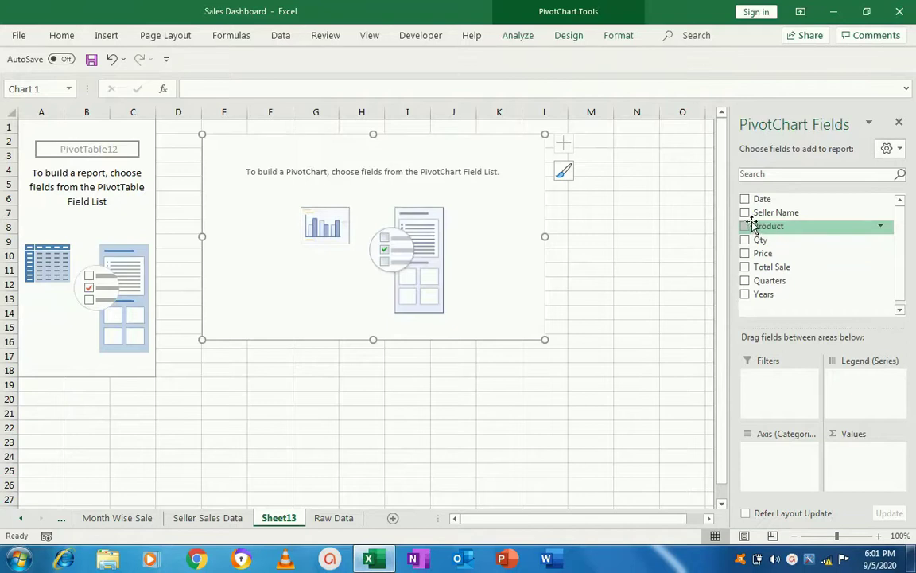
left_click(744, 227)
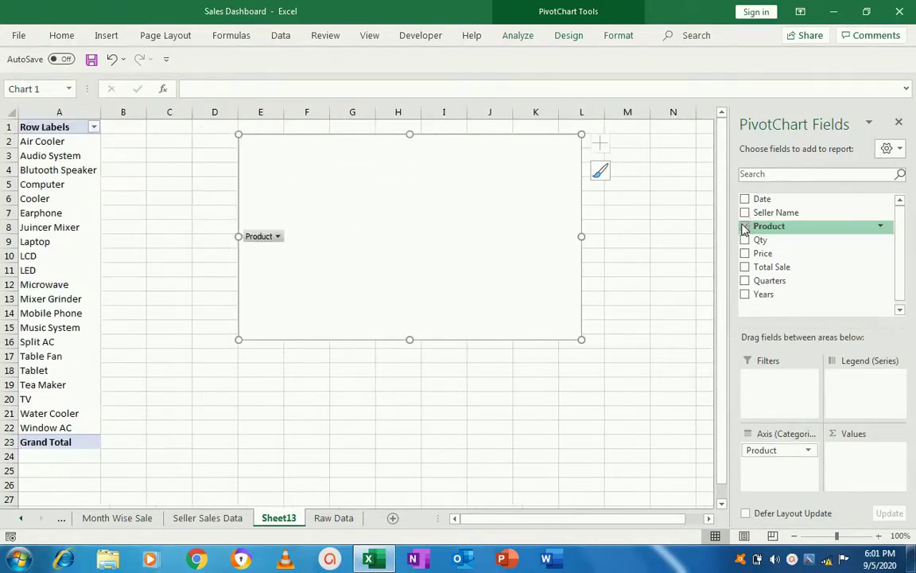
left_click(745, 240)
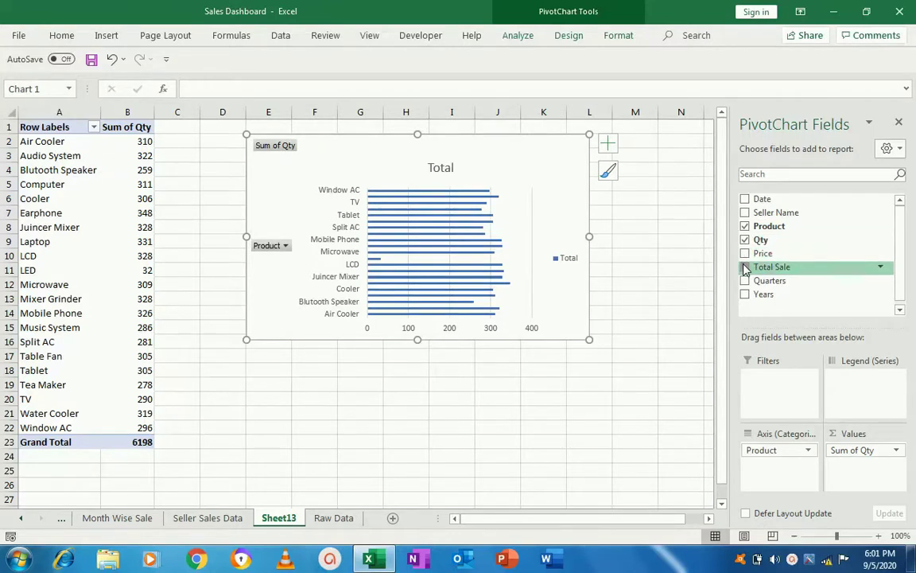
left_click(745, 267)
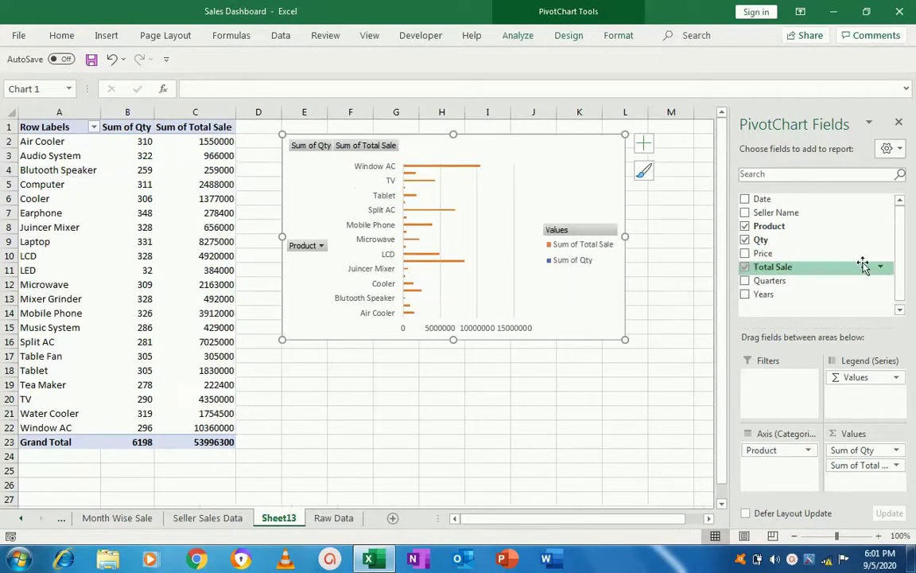
Delete the pivot chart, keeping only the pivot table.
left_click(899, 123)
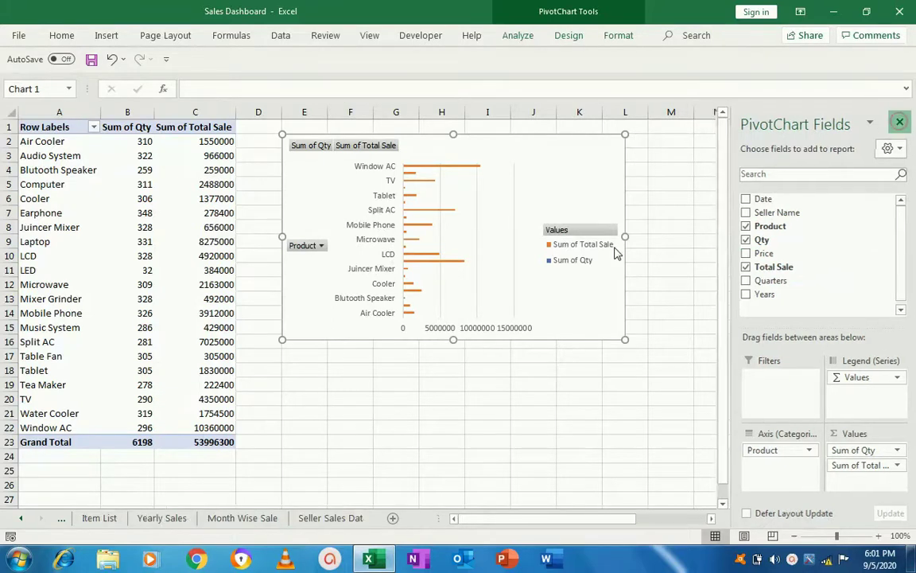
left_click(510, 147)
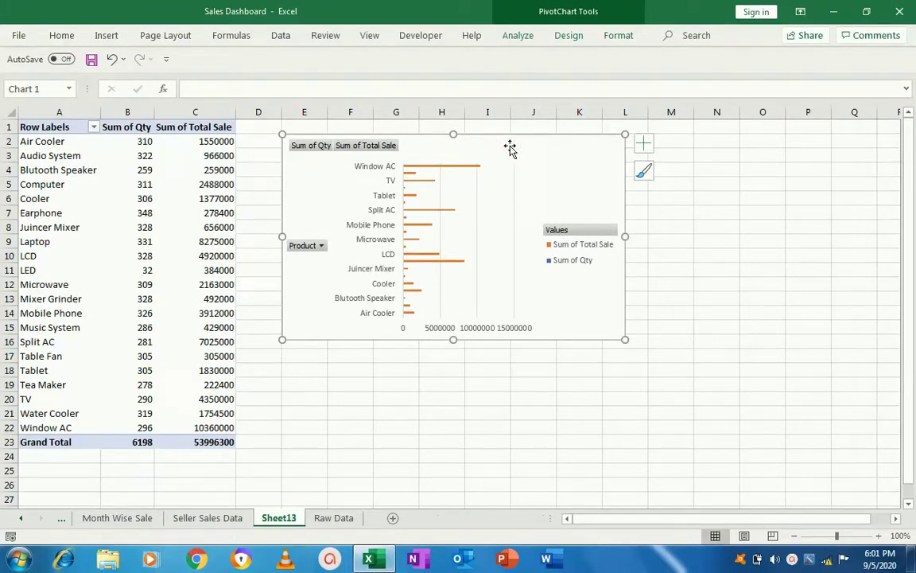
key("Delete")
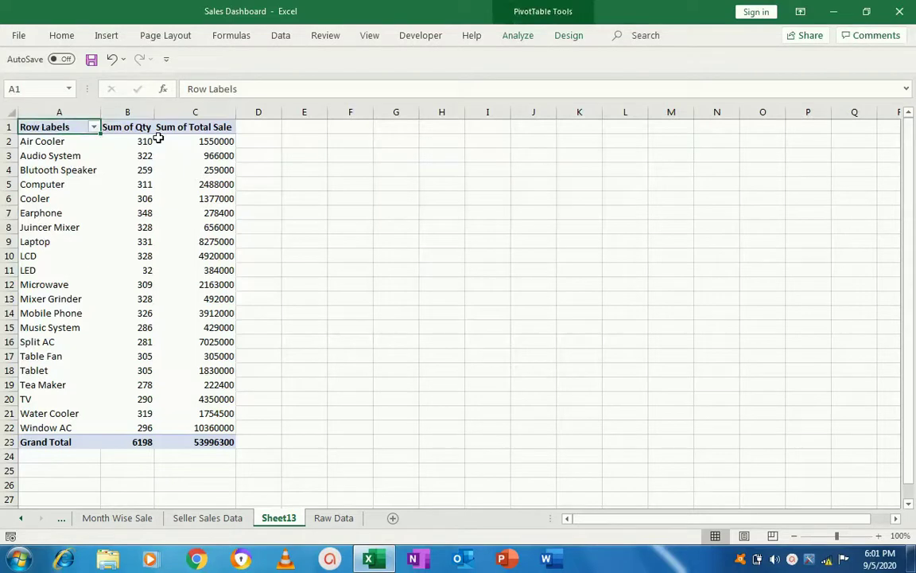
Sort the products by Sum of Total Sale from largest to smallest.
left_click(141, 146)
left_click(199, 146)
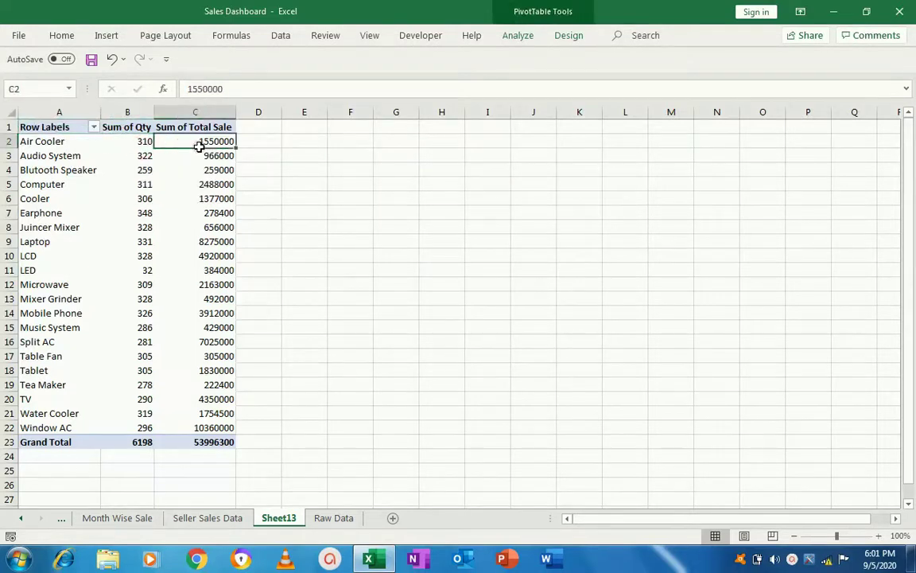
right_click(199, 143)
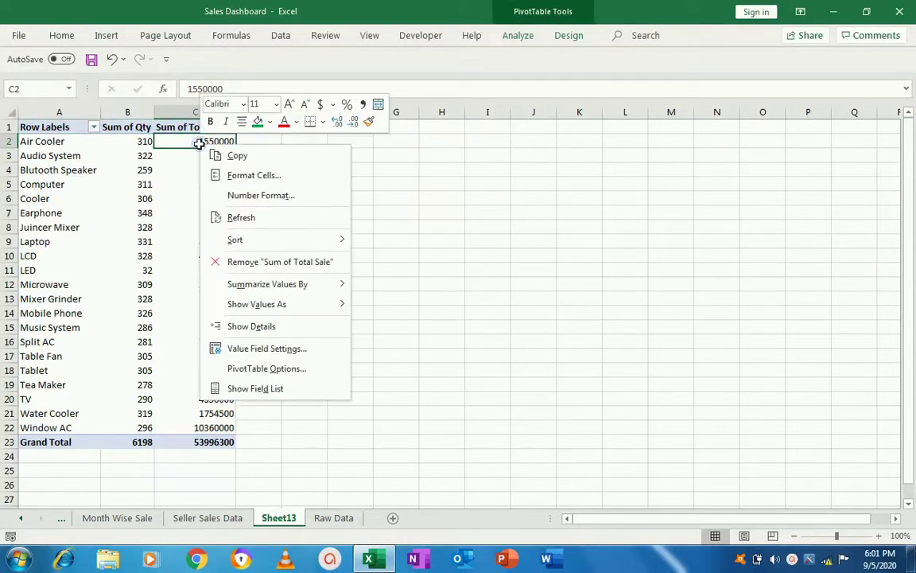
mouse_move(236, 243)
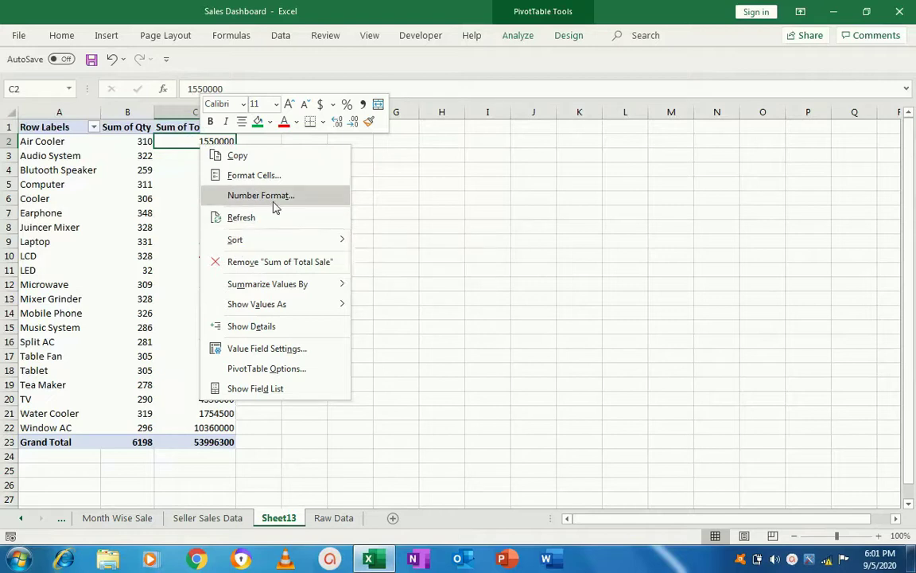
left_click(401, 262)
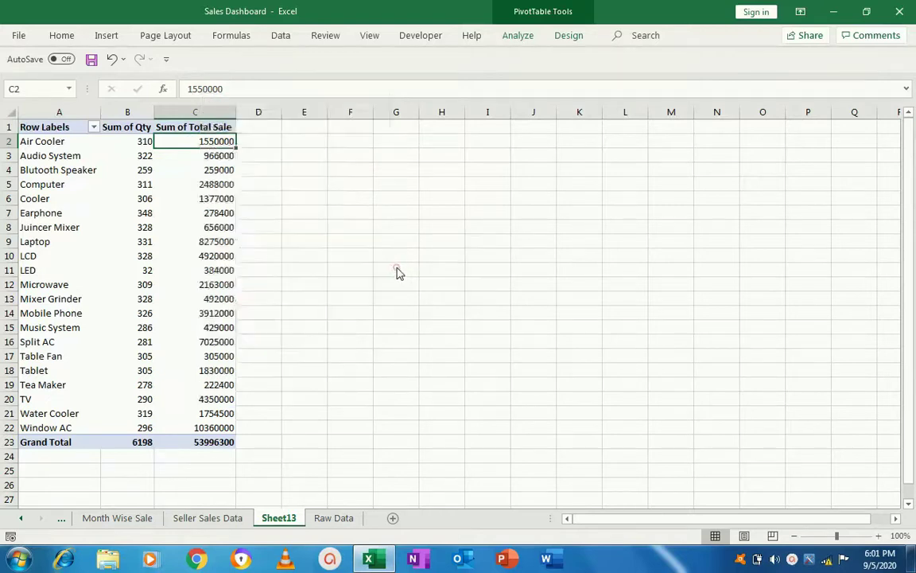
left_click(176, 196)
key("Up")
key("Up")
key("Up")
key("Up")
key("Down")
key("Left")
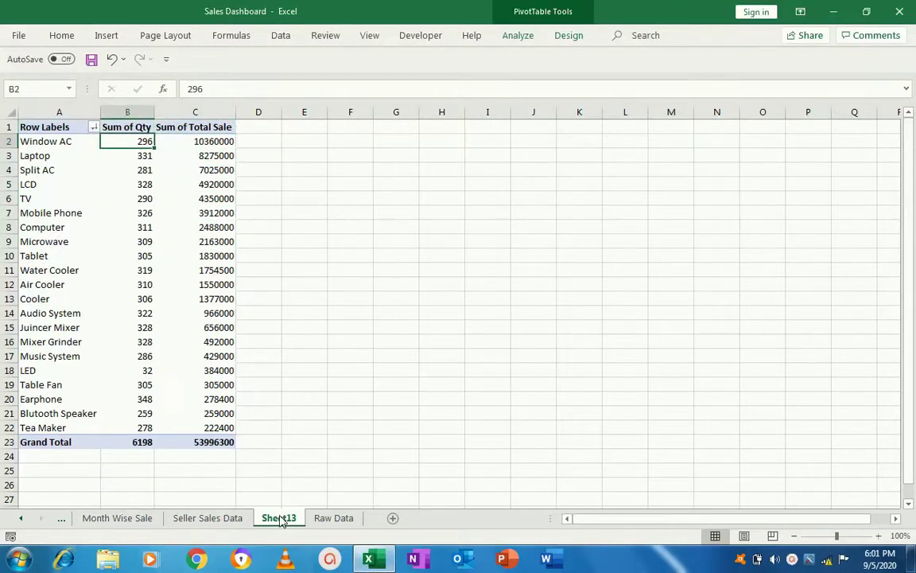
Rename the Sheet13 tab to 'Item Wise Sales List'.
right_click(278, 518)
left_click(322, 364)
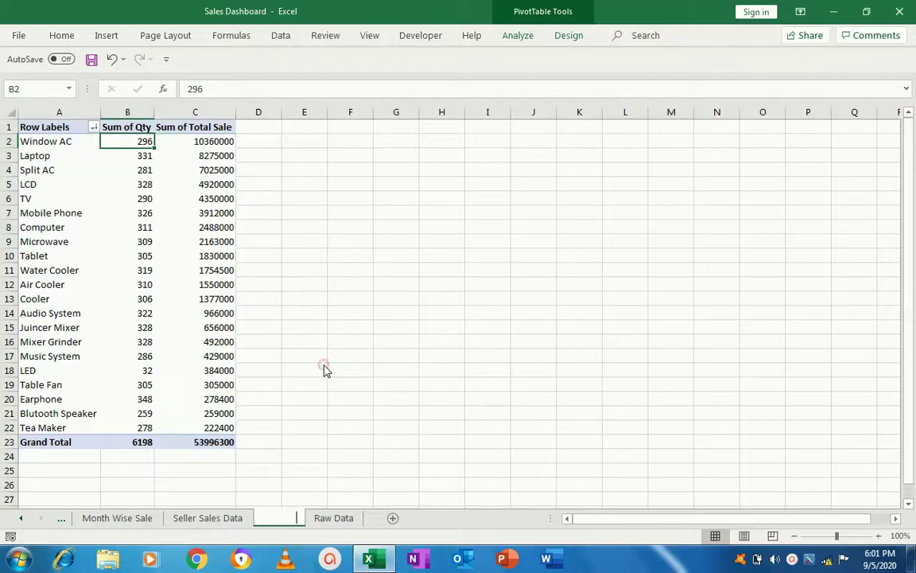
type("Item Wise Sales List")
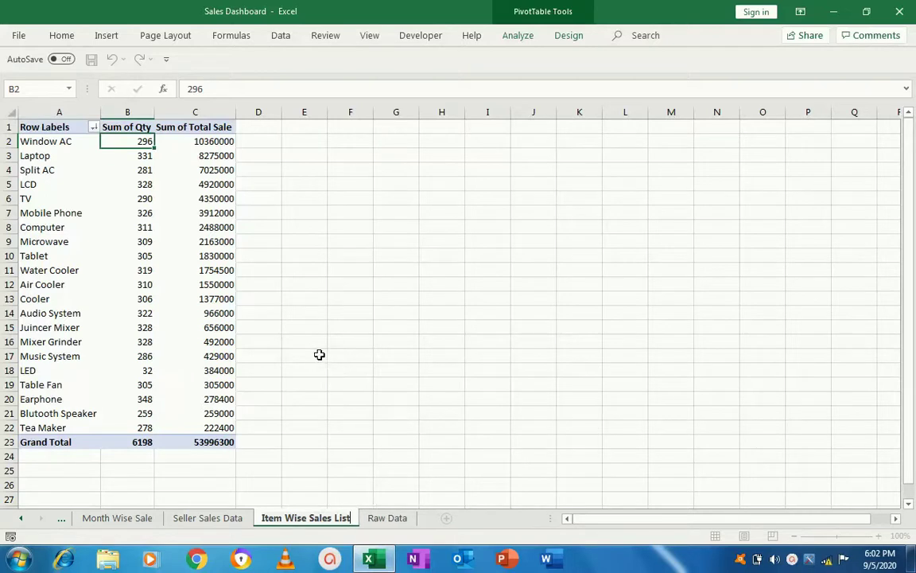
left_click(293, 311)
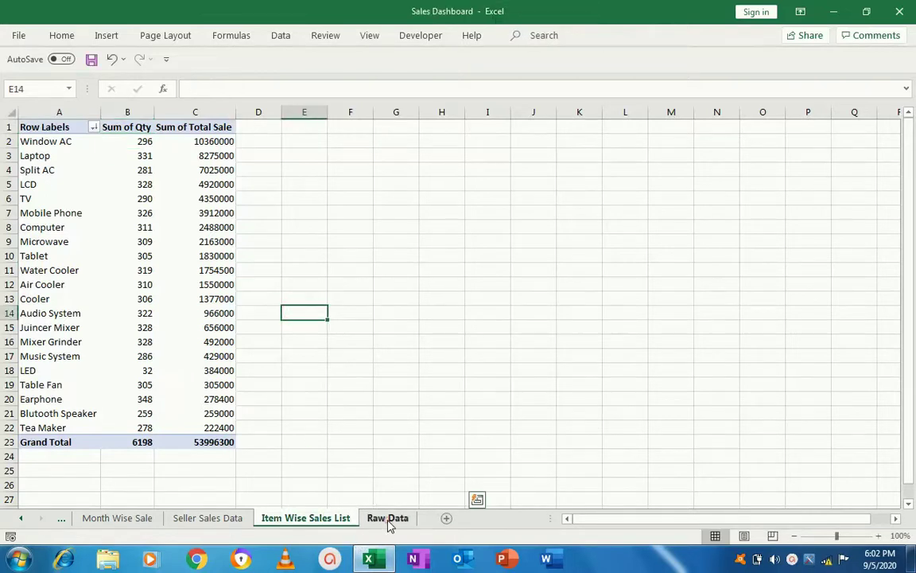
left_click(388, 518)
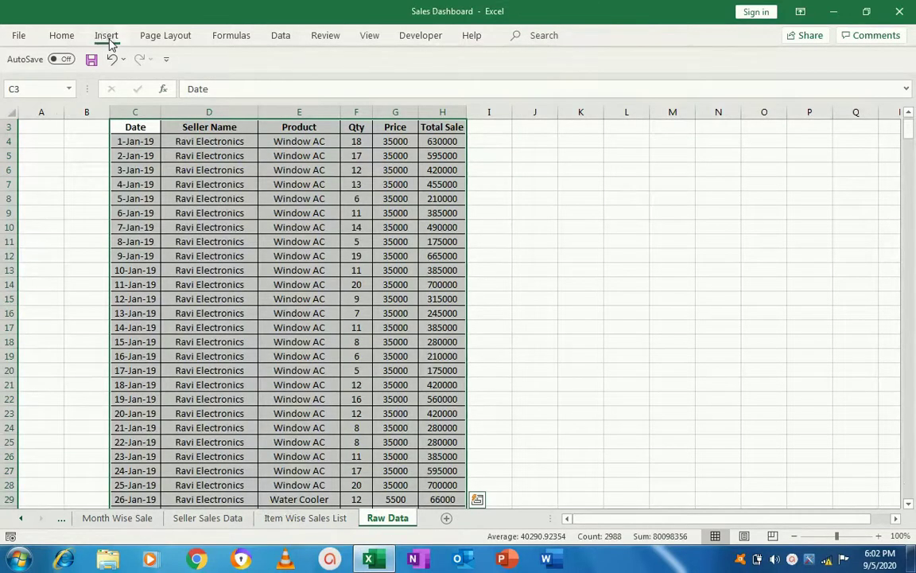
left_click(109, 40)
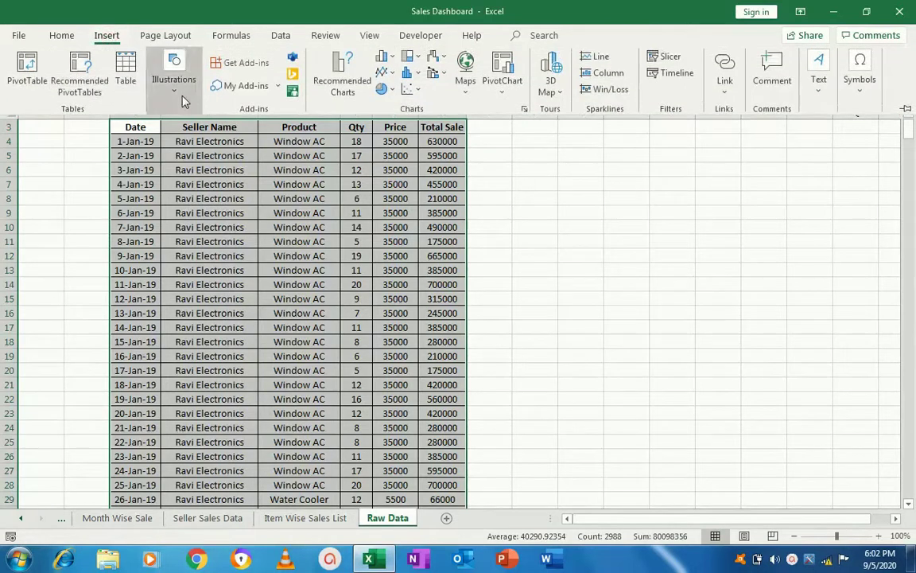
left_click(506, 70)
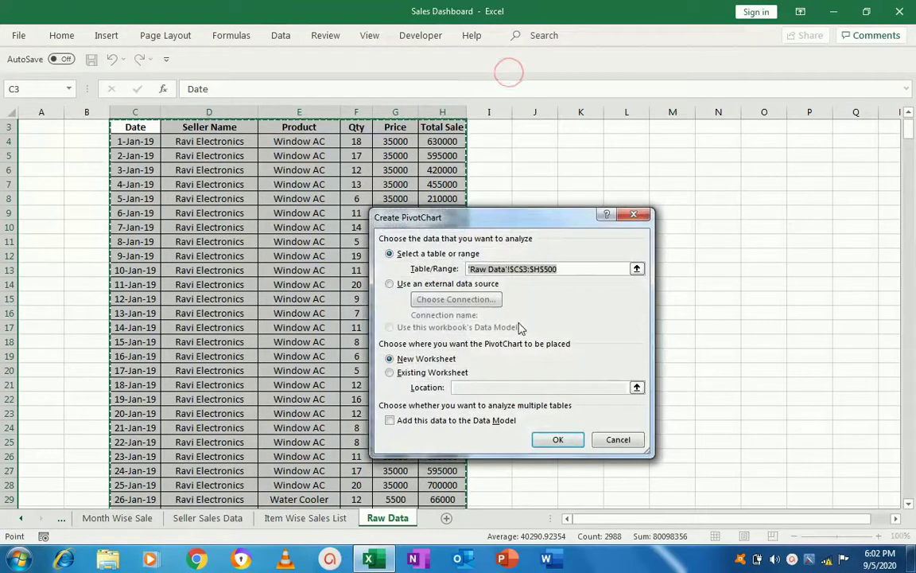
left_click(559, 440)
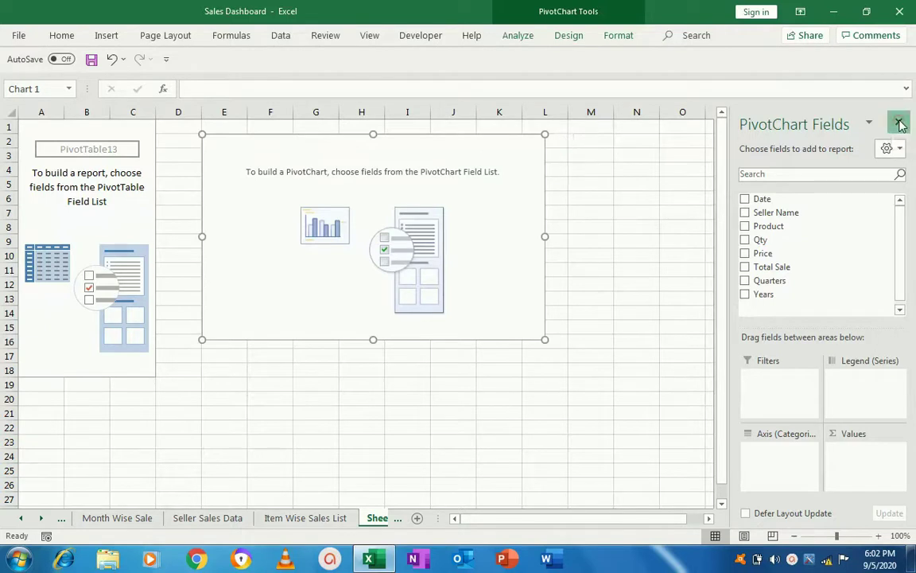
left_click(900, 124)
right_click(390, 522)
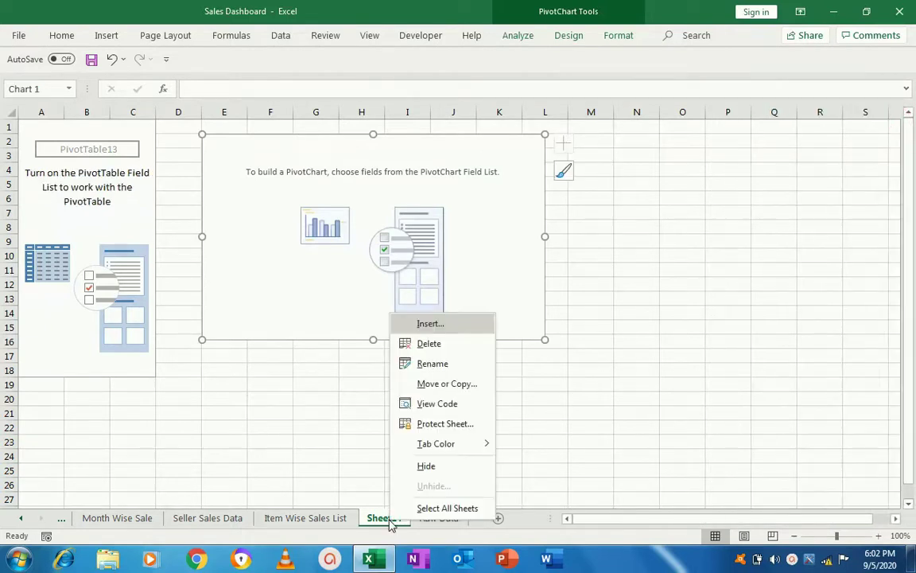
left_click(445, 351)
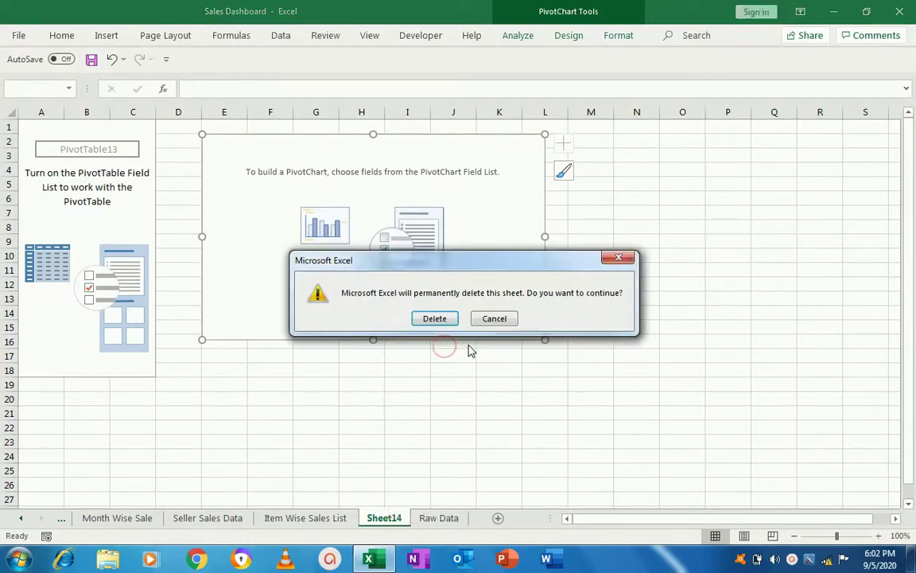
left_click(437, 319)
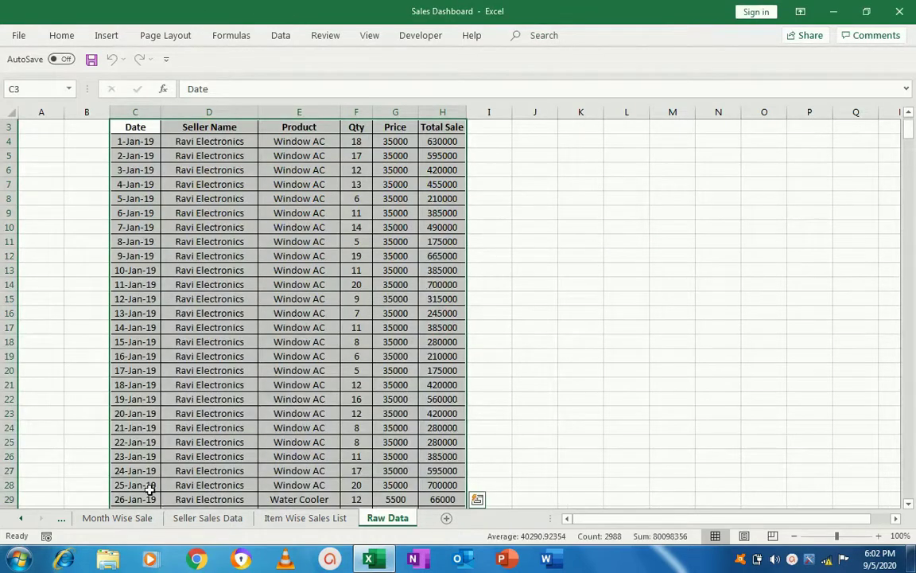
Insert blank Sheet15 after Yearly Sales and turn off its gridlines.
left_click(64, 519)
left_click(66, 519)
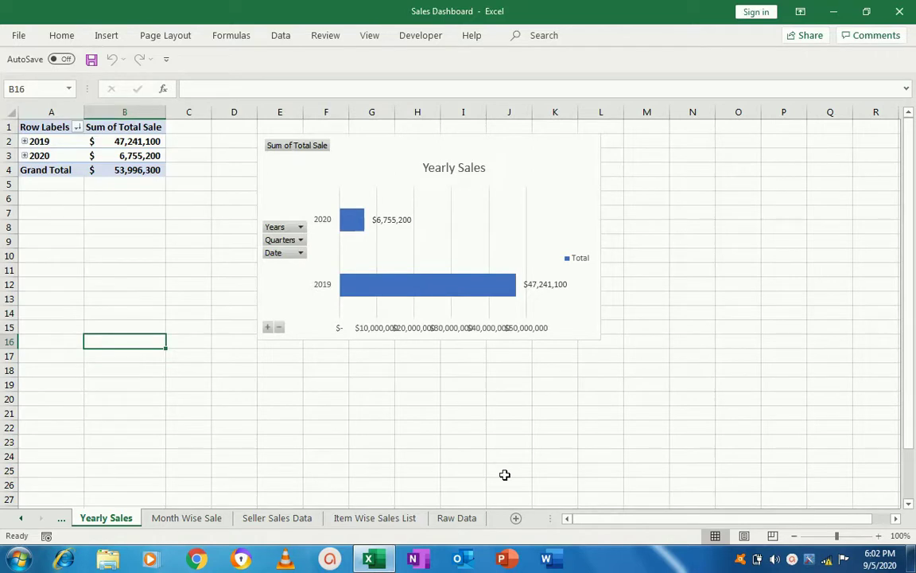
left_click(515, 520)
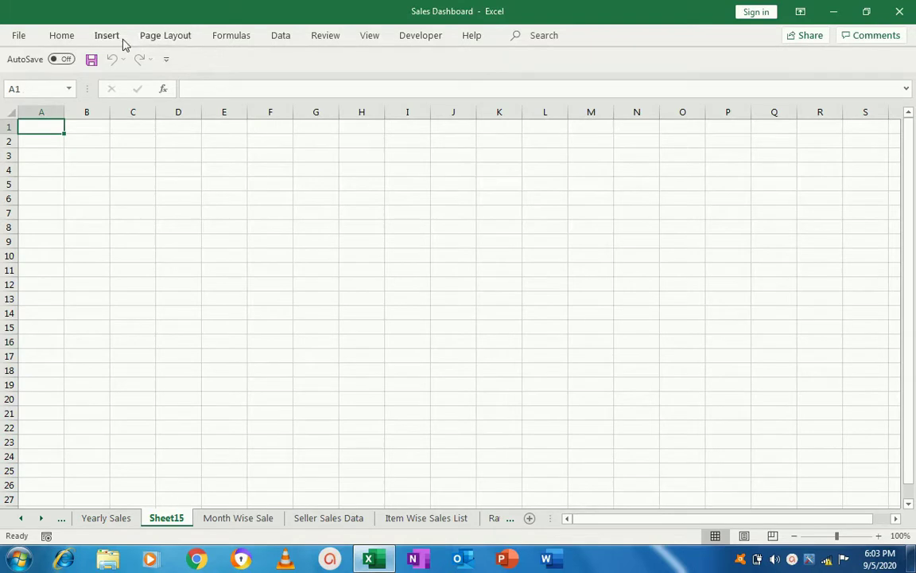
left_click(368, 40)
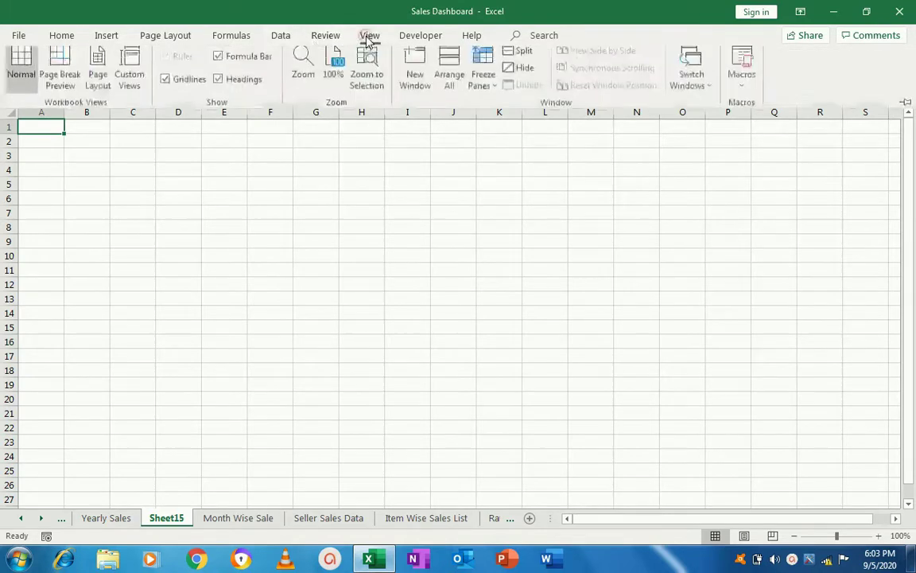
left_click(165, 86)
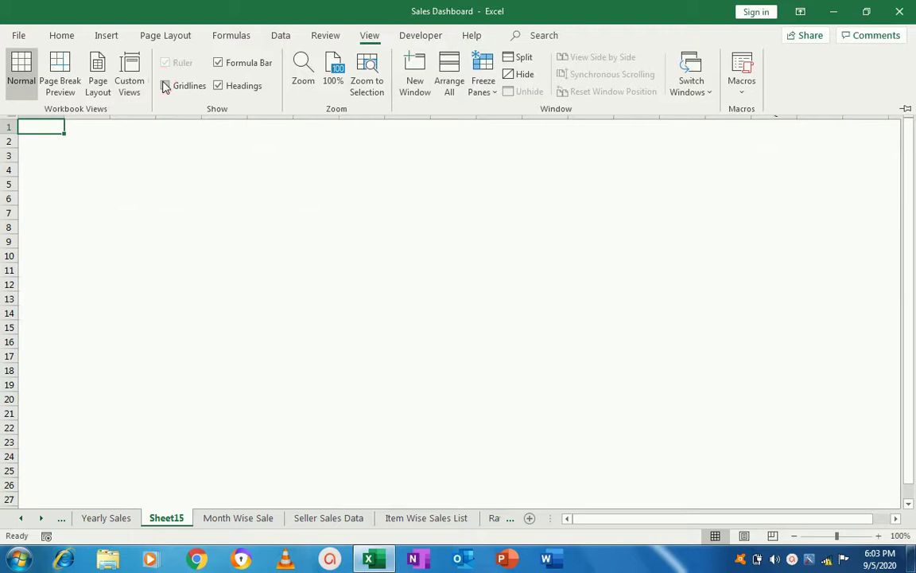
left_click(342, 159)
left_click(342, 154)
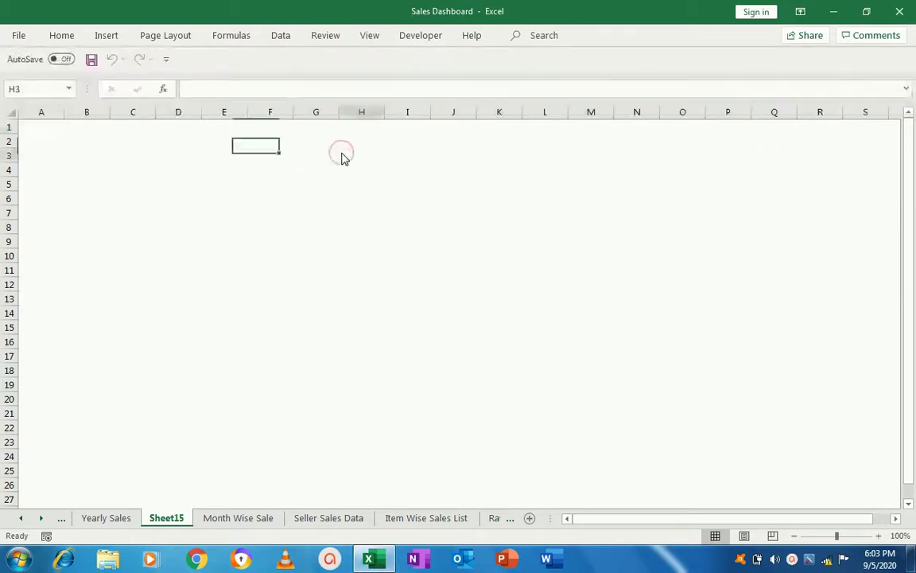
left_click(107, 518)
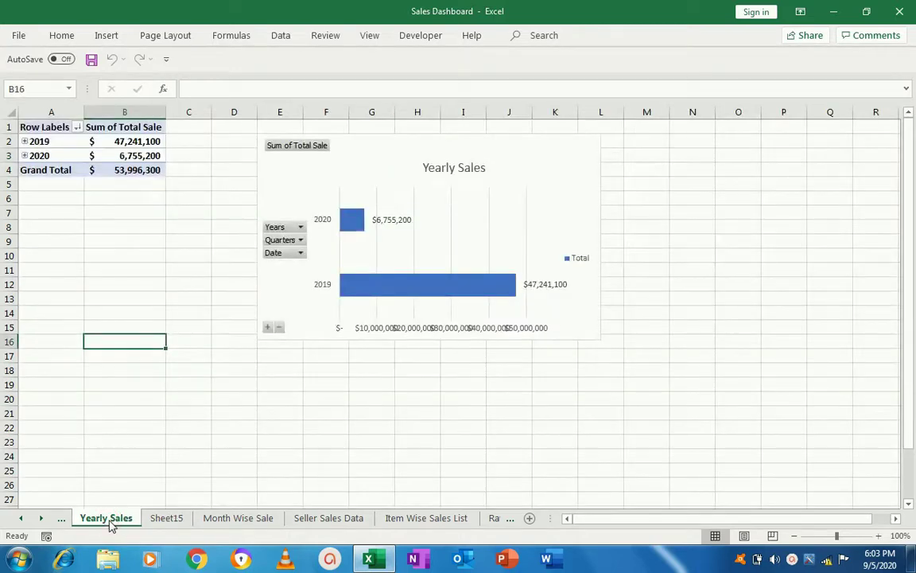
Centre-align the item pivot table A1:C23, apply All Borders, and copy it.
left_click(417, 521)
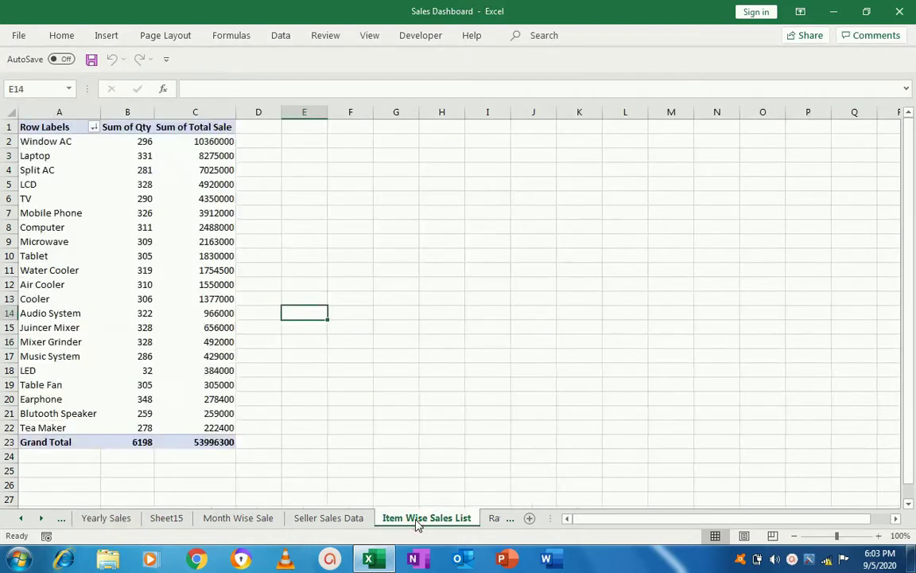
left_click(71, 128)
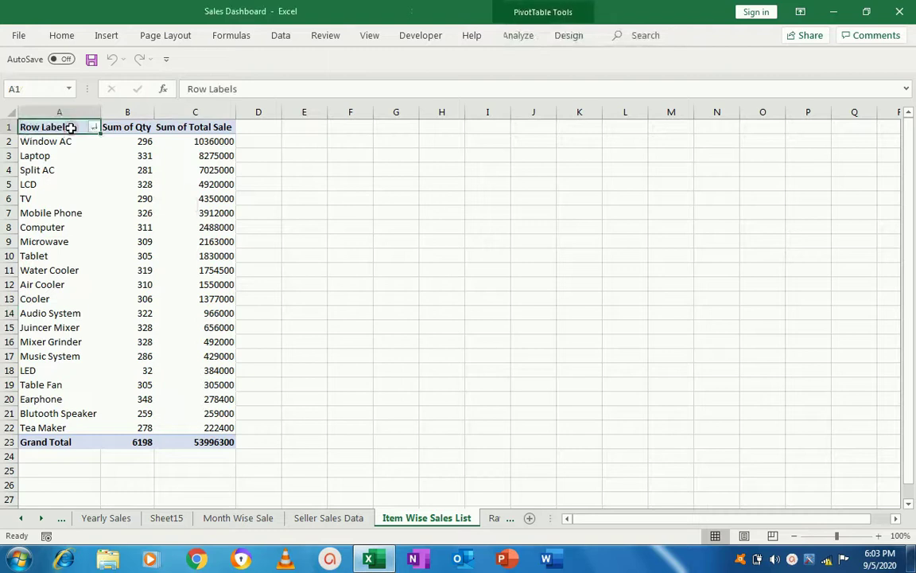
key("ctrl+shift+Right")
key("ctrl+shift+Down")
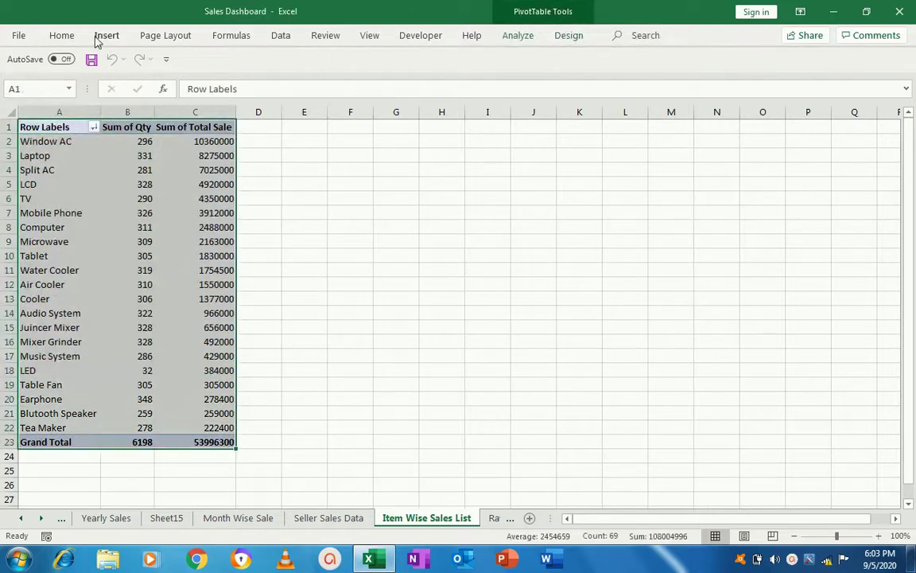
left_click(62, 36)
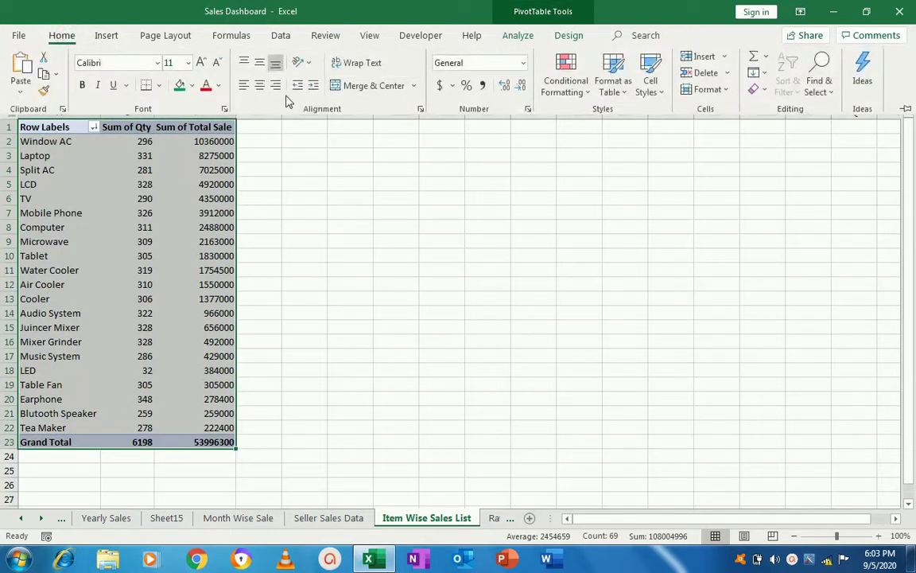
left_click(259, 85)
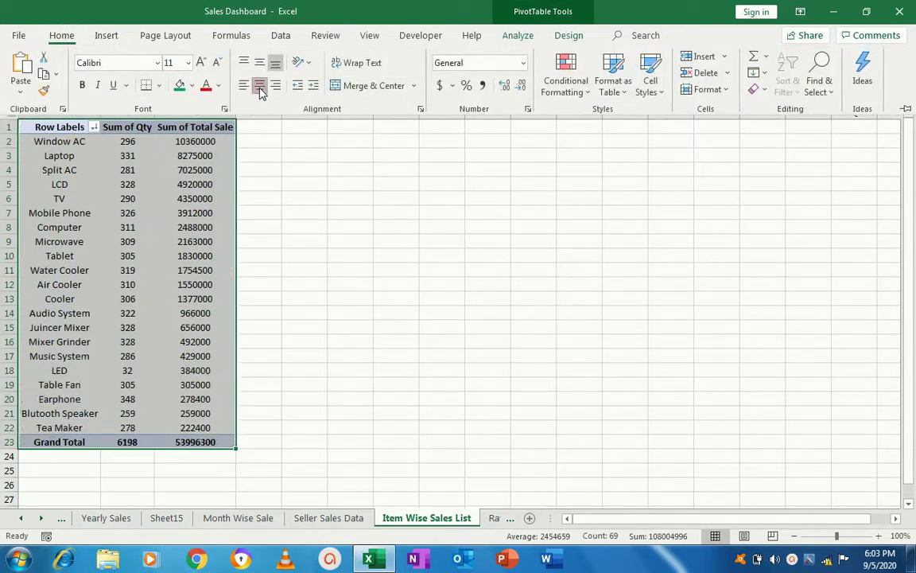
left_click(158, 85)
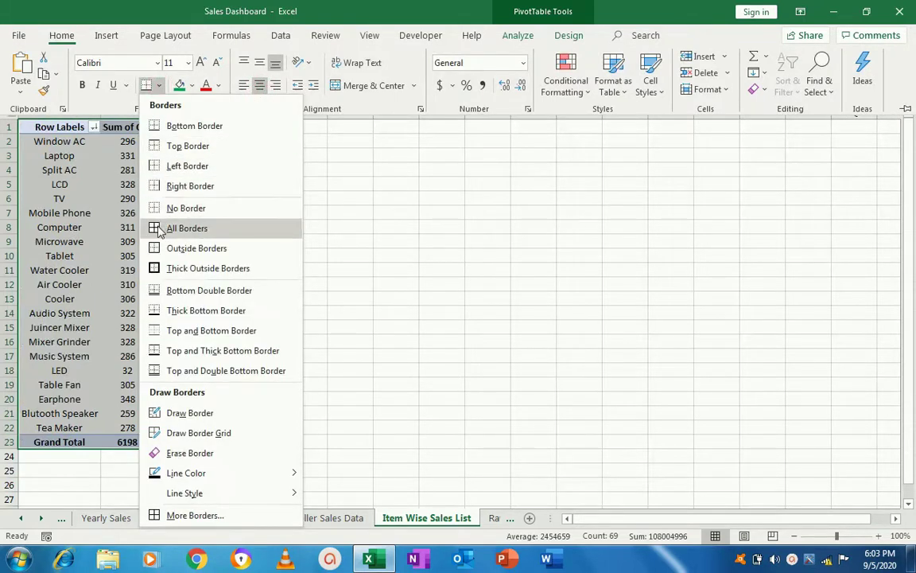
left_click(158, 229)
key("ctrl+c")
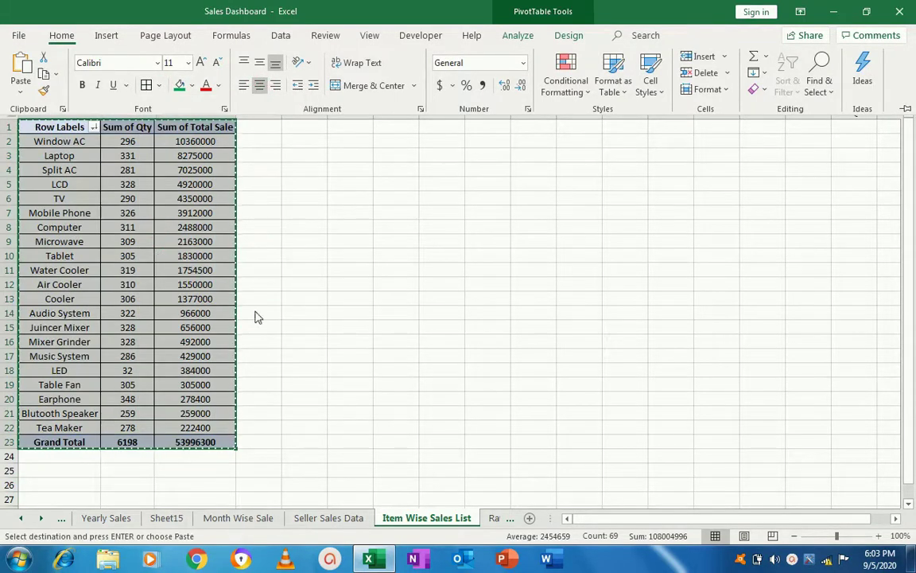
left_click(494, 518)
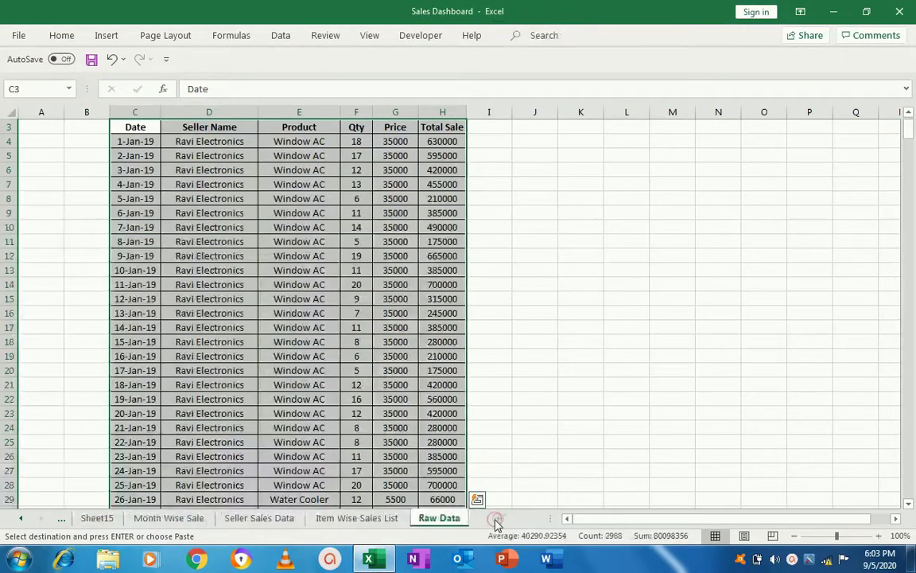
Paste the copied item pivot table into Sheet15 at cell B3.
left_click(496, 522)
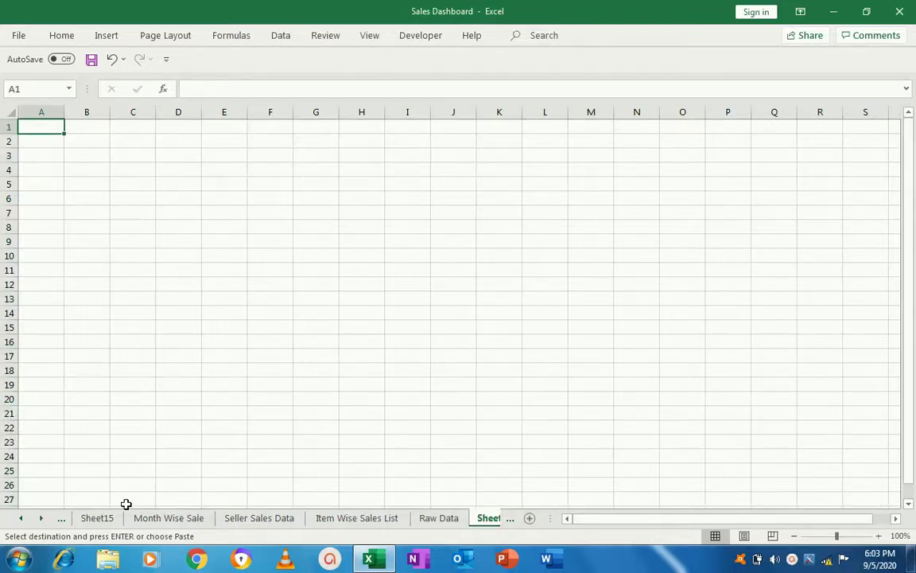
left_click(97, 518)
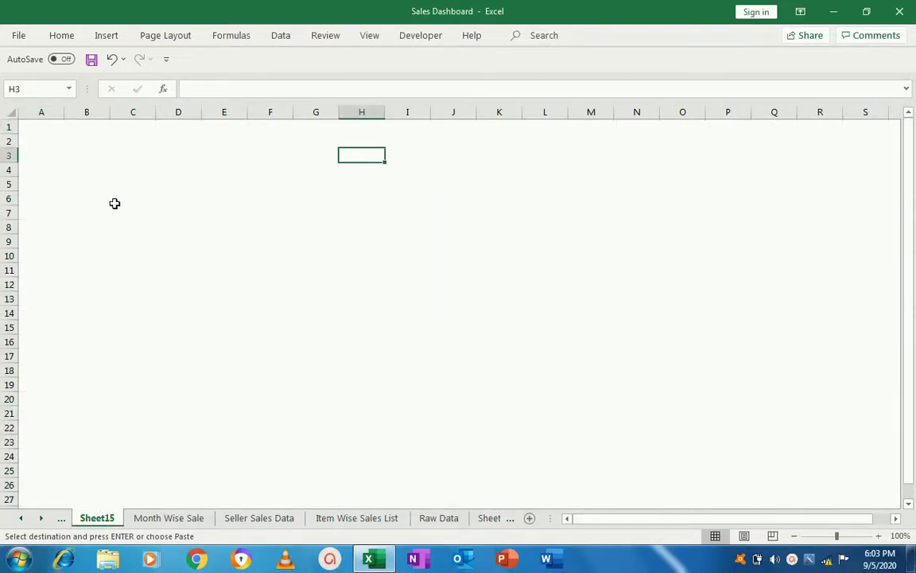
left_click(86, 154)
key("ctrl+v")
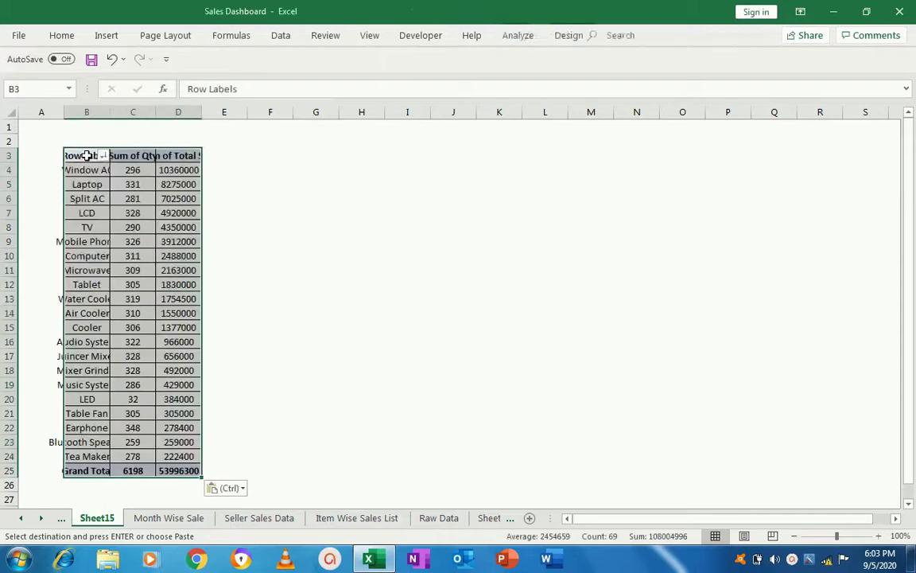
Autofit columns B, C and D to the item names and headings.
double_click(110, 112)
double_click(192, 112)
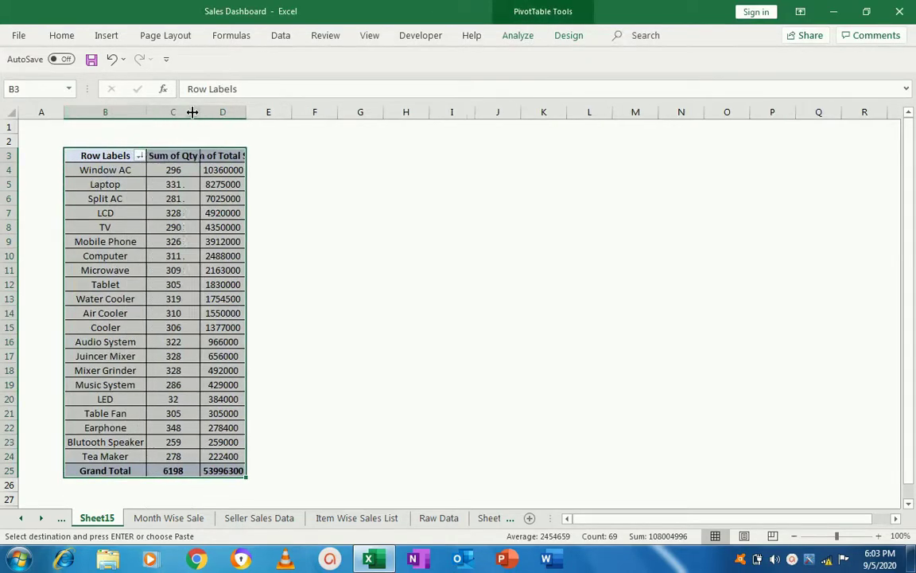
left_click(192, 112)
double_click(246, 112)
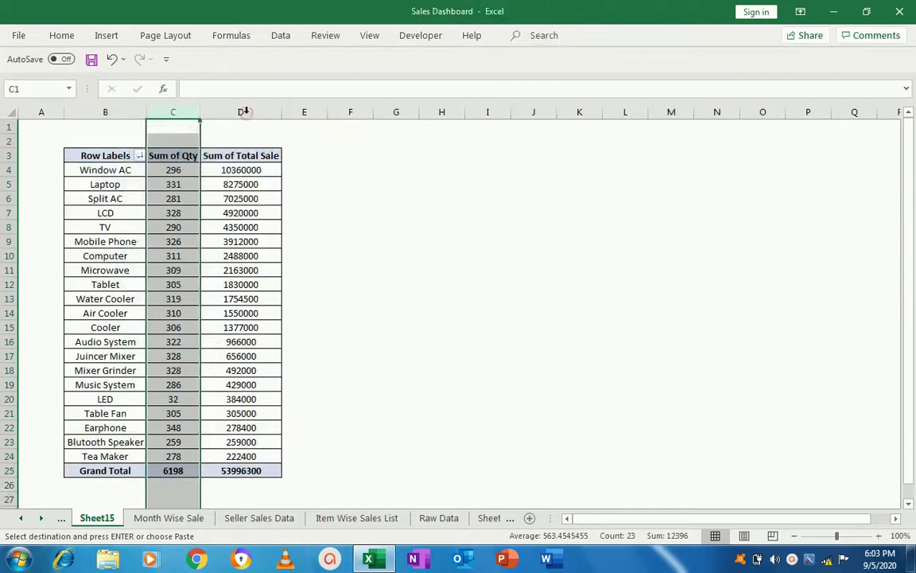
left_click(370, 165)
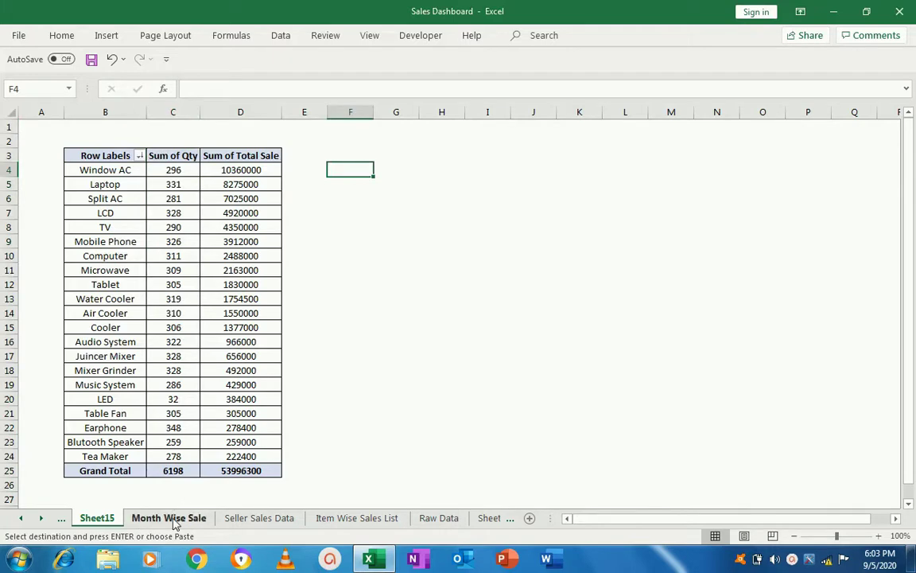
left_click(62, 521)
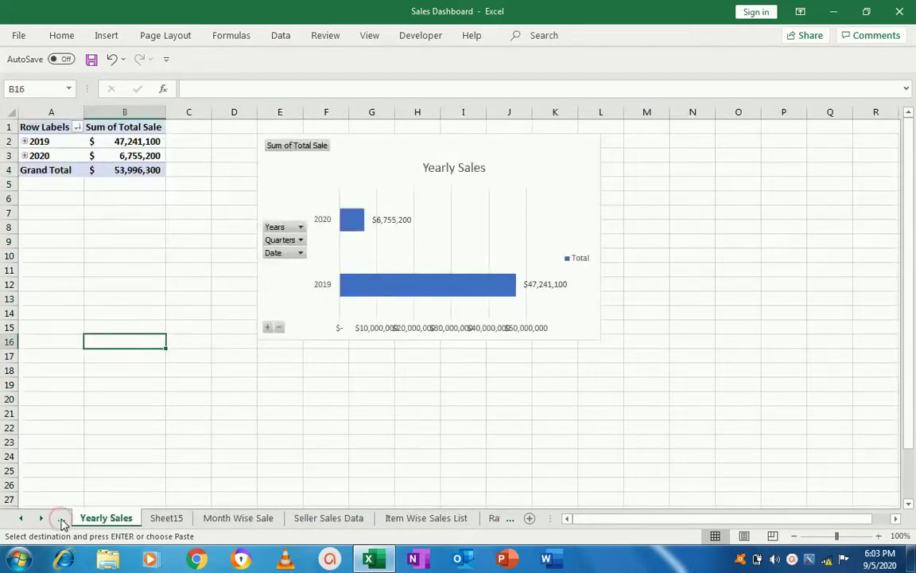
Paste the copied Yearly Sales chart into Sheet15 at G3.
left_click(415, 151)
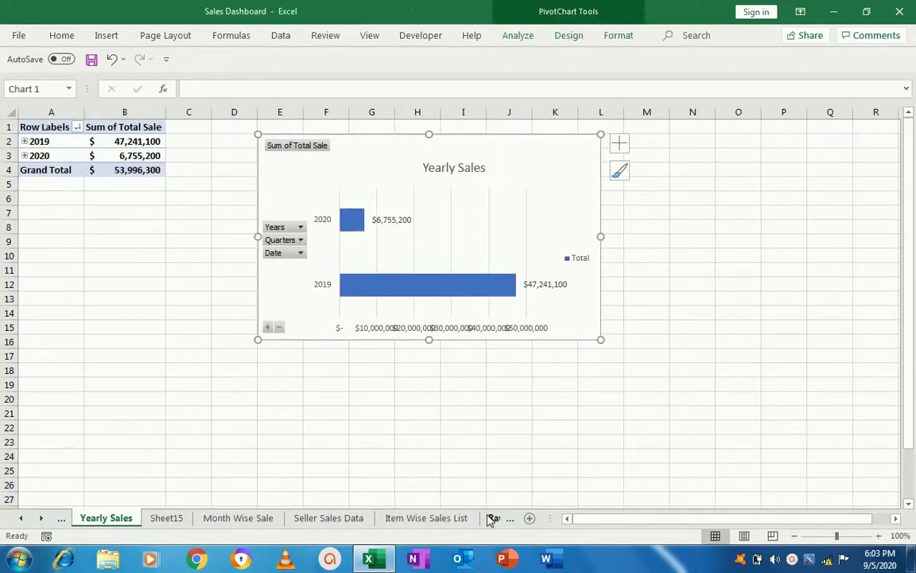
left_click(166, 518)
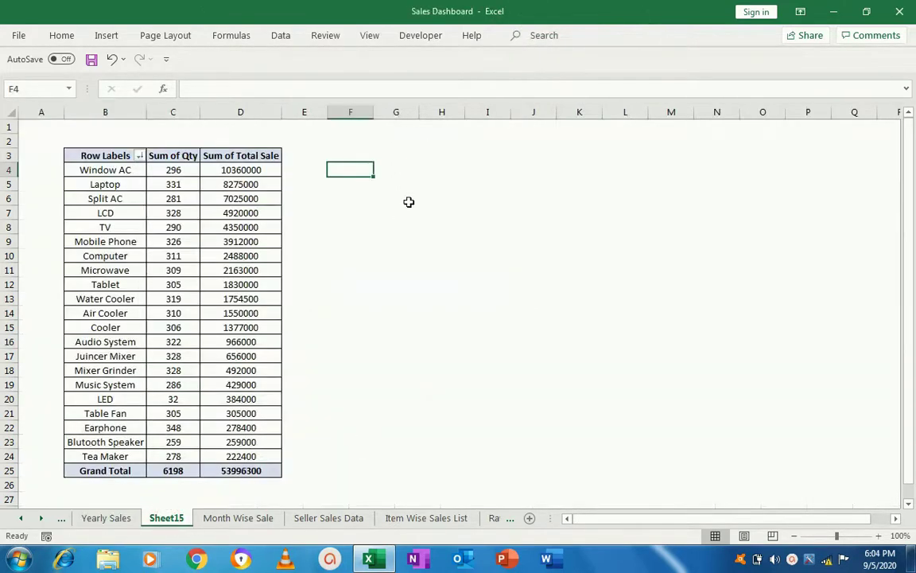
left_click(389, 153)
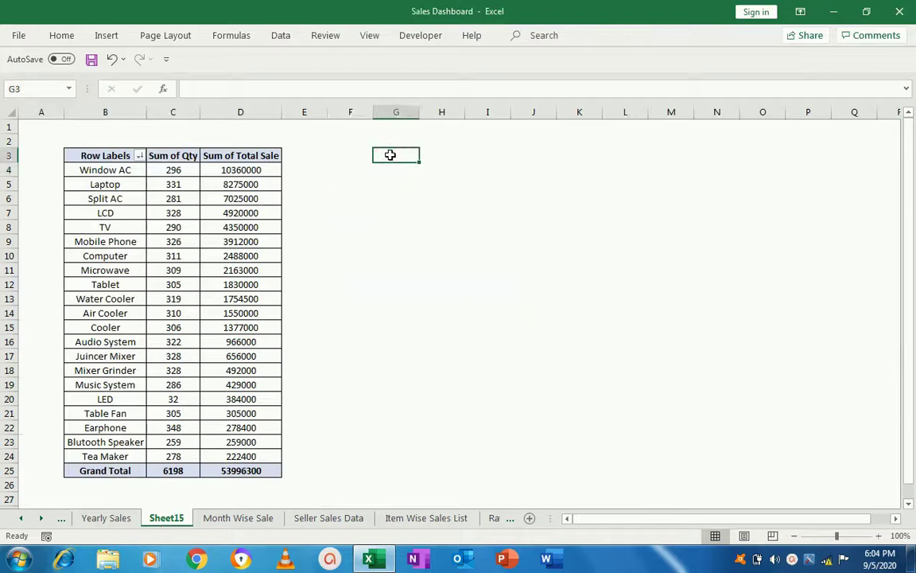
key("ctrl+v")
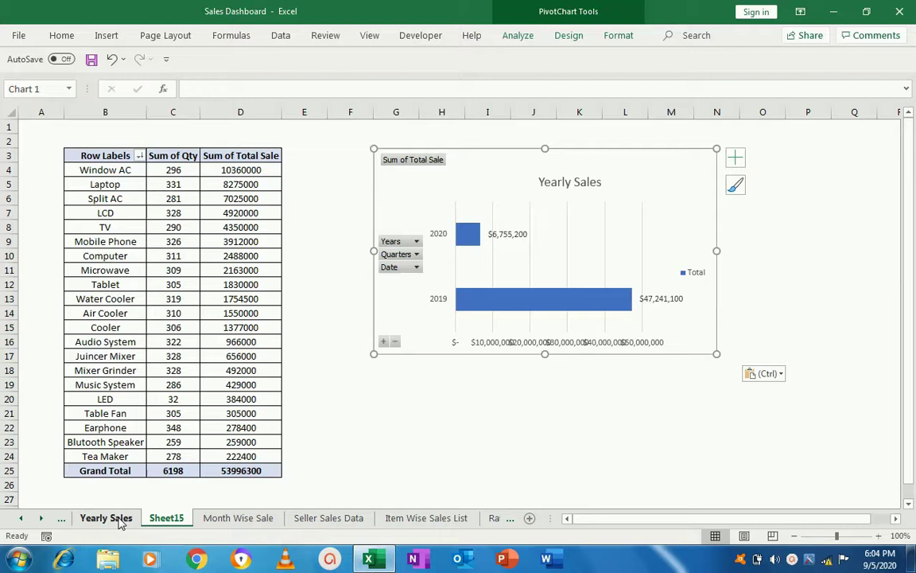
Copy the Month Wise Sale pie chart below the Yearly Sales chart on Sheet15.
left_click(237, 518)
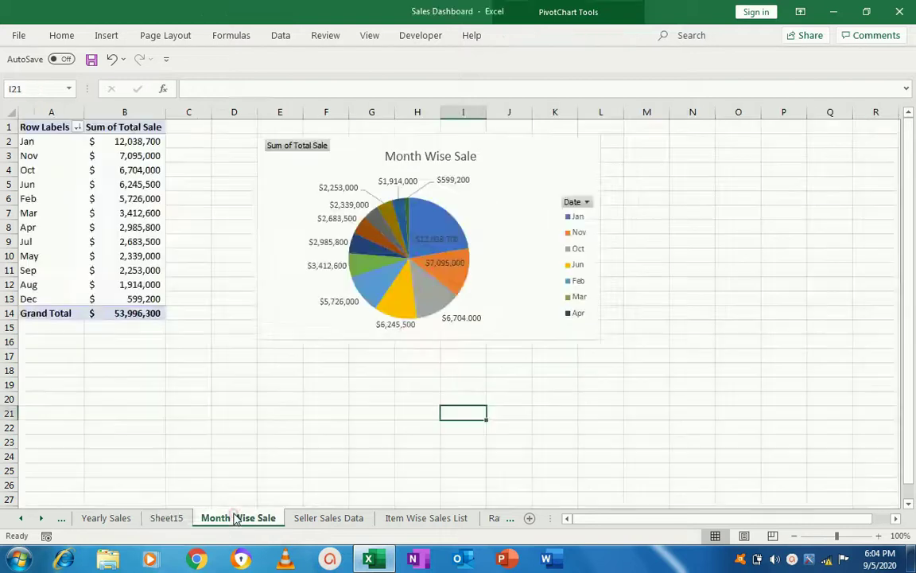
left_click(509, 155)
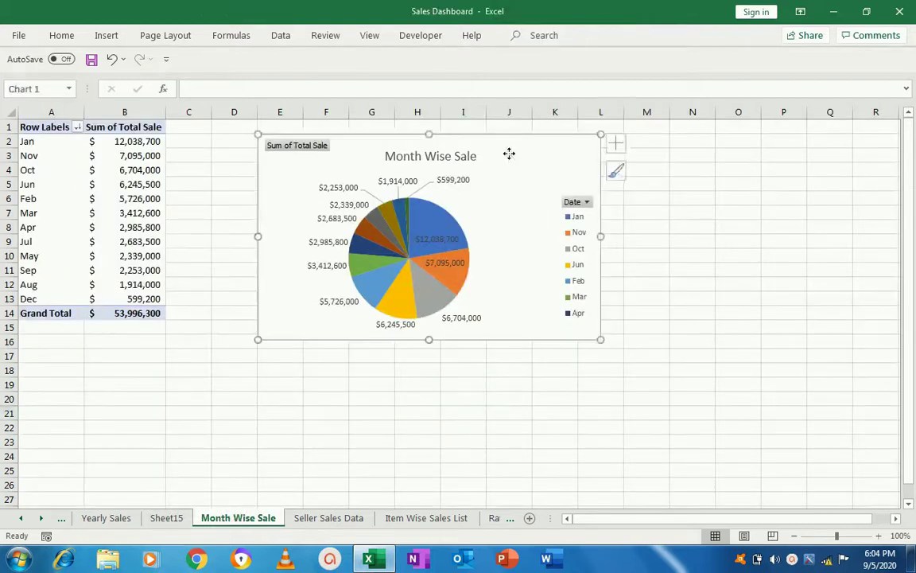
left_click(170, 518)
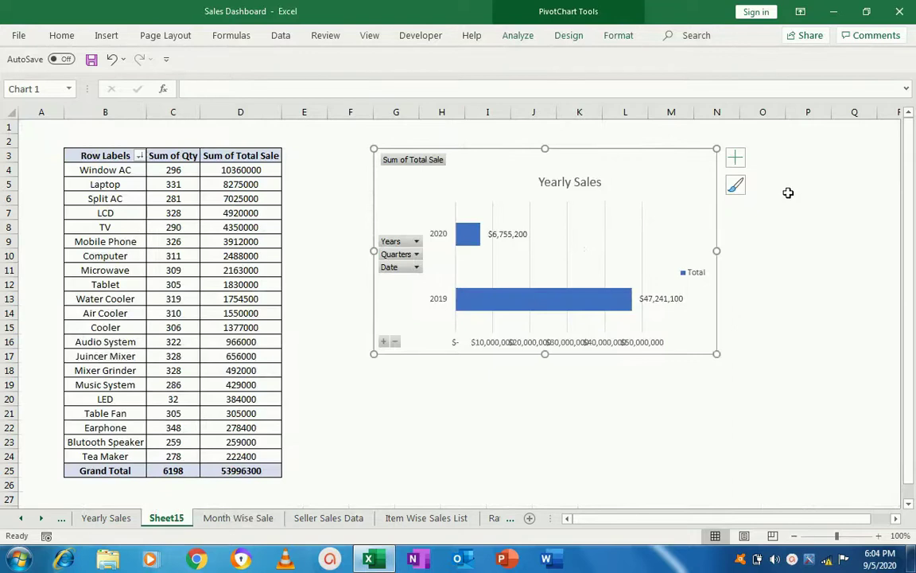
left_click(393, 369)
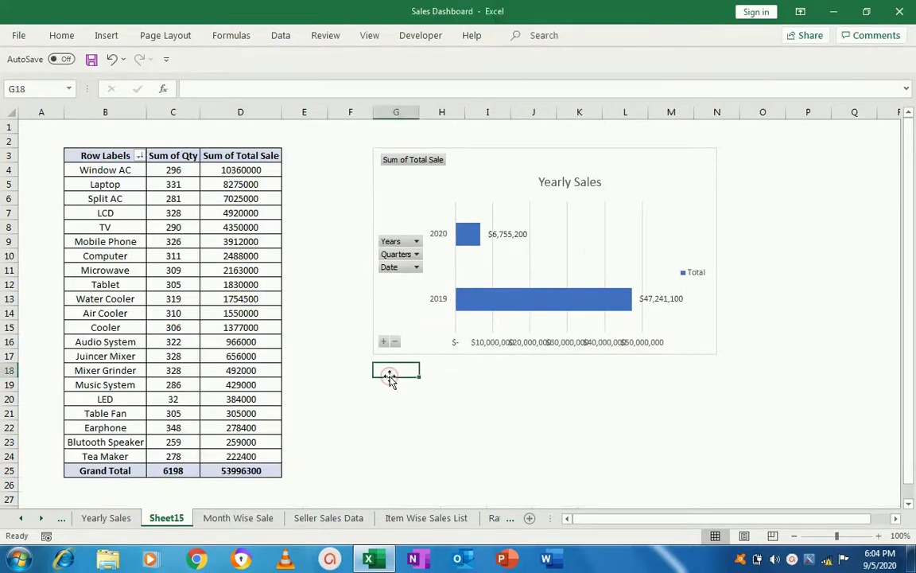
key("ctrl+v")
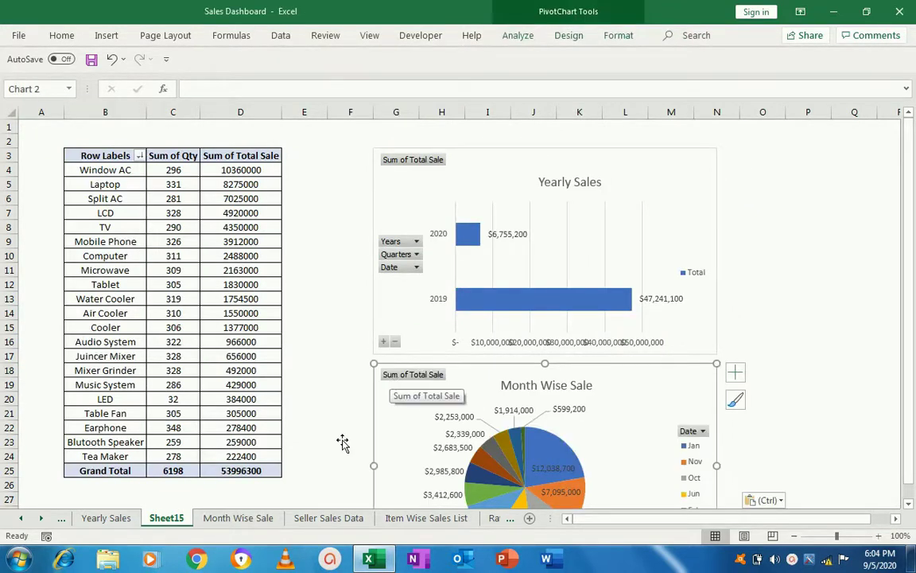
Copy the Seller Sales Data chart to the right of the other charts on Sheet15.
left_click(329, 517)
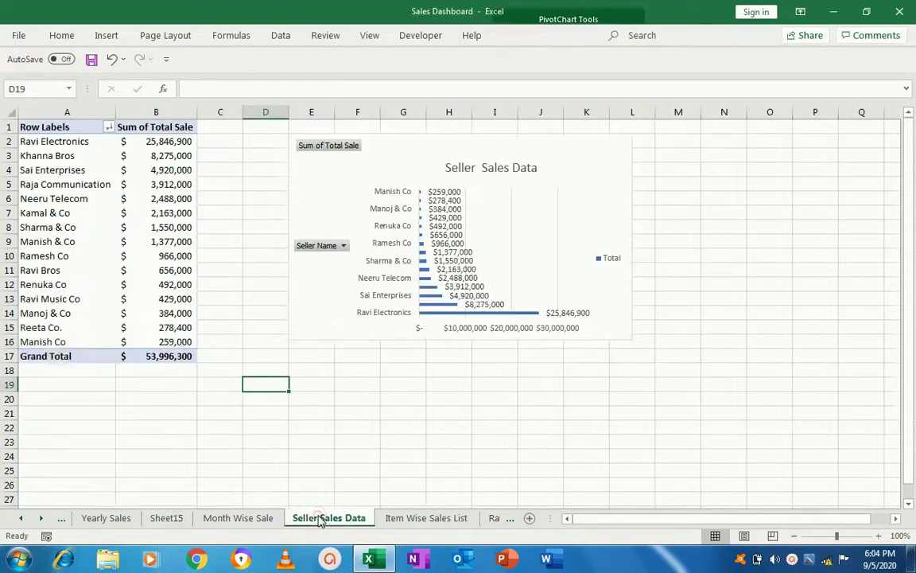
left_click(507, 150)
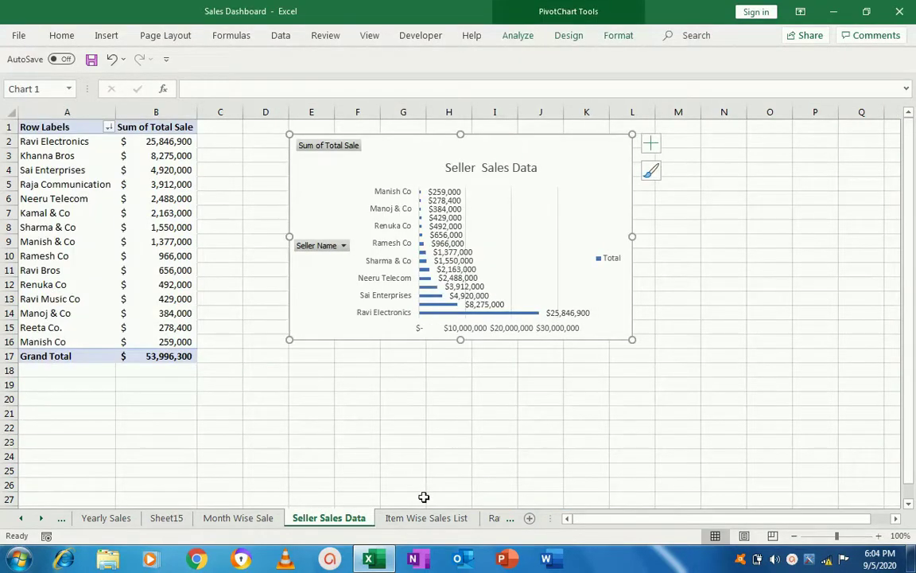
left_click(165, 518)
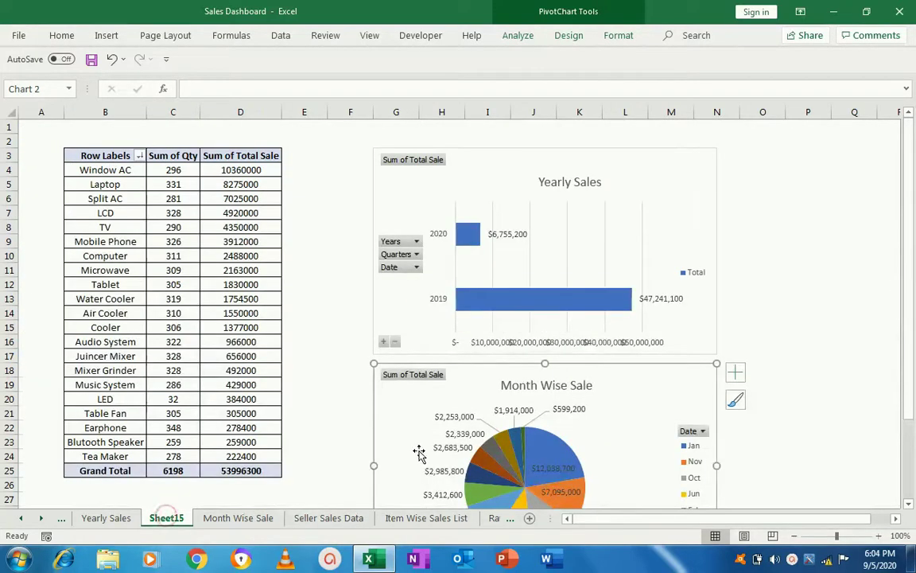
left_click(812, 400)
key("ctrl+v")
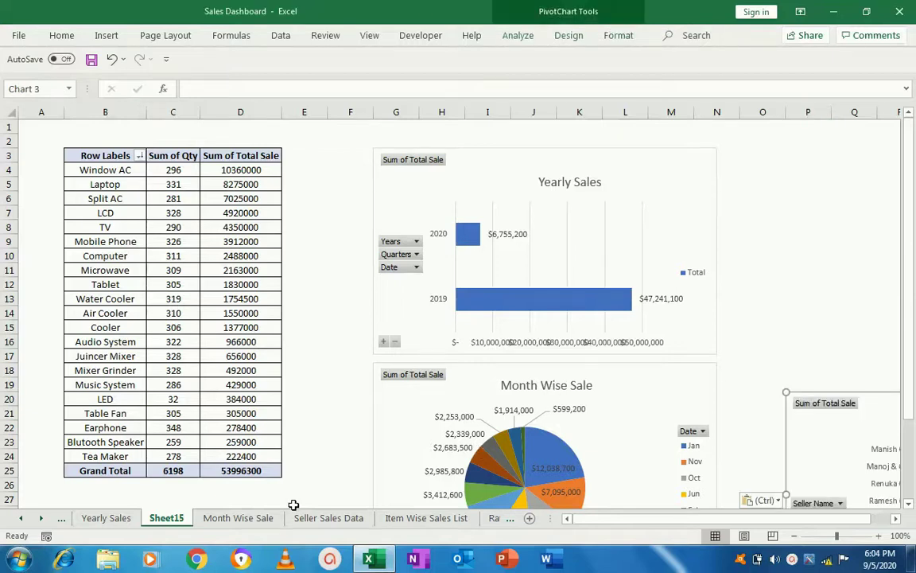
Review the Yearly, Month Wise, Seller, Item Wise, Raw Data and Sheet16 sheets.
left_click(110, 521)
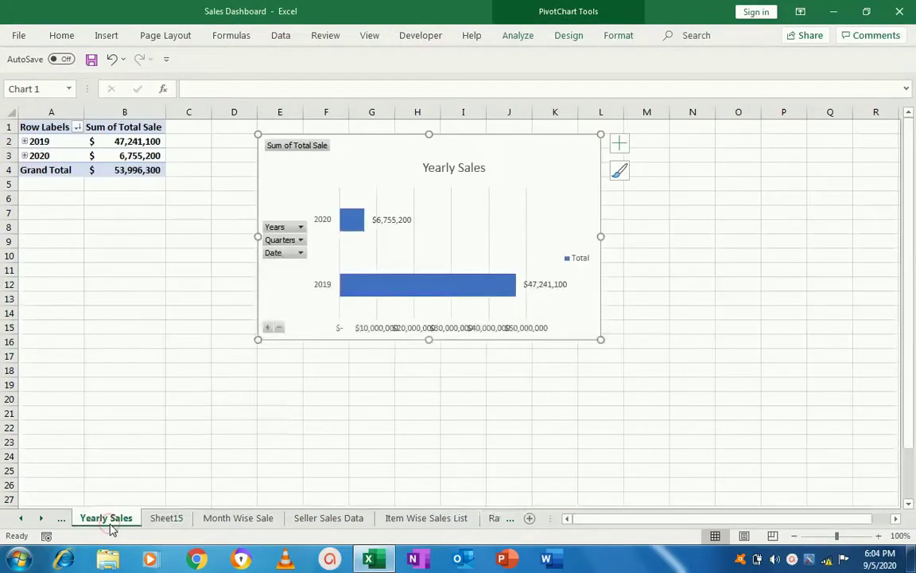
left_click(241, 519)
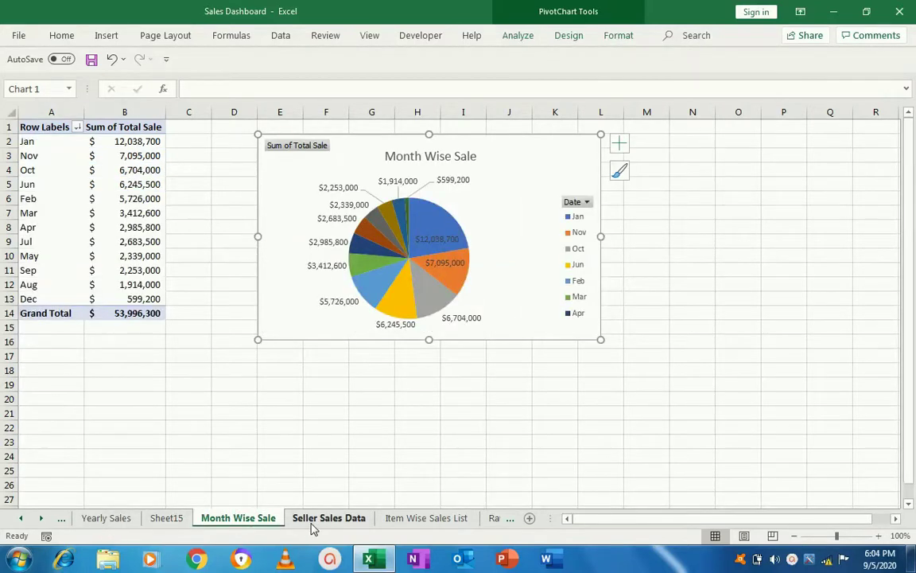
left_click(314, 521)
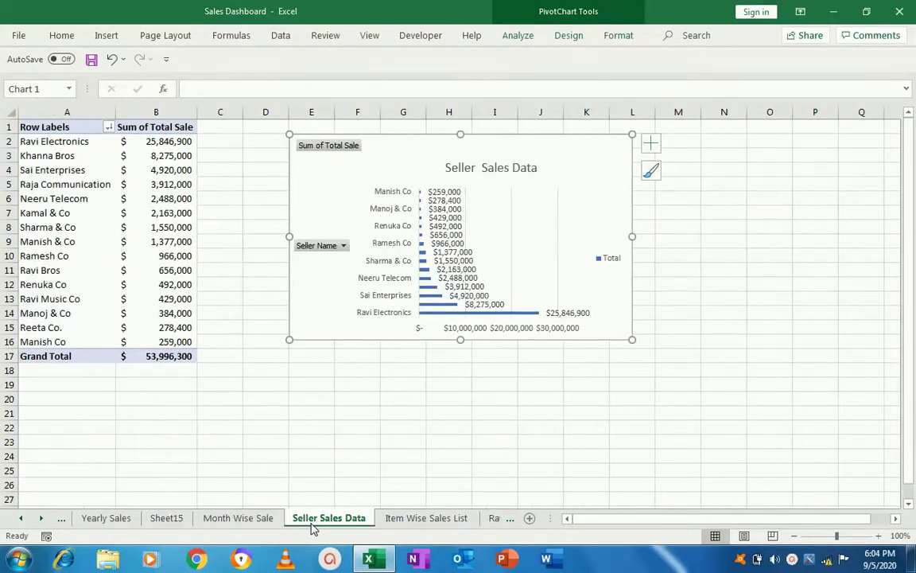
left_click(434, 519)
left_click(493, 520)
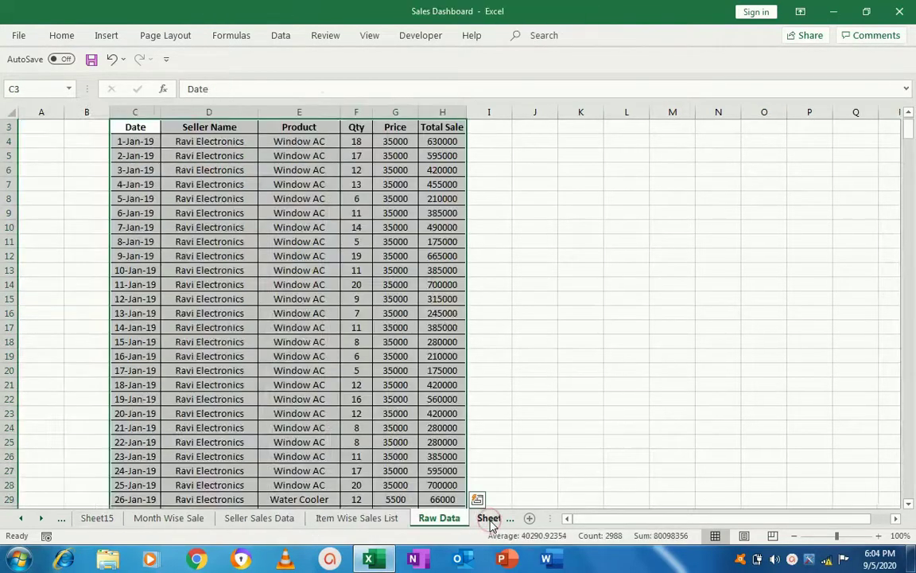
left_click(488, 518)
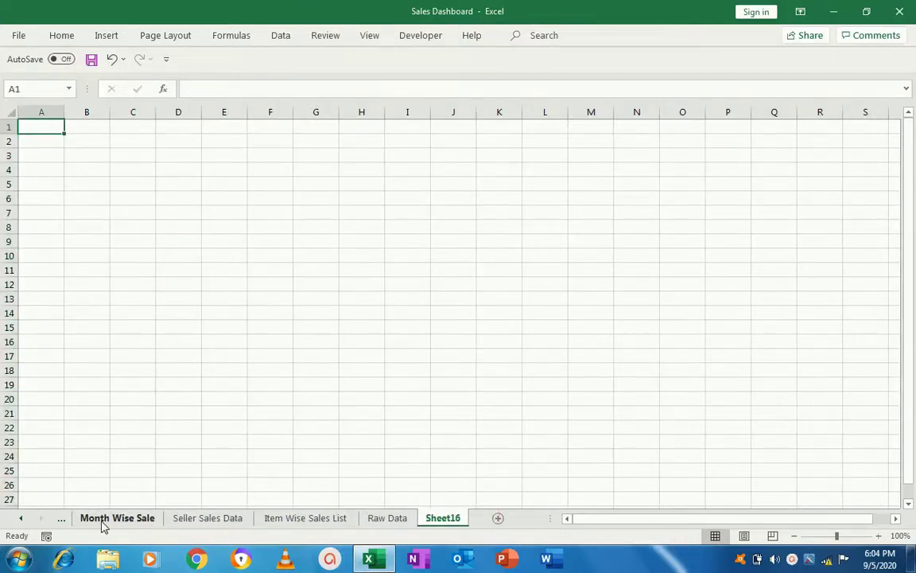
Move Sheet15 to the end of the tabs and delete the empty Sheet16.
left_click(63, 521)
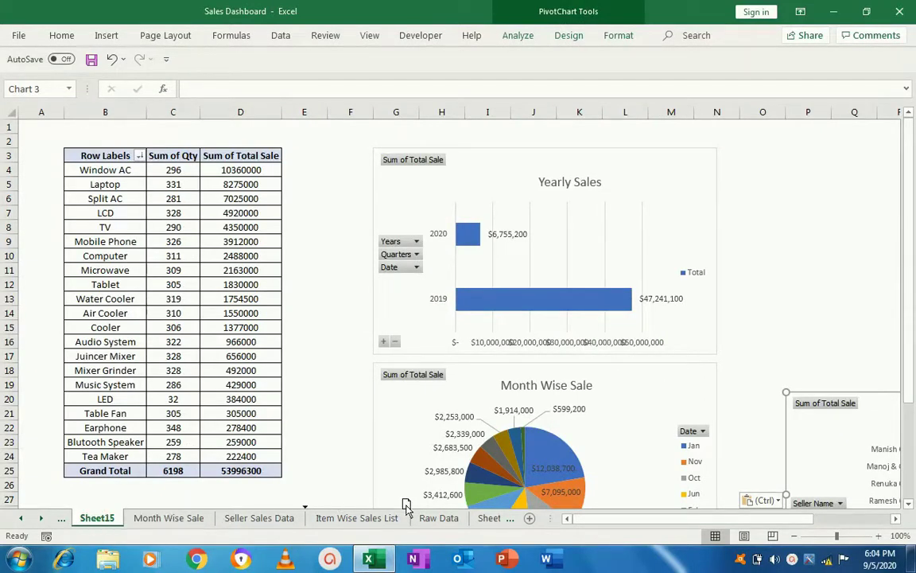
left_click_drag(496, 521, 506, 521)
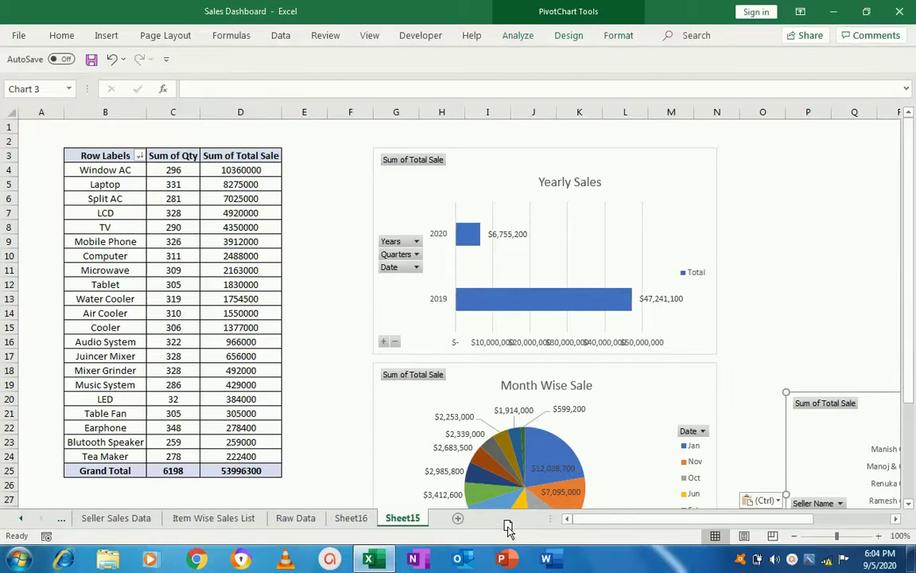
left_click(367, 518)
right_click(368, 518)
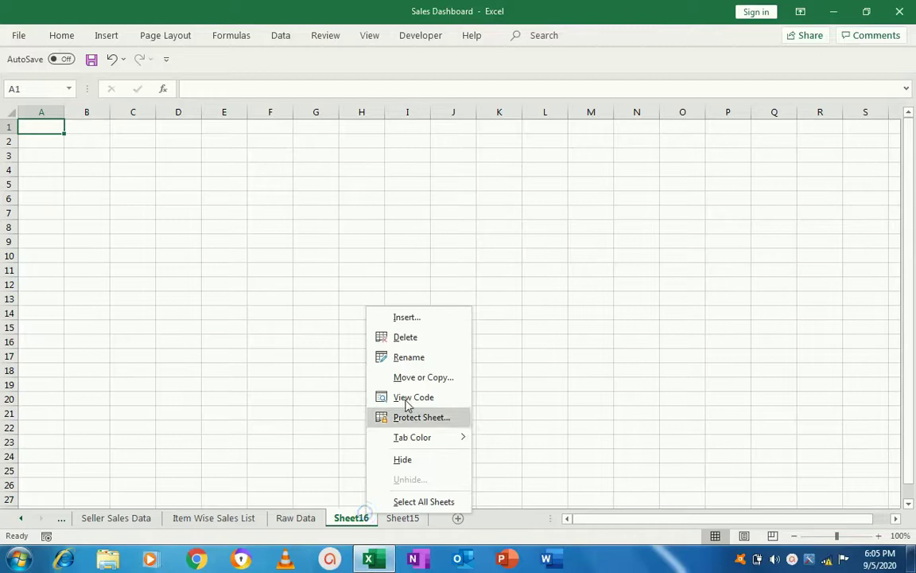
left_click(425, 336)
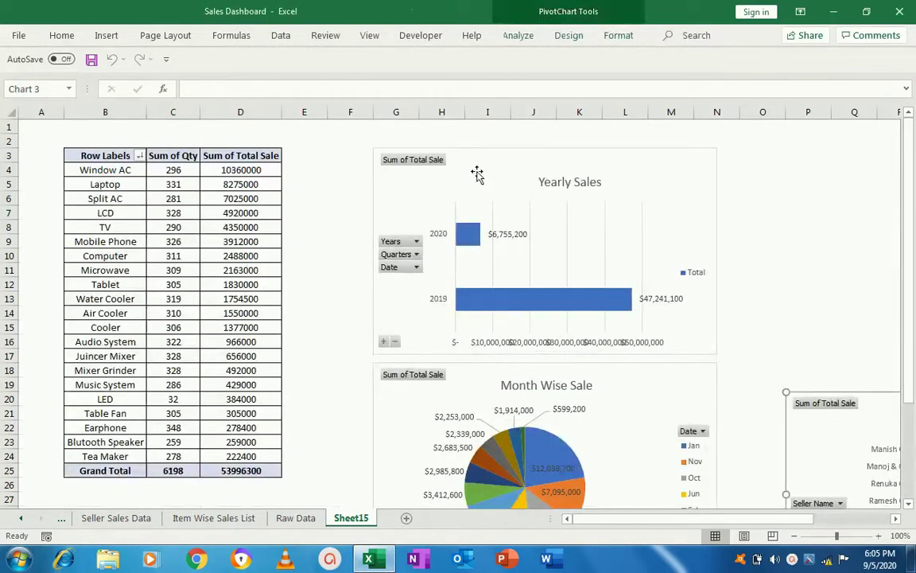
left_click(465, 143)
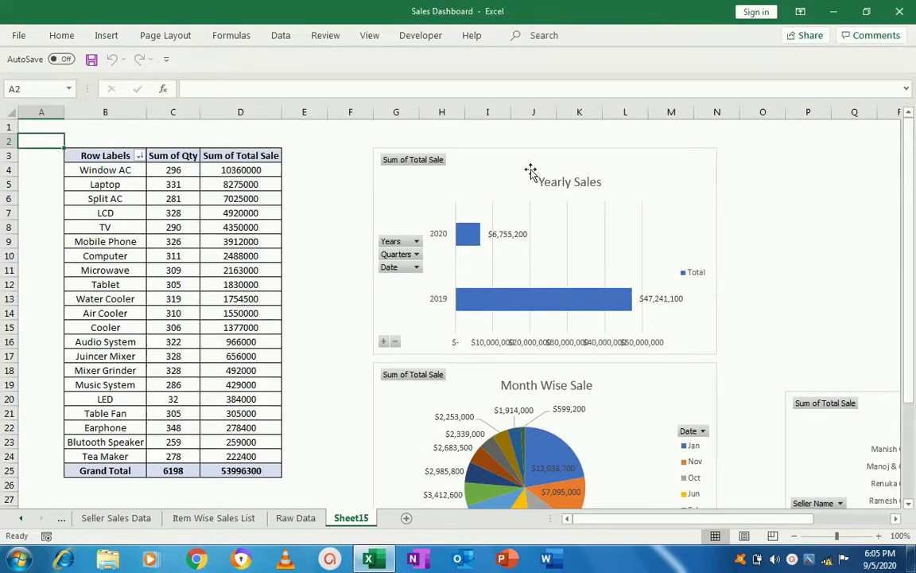
Stretch the Yearly Sales chart rightward so it reaches column S.
left_click(530, 171)
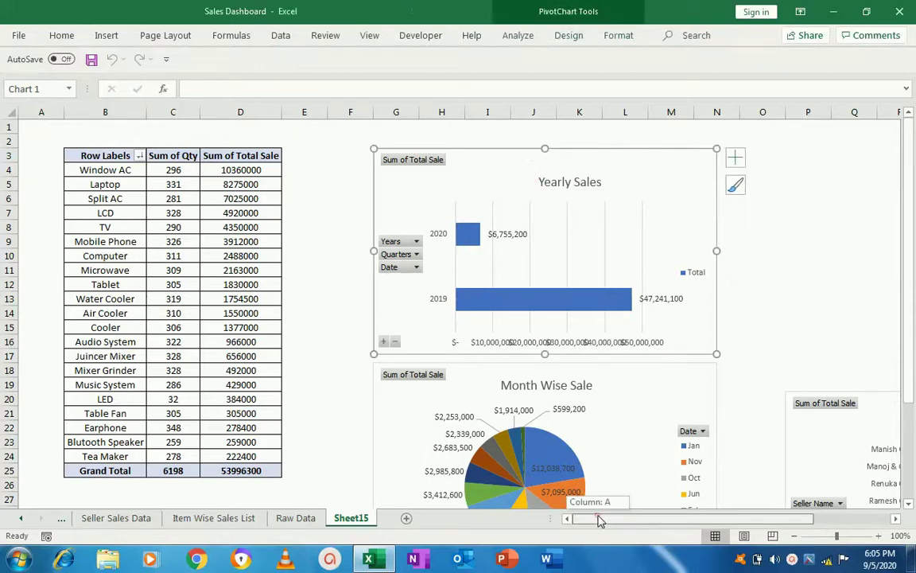
left_click_drag(601, 521, 664, 524)
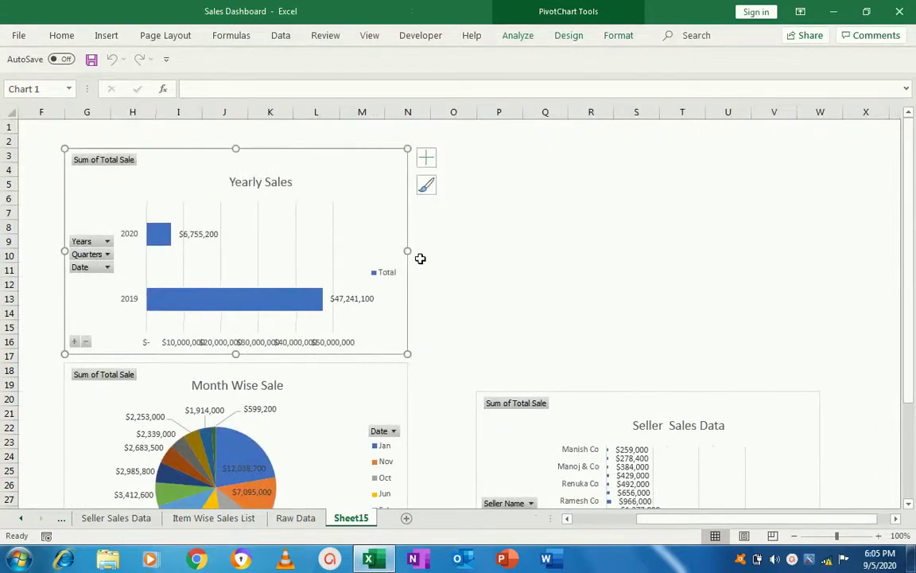
left_click_drag(408, 250, 746, 250)
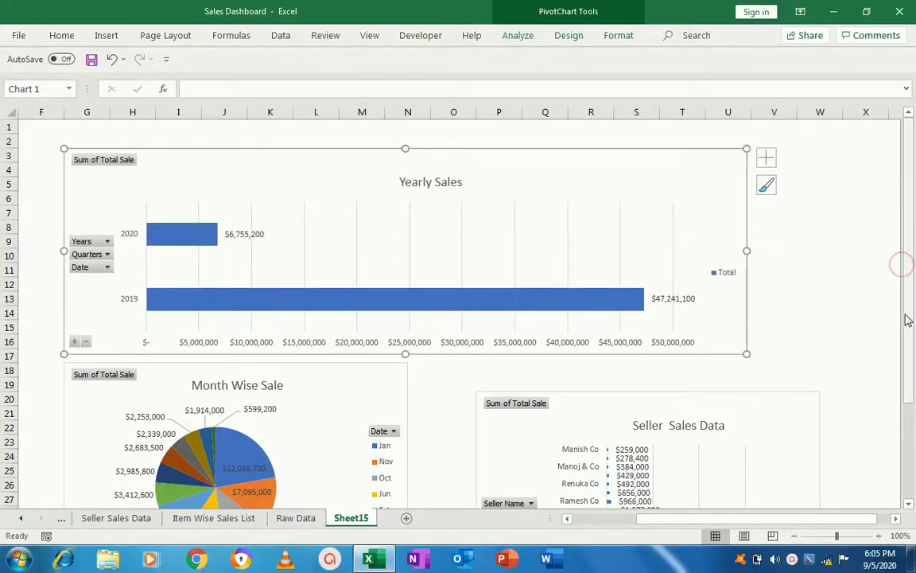
left_click(911, 506)
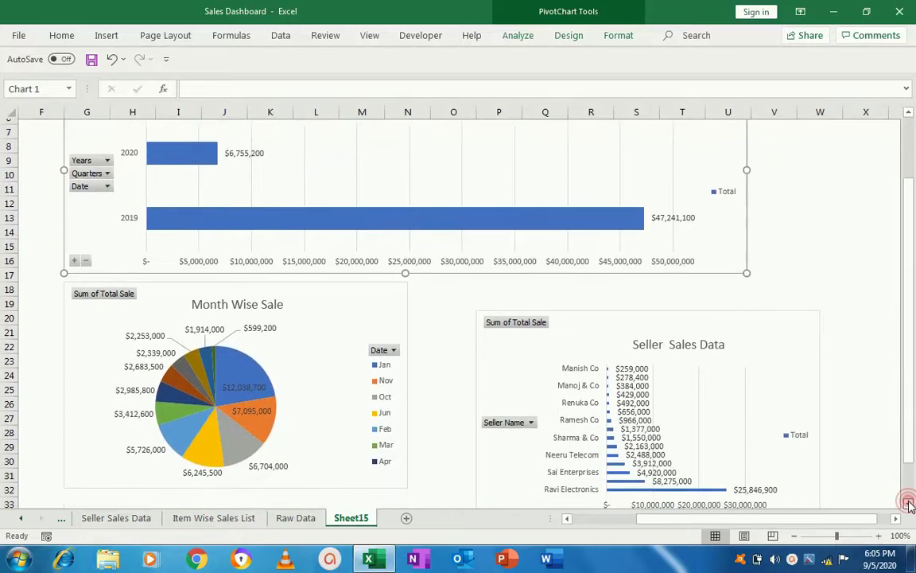
left_click(330, 350)
Widen the Month Wise Sale pie chart and extend the Yearly Sales chart to column W.
left_click_drag(409, 364, 454, 362)
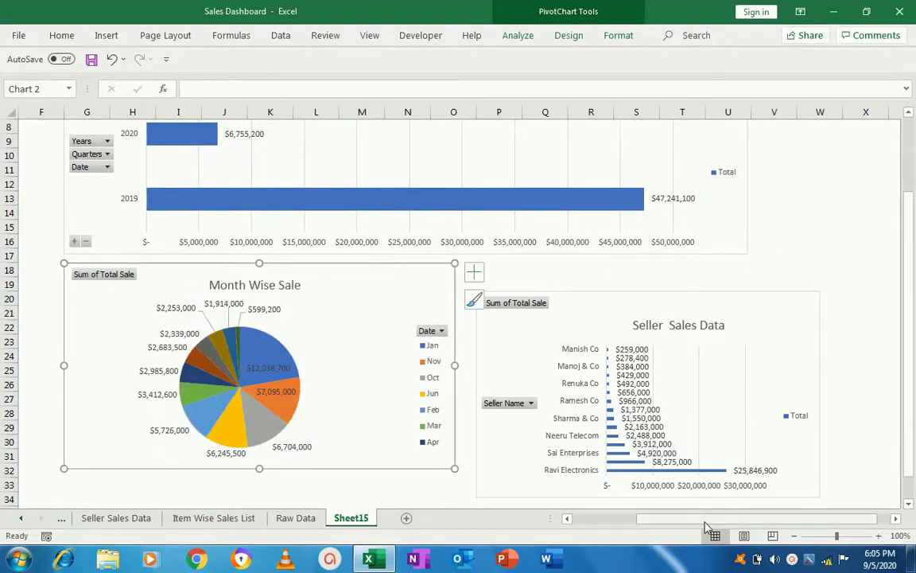
left_click_drag(711, 519, 737, 521)
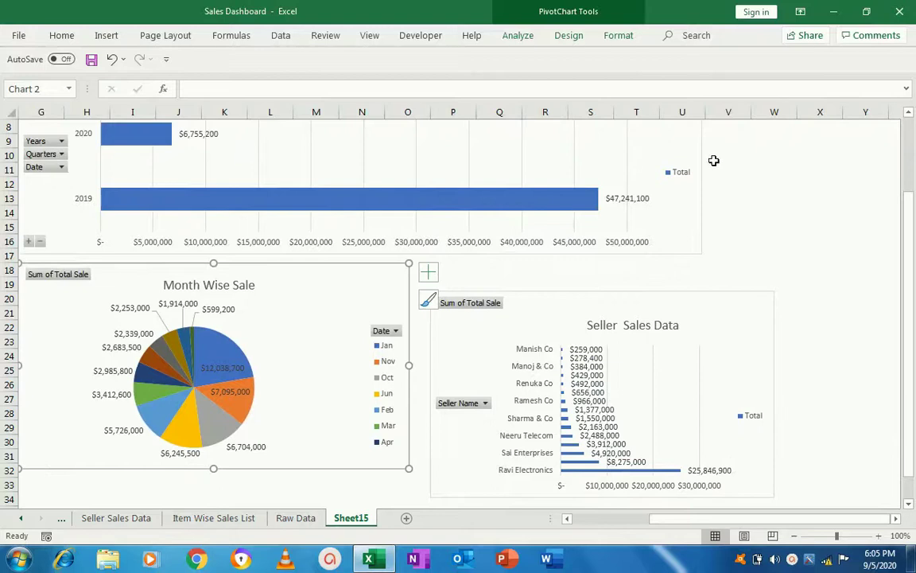
left_click(682, 191)
left_click_drag(701, 150, 776, 161)
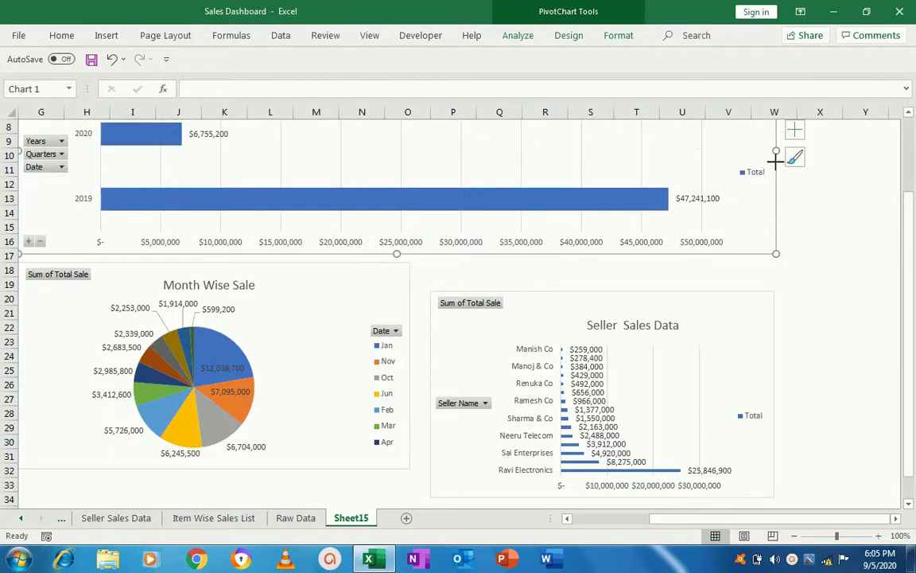
Move the Seller Sales Data chart up beside the pie chart and widen it to align with Yearly Sales.
left_click_drag(603, 302, 595, 271)
left_click(828, 360)
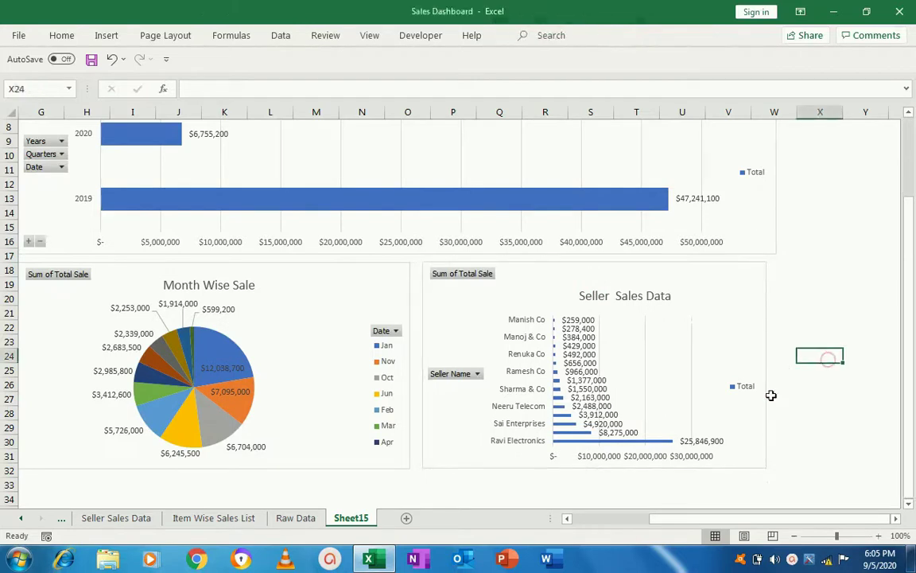
left_click_drag(681, 526, 665, 523)
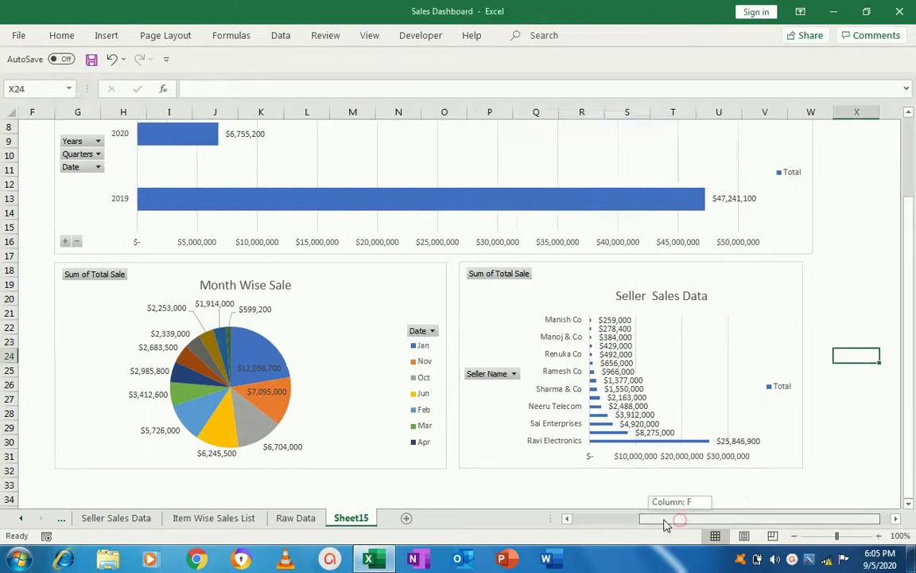
left_click(799, 331)
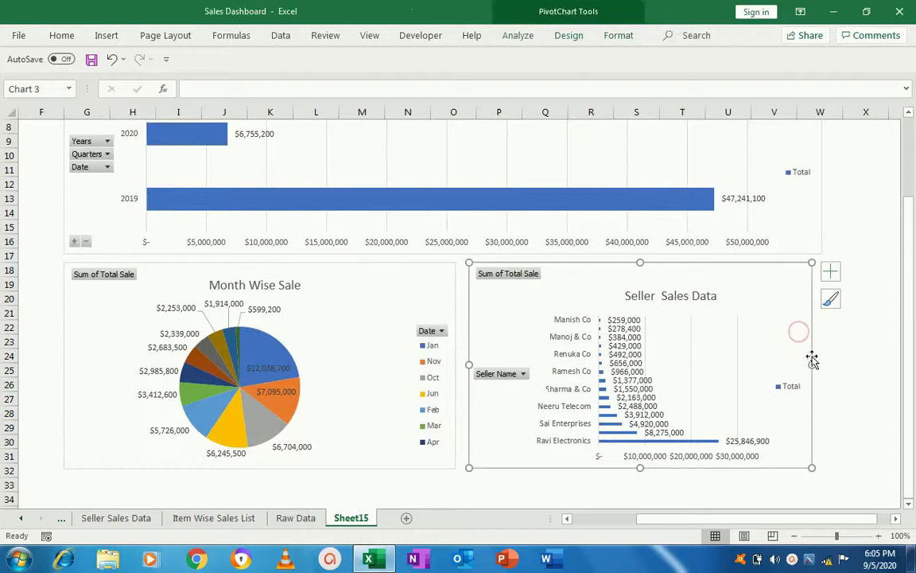
left_click_drag(813, 364, 823, 360)
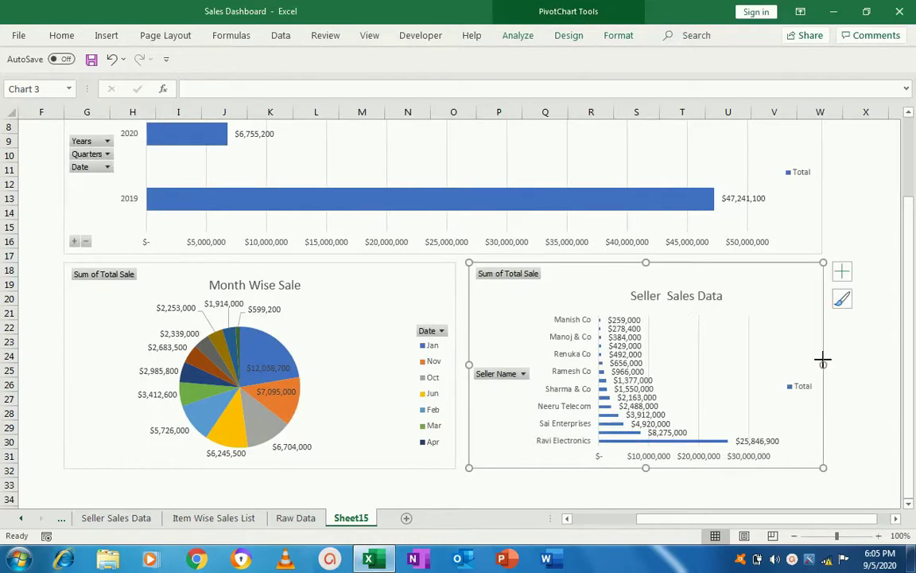
left_click_drag(911, 370, 907, 287)
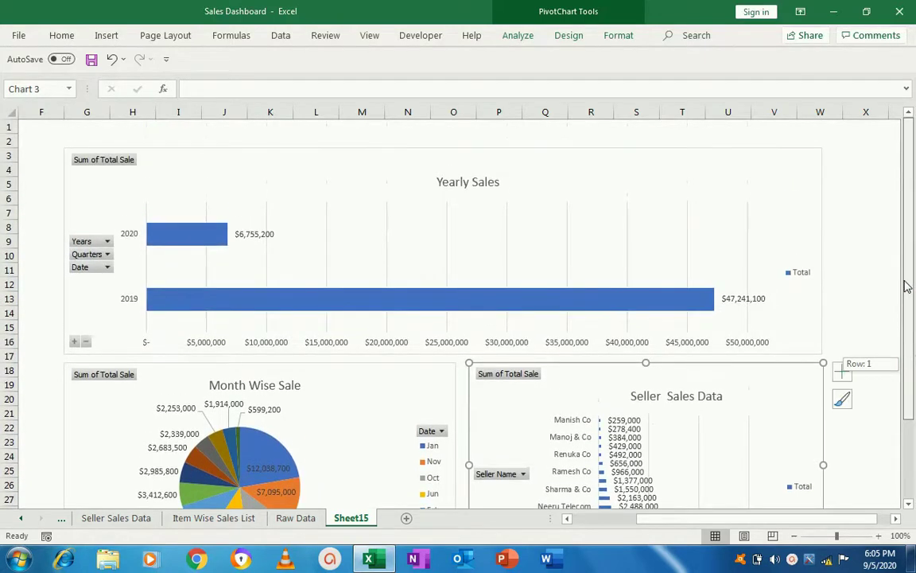
left_click_drag(907, 287, 909, 407)
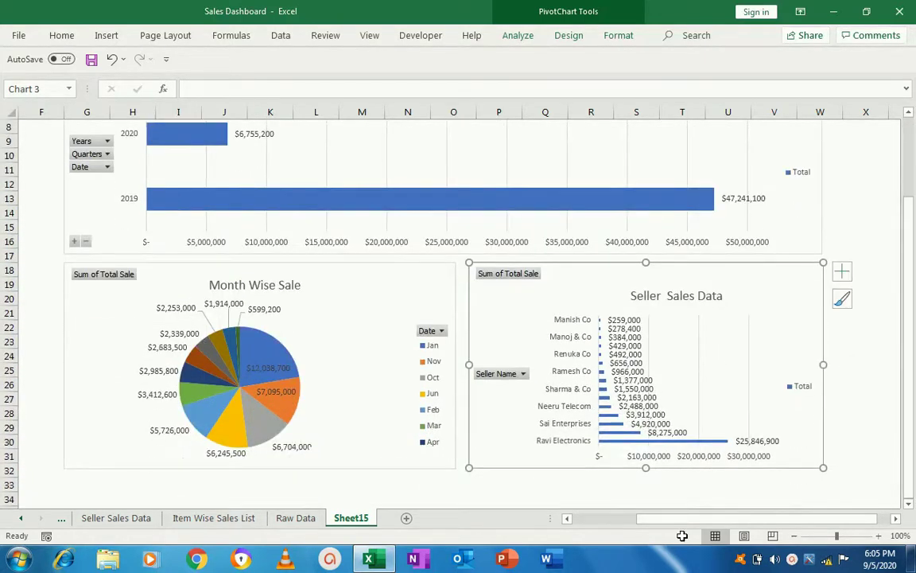
left_click_drag(669, 518, 593, 518)
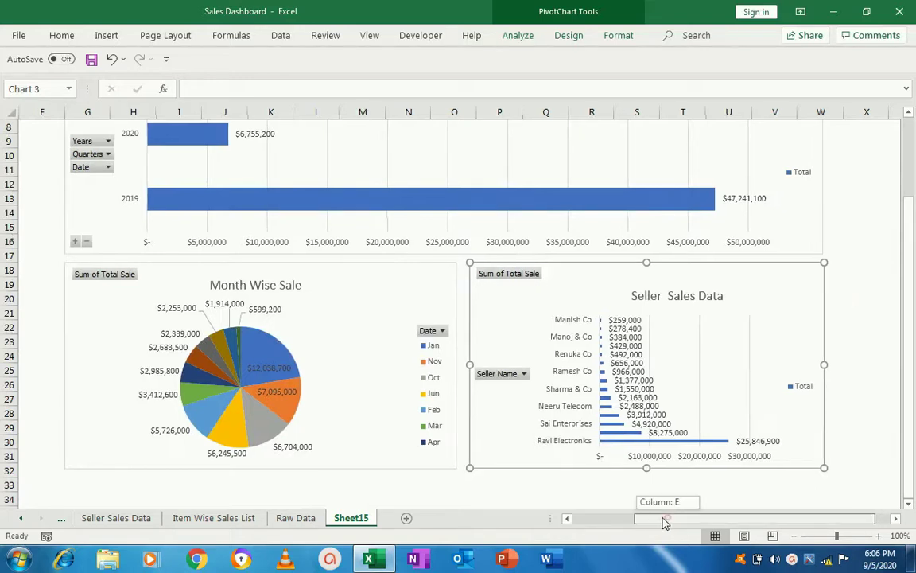
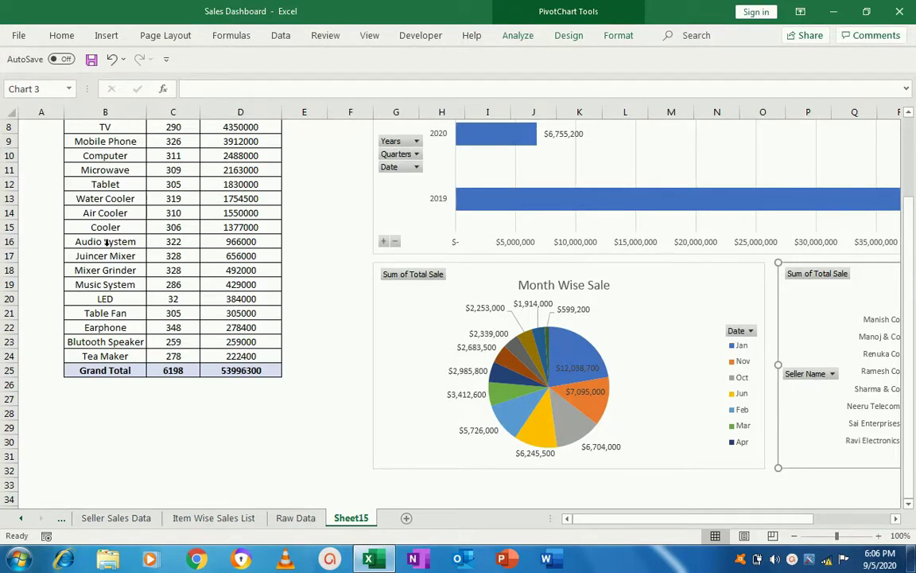
Insert a PivotChart from the Raw Data table on a new sheet, summing Total Sale by Product.
left_click(296, 518)
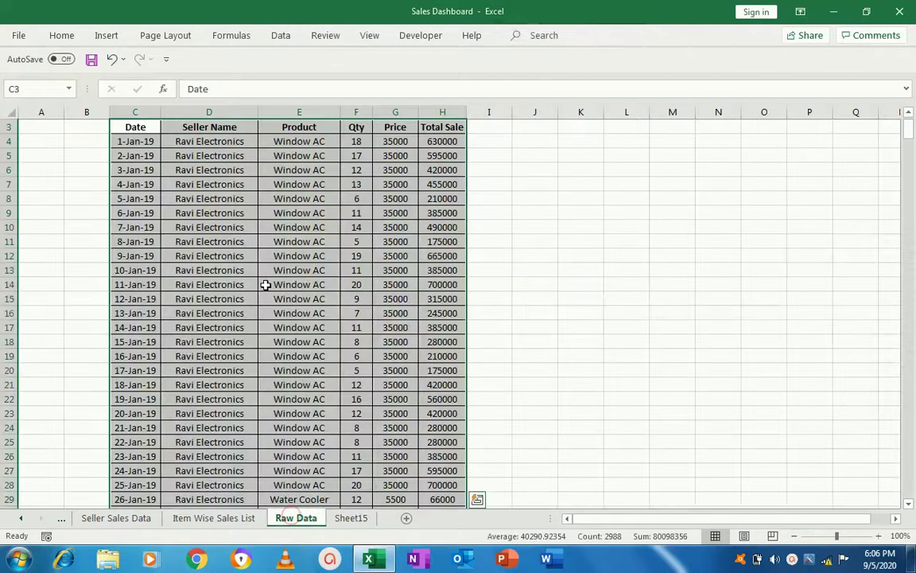
left_click(108, 36)
left_click(501, 76)
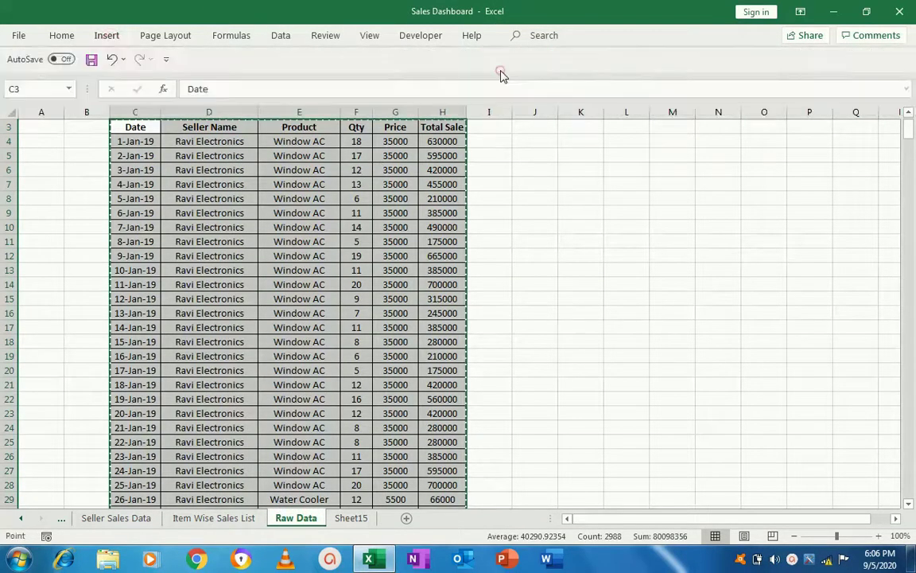
left_click(553, 437)
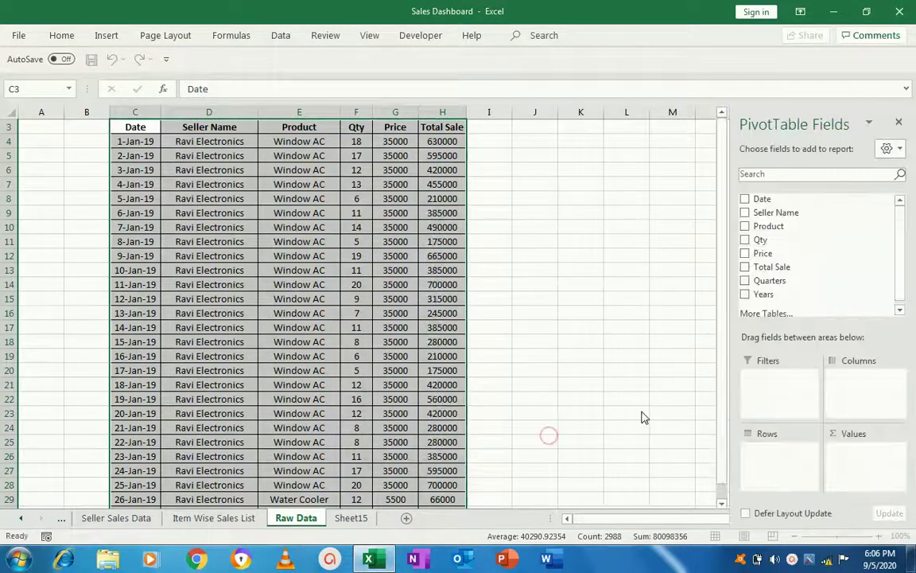
left_click(744, 228)
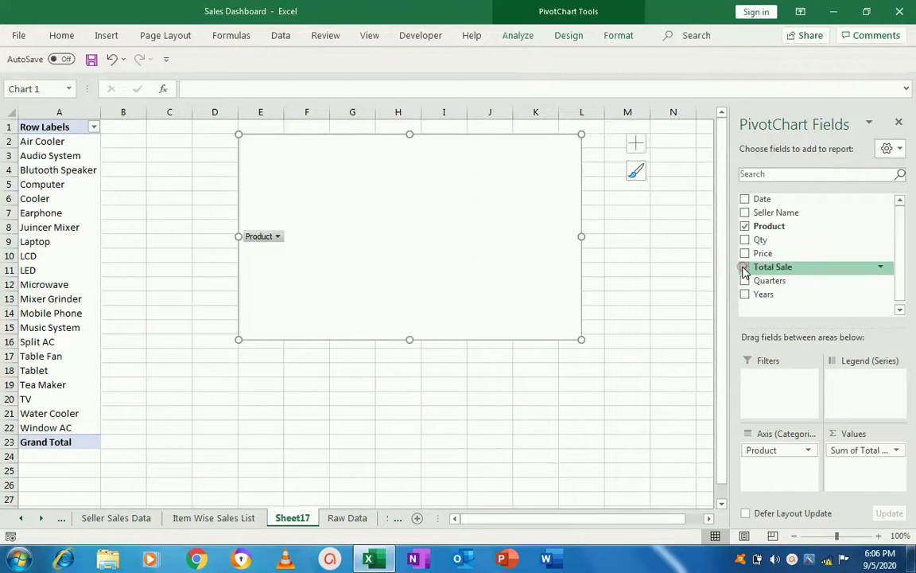
left_click(745, 268)
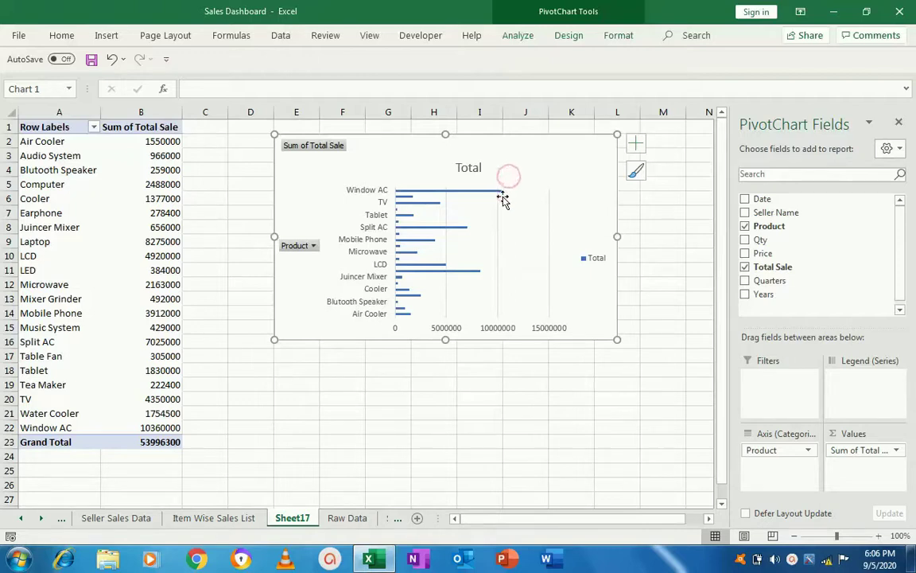
left_click(503, 198)
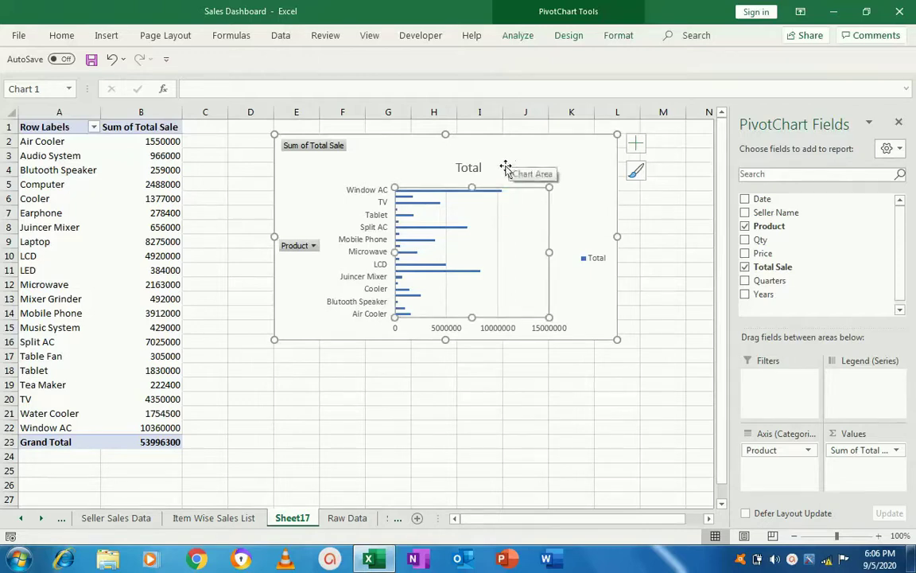
Change the product sales PivotChart from a bar chart to a line chart.
right_click(503, 169)
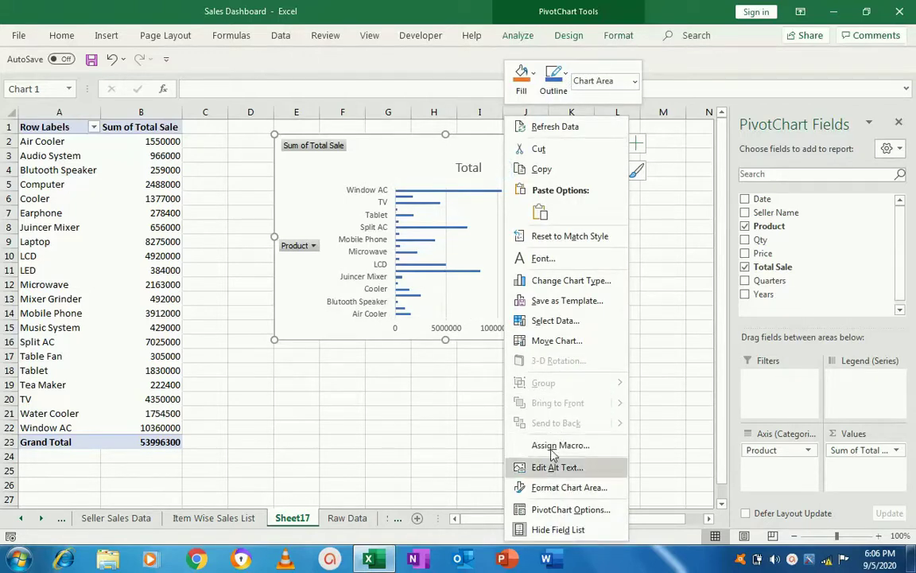
left_click(572, 281)
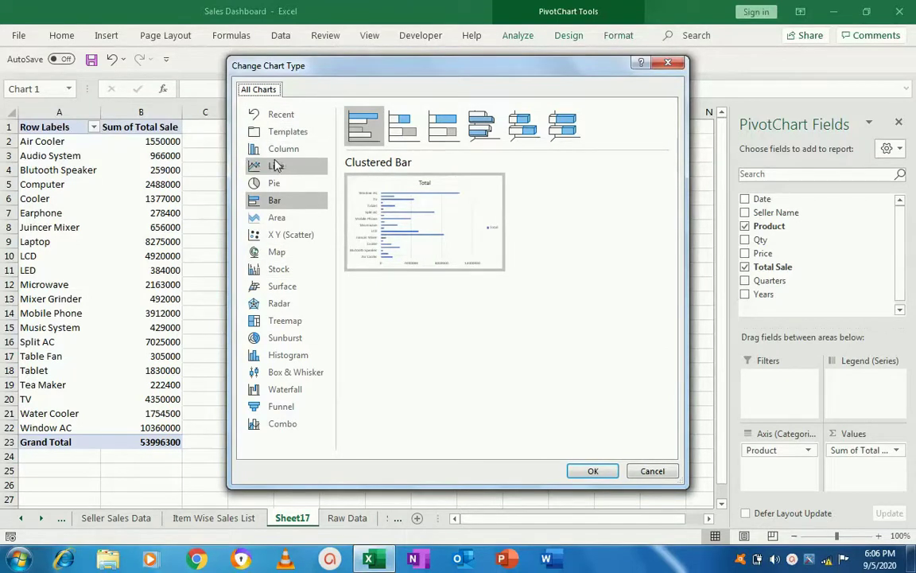
left_click(276, 165)
mouse_move(393, 253)
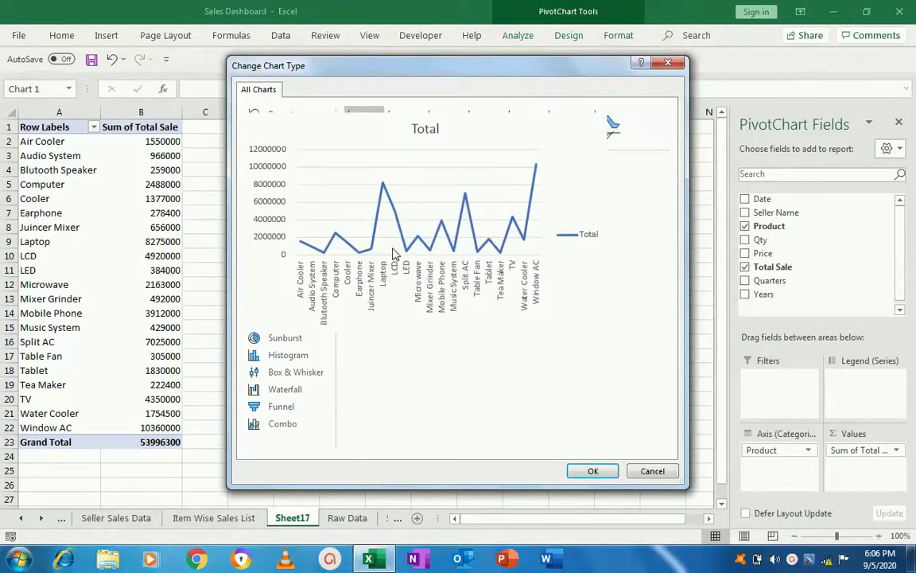
left_click(585, 470)
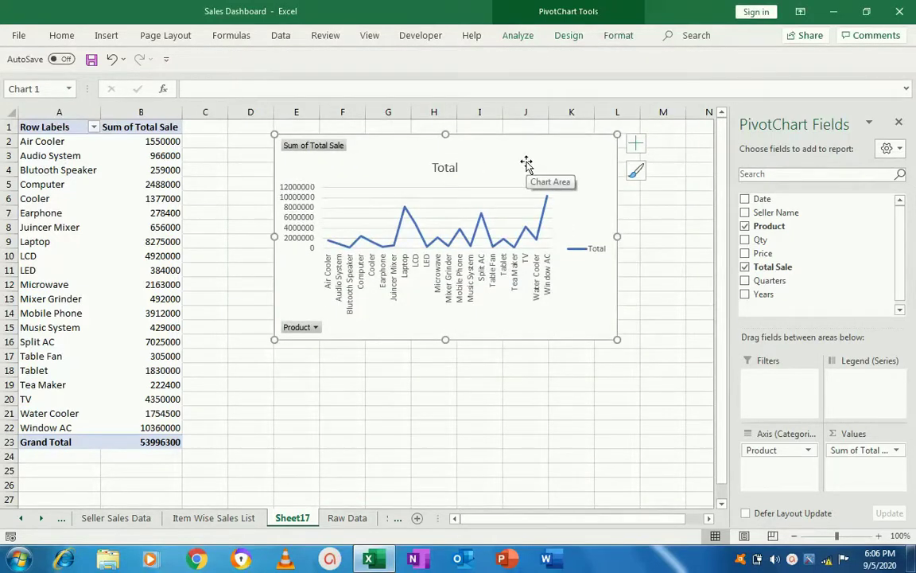
left_click(636, 143)
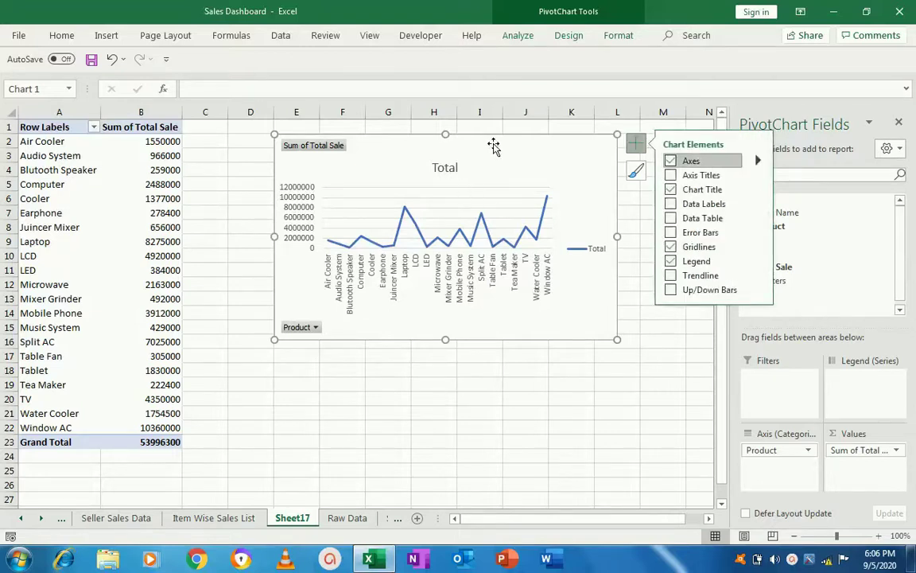
Turn on data labels for the line and rename the chart title to 'Product Wise Sale'.
left_click(672, 205)
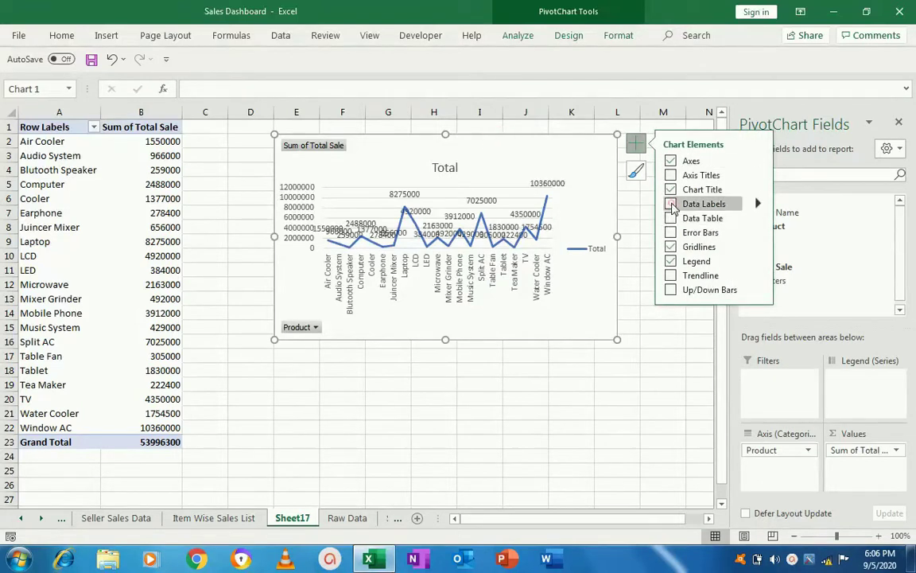
left_click(458, 168)
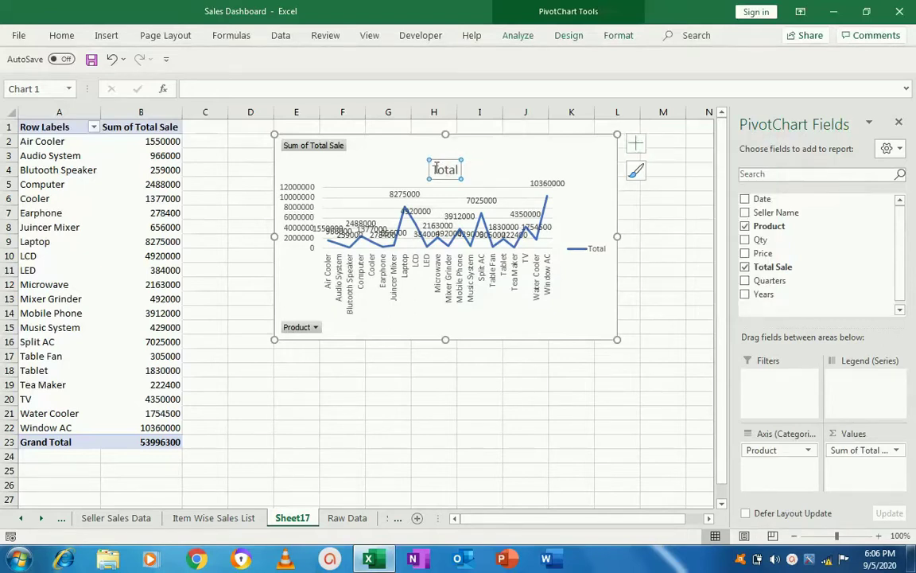
left_click(436, 168)
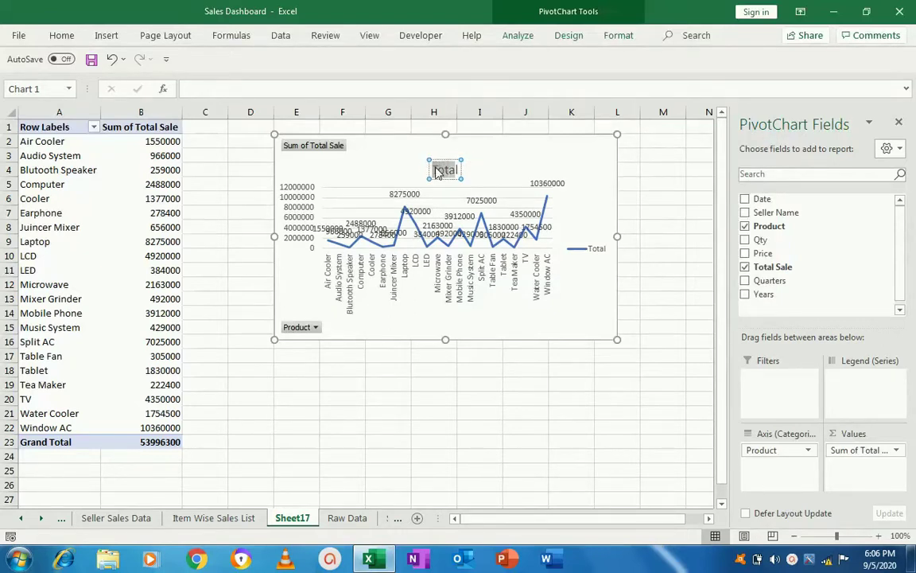
type("Product")
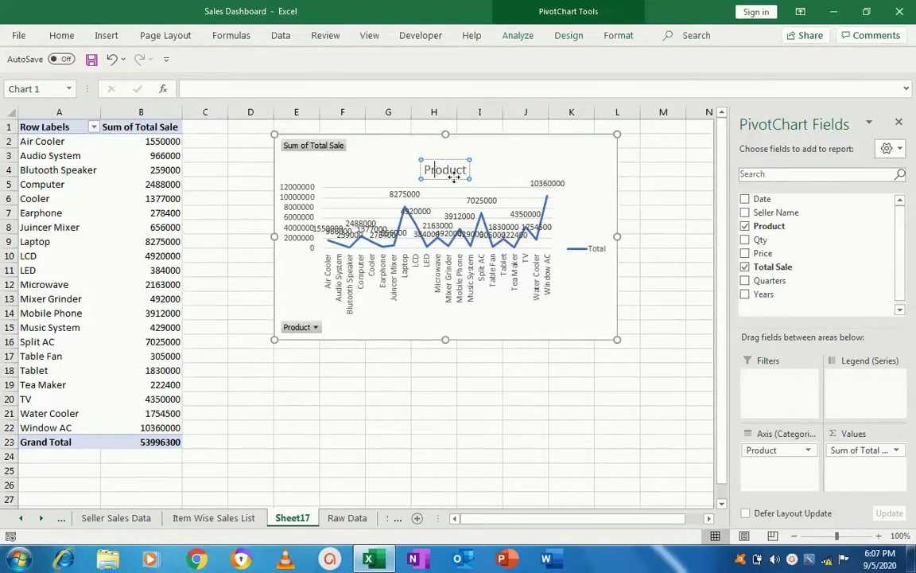
left_click(470, 169)
type("Wise Sale")
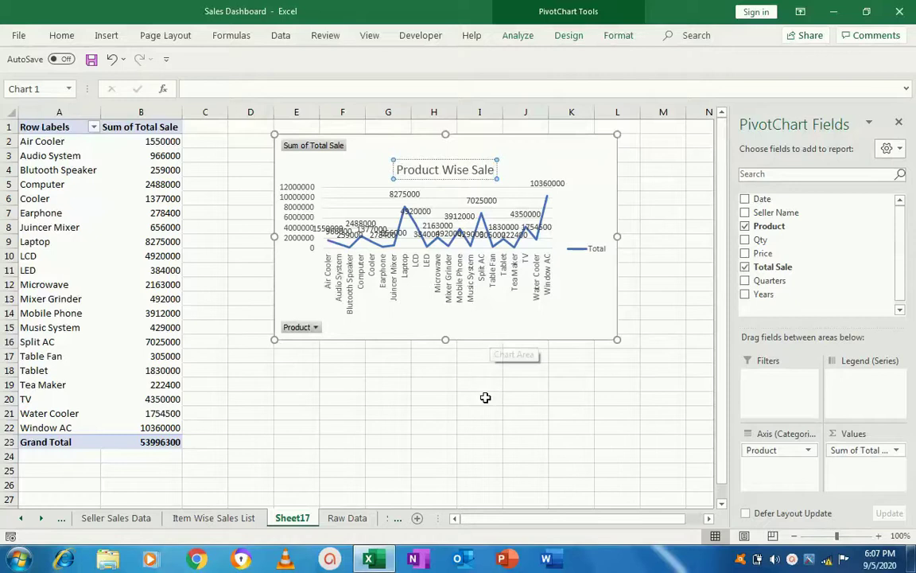
left_click(485, 397)
left_click(467, 155)
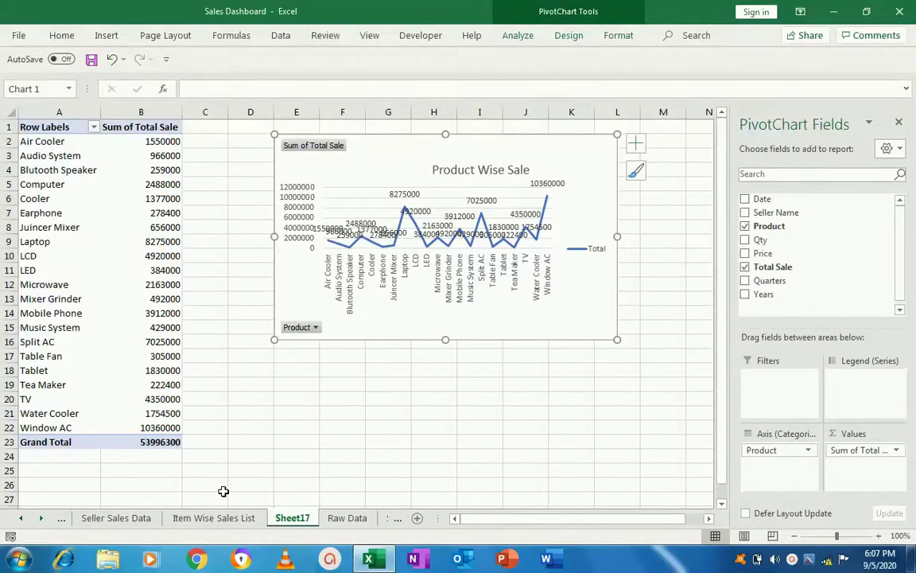
Paste the Product Wise Sale chart at cell G33 on the Sheet15 dashboard.
left_click(393, 518)
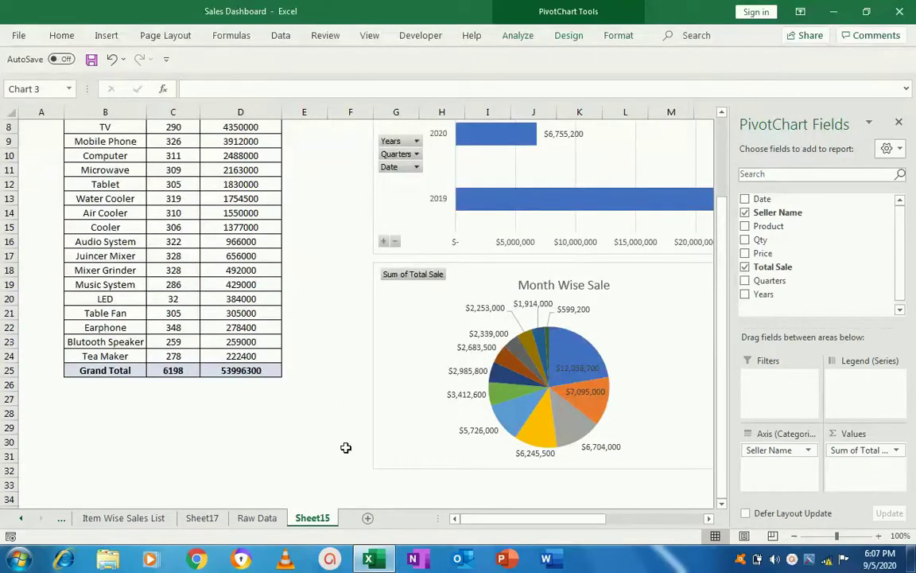
left_click(899, 122)
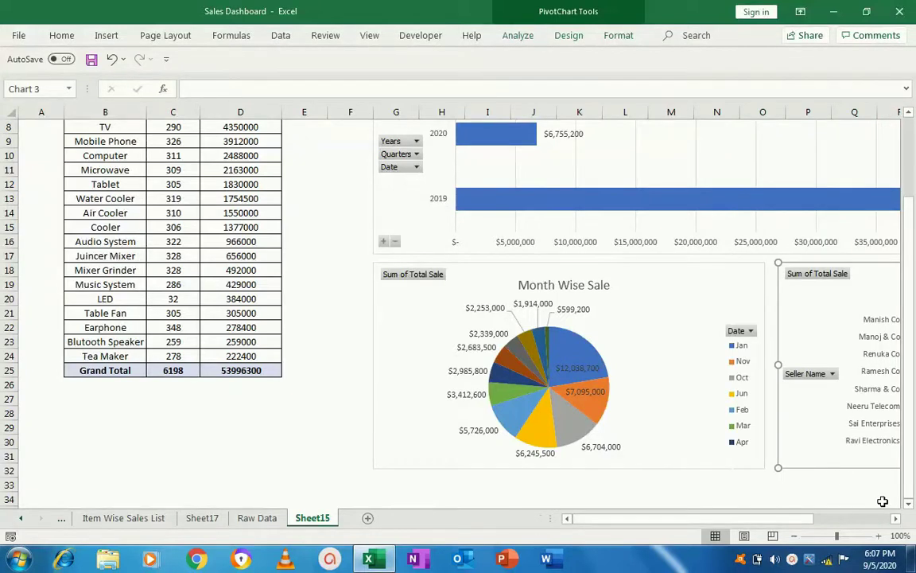
left_click_drag(909, 506, 909, 506)
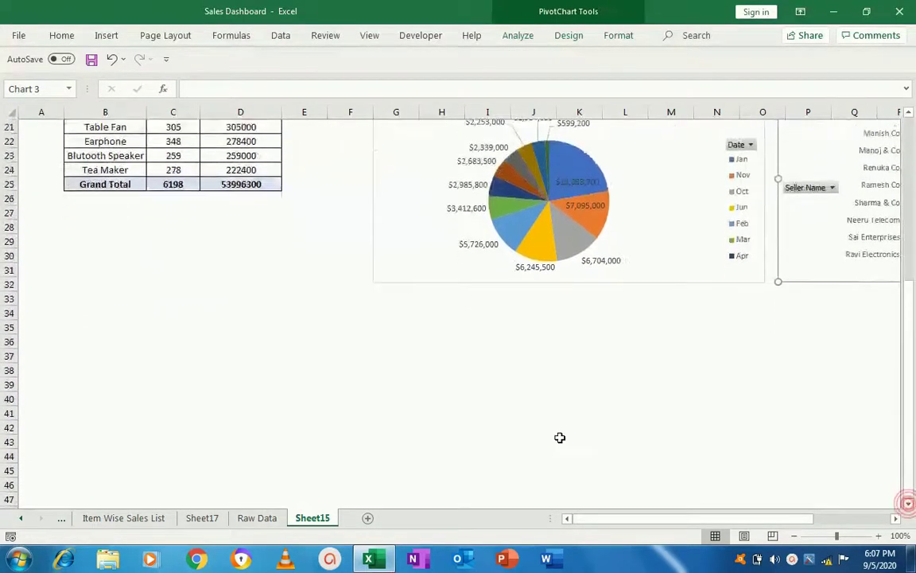
left_click(389, 299)
left_click(389, 299)
key("ctrl+v")
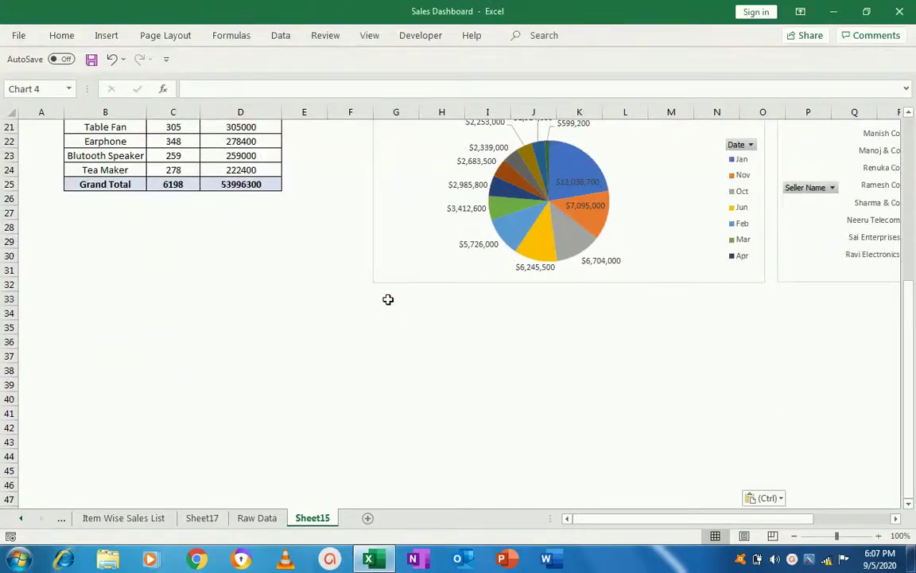
Widen the pasted chart so its right edge lines up with the charts above.
left_click_drag(668, 519, 731, 518)
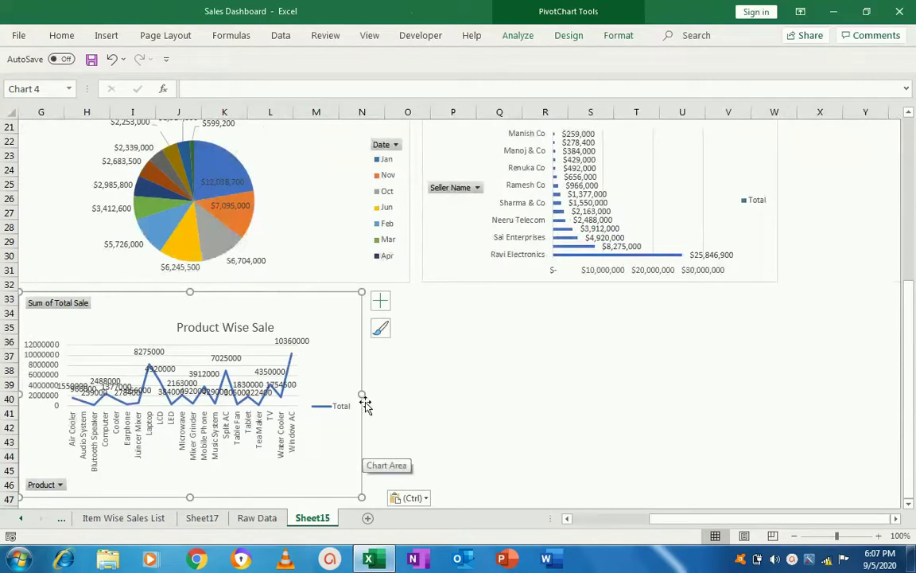
left_click_drag(365, 394, 780, 361)
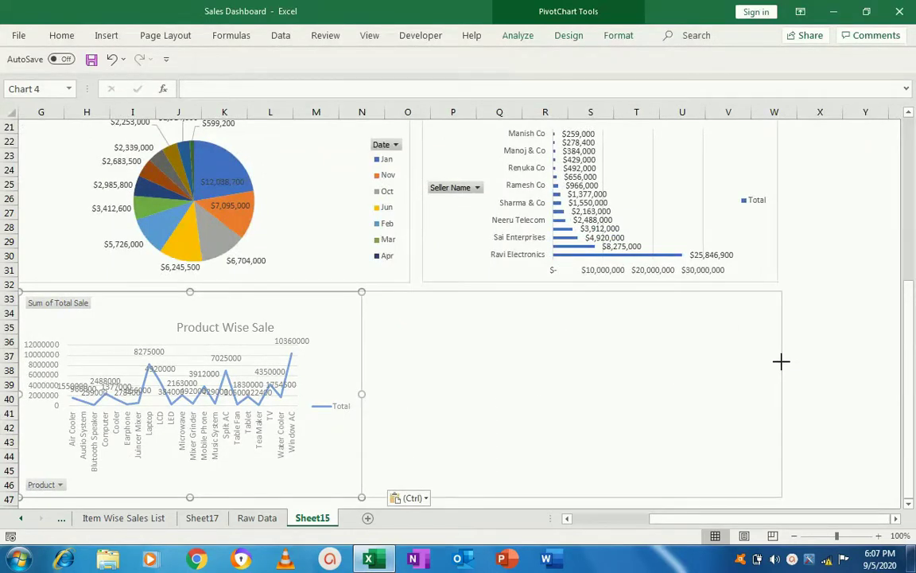
left_click_drag(780, 360, 780, 360)
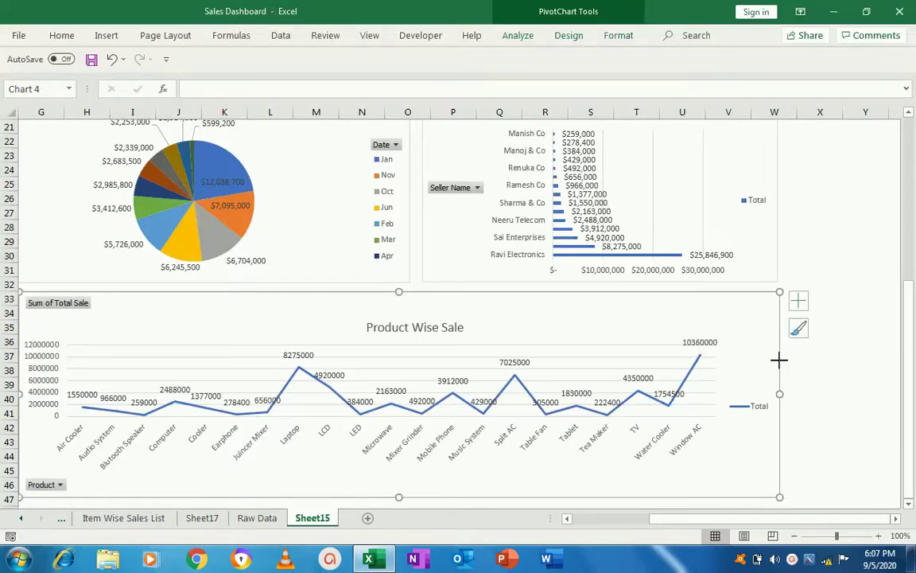
left_click(836, 385)
left_click_drag(702, 523, 703, 522)
left_click_drag(911, 465, 903, 298)
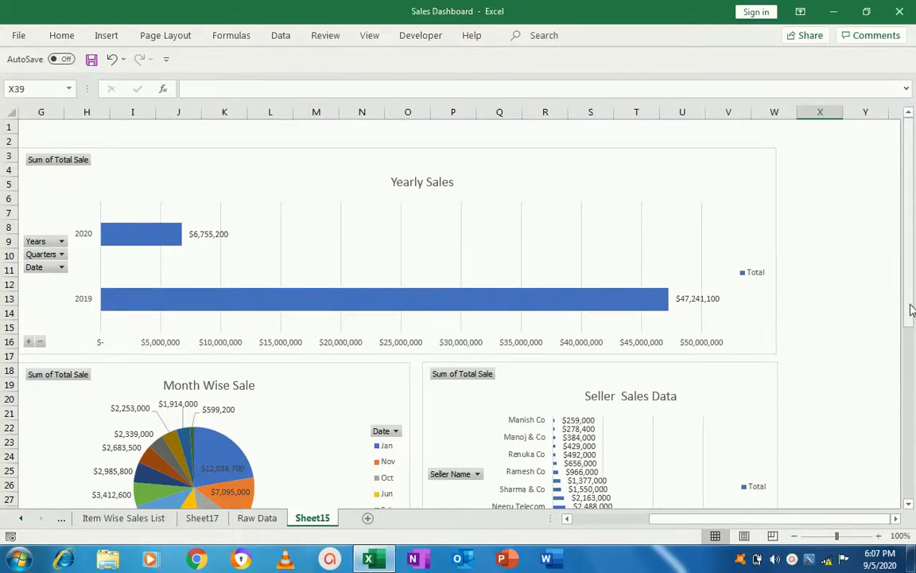
left_click_drag(910, 301, 897, 480)
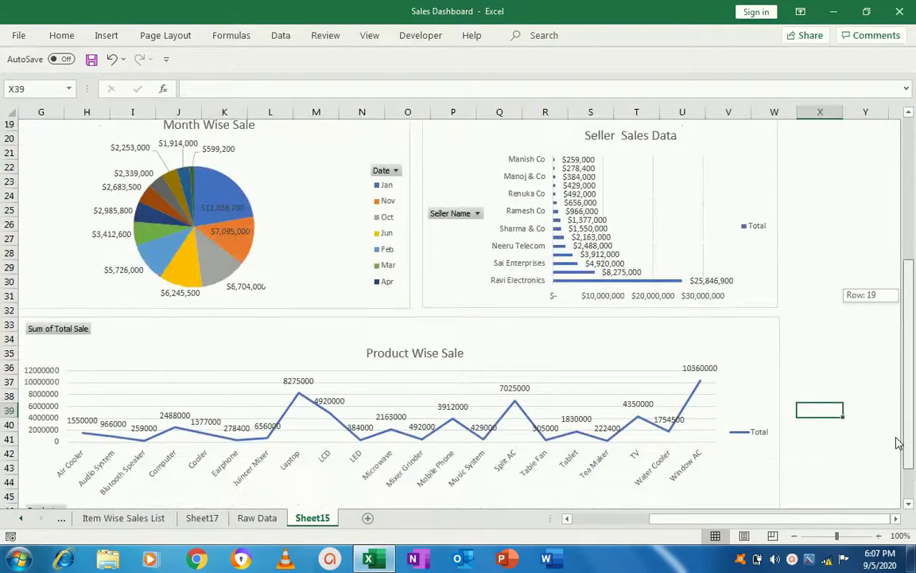
left_click(401, 320)
left_click_drag(914, 368, 899, 208)
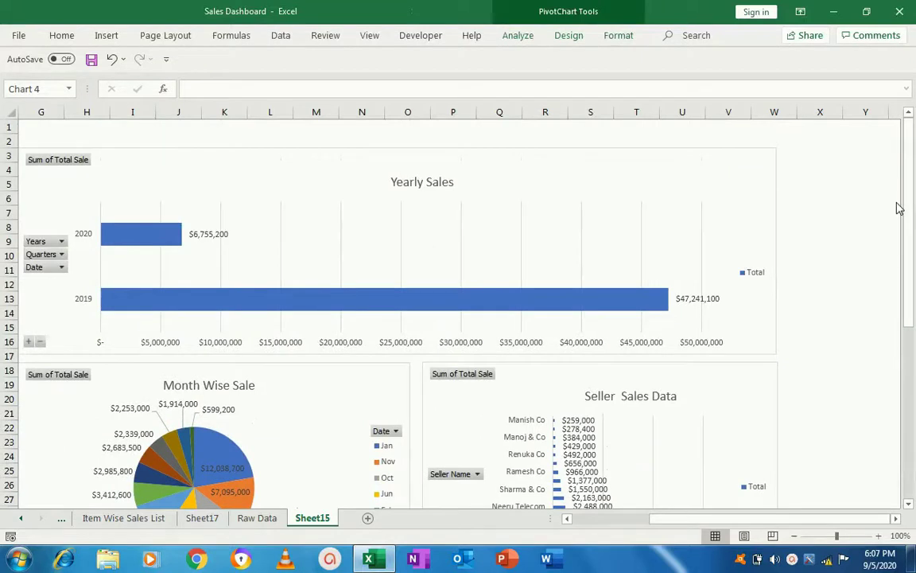
left_click(583, 204)
right_click(582, 206)
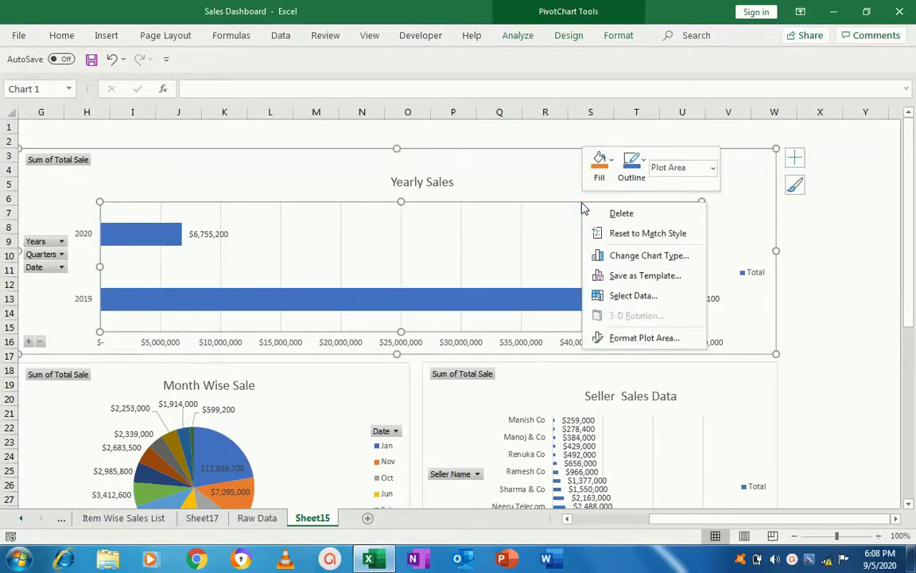
Give the Yearly Sales plot area a solid orange fill.
left_click(645, 338)
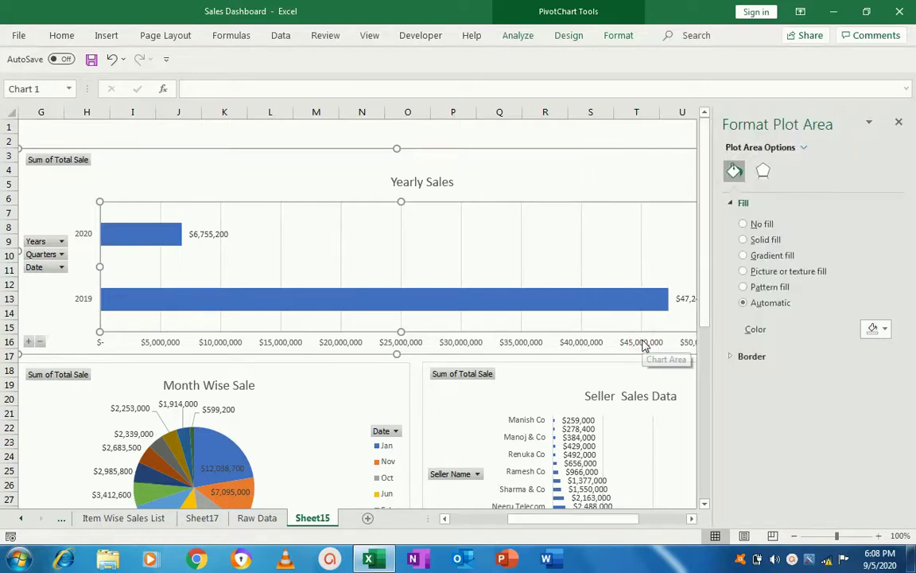
left_click(743, 240)
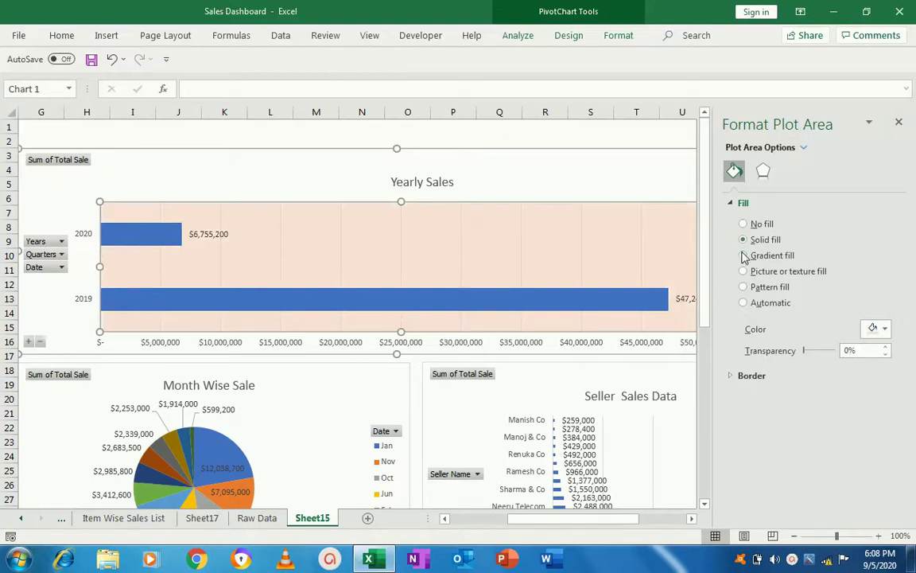
left_click(743, 255)
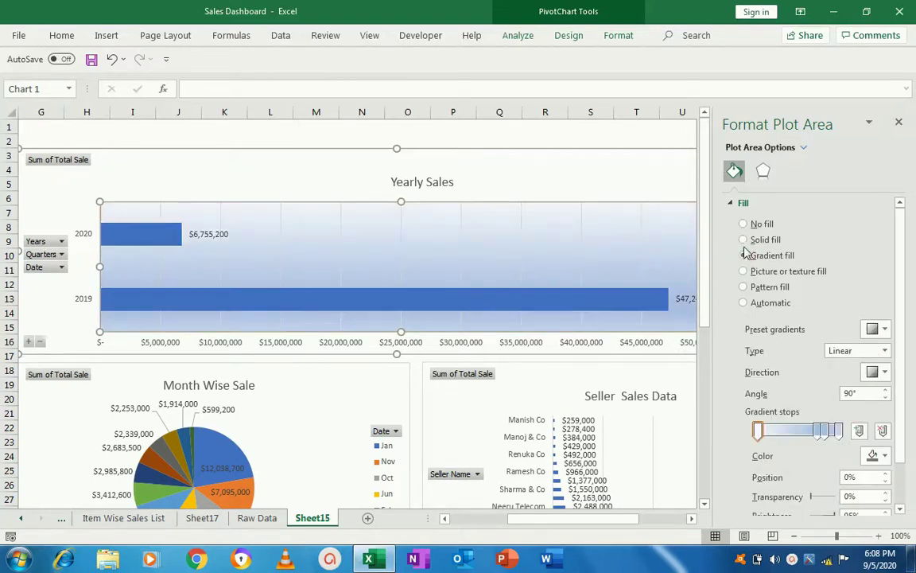
left_click(743, 240)
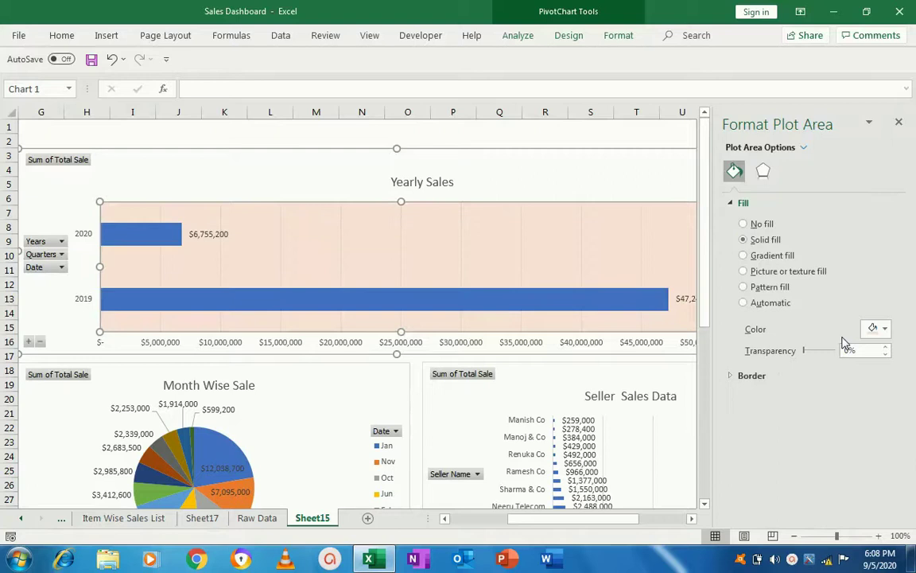
left_click(884, 329)
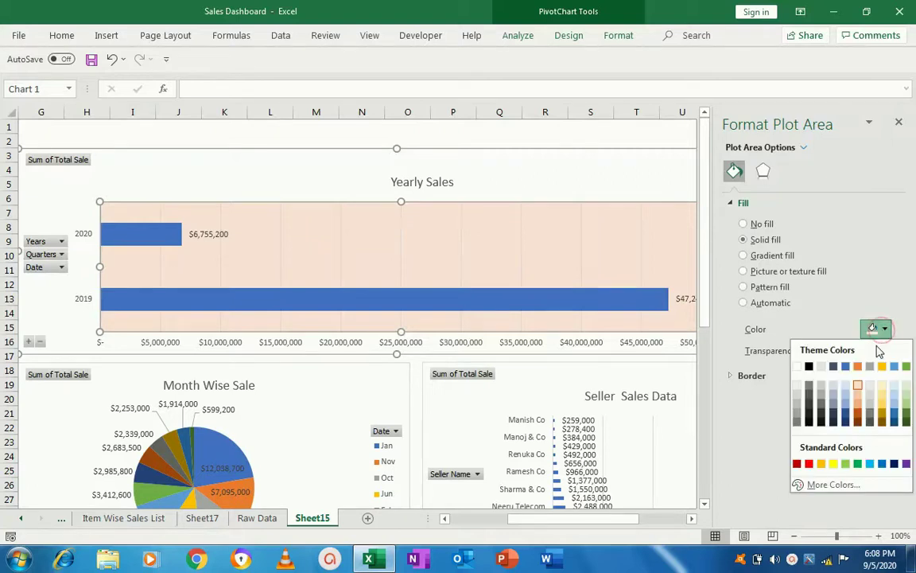
left_click(858, 403)
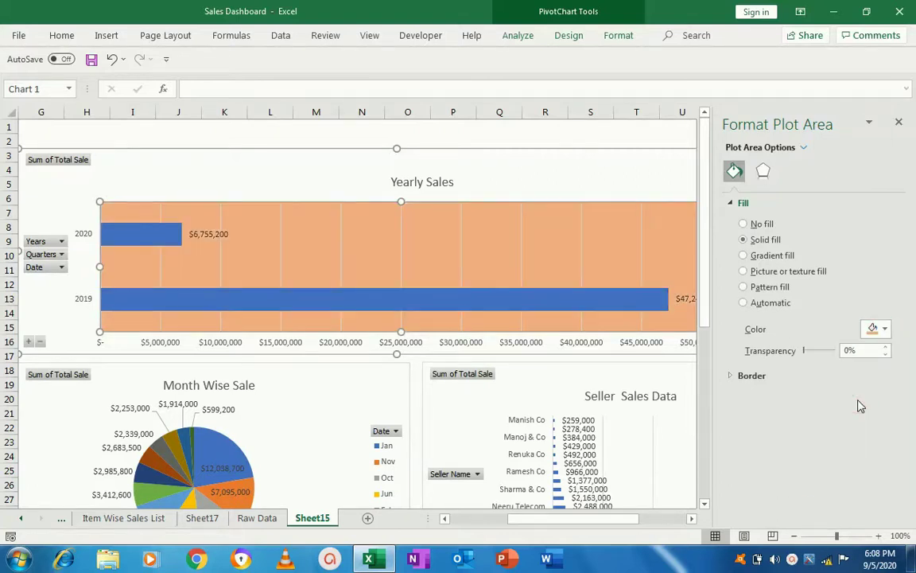
left_click(733, 203)
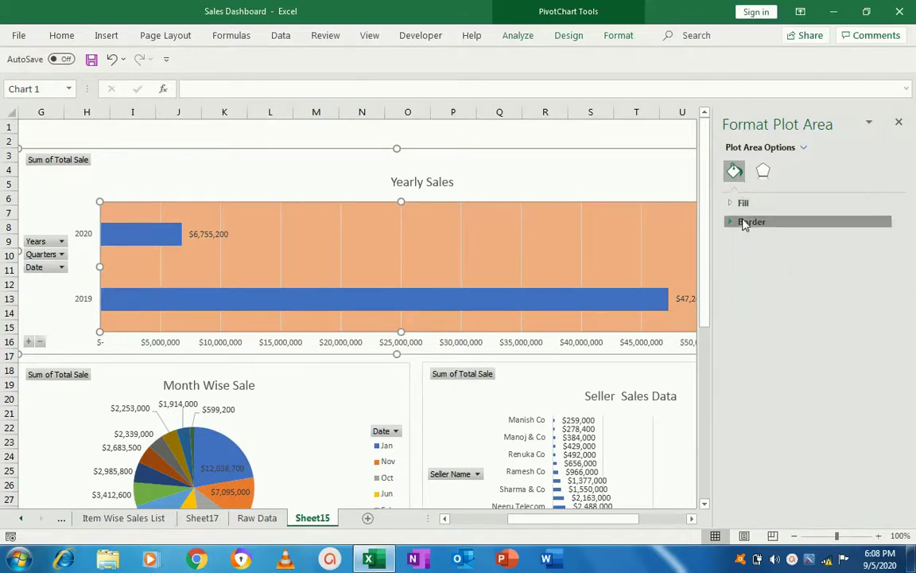
Add a solid line border and a top bevel to the Yearly Sales plot area.
left_click(739, 222)
left_click(742, 259)
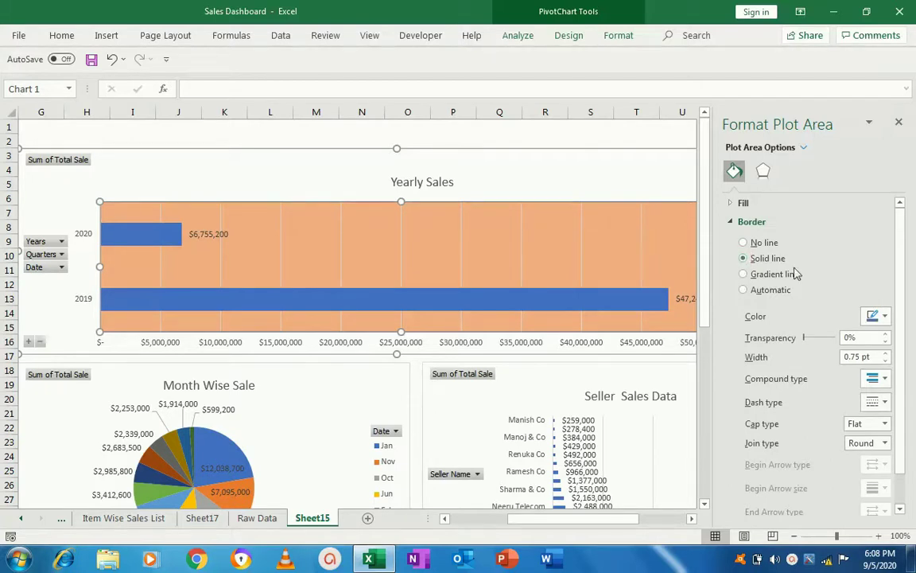
left_click(763, 171)
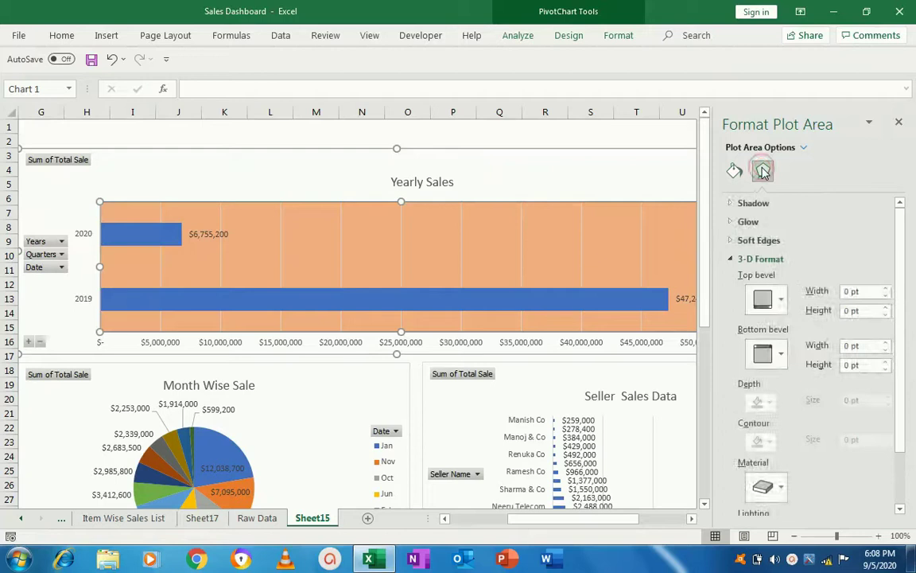
left_click(765, 299)
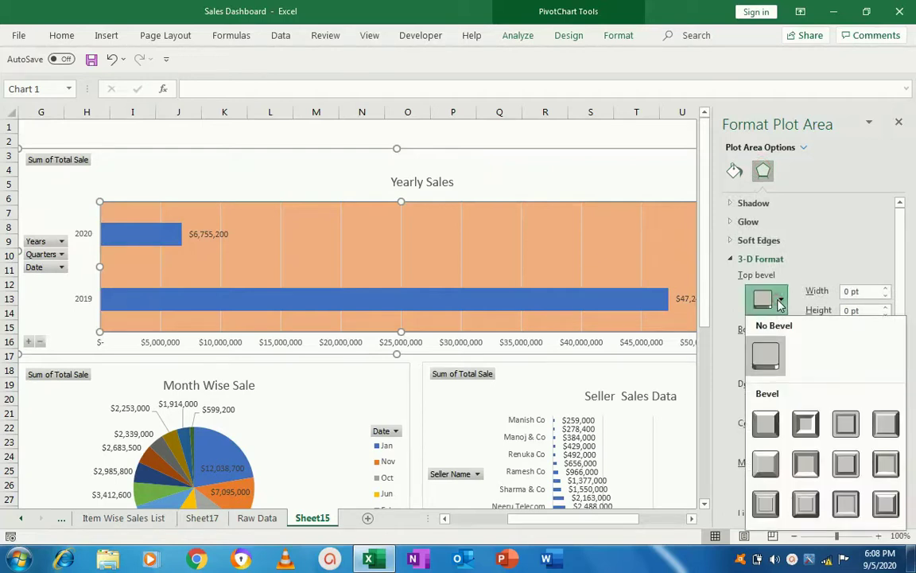
left_click(805, 464)
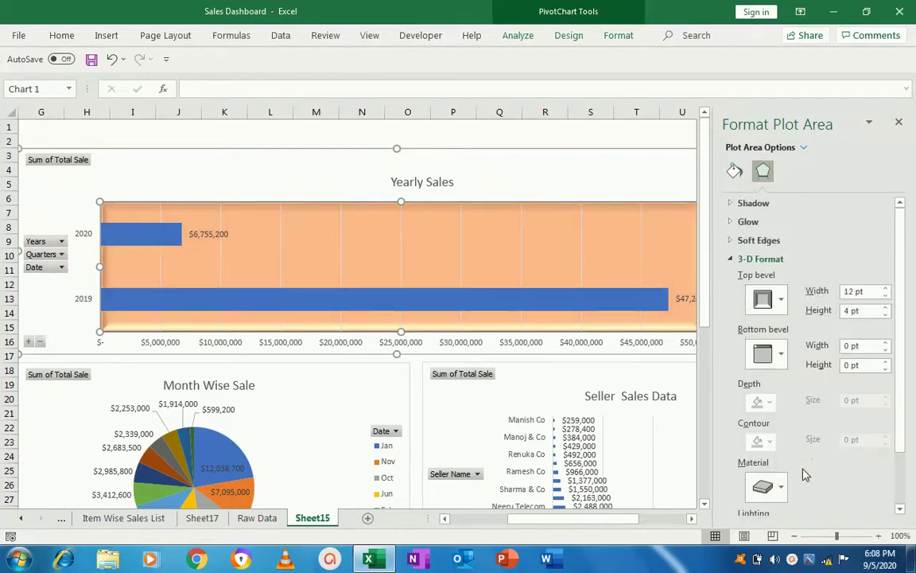
Give the Month Wise Sale pie chart a gradient border, a bottom bevel and a top bevel.
left_click(294, 443)
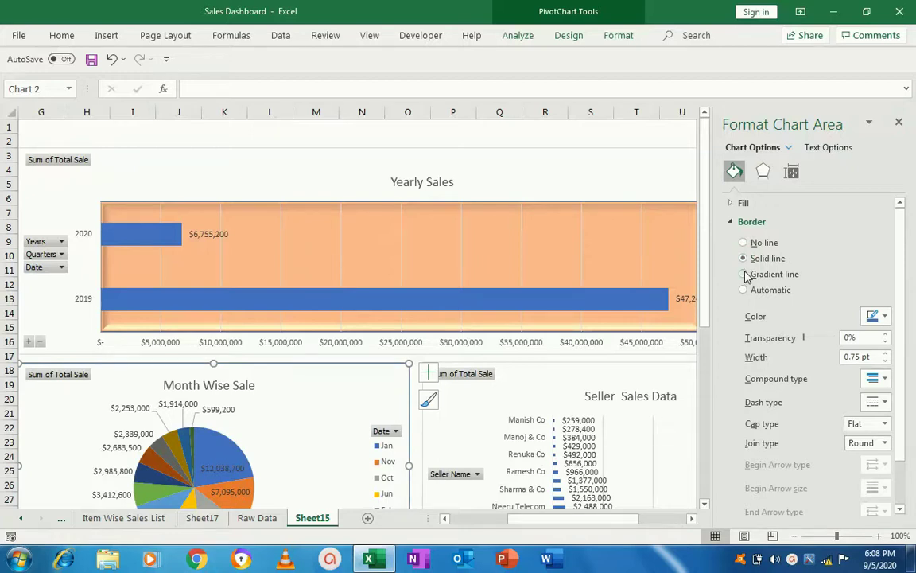
left_click(743, 275)
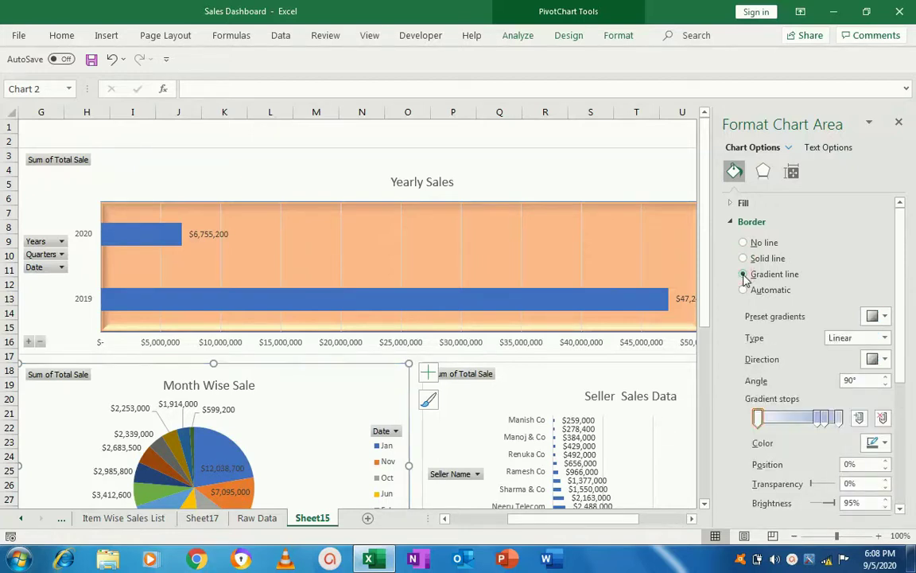
left_click(765, 172)
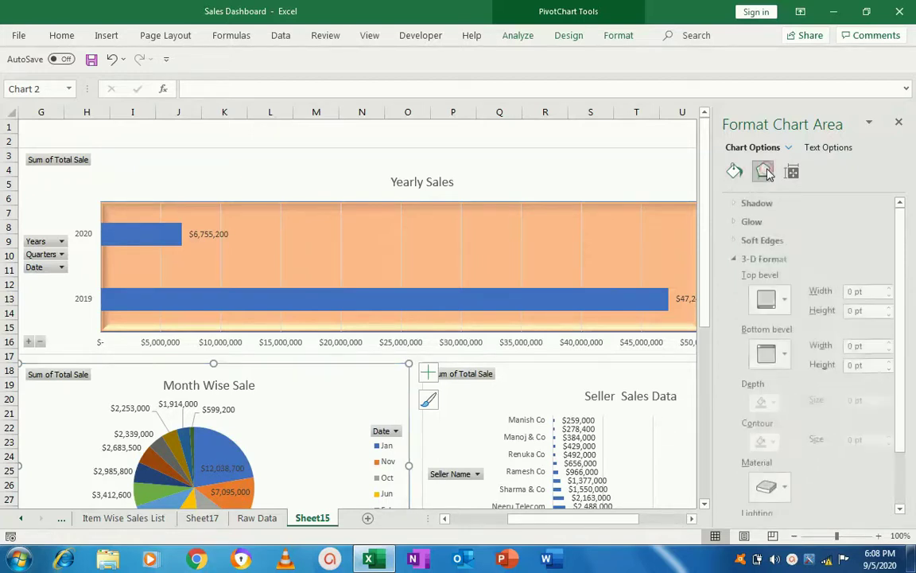
left_click(781, 355)
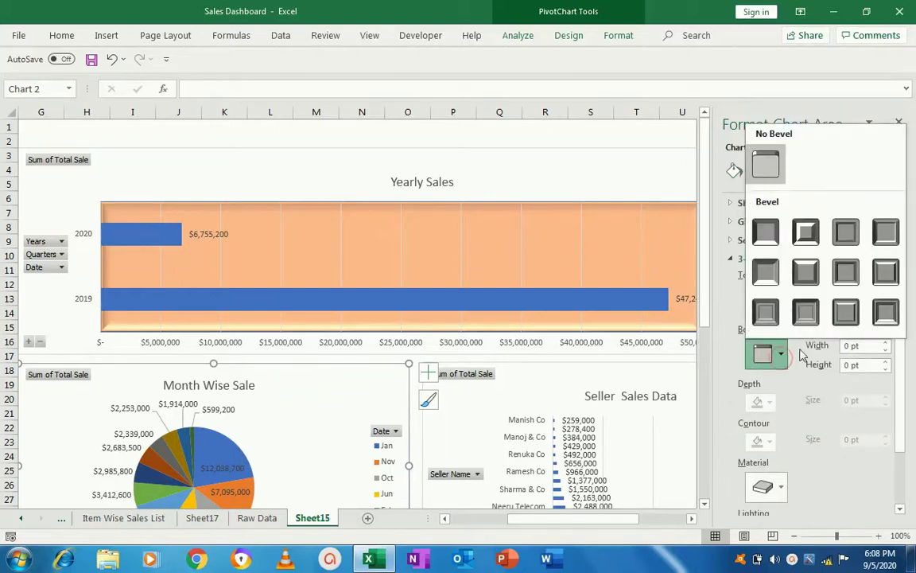
left_click(843, 313)
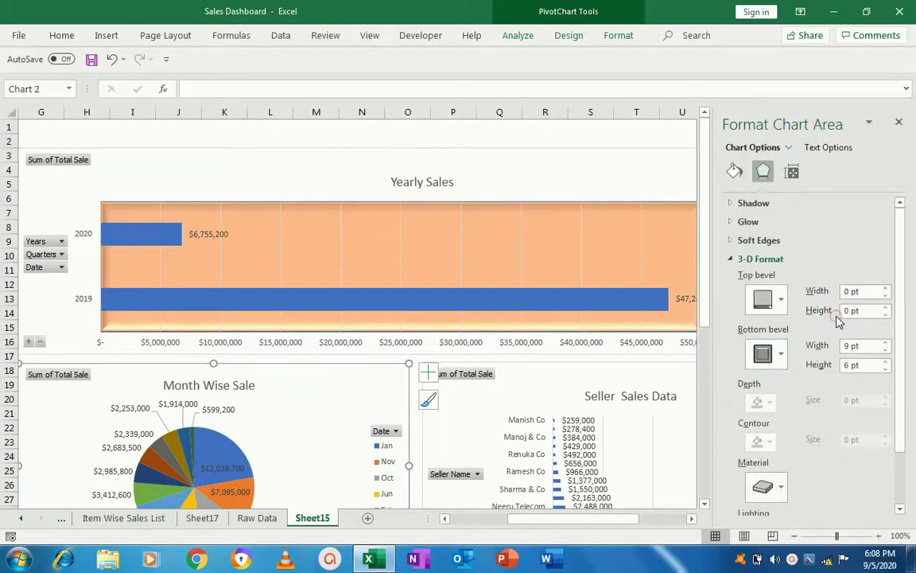
left_click(764, 300)
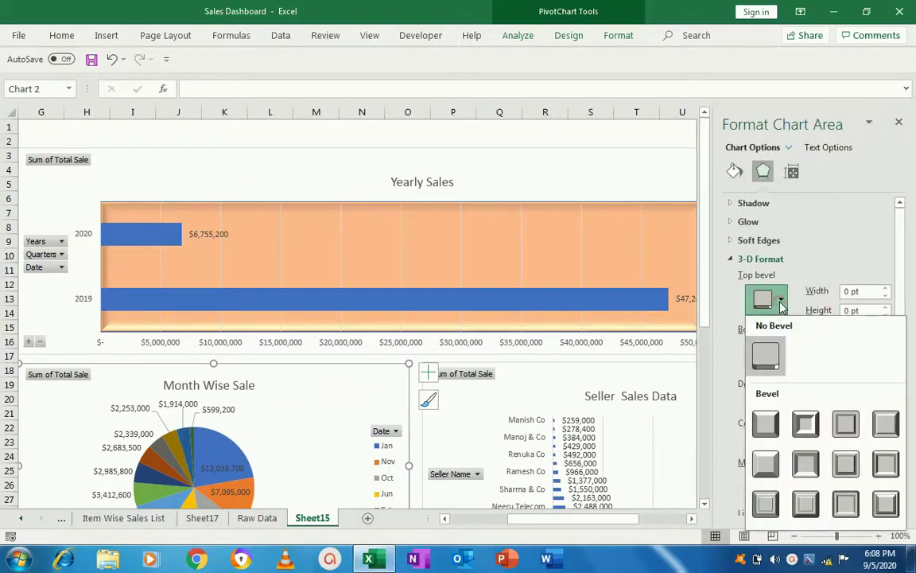
left_click(885, 424)
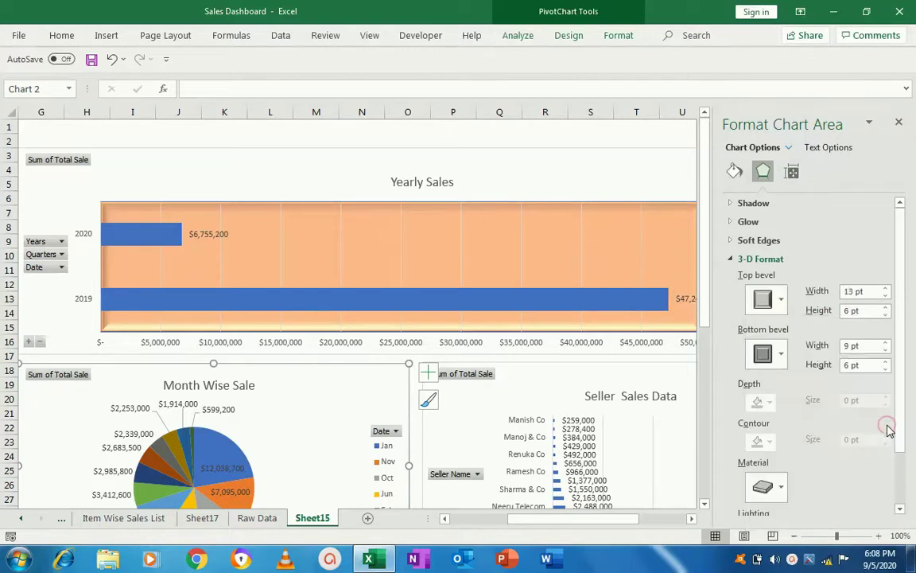
left_click(578, 385)
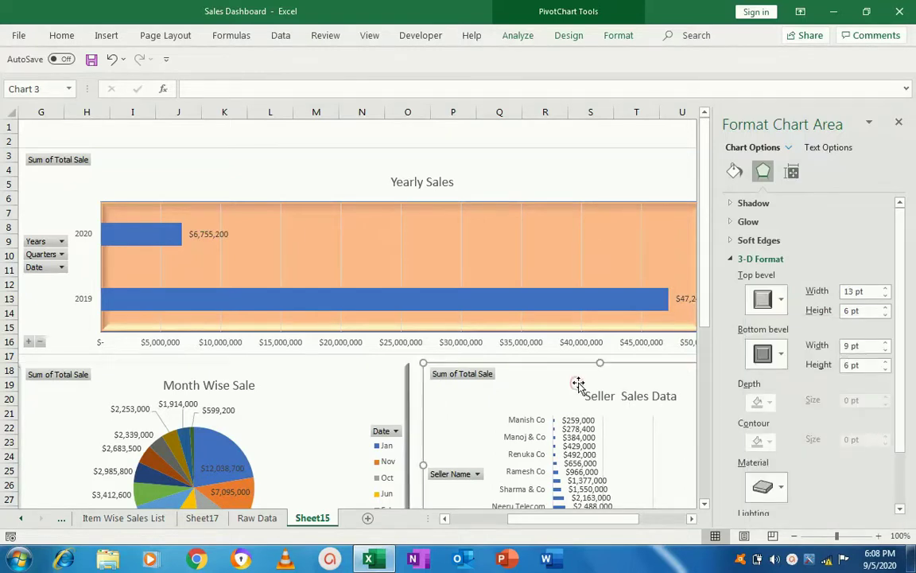
left_click(899, 126)
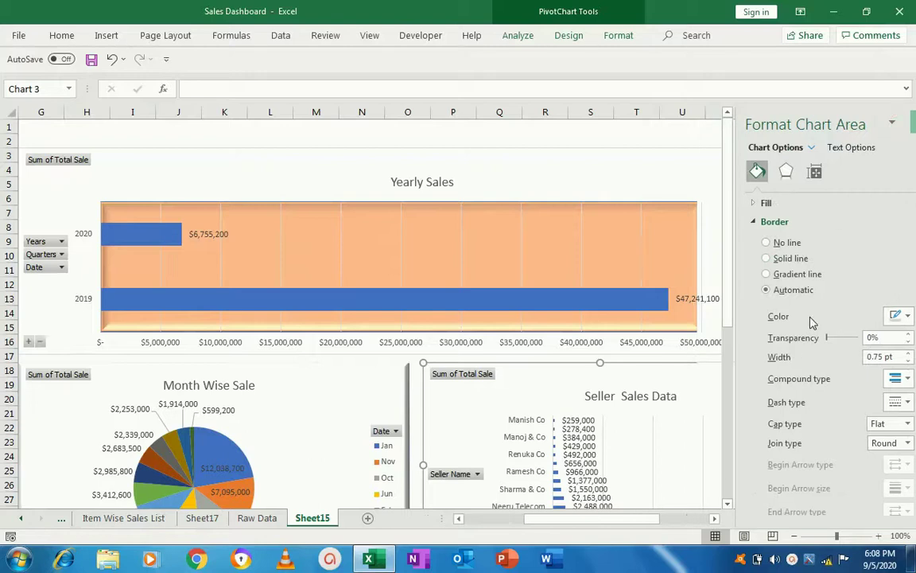
Scroll through the dashboard charts and return to the top beside the product pivot table.
left_click_drag(909, 290, 905, 424)
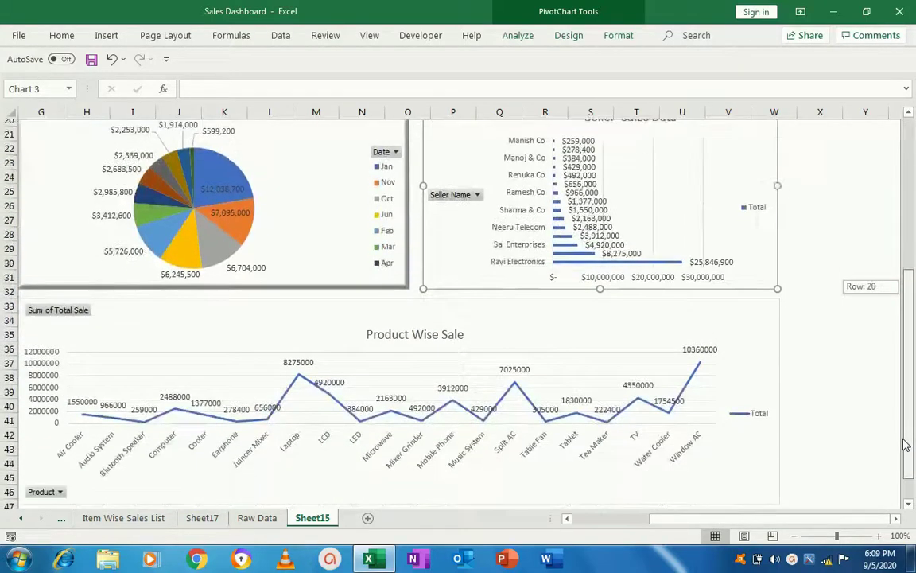
left_click_drag(905, 424, 905, 445)
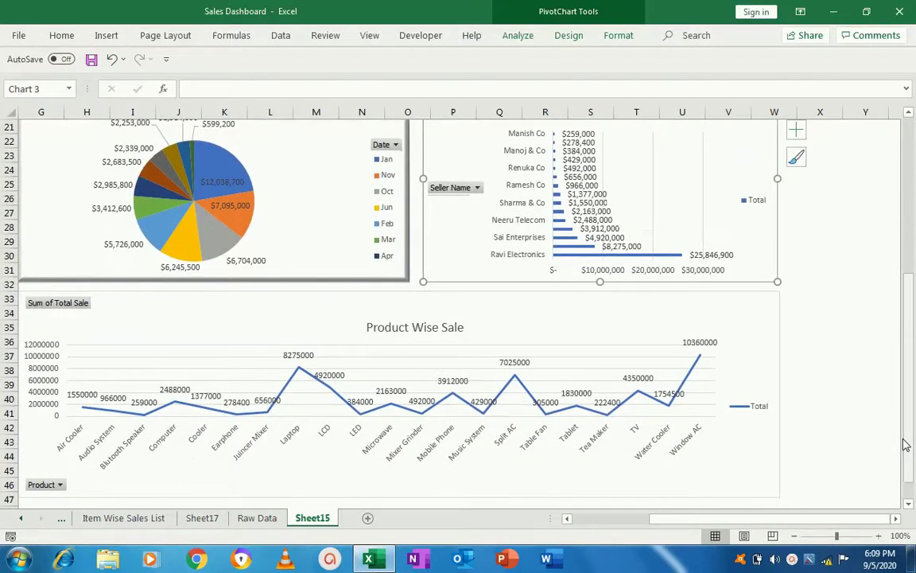
left_click(346, 263)
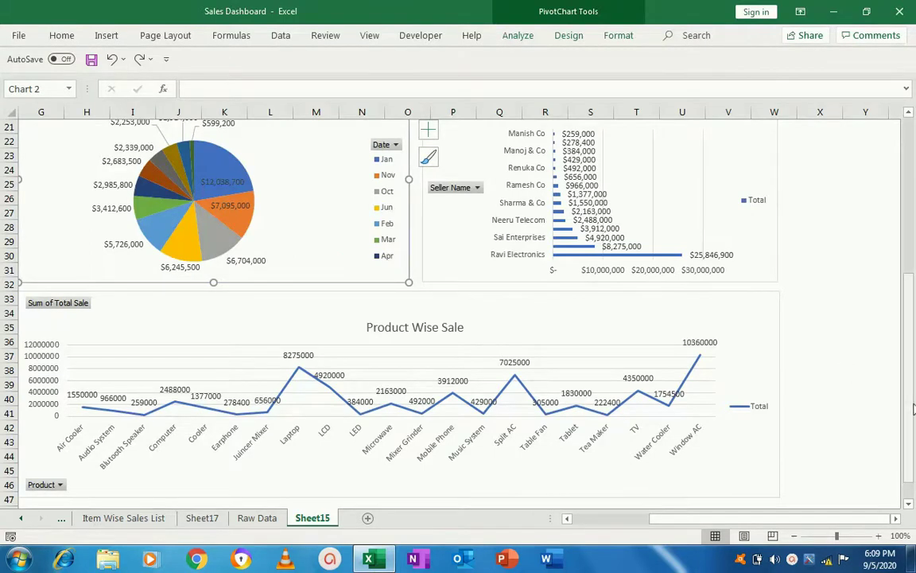
left_click_drag(908, 362, 859, 280)
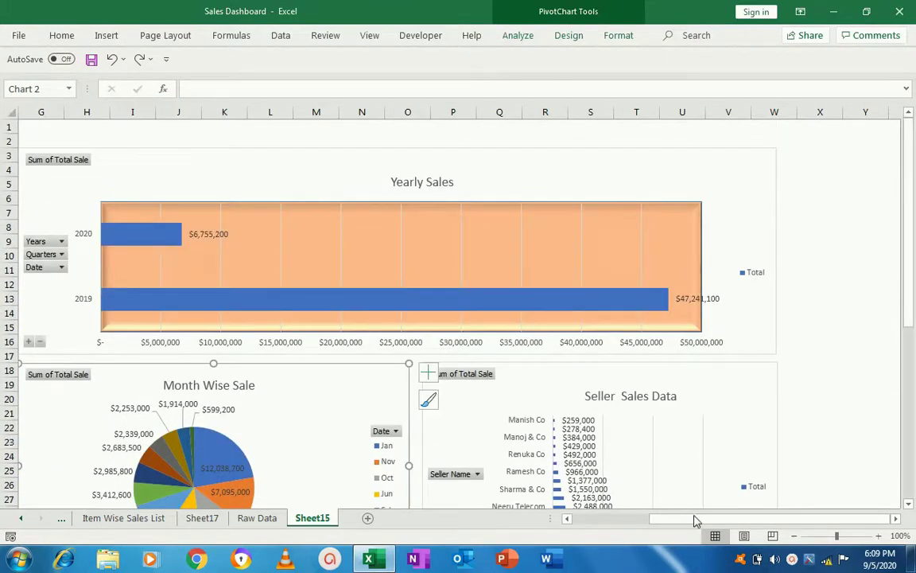
left_click_drag(694, 519, 590, 521)
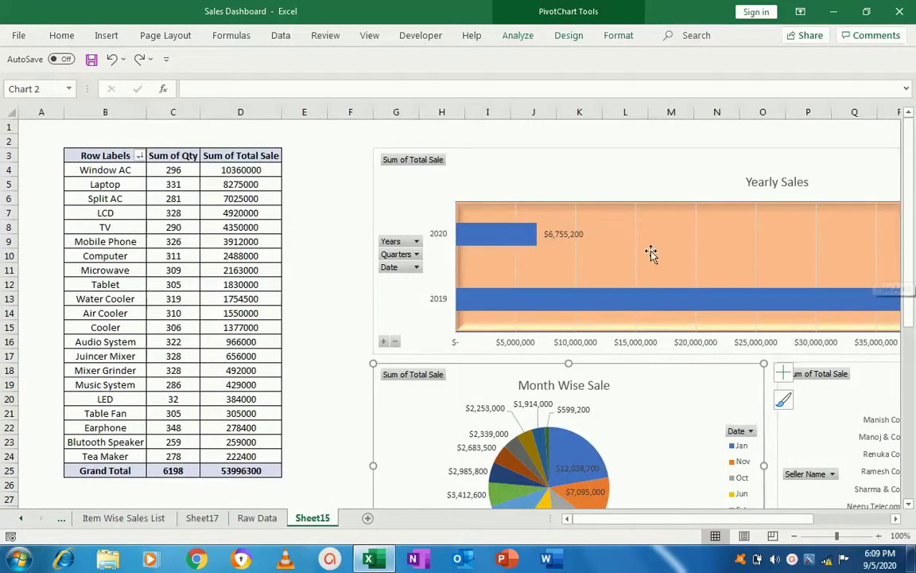
left_click(93, 158)
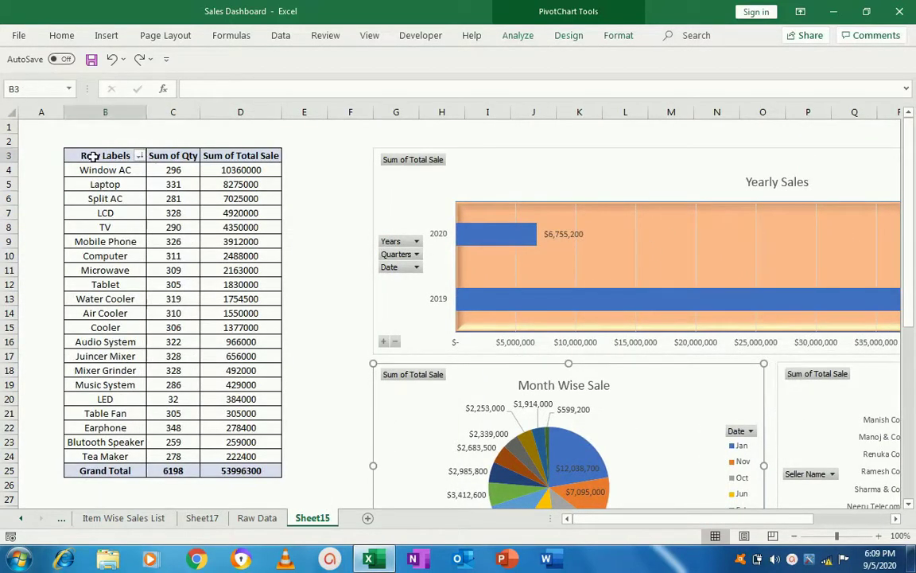
left_click(337, 156)
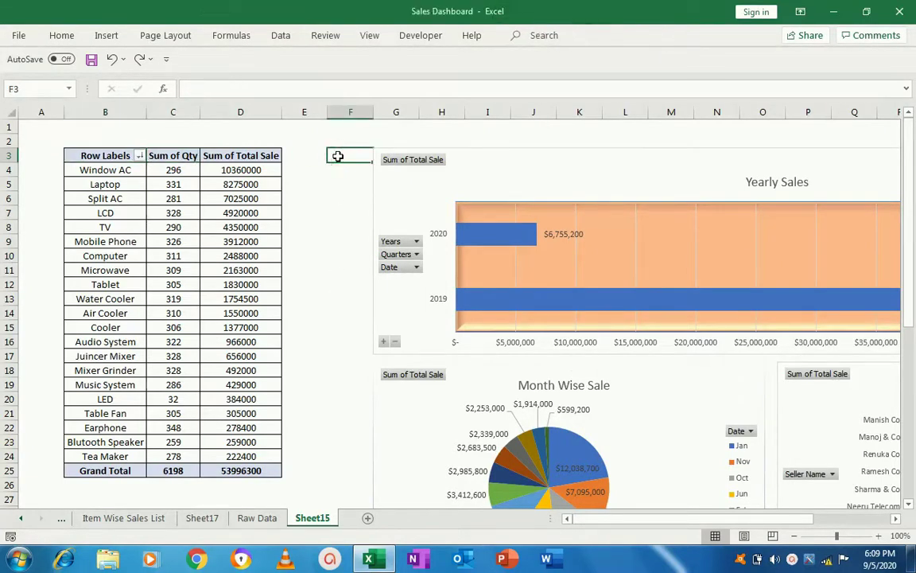
left_click(512, 191)
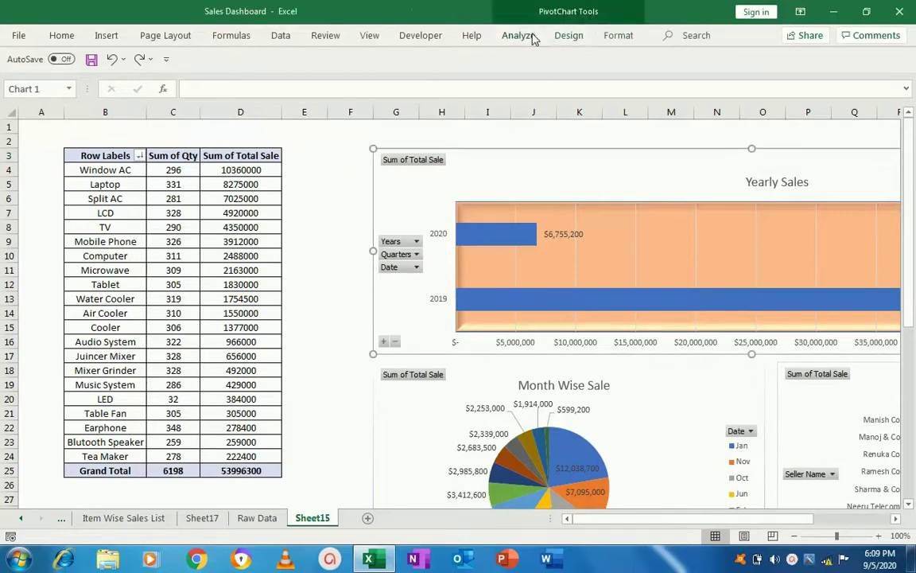
left_click(521, 36)
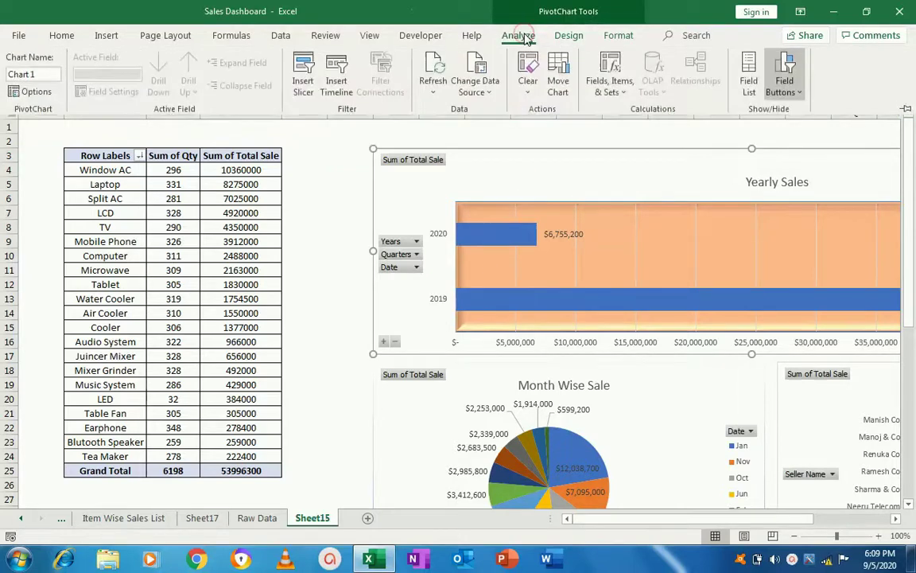
Insert a Years slicer (2019, 2020) and size it as a narrow, tall panel beside the pivot table.
left_click(302, 79)
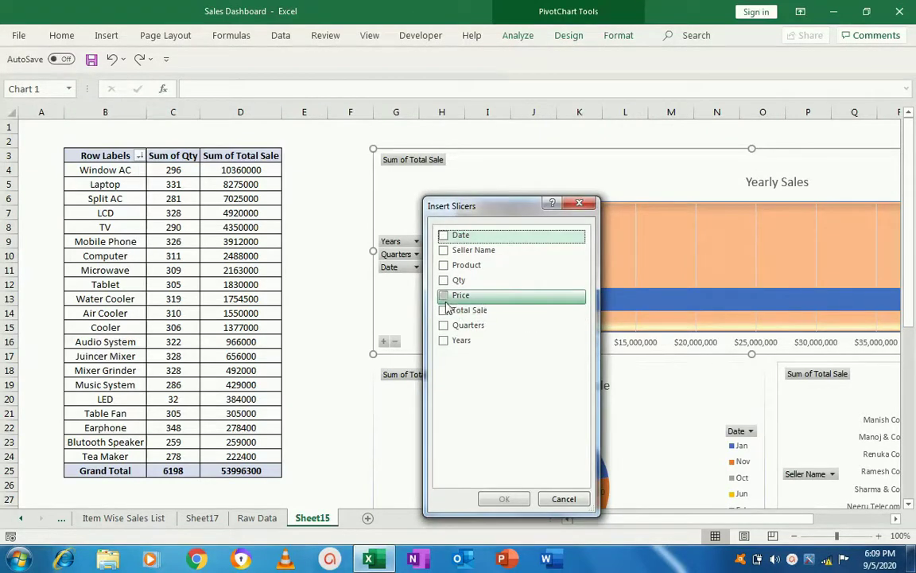
left_click(444, 341)
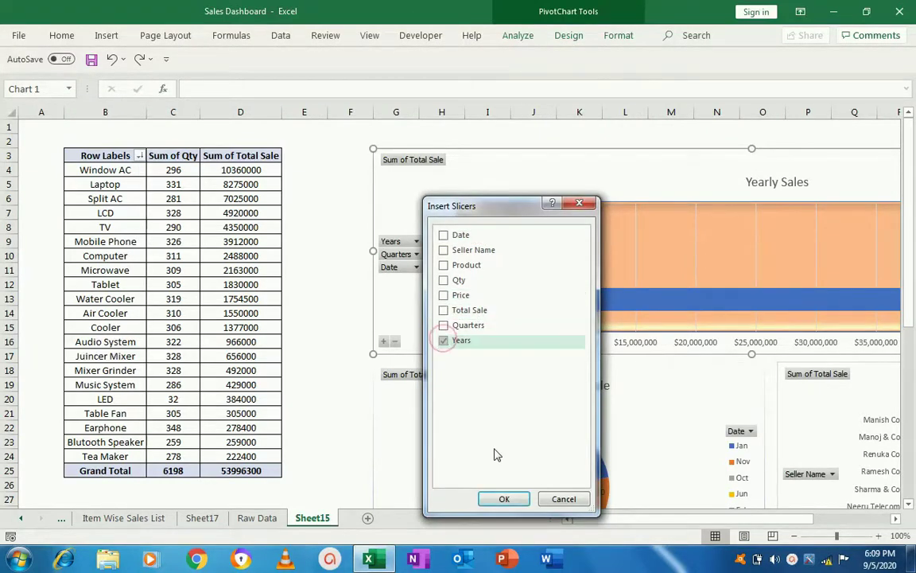
left_click(503, 497)
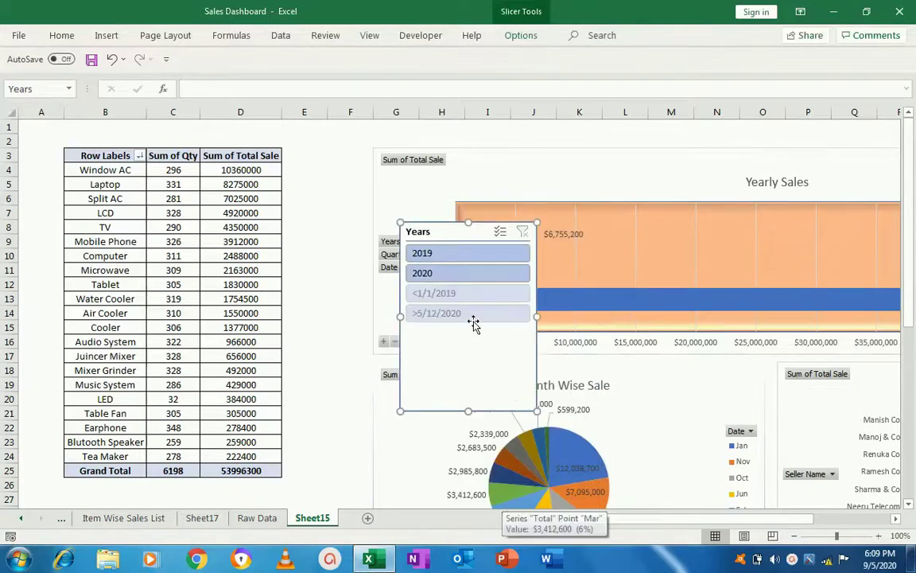
left_click_drag(448, 231, 328, 159)
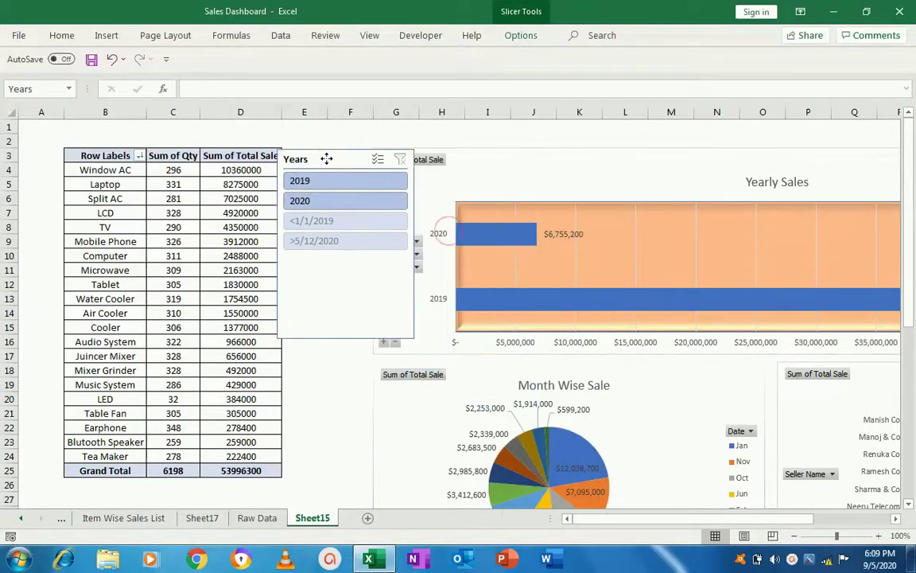
left_click_drag(328, 159, 332, 156)
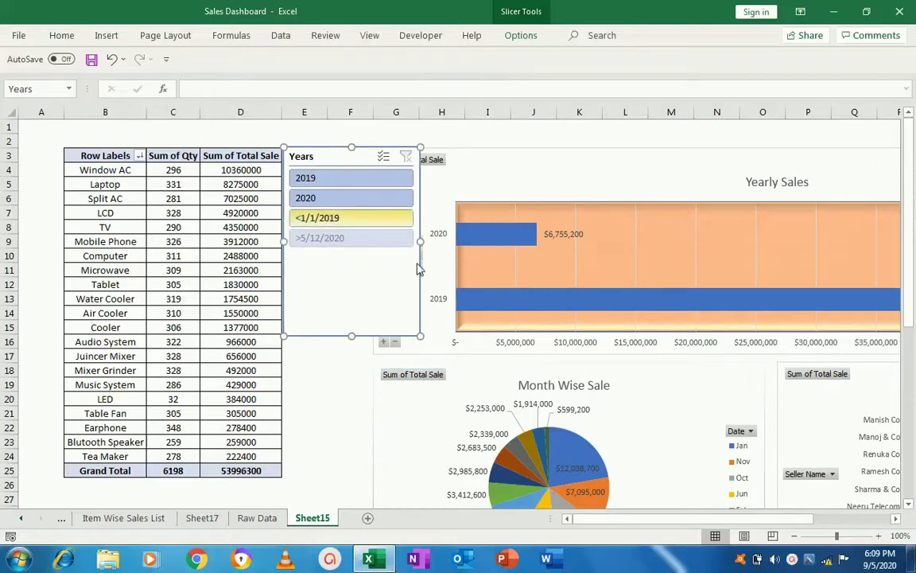
left_click_drag(421, 240, 366, 255)
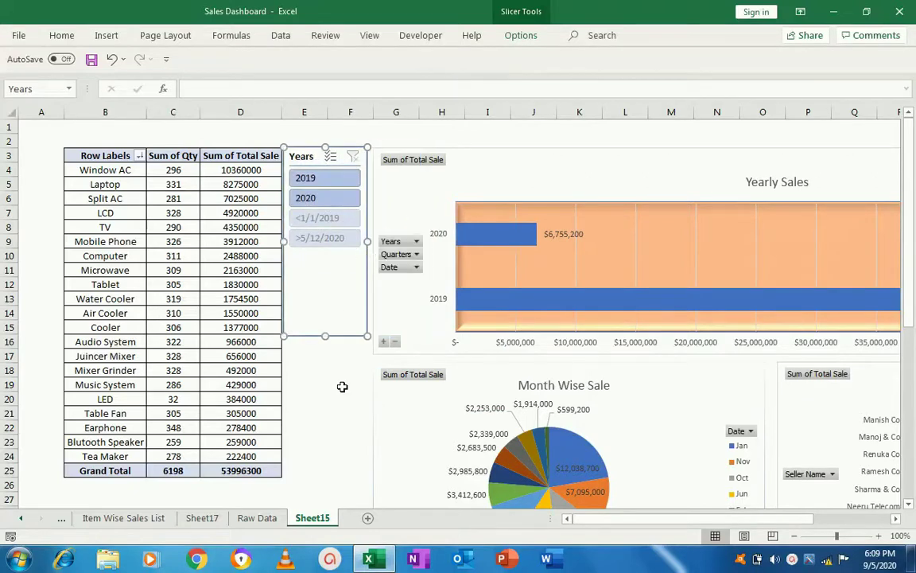
left_click(342, 409)
left_click(331, 325)
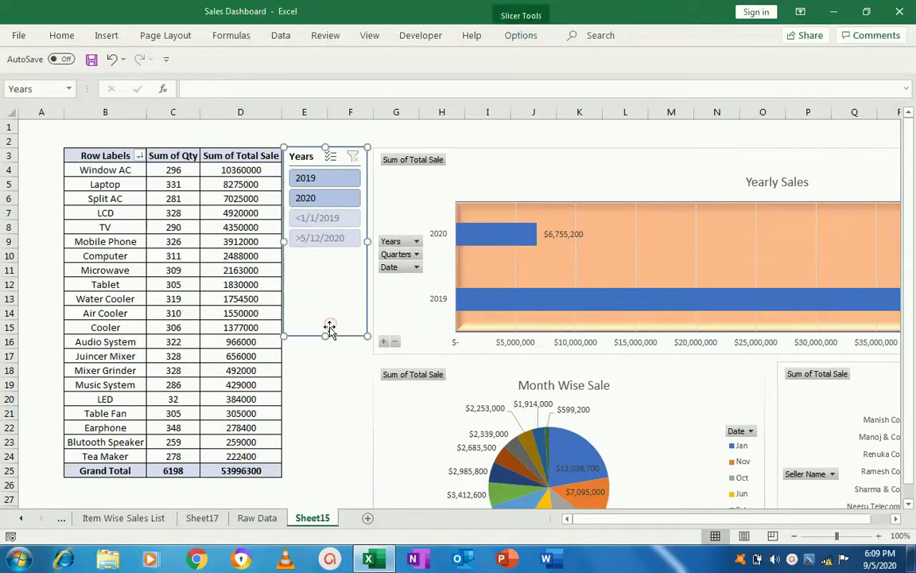
left_click_drag(325, 338, 324, 352)
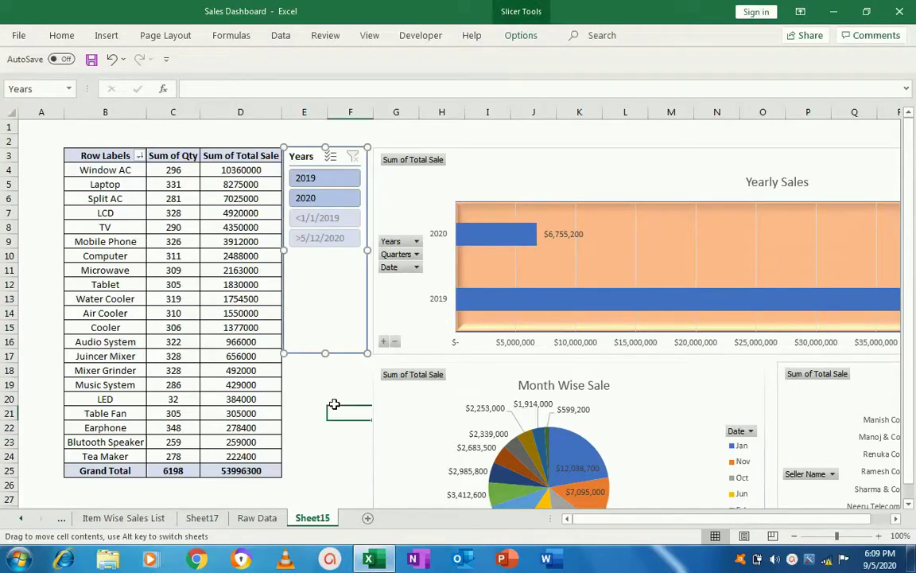
left_click(334, 410)
left_click(402, 421)
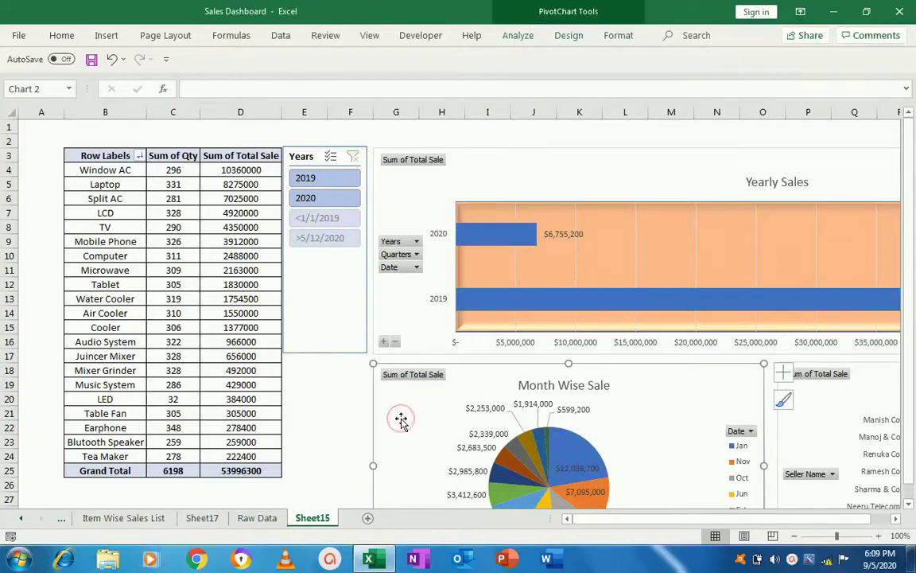
left_click(524, 41)
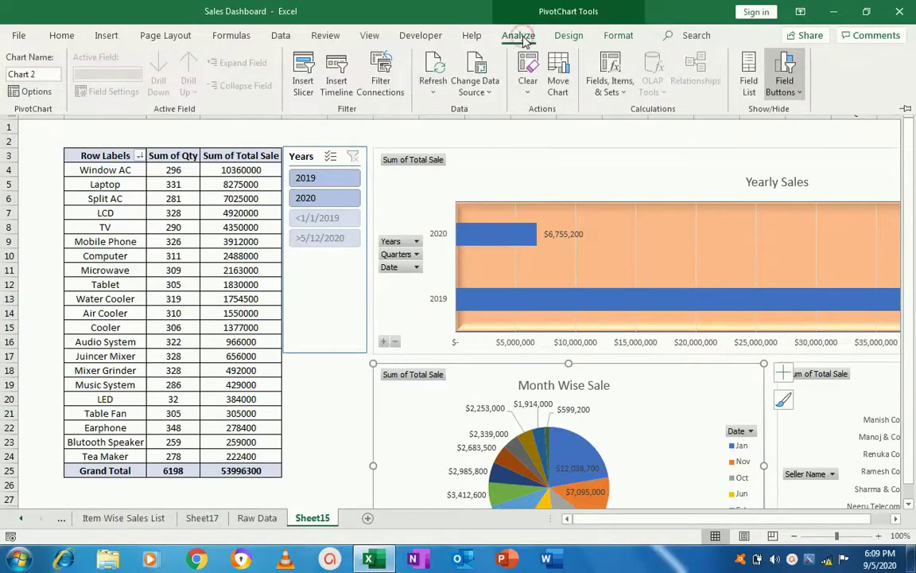
Insert a Date slicer and place it under the Years slicer at matching width.
left_click(300, 76)
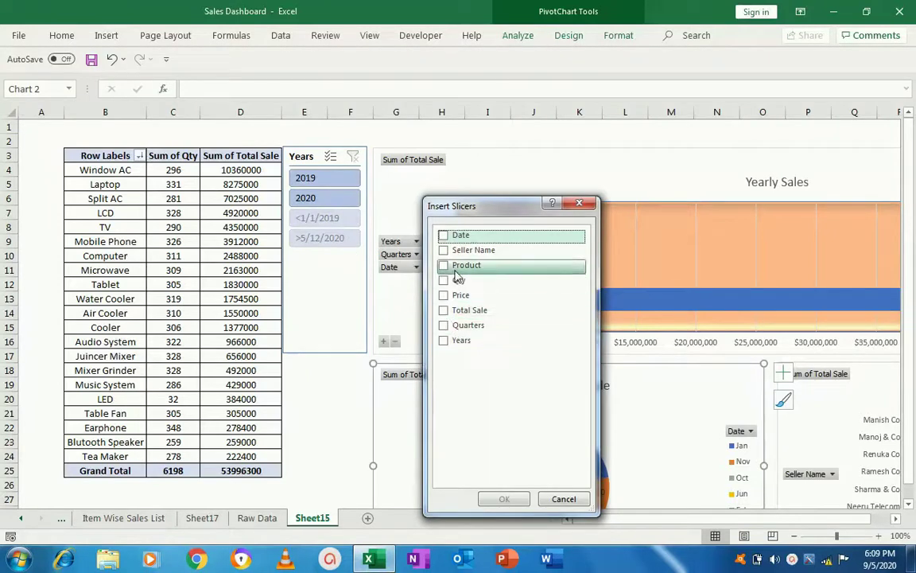
left_click(444, 235)
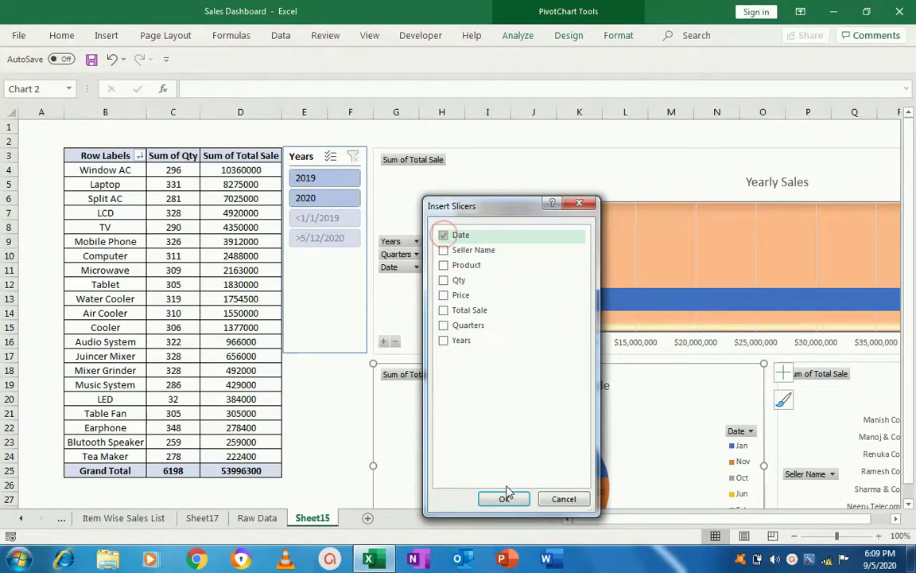
left_click(504, 498)
left_click(462, 232)
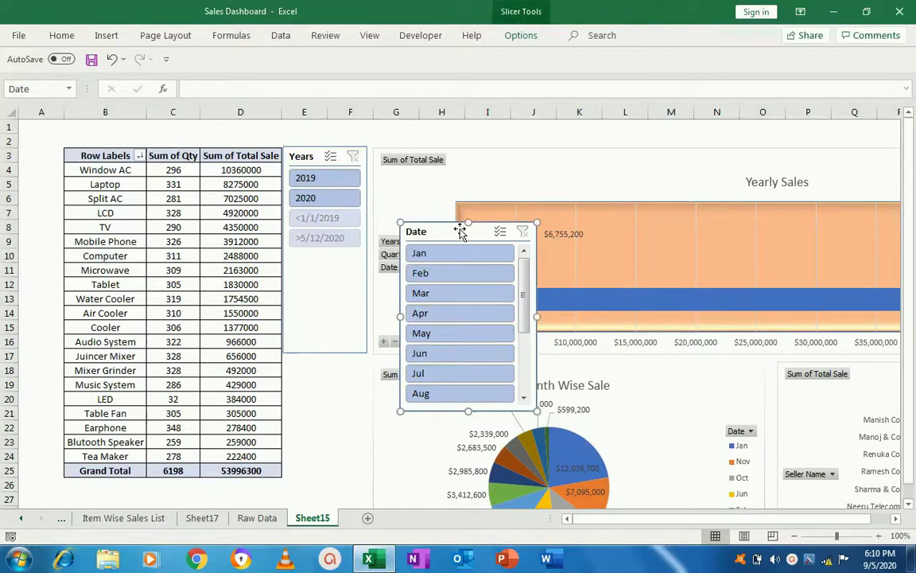
left_click_drag(450, 236, 321, 375)
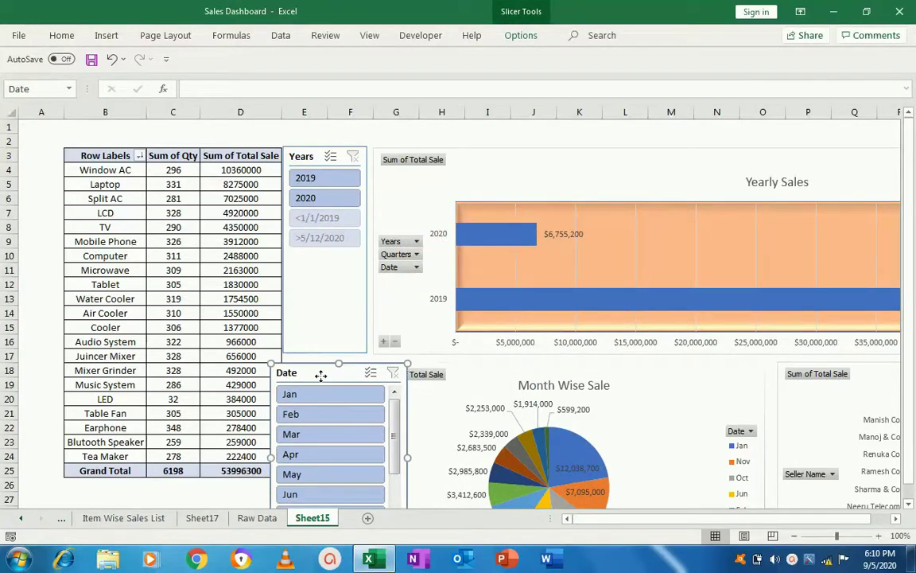
left_click_drag(407, 457, 367, 454)
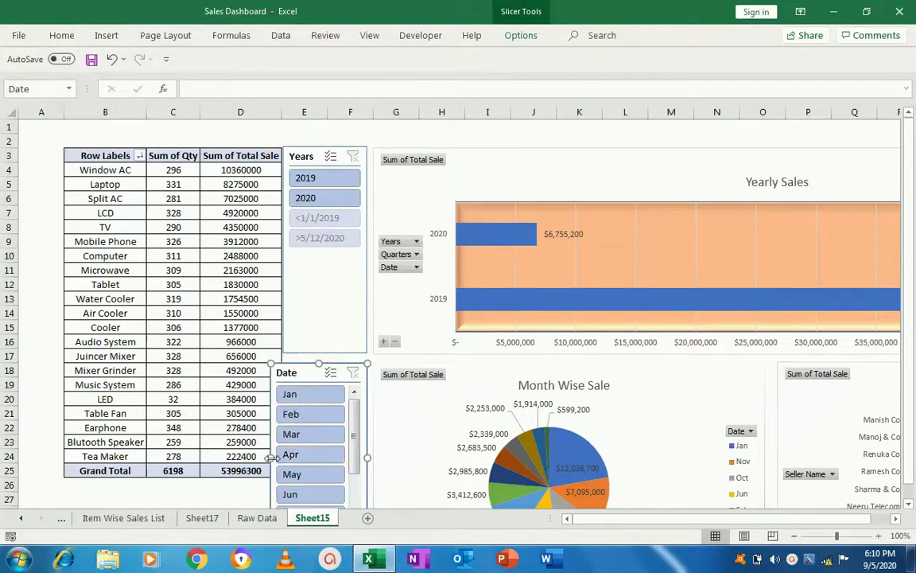
left_click_drag(271, 456, 282, 456)
left_click(209, 498)
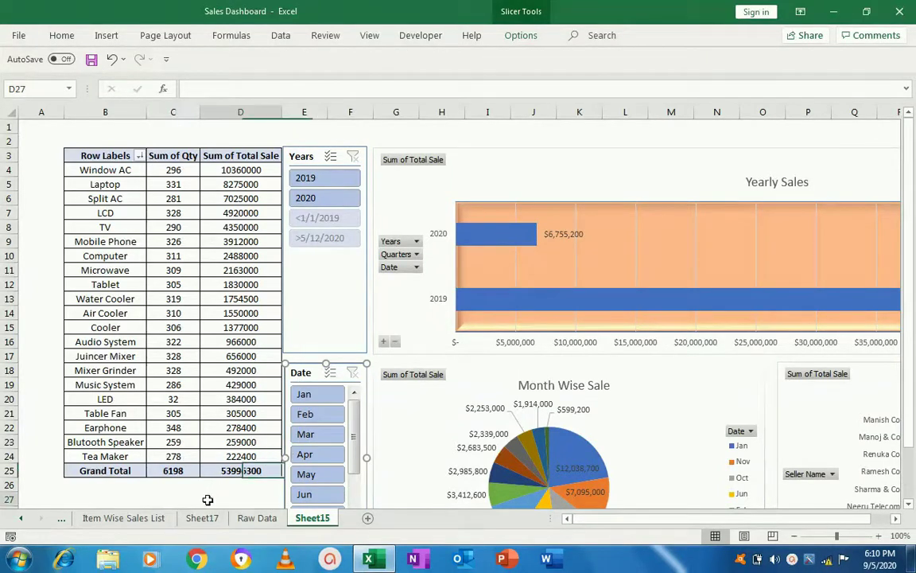
Stretch the Date slicer taller so months Jan through Sep are visible.
left_click_drag(914, 333, 914, 457)
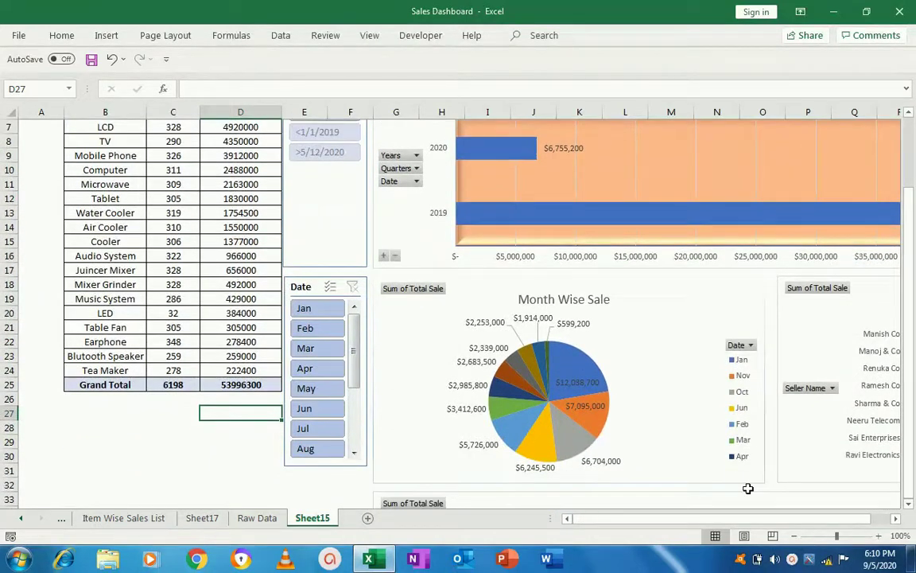
left_click(909, 506)
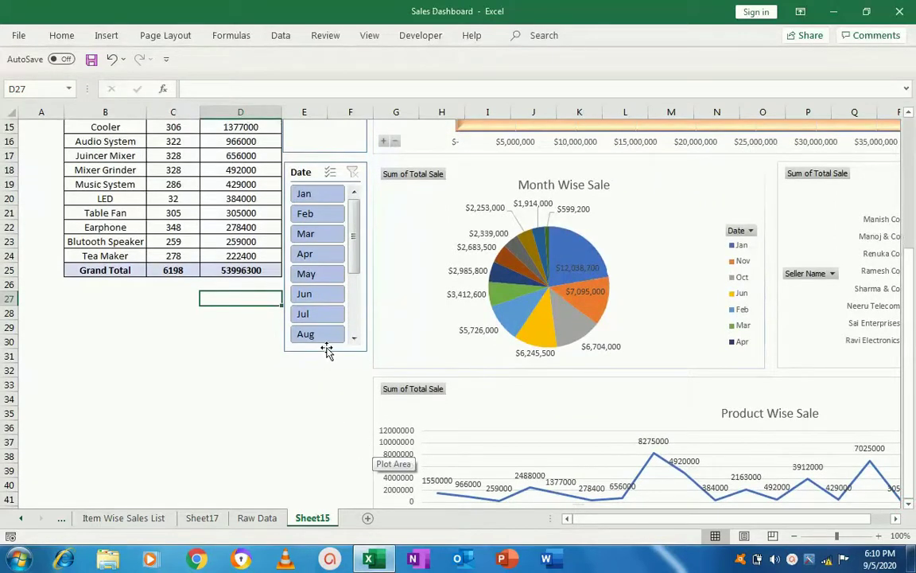
left_click(326, 351)
left_click_drag(327, 351, 325, 368)
left_click(321, 413)
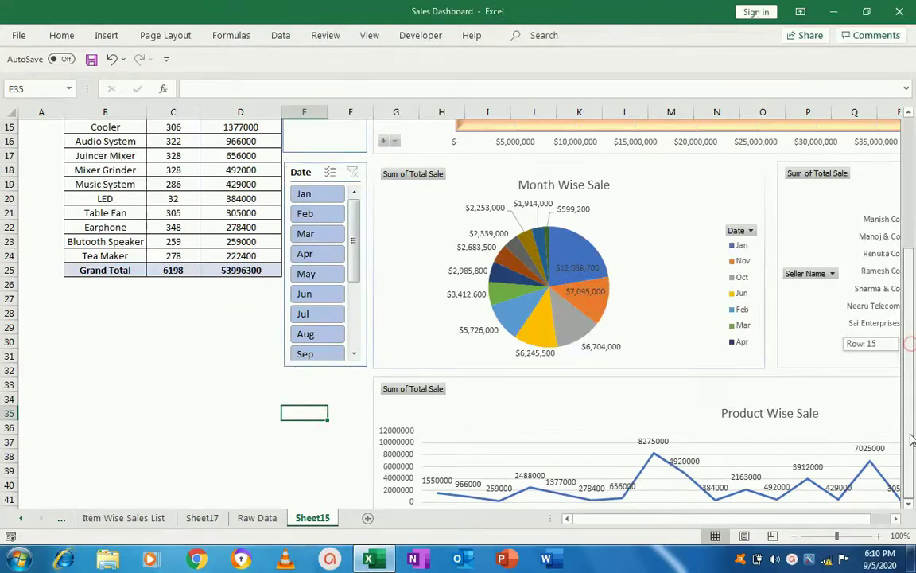
left_click(484, 414)
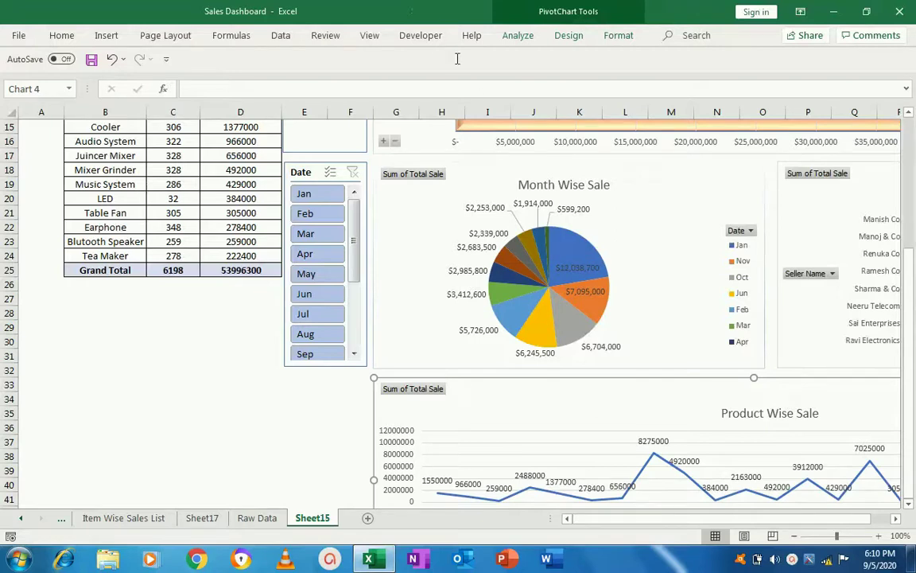
Insert a Product slicer and stack it below the Date slicer at the same width.
left_click(519, 40)
left_click(304, 80)
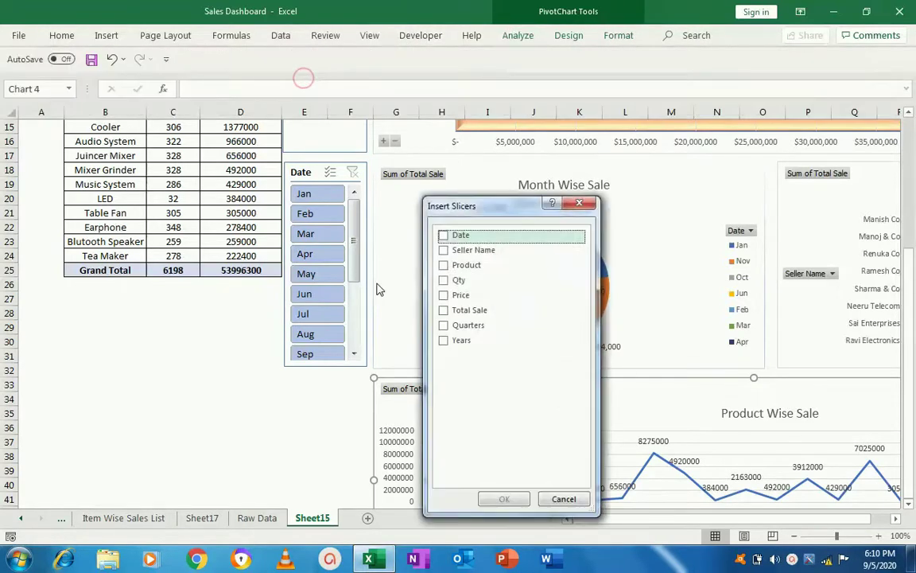
left_click(444, 266)
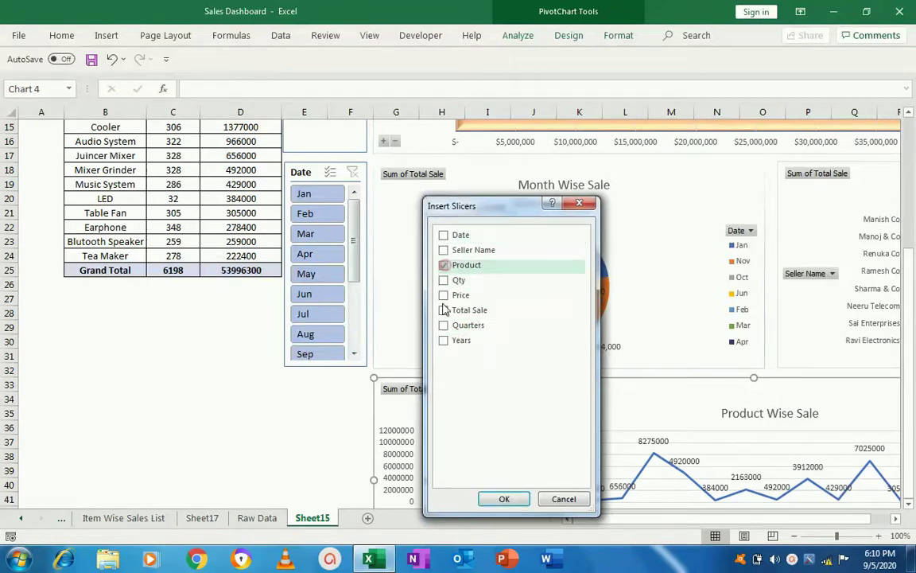
left_click(505, 499)
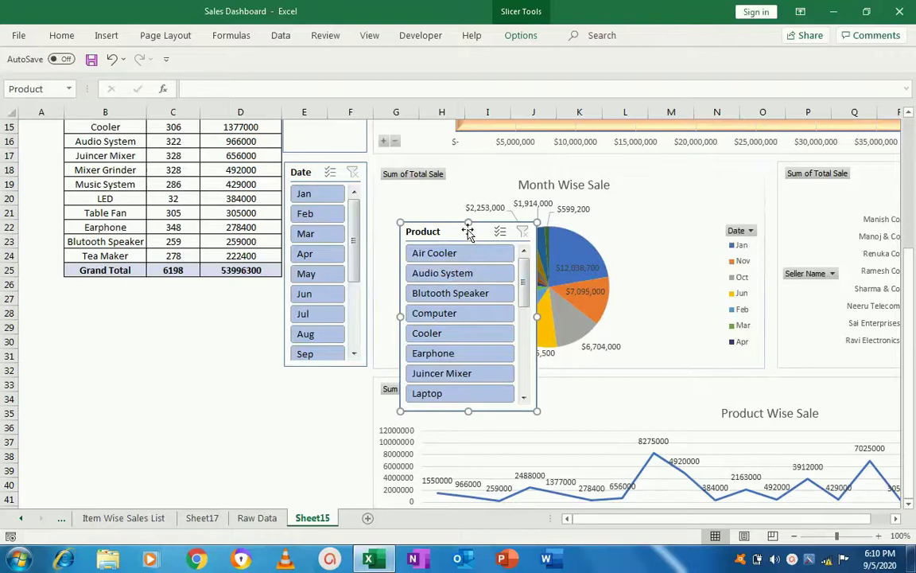
left_click_drag(486, 232, 315, 384)
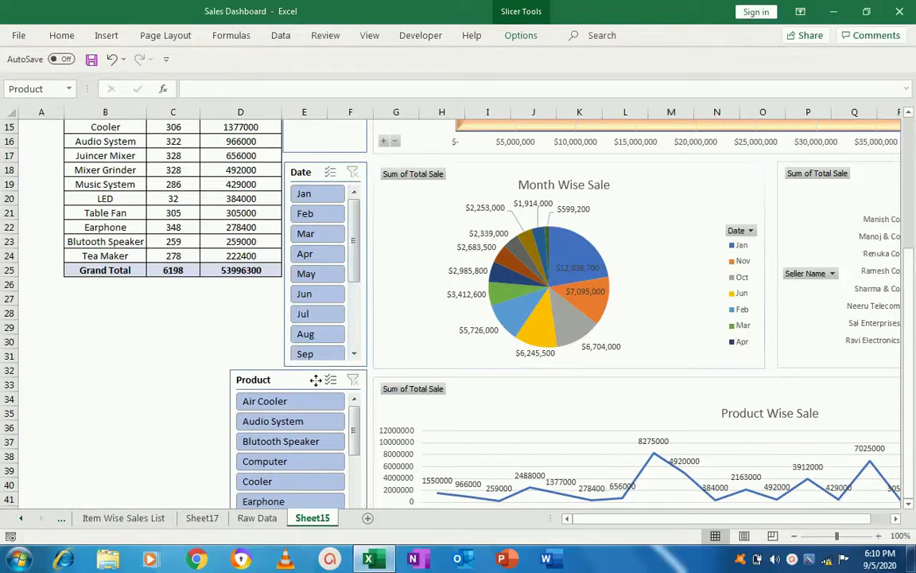
left_click_drag(315, 384, 316, 386)
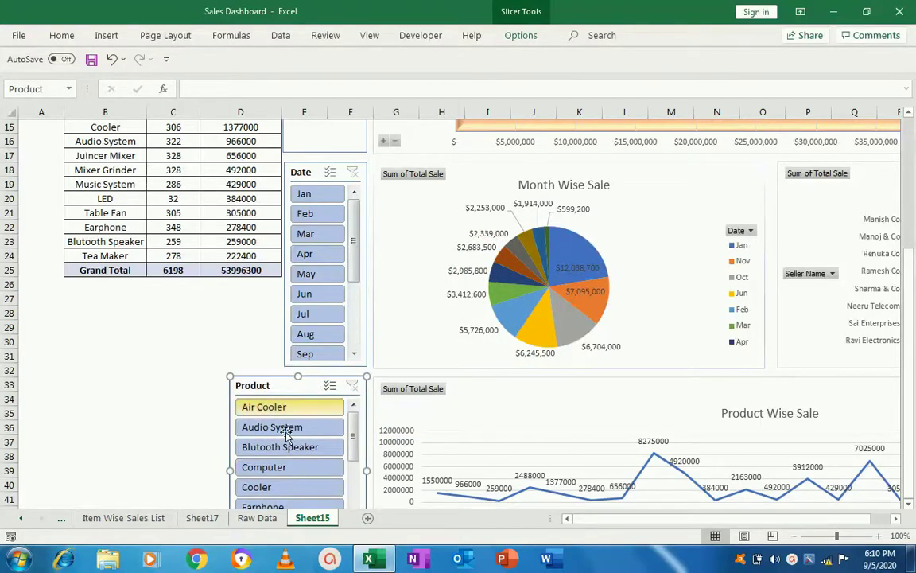
left_click_drag(230, 470, 280, 456)
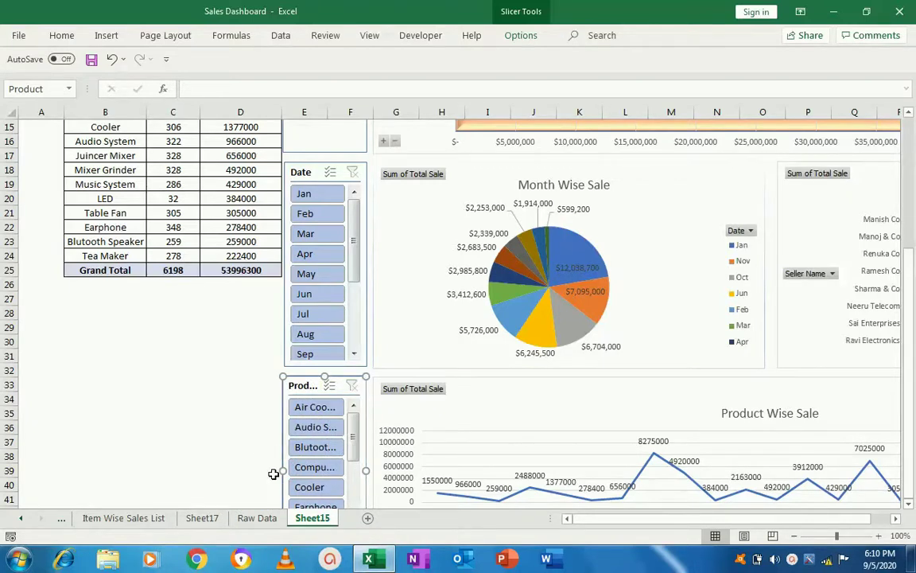
left_click_drag(282, 471, 275, 470)
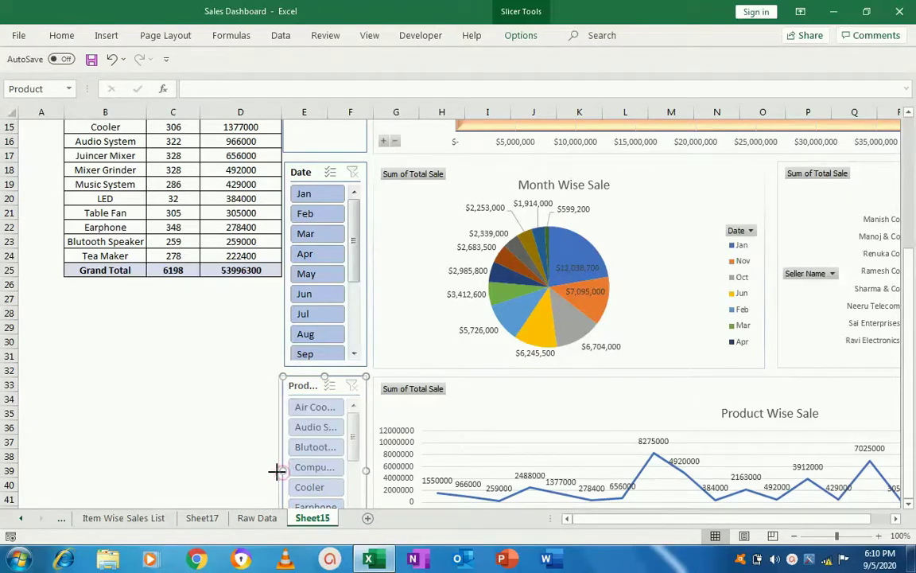
left_click(218, 441)
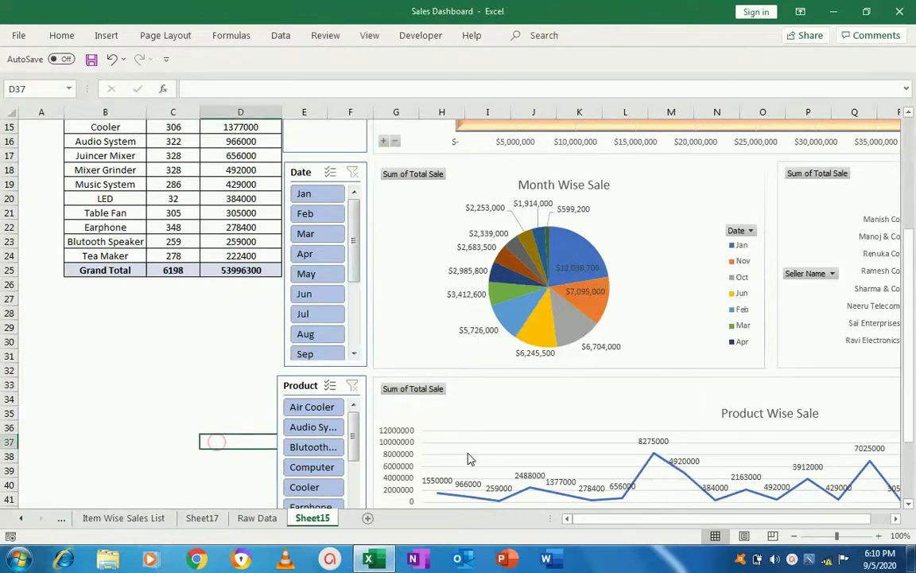
left_click_drag(913, 384, 912, 457)
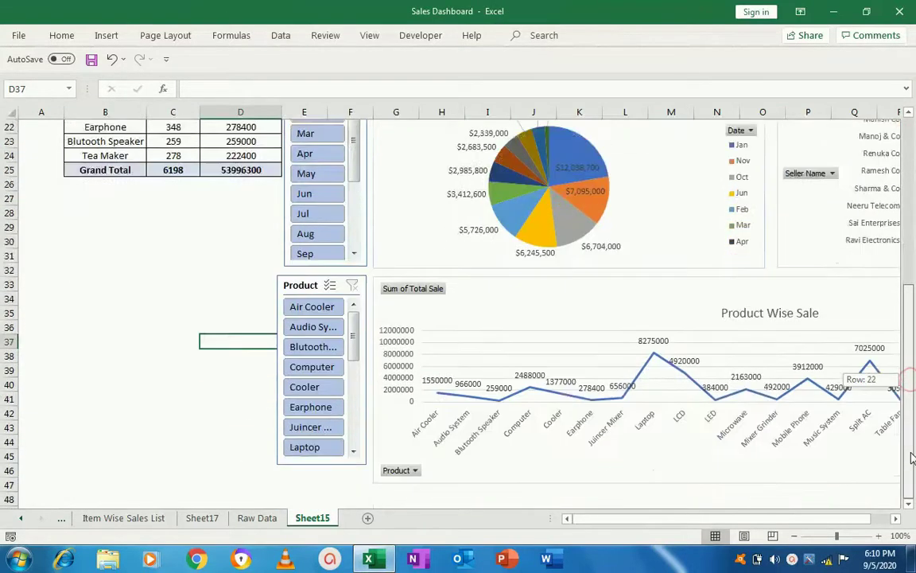
Filter the charts to Laptop, then clear the Product slicer filter to show all products.
left_click(318, 448)
left_click(325, 449)
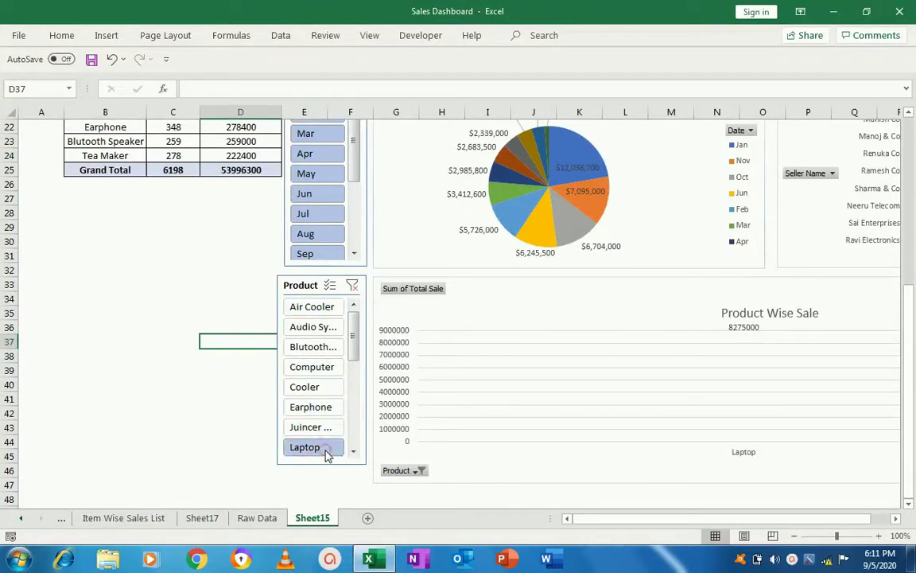
left_click(305, 470)
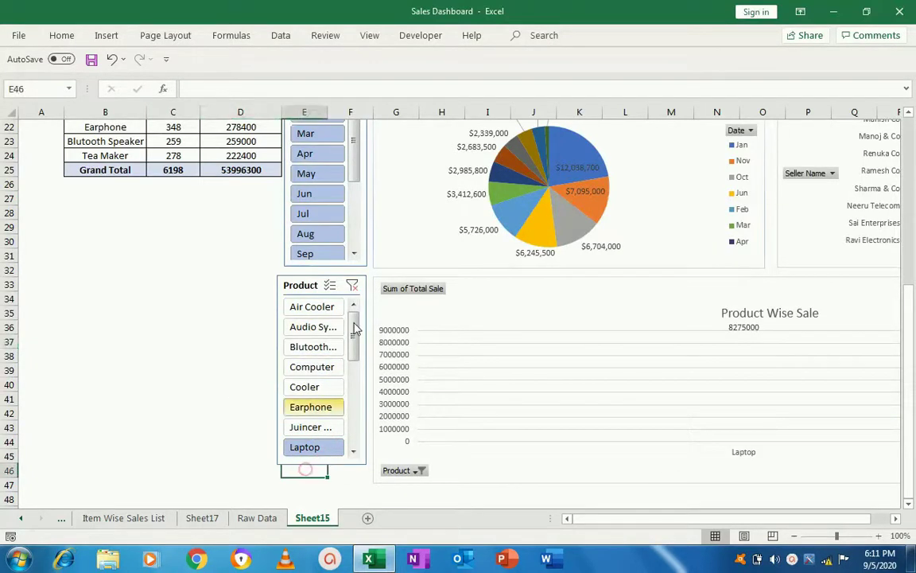
left_click(354, 288)
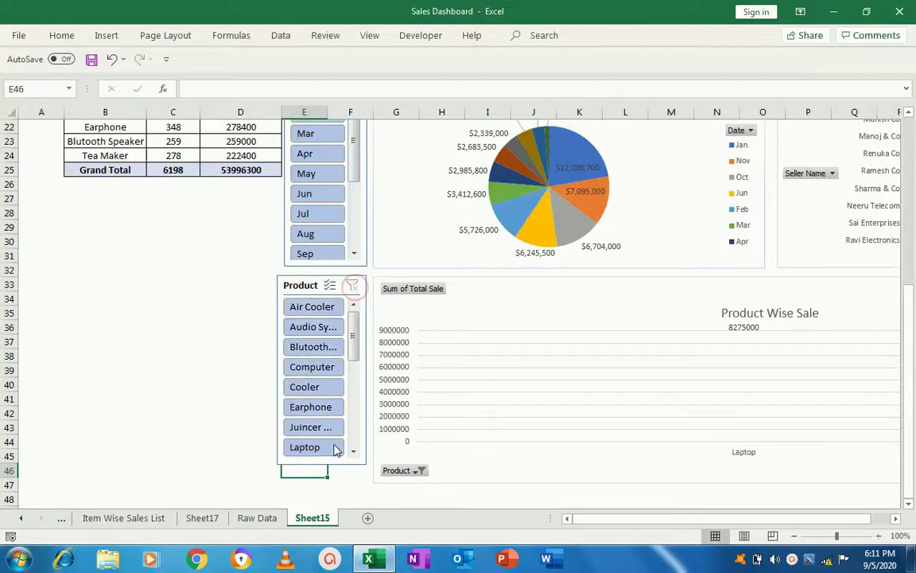
Stretch the Product slicer taller so its list reaches LCD.
left_click(312, 464)
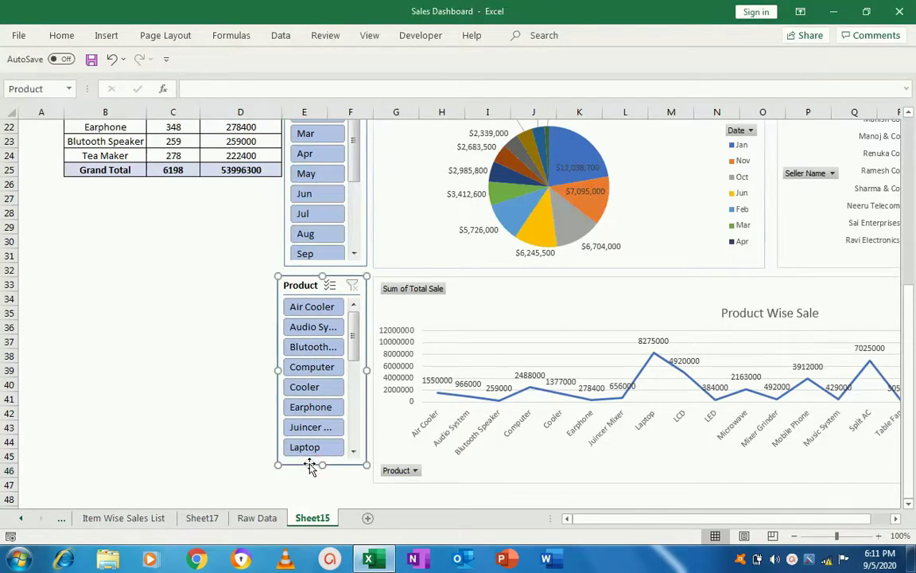
left_click_drag(319, 474, 318, 483)
left_click(237, 468)
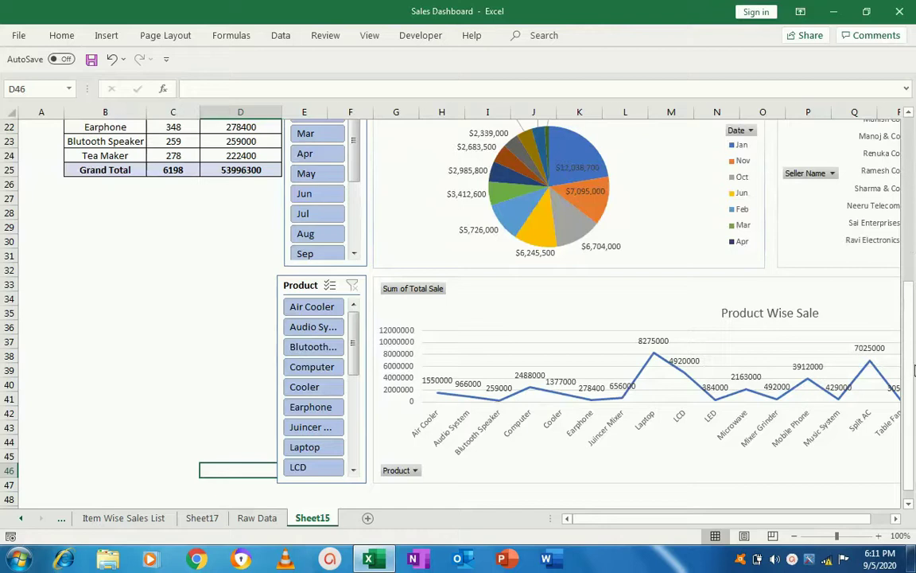
left_click_drag(909, 370, 911, 198)
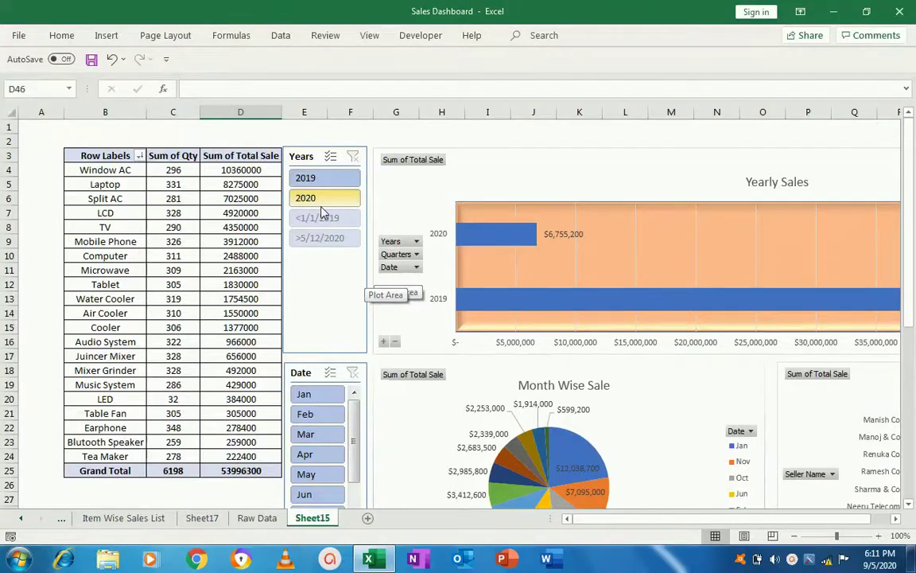
right_click(327, 156)
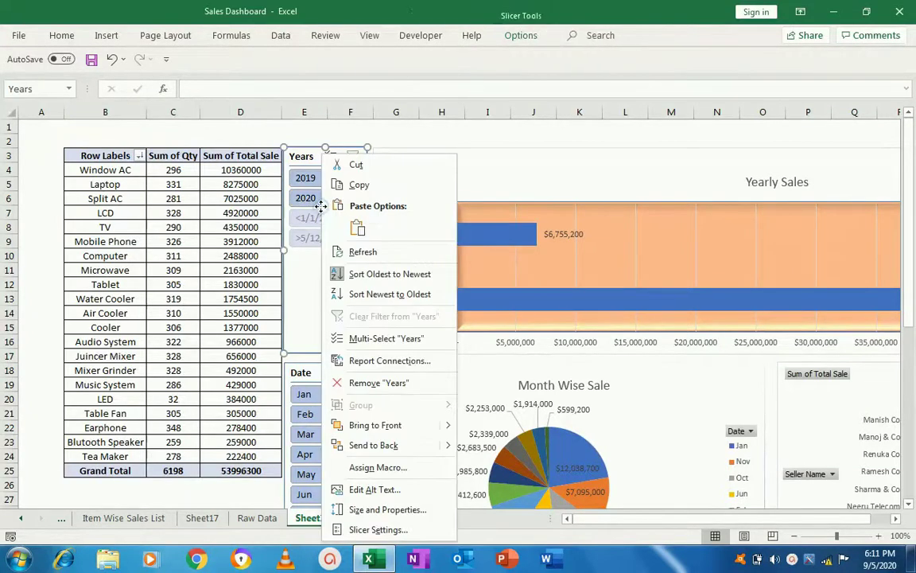
Connect the Years slicer to PivotTables 10, 11, 12 and 15 through Report Connections.
left_click(376, 362)
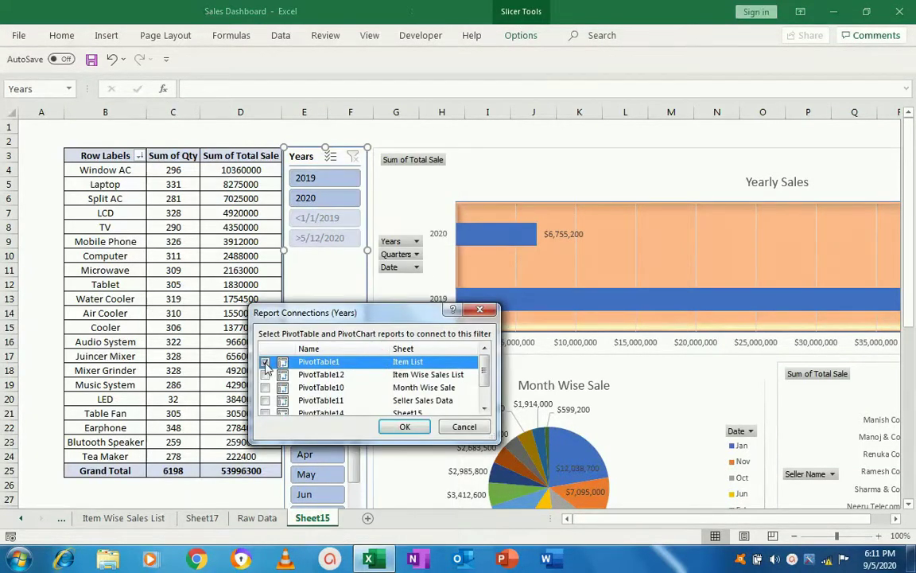
left_click(265, 374)
left_click(265, 388)
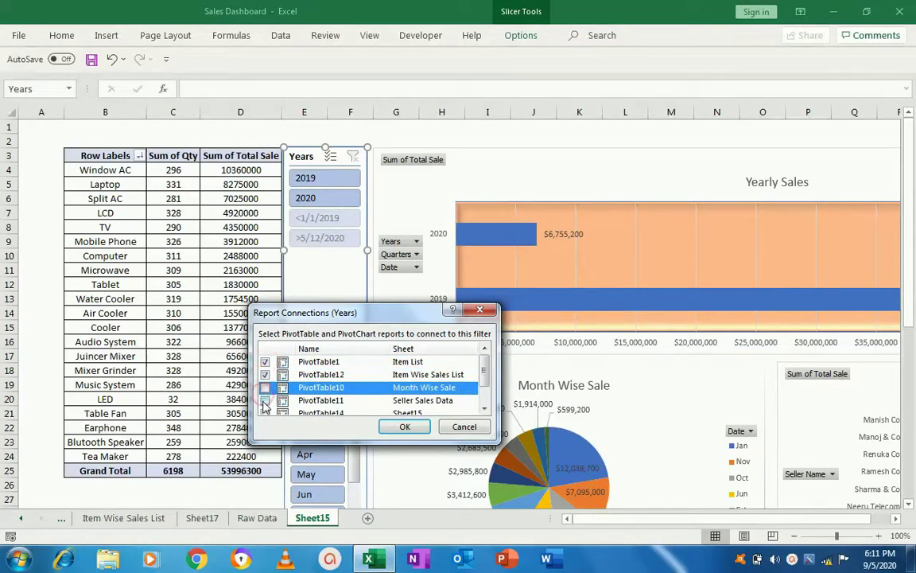
left_click(265, 388)
left_click(265, 413)
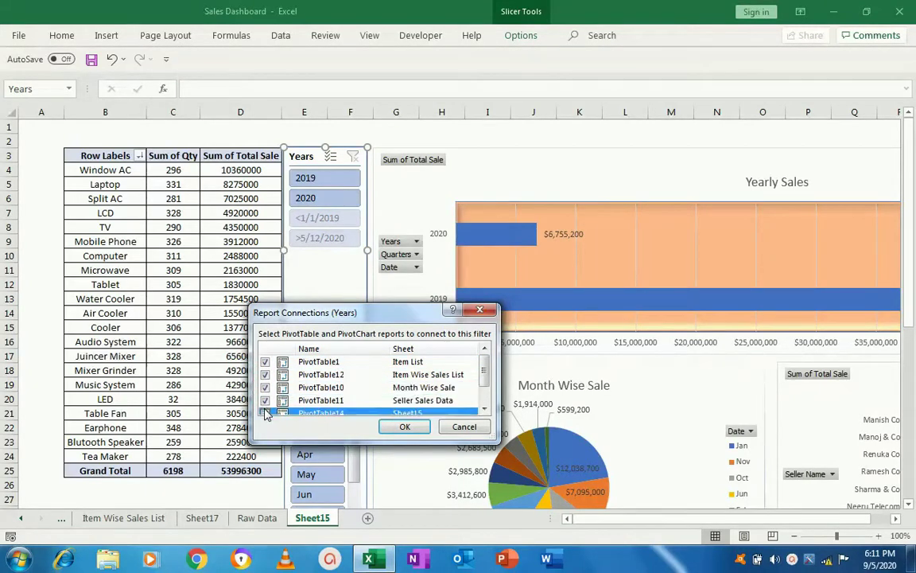
left_click_drag(483, 374, 484, 395)
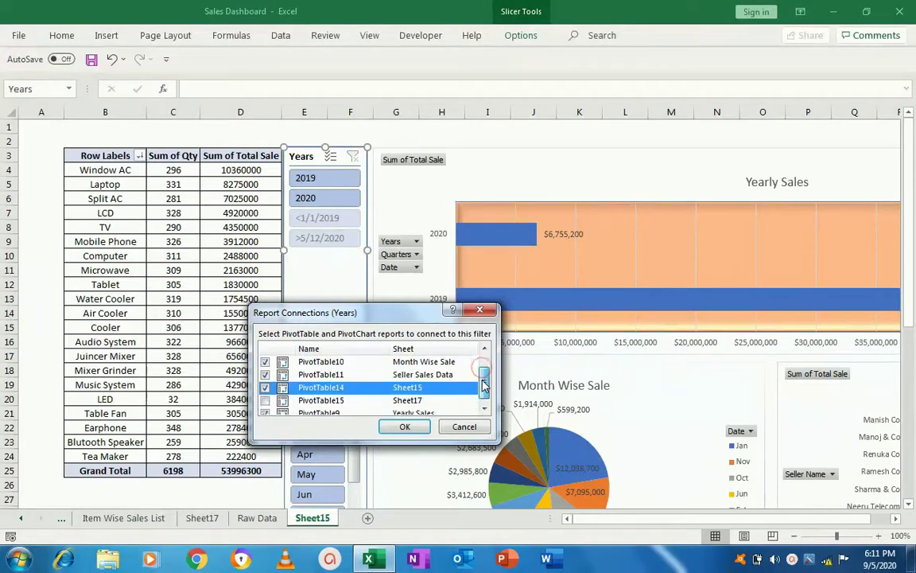
left_click(265, 395)
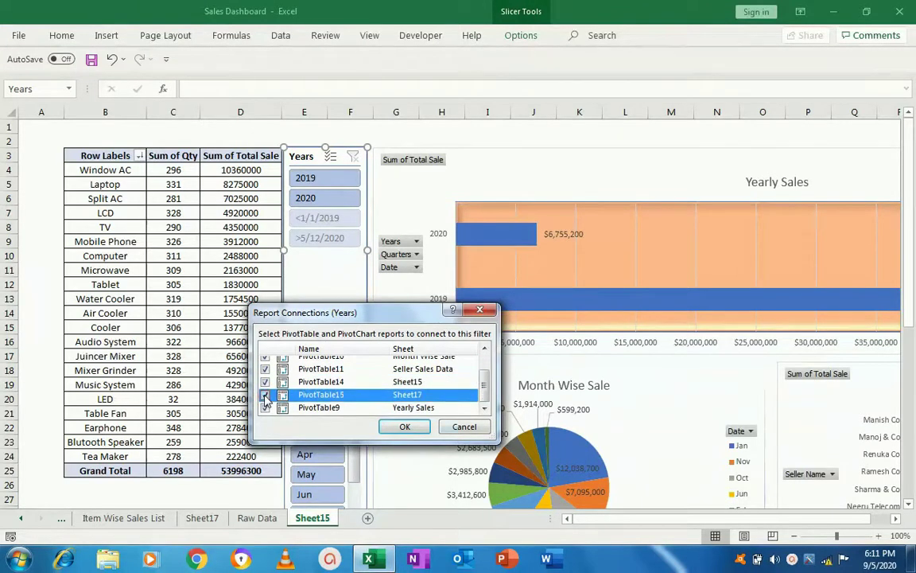
left_click(415, 427)
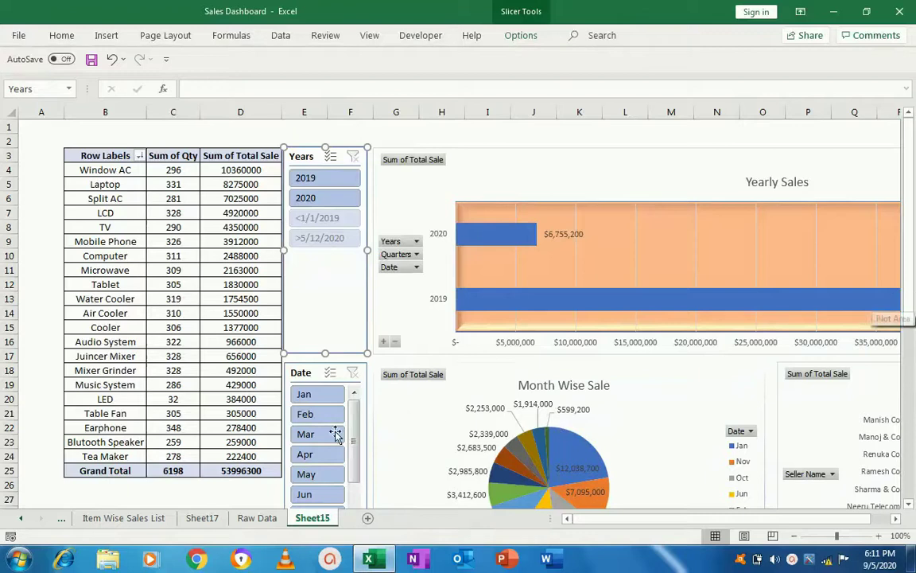
Test the Date slicer by filtering to Feb, then clear its filter.
left_click(316, 415)
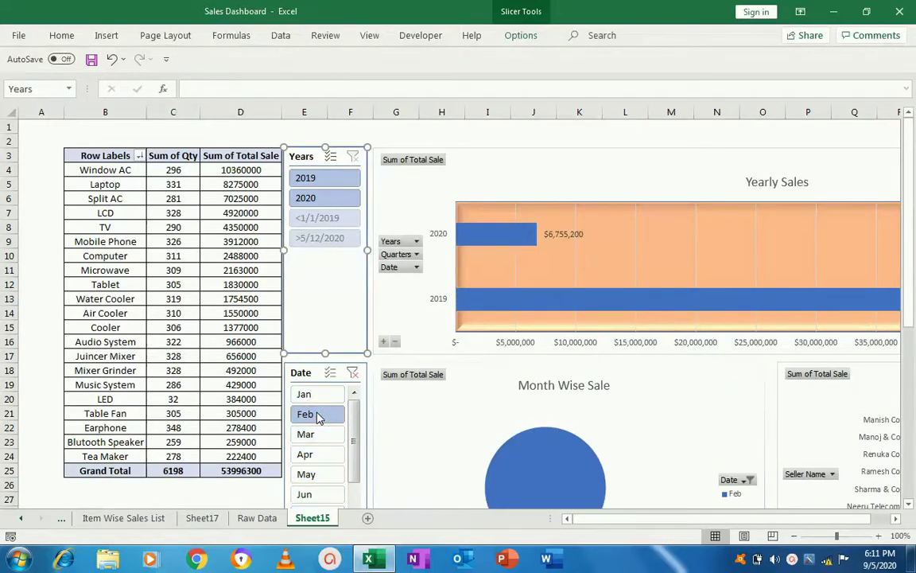
left_click(355, 374)
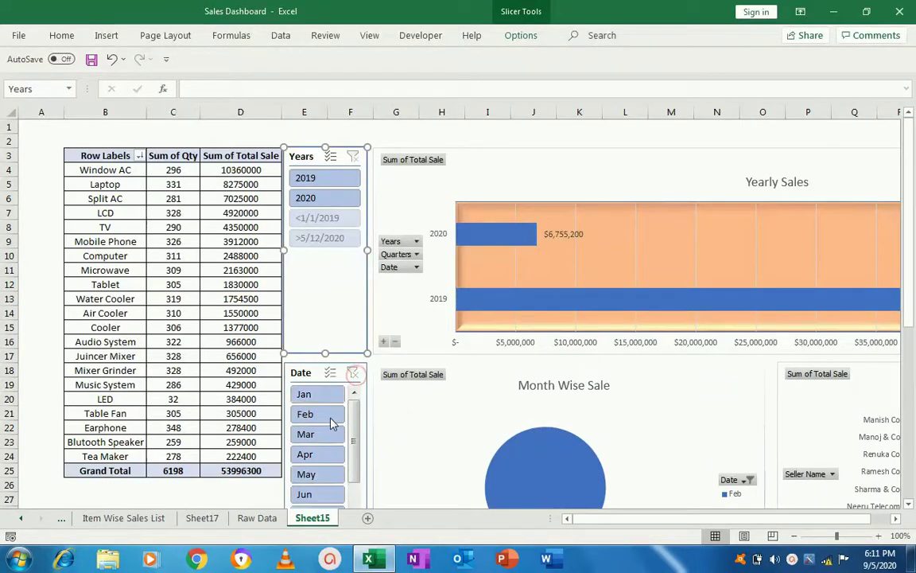
right_click(321, 435)
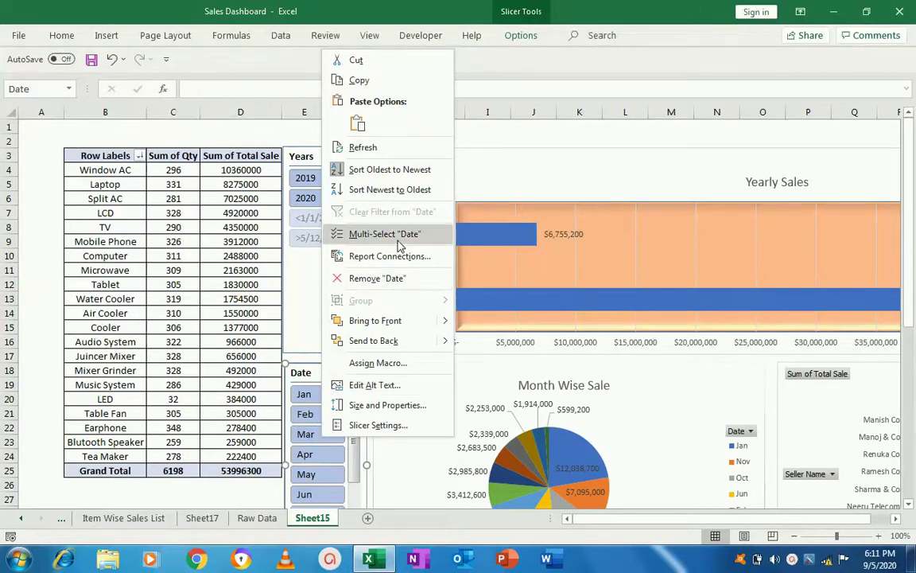
Link the Date slicer to PivotTables 9, 11, 12, 14 and 15 through Report Connections.
left_click(386, 256)
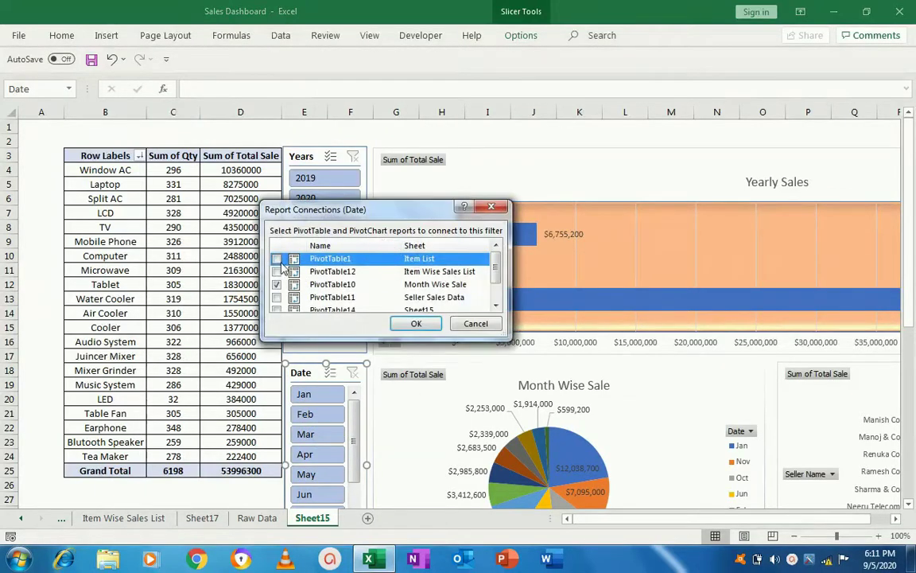
left_click(276, 272)
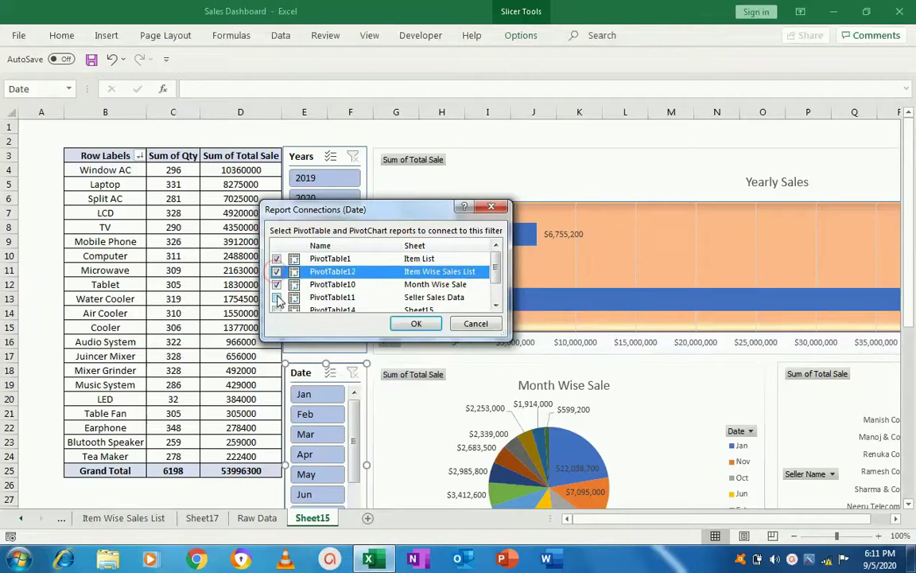
left_click(277, 297)
left_click(279, 311)
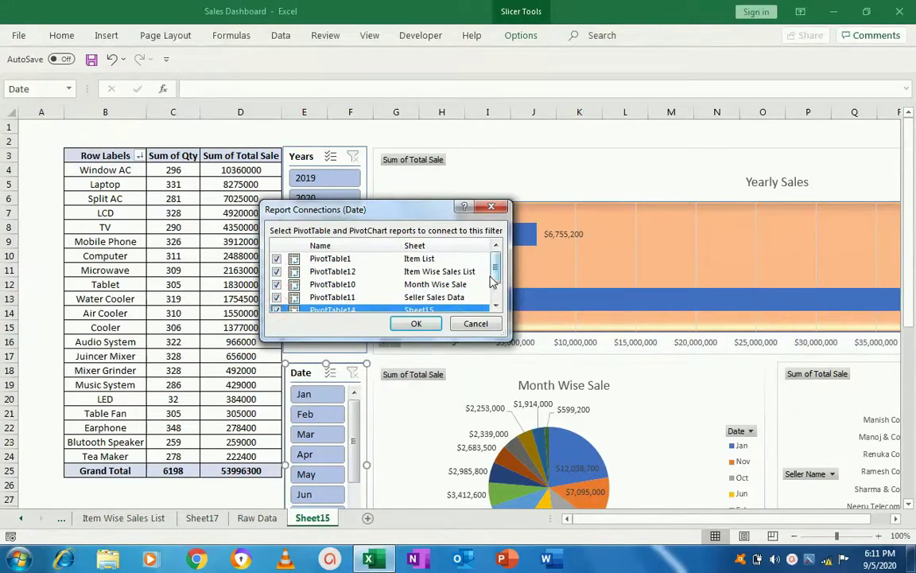
left_click(496, 306)
left_click(496, 307)
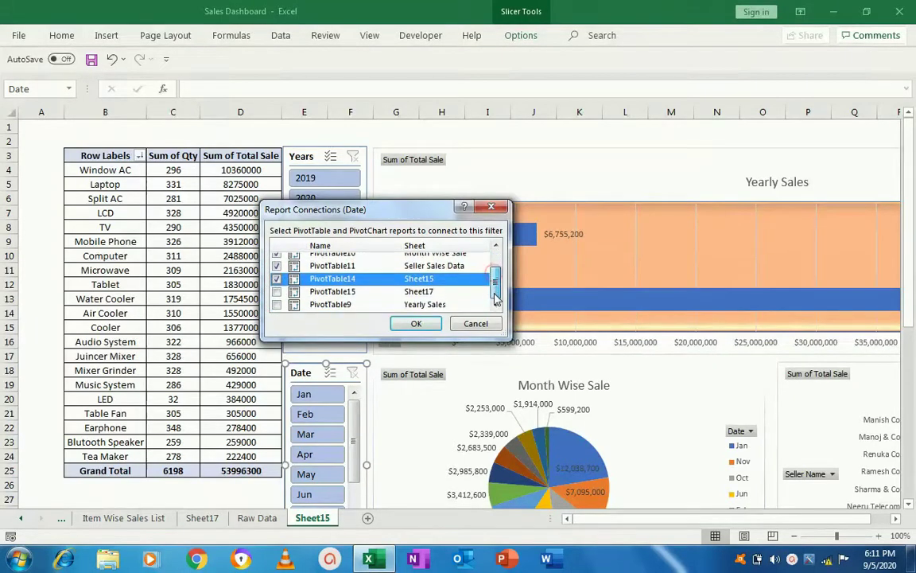
left_click(276, 292)
left_click(277, 306)
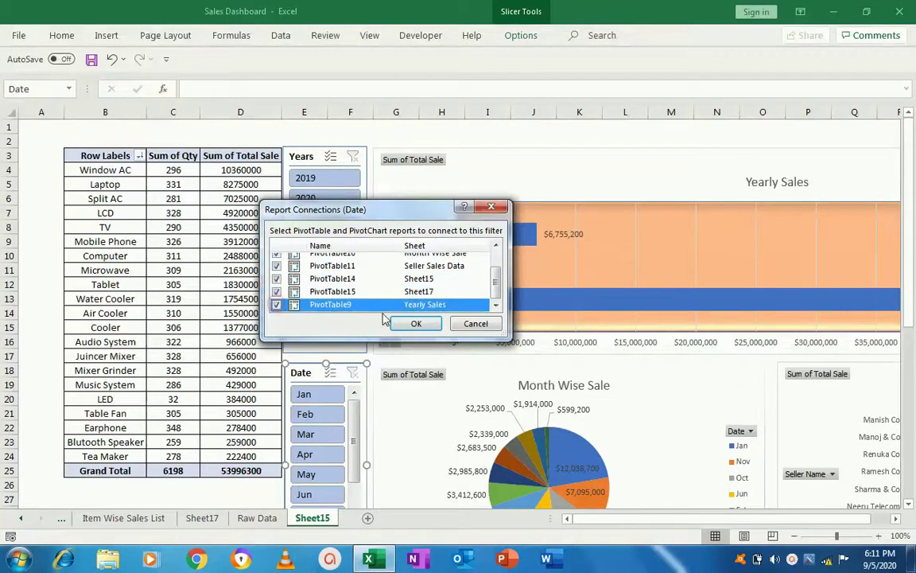
left_click(413, 323)
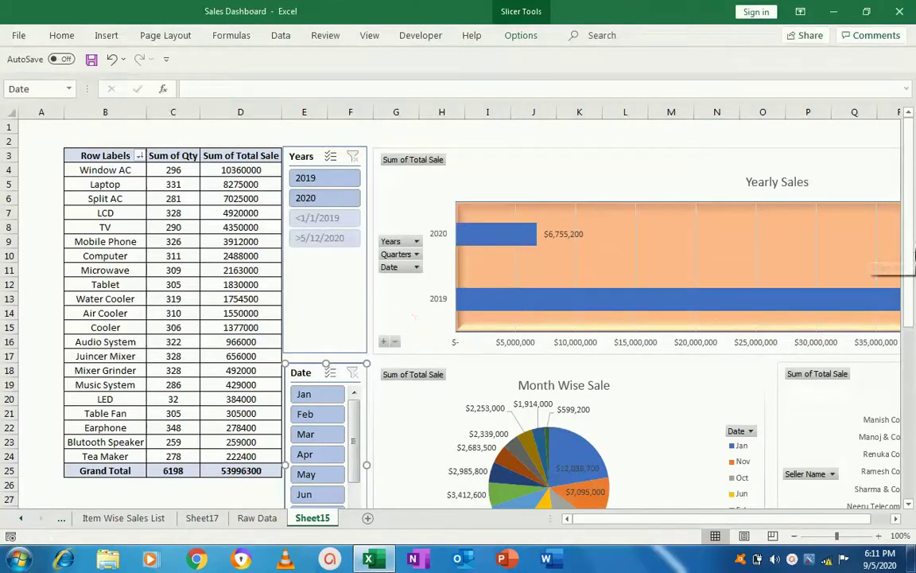
scroll(907, 355, "down", 4)
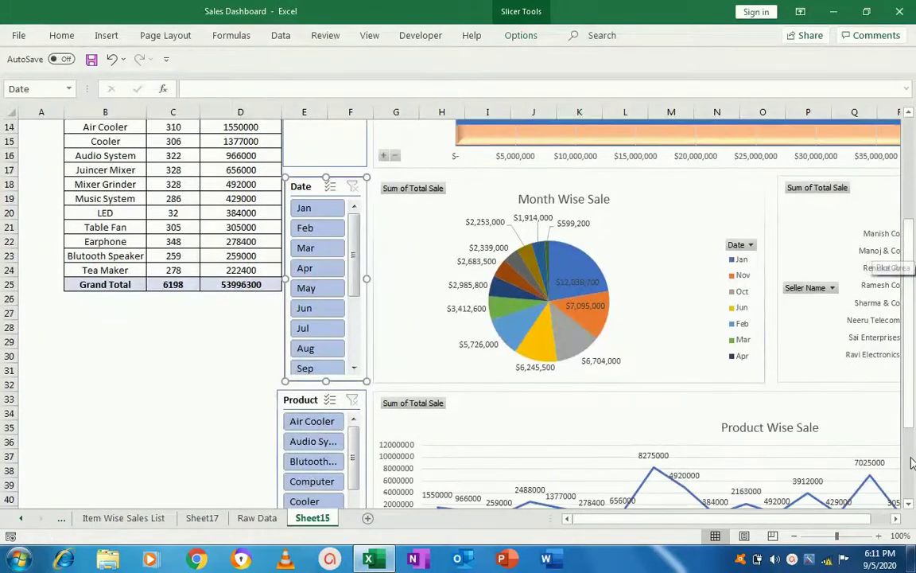
left_click(314, 448)
Tick PivotTables 1, 9, 10, 11 and 14 in the Product slicer's Report Connections.
right_click(315, 448)
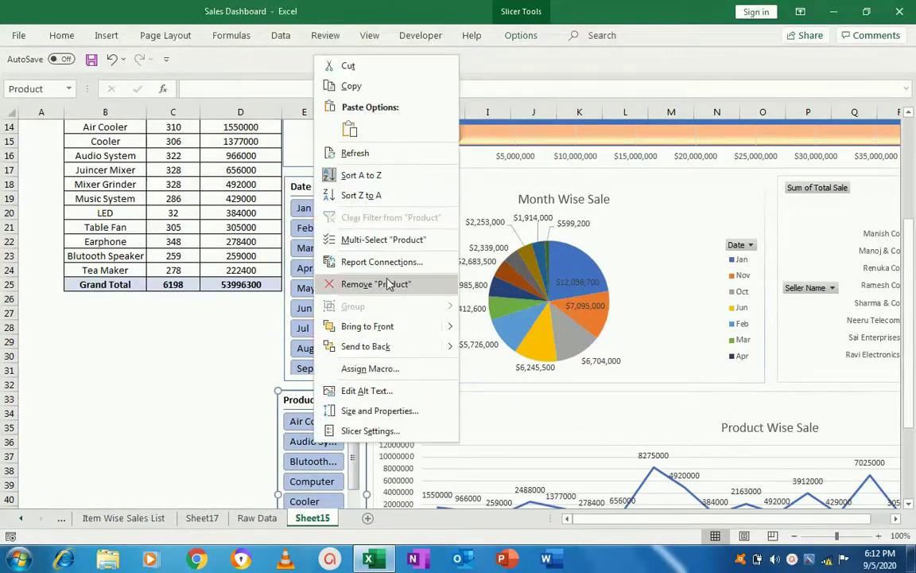
left_click(381, 264)
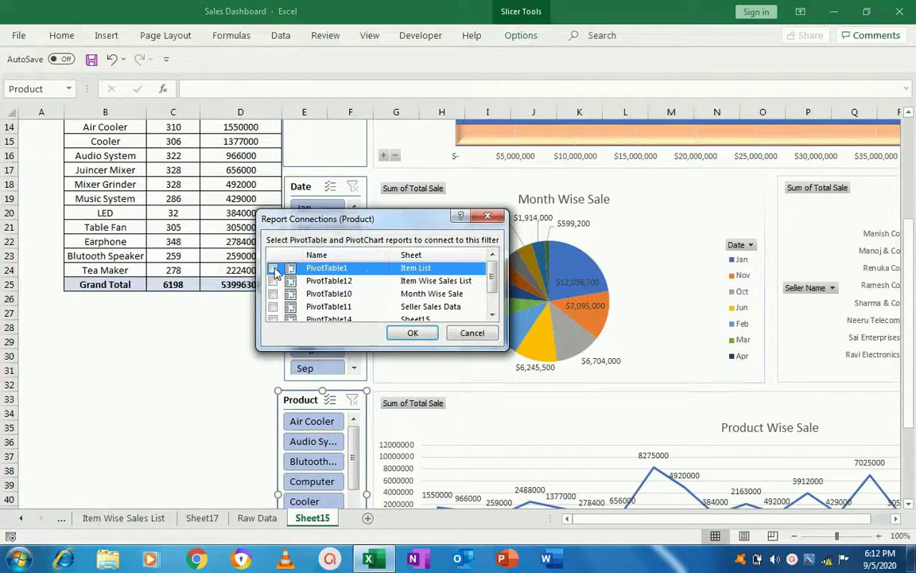
left_click(273, 281)
left_click(273, 293)
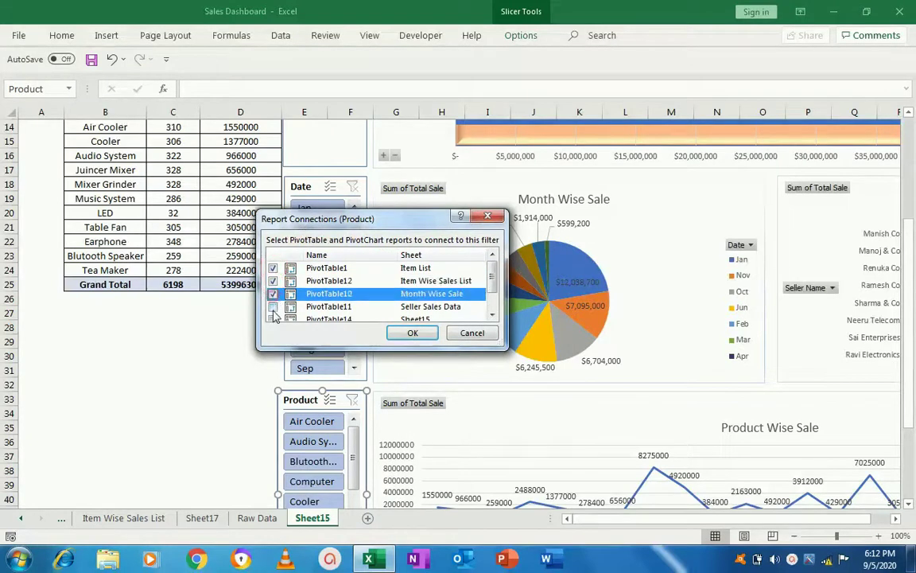
left_click(273, 307)
left_click(273, 319)
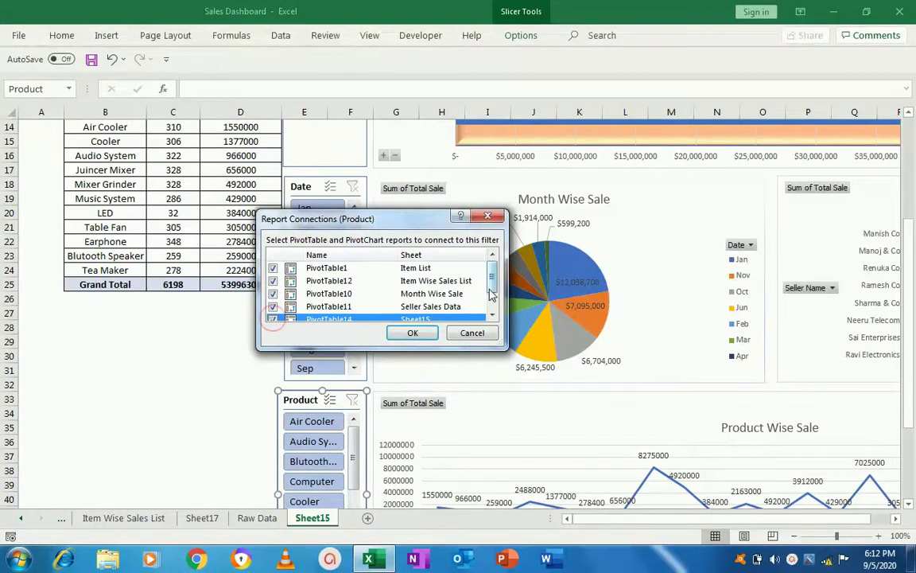
left_click_drag(493, 292, 494, 307)
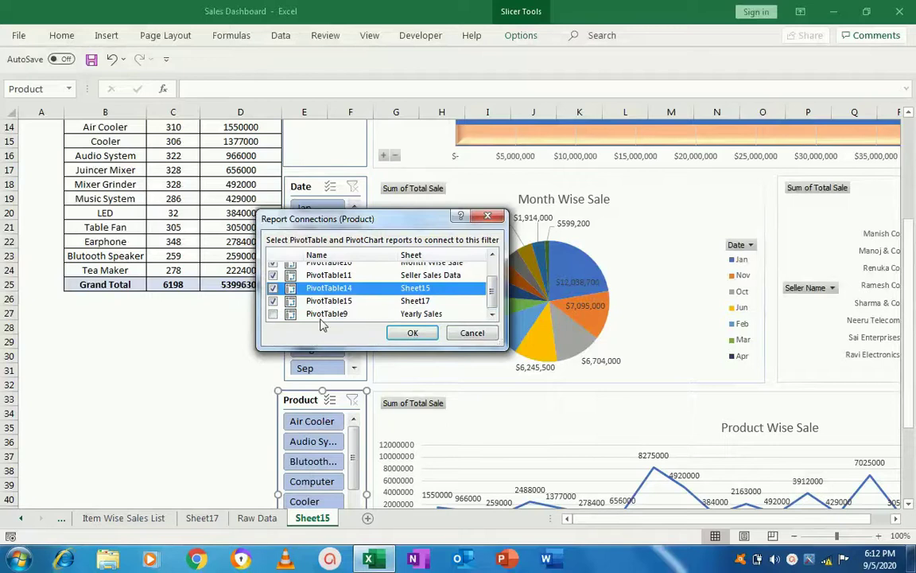
left_click(273, 315)
left_click(413, 334)
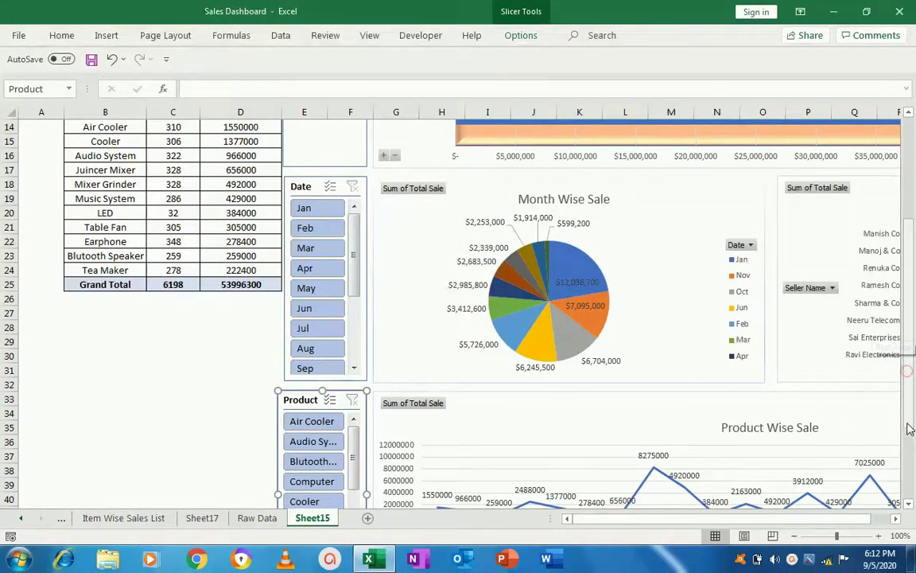
left_click_drag(909, 434, 908, 260)
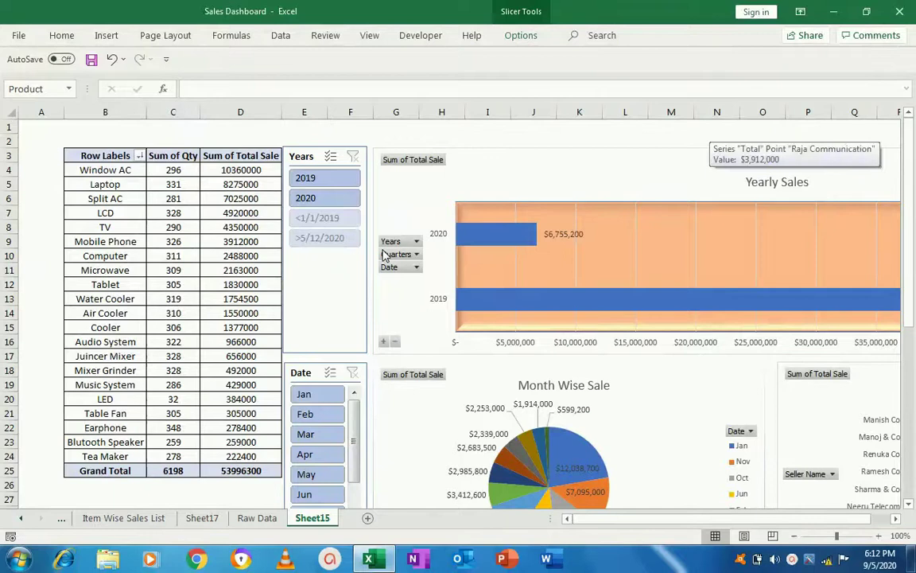
Filter the dashboard to 2019 and scroll through the updated charts.
left_click(311, 180)
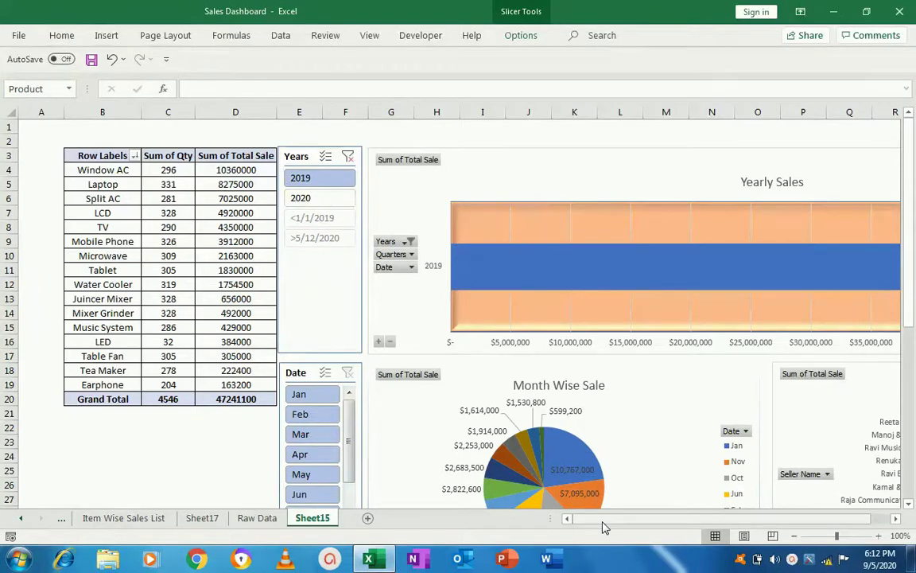
left_click_drag(604, 520, 654, 521)
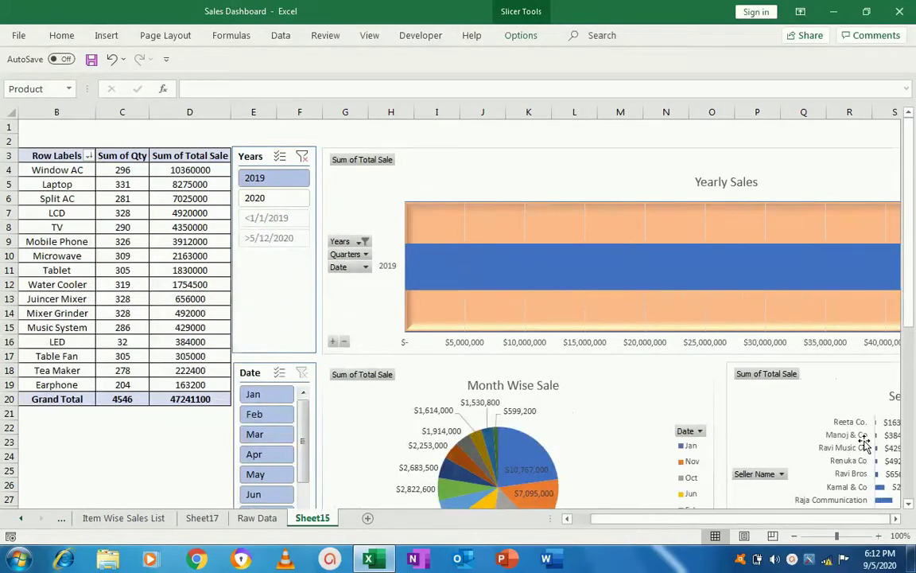
left_click_drag(907, 247, 903, 435)
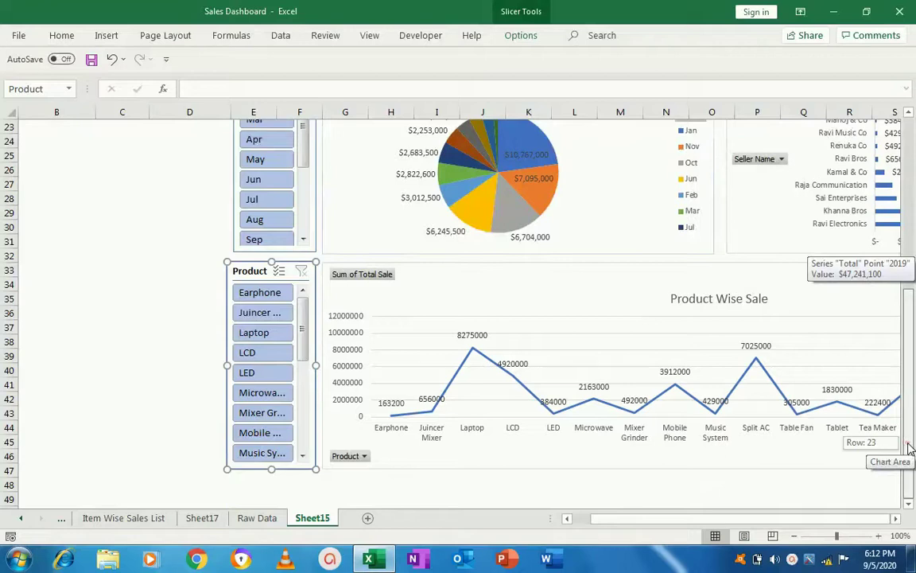
left_click_drag(909, 456, 907, 147)
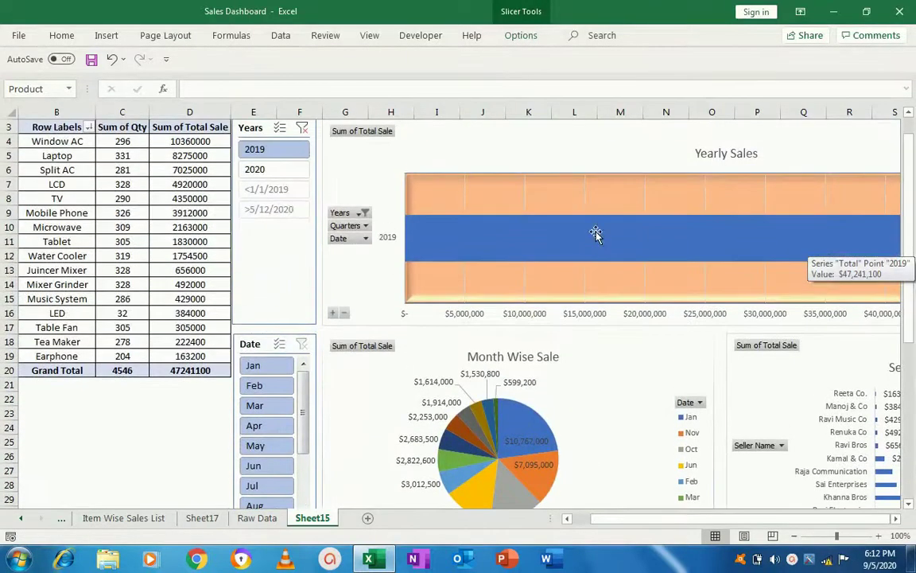
Clear the Years filter and select 2020, giving a pivot total of 6755200.
left_click(301, 128)
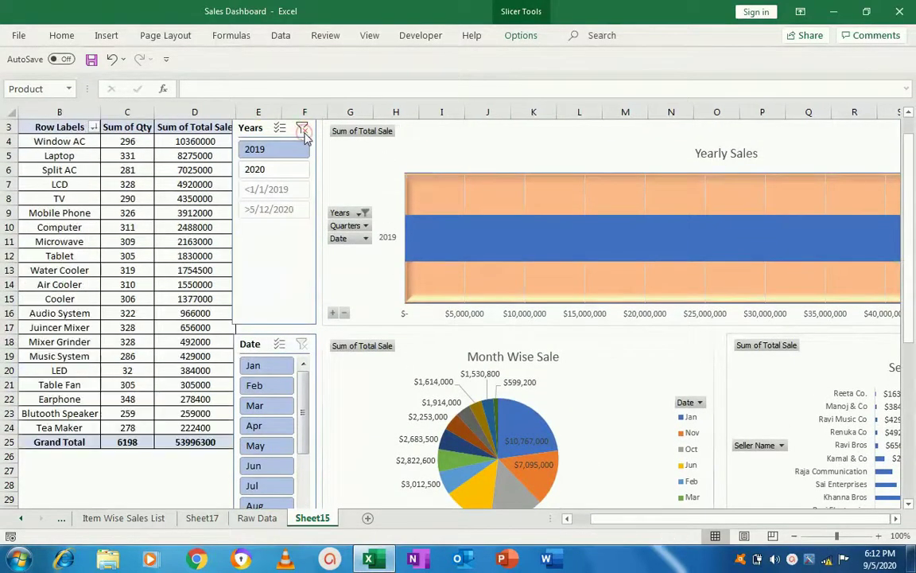
left_click(278, 171)
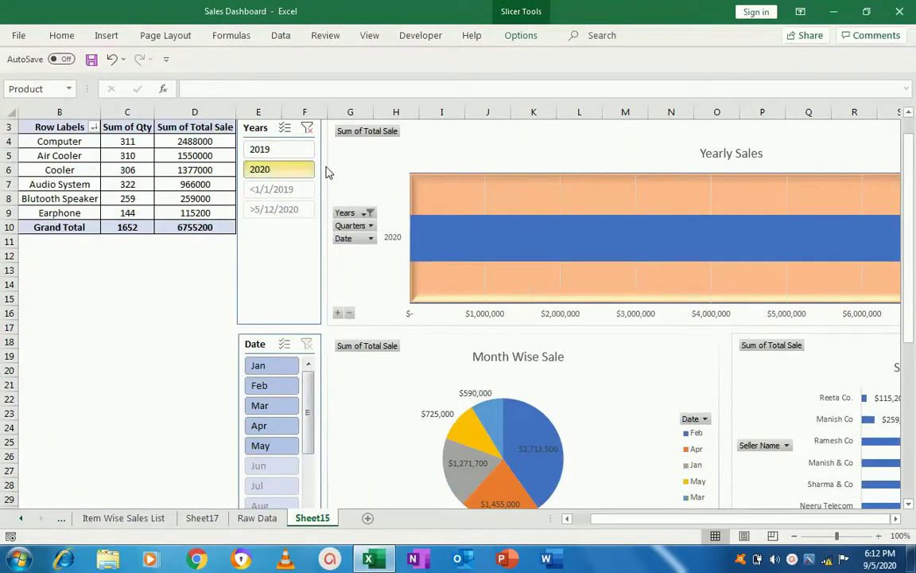
left_click_drag(907, 261, 913, 452)
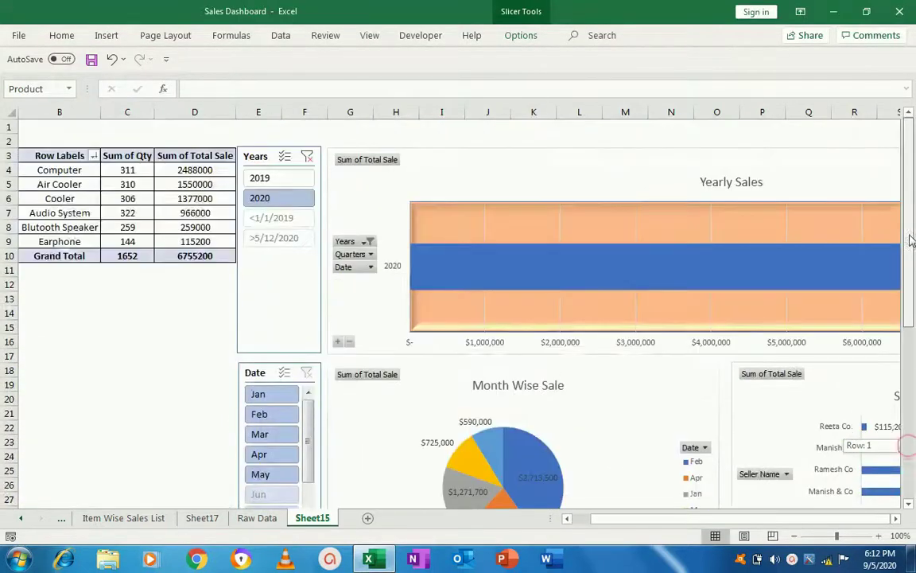
left_click_drag(913, 452, 913, 254)
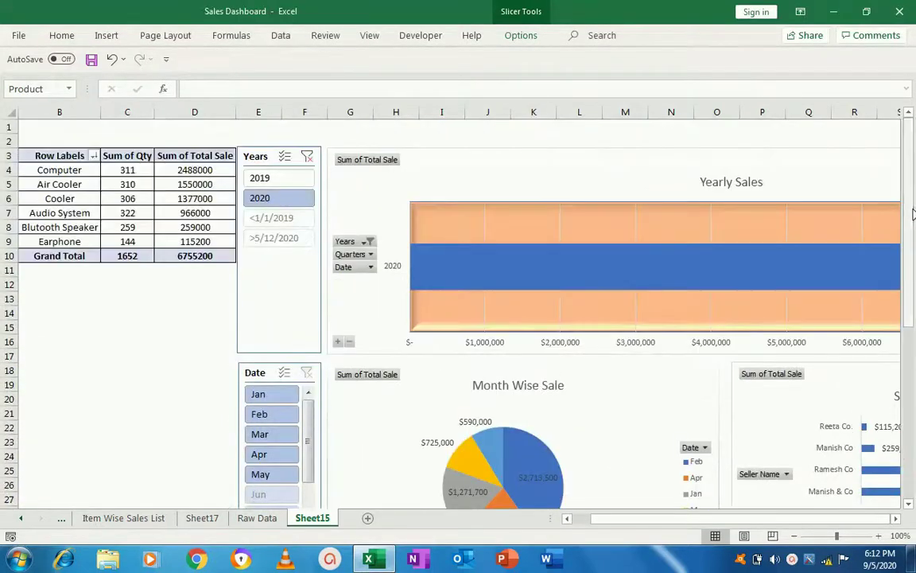
left_click(281, 196)
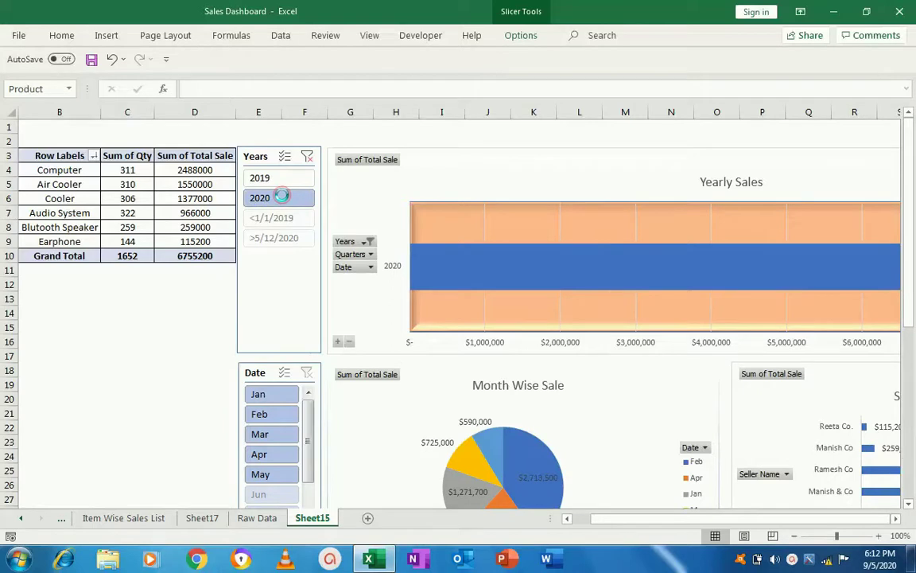
Clear the Years filter and show only February sales in the Date slicer.
left_click(307, 158)
left_click(272, 420)
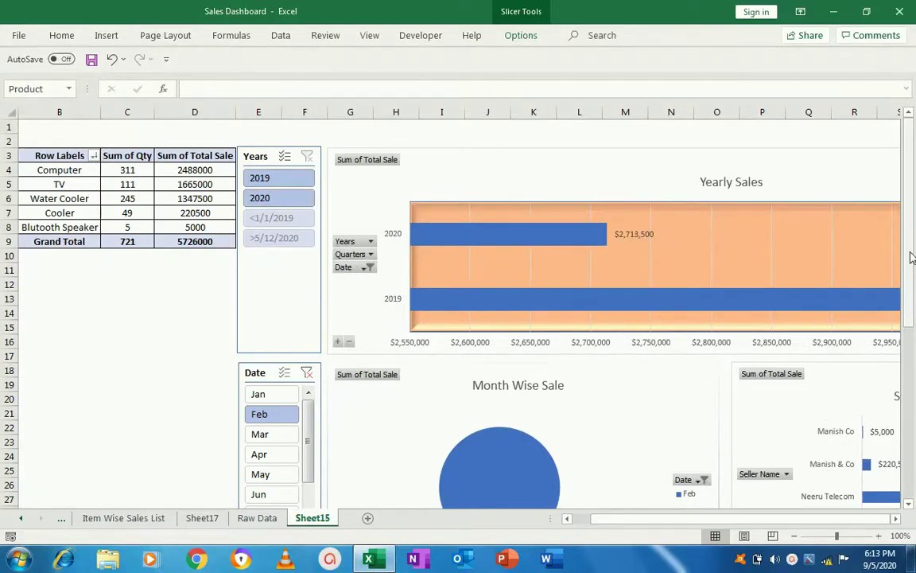
left_click_drag(911, 256, 914, 451)
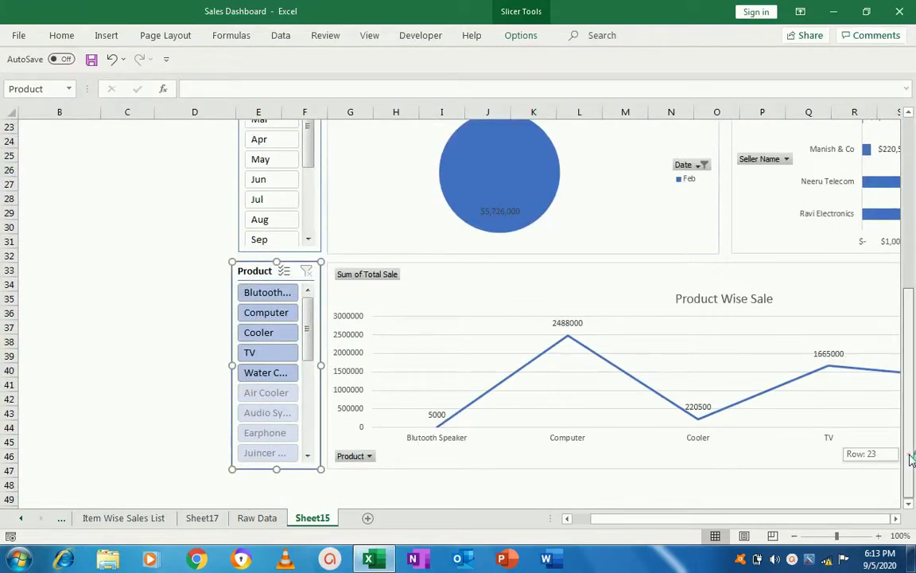
left_click_drag(912, 462, 912, 295)
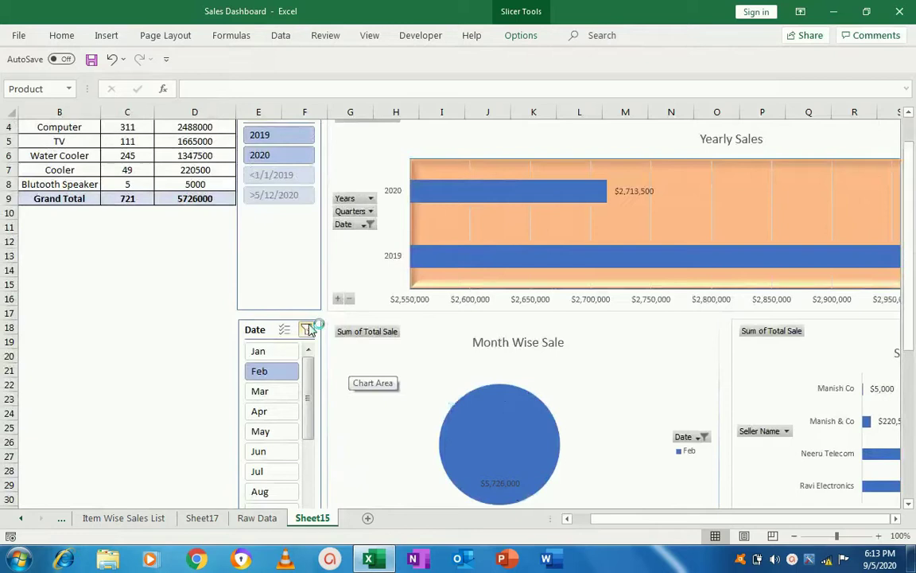
Switch the Date slicer filter to June sales only.
left_click(307, 330)
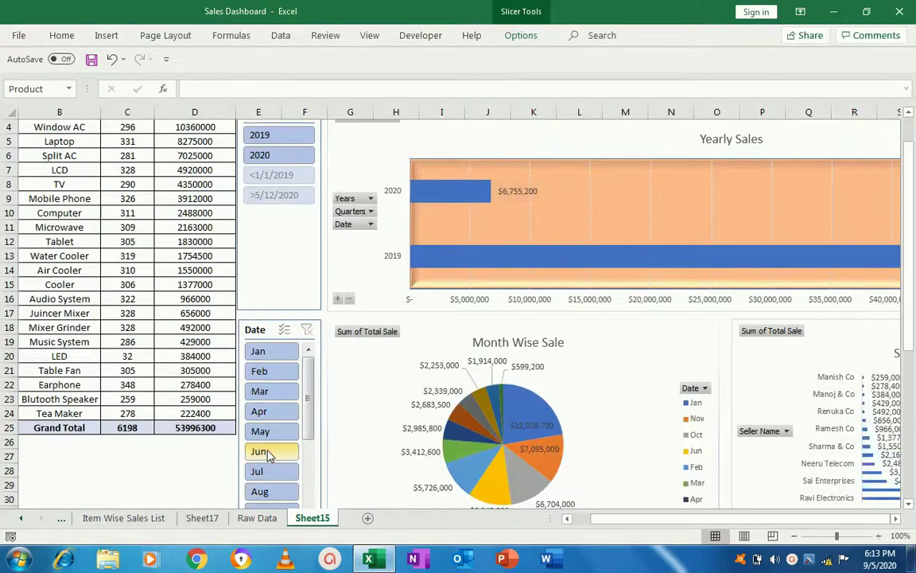
left_click(265, 451)
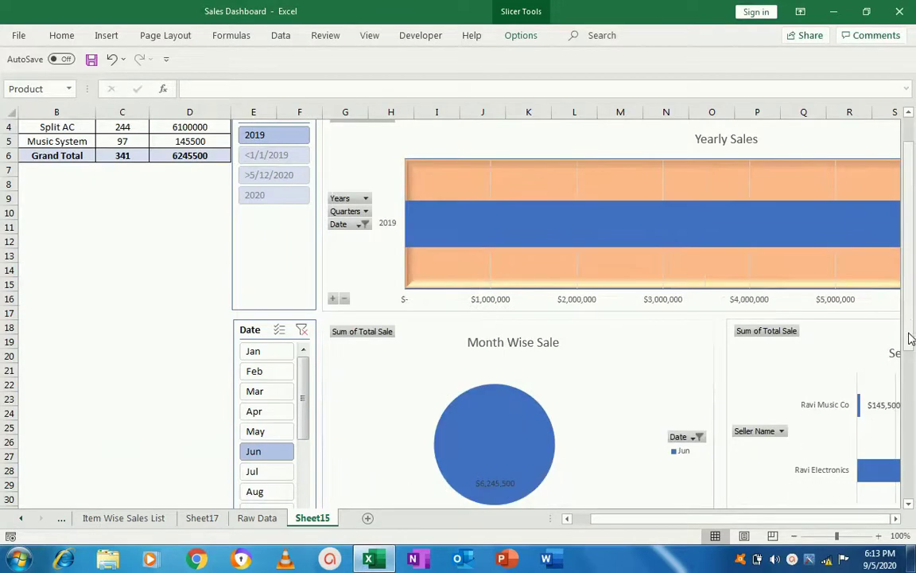
scroll(912, 324, "up", 1)
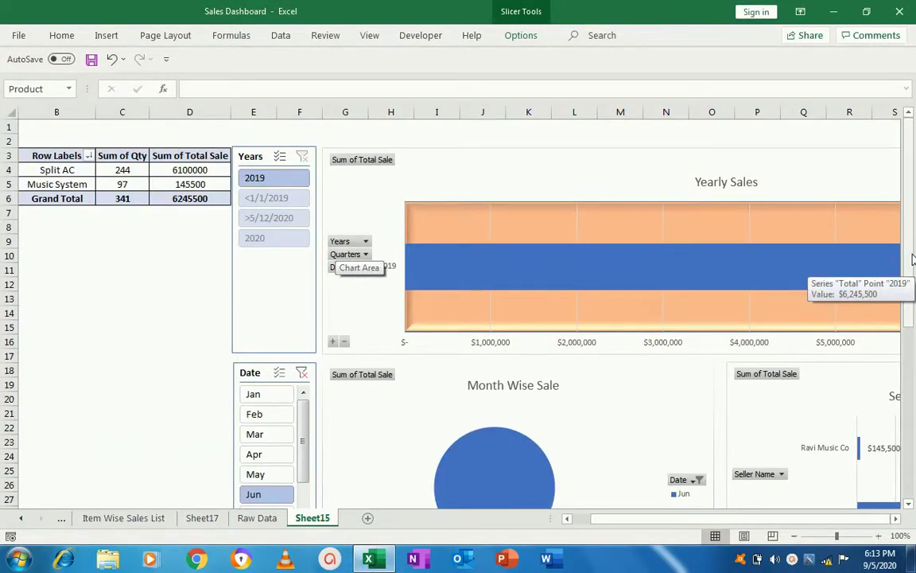
left_click_drag(637, 519, 672, 523)
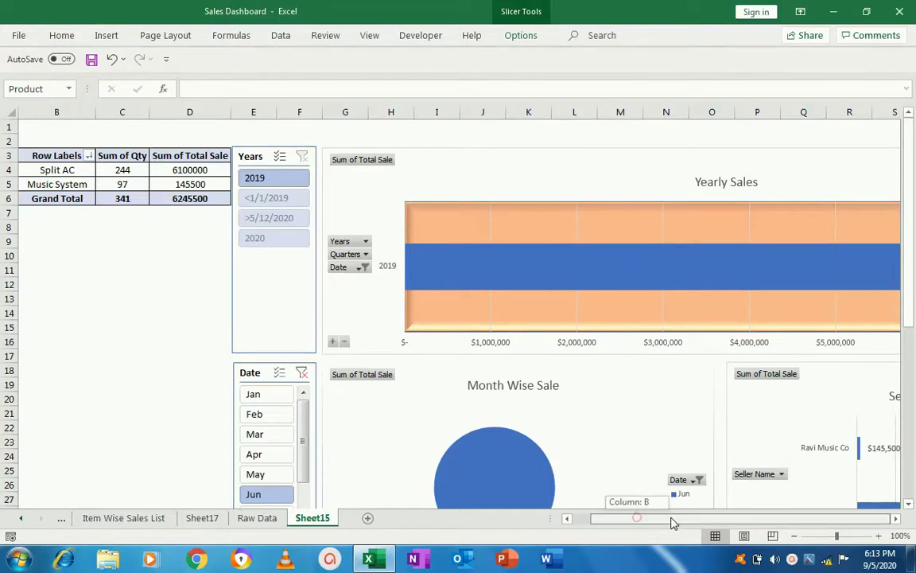
Clear the month filter so the pivot table totals 53996300 again.
left_click_drag(910, 302, 912, 480)
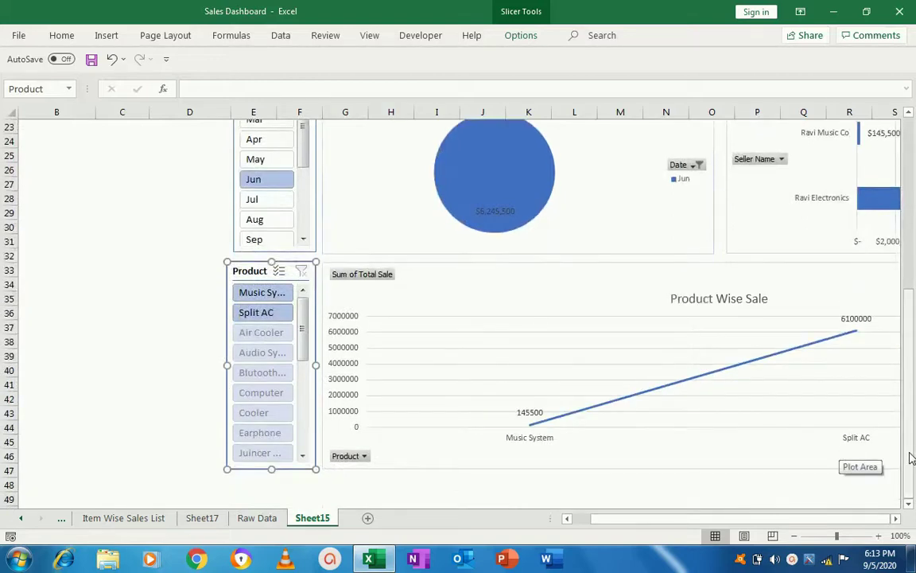
left_click_drag(910, 455, 910, 302)
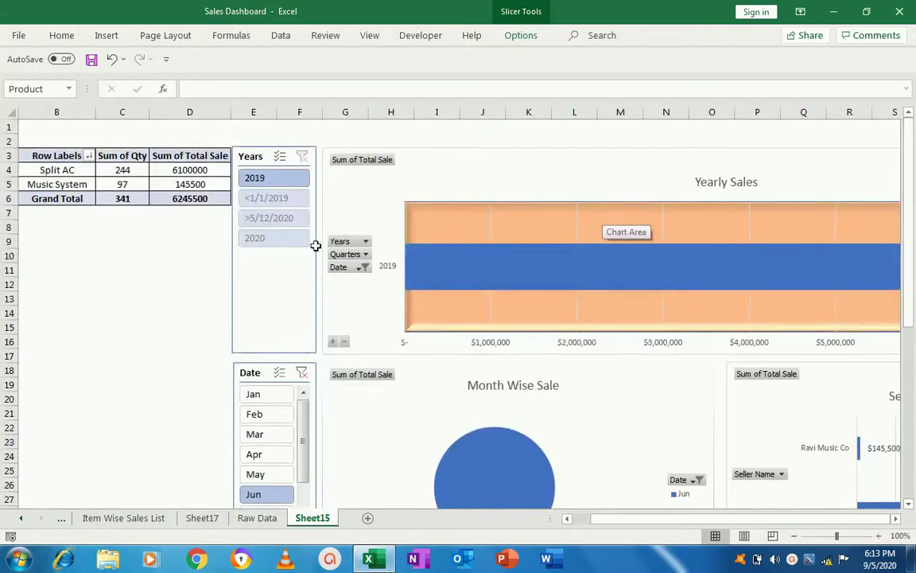
left_click(304, 375)
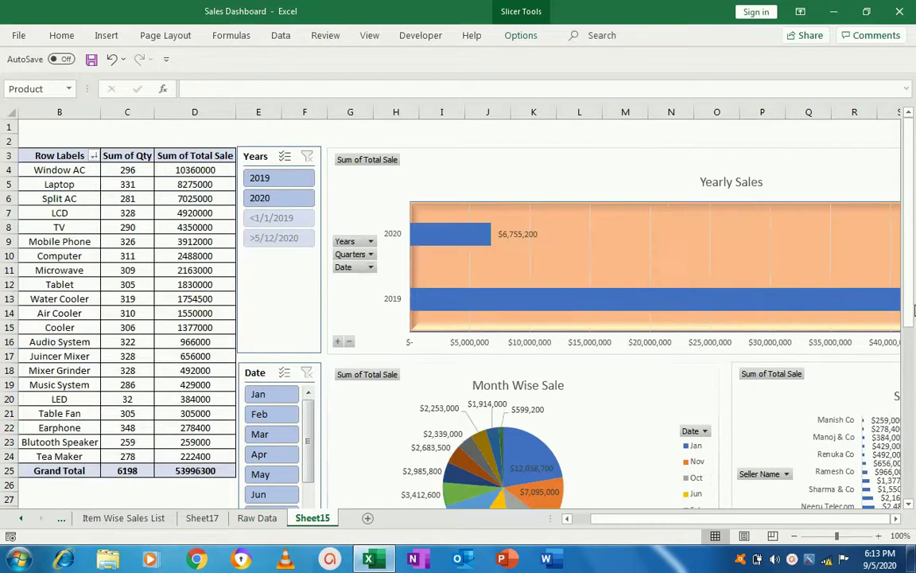
left_click_drag(908, 315, 908, 497)
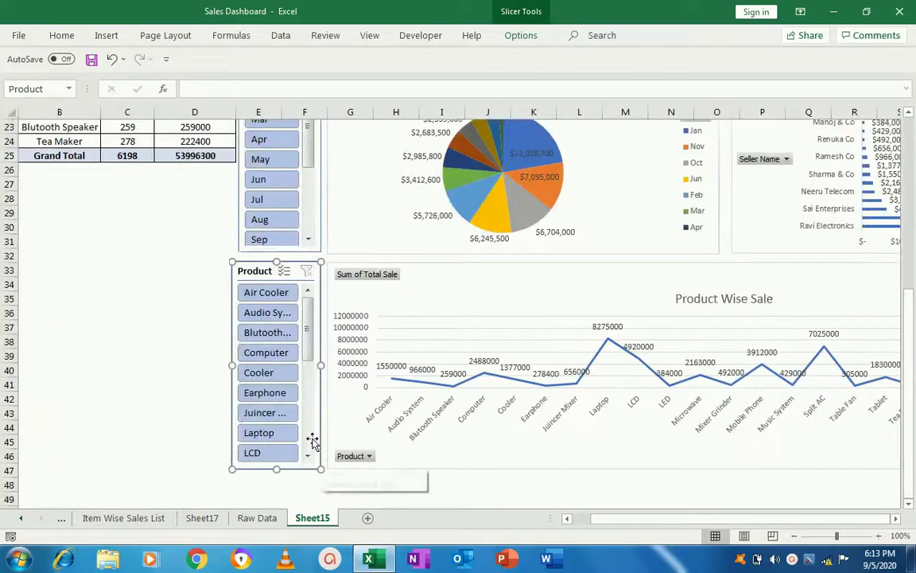
Filter the dashboard to Computer sales and review the Seller Sales Data chart.
left_click(263, 358)
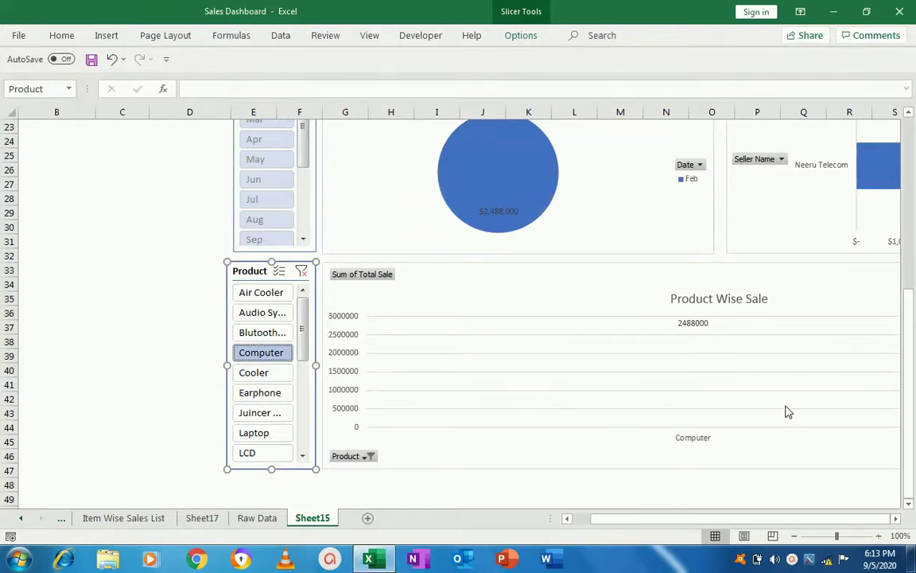
left_click_drag(911, 398, 911, 374)
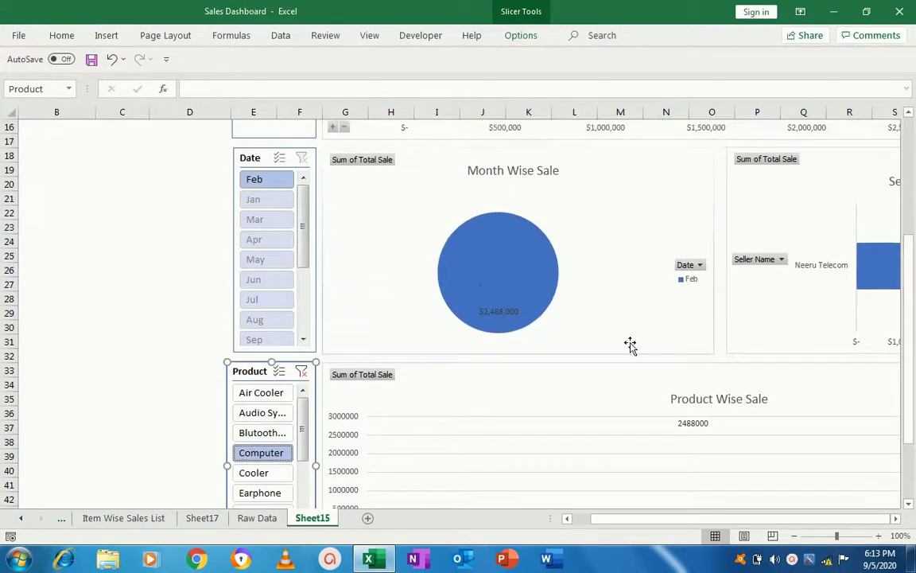
left_click_drag(628, 522, 629, 523)
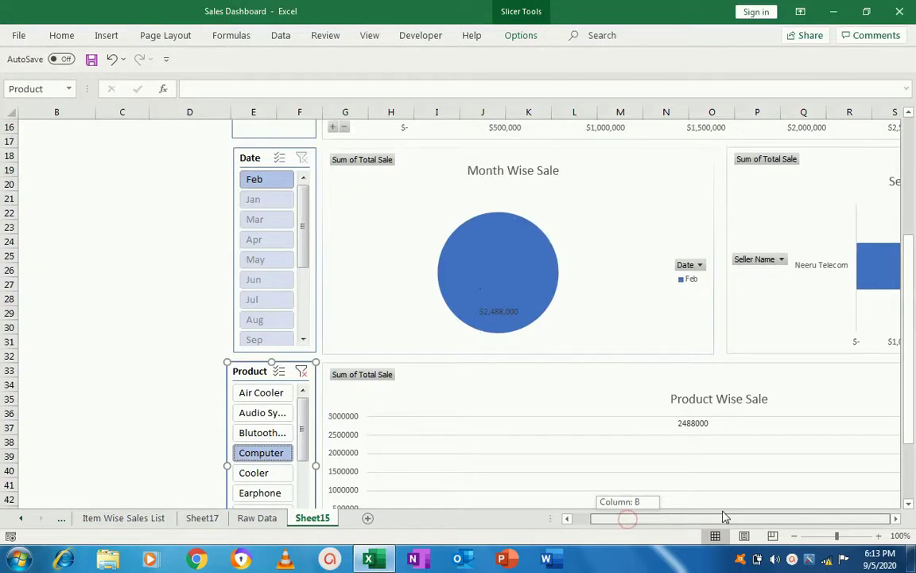
left_click_drag(725, 517, 723, 515)
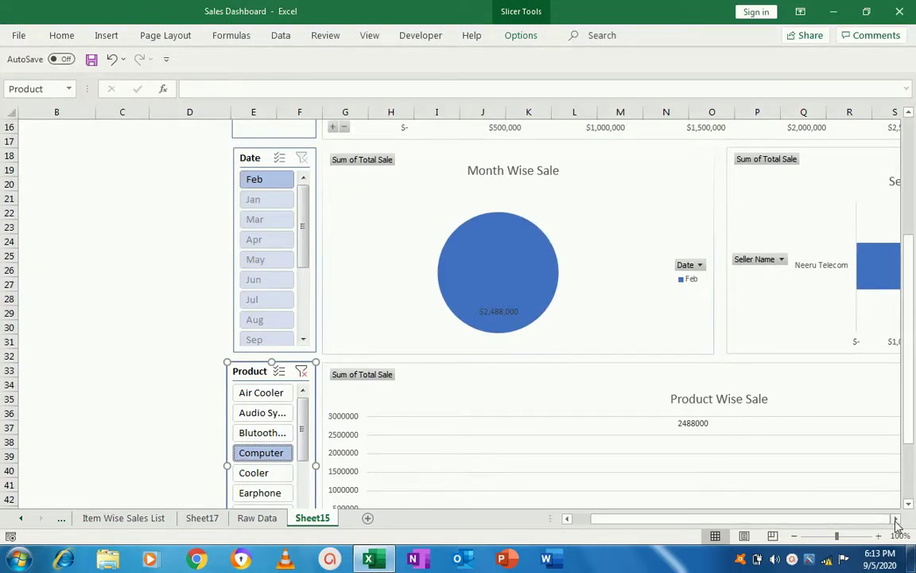
left_click(896, 519)
left_click(896, 519)
left_click(895, 518)
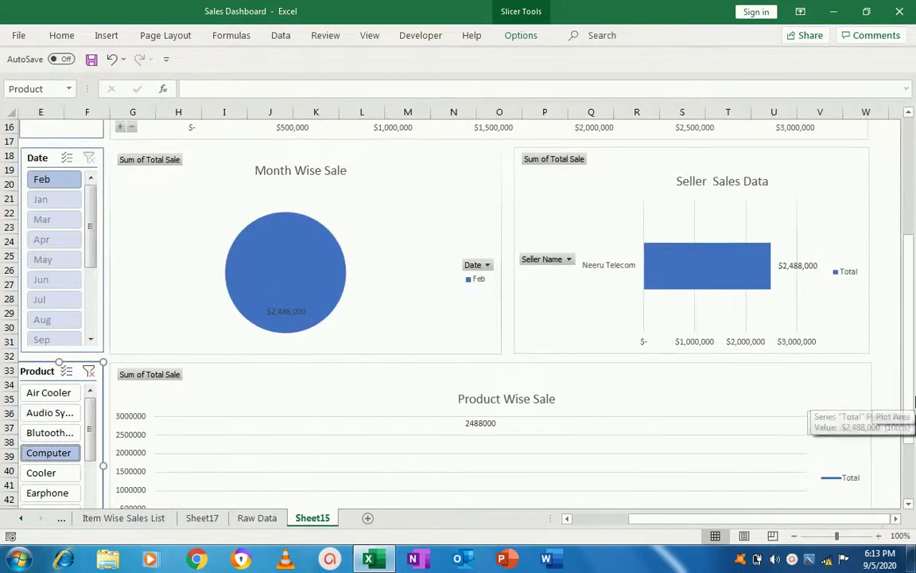
left_click_drag(913, 402, 911, 286)
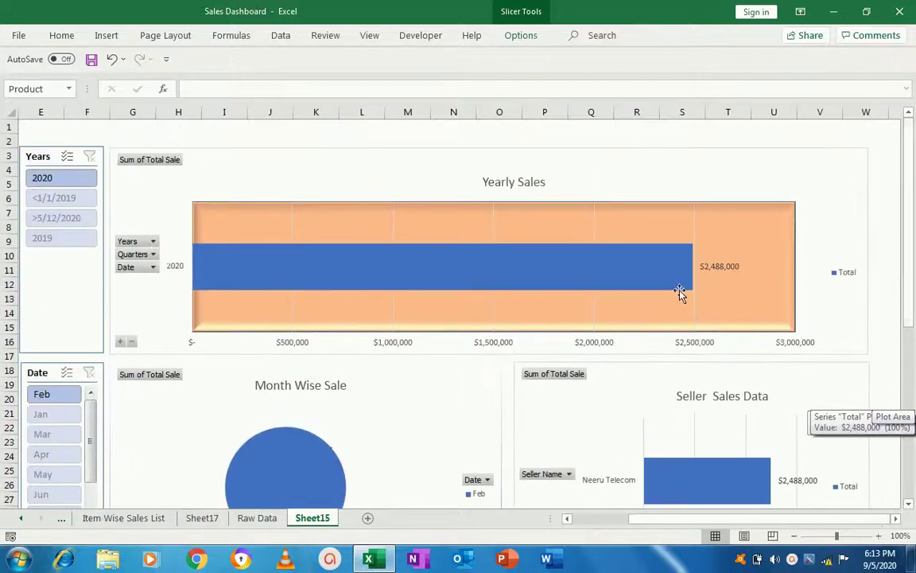
left_click_drag(716, 519, 666, 519)
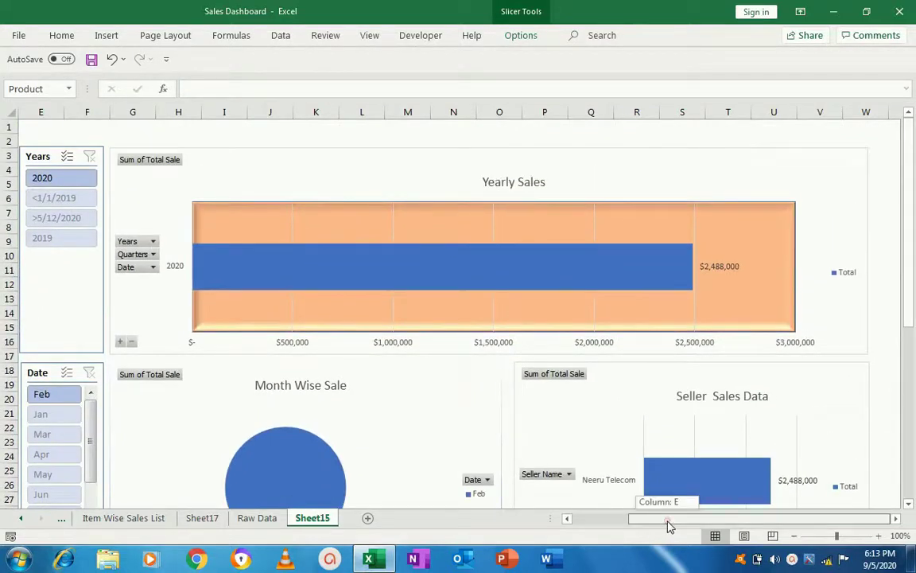
left_click_drag(910, 296, 910, 314)
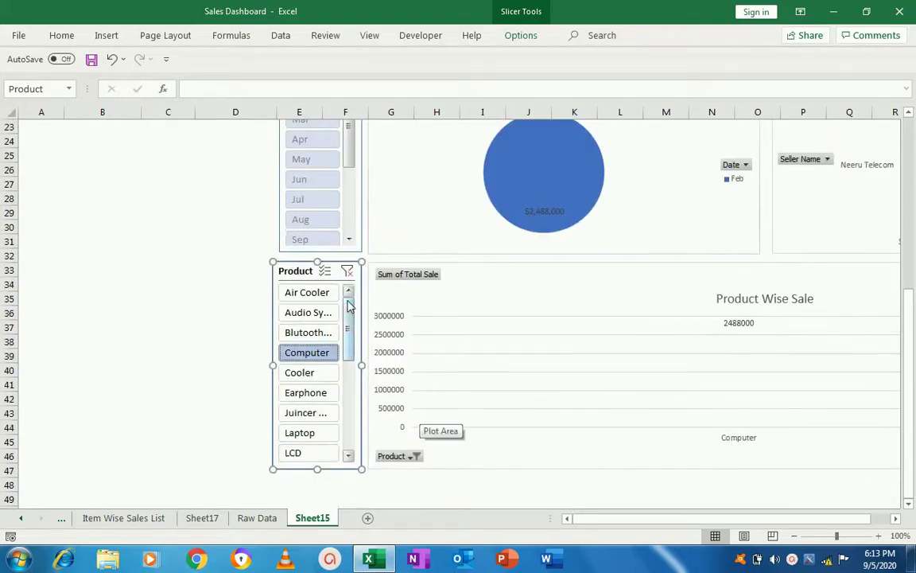
Clear the product filter, try Juincer Mixer only, then clear it again.
left_click(347, 276)
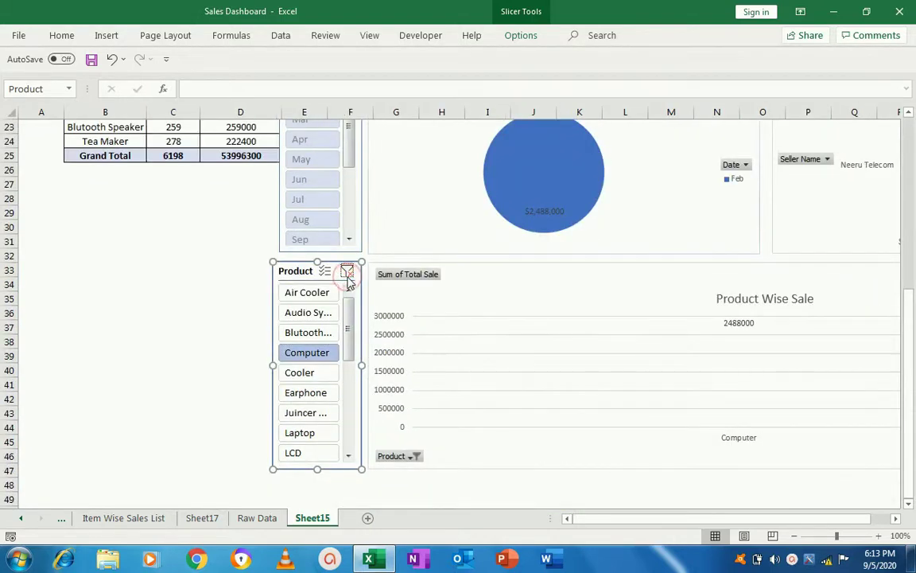
left_click(303, 415)
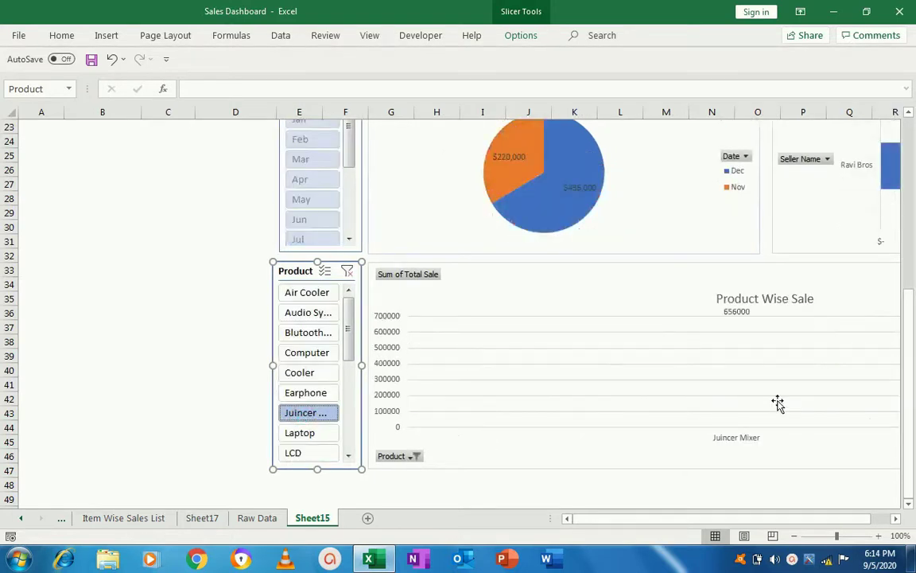
mouse_move(909, 351)
left_mouse_down()
mouse_move(912, 244)
mouse_move(914, 410)
left_mouse_up()
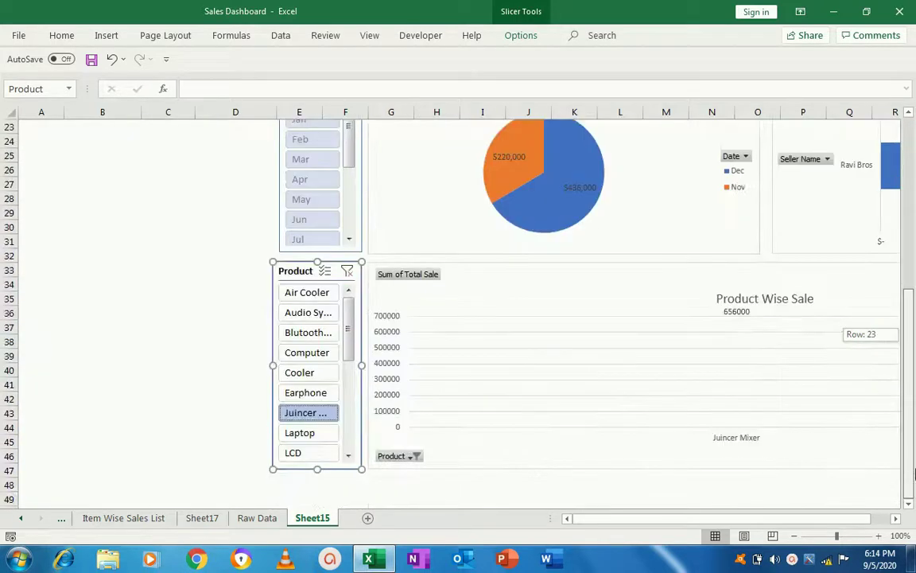
left_click(347, 272)
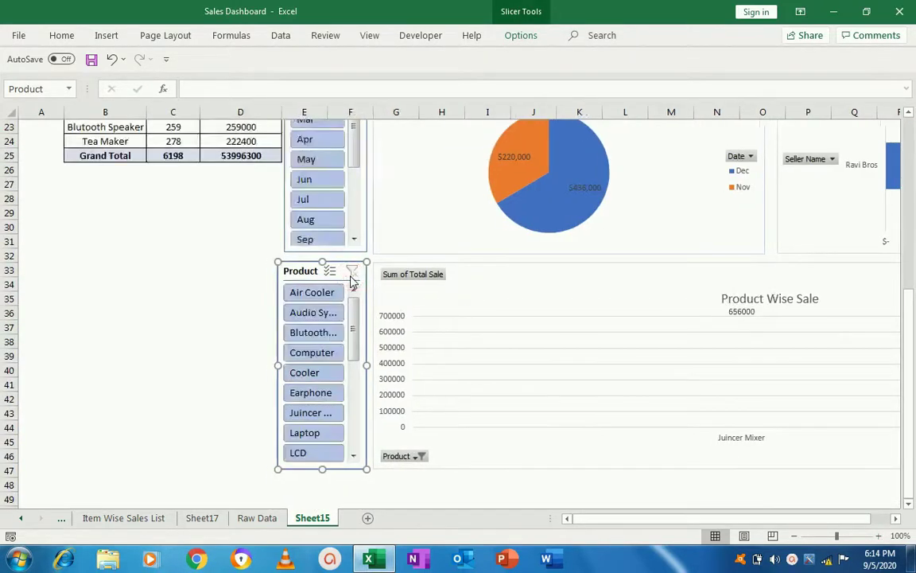
left_click_drag(912, 343, 913, 202)
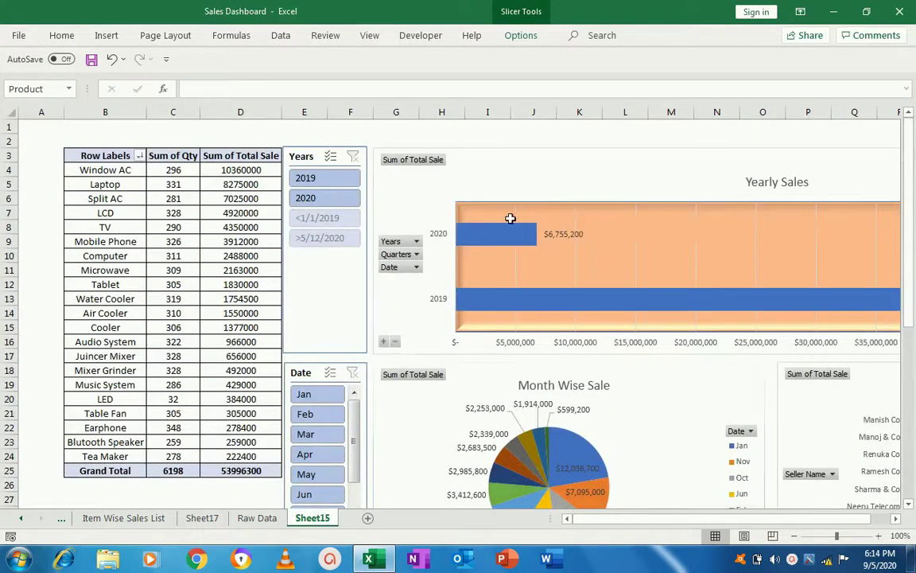
Limit the pivot table's product row labels to Cooler only.
left_click(139, 156)
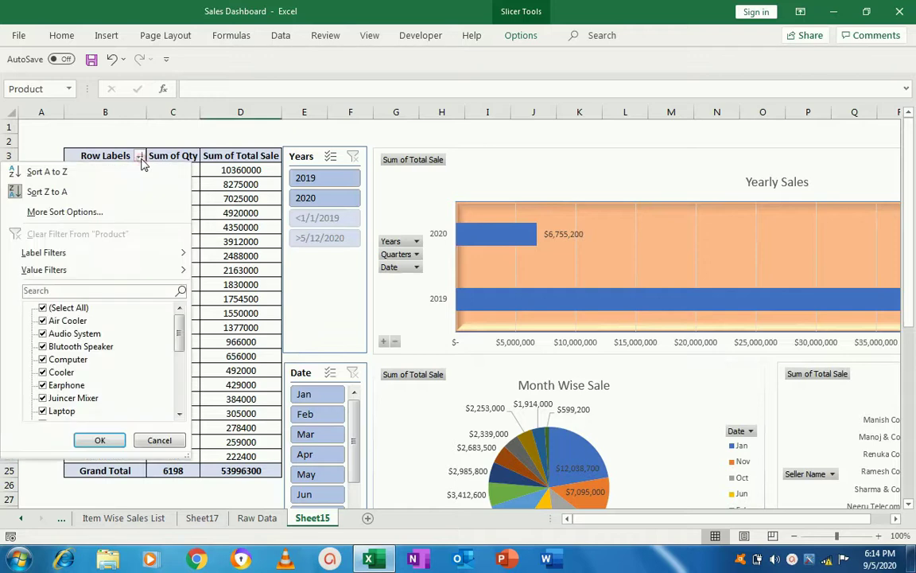
left_click(43, 309)
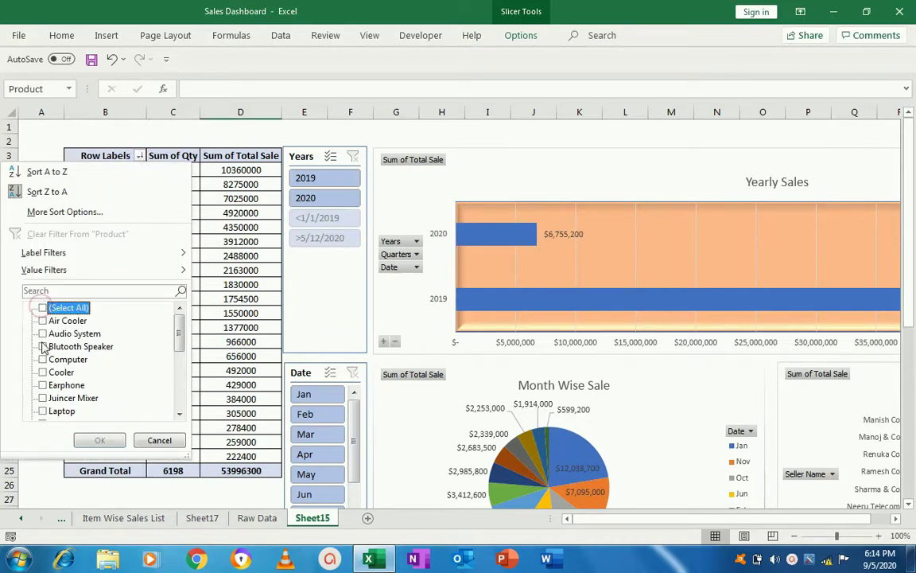
left_click(43, 373)
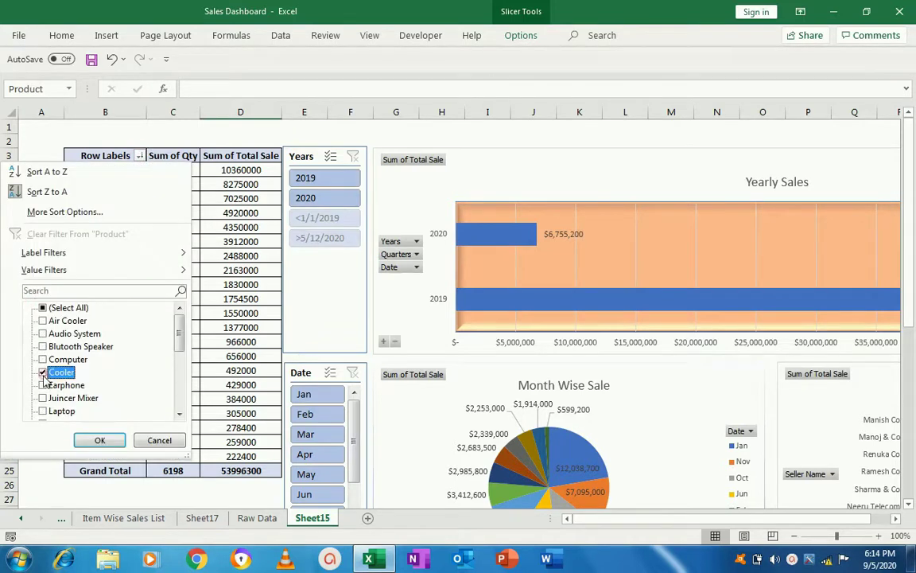
left_click(100, 442)
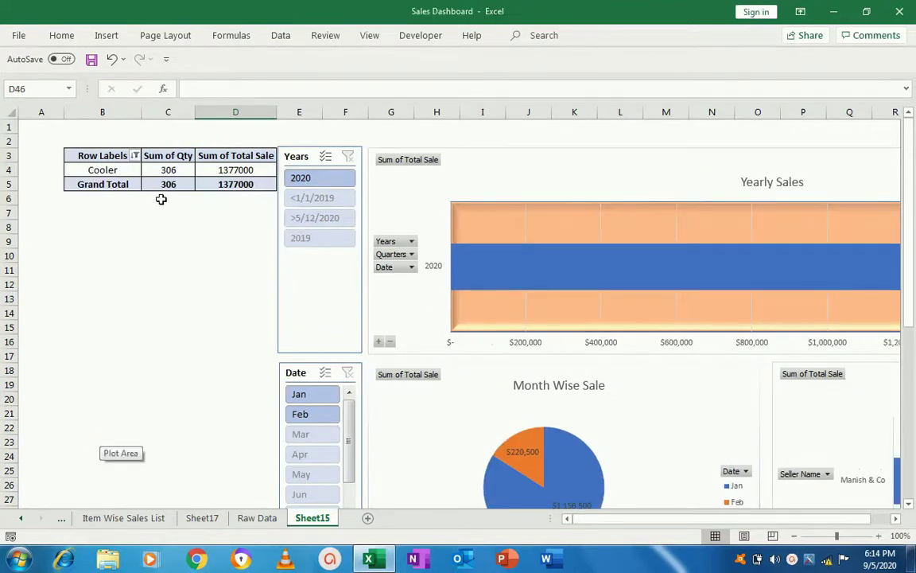
Review the Cooler-filtered charts, then clear the Product filter from the pivot table.
left_click_drag(610, 519, 690, 518)
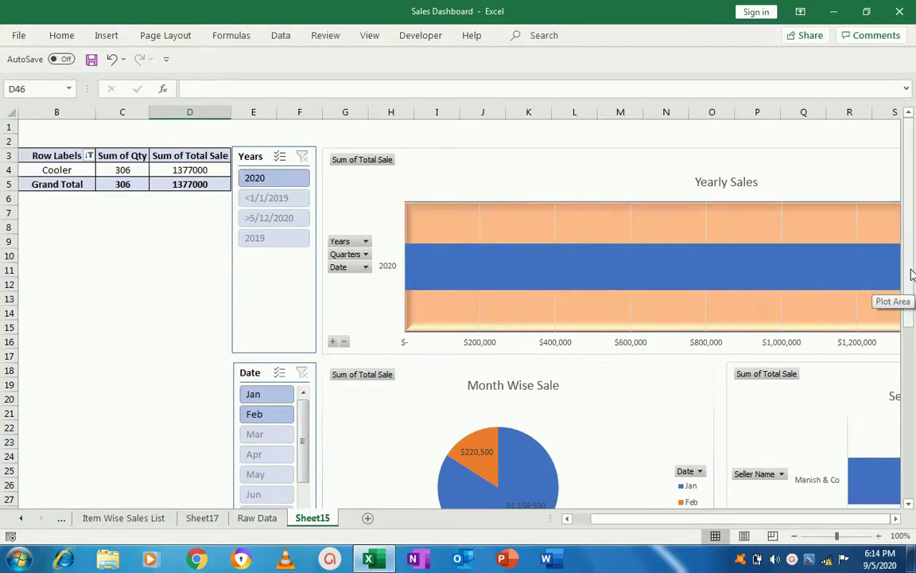
left_click_drag(912, 310, 909, 387)
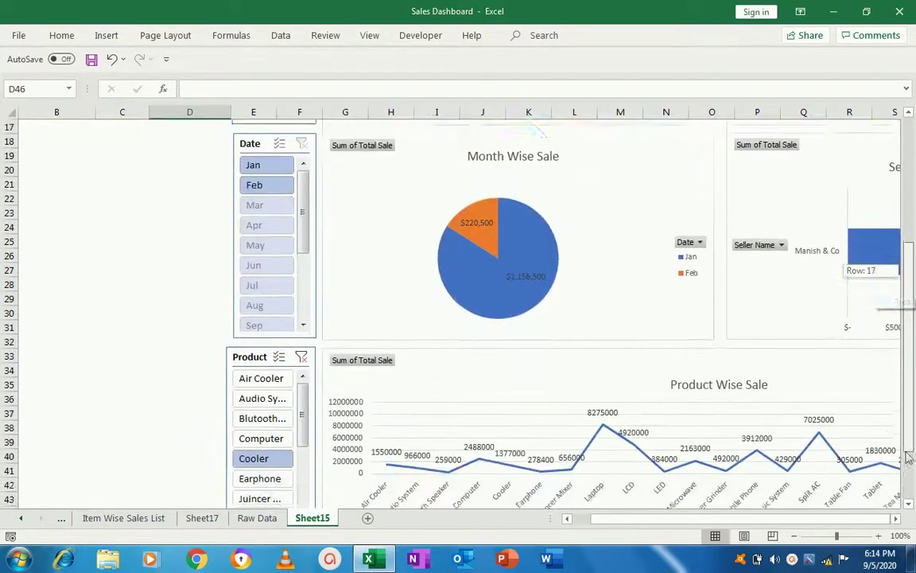
left_click_drag(909, 387, 908, 402)
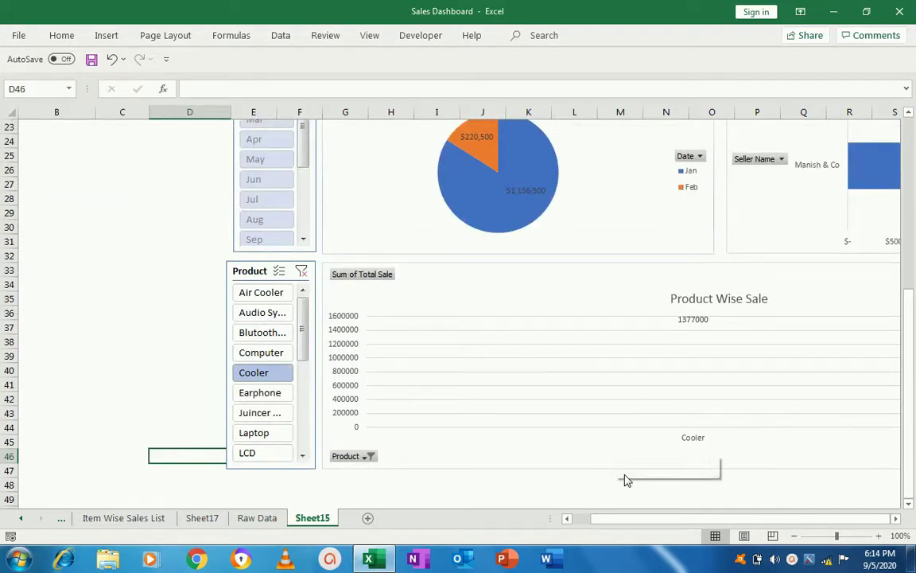
left_click_drag(707, 518, 707, 522)
left_click_drag(908, 387, 912, 139)
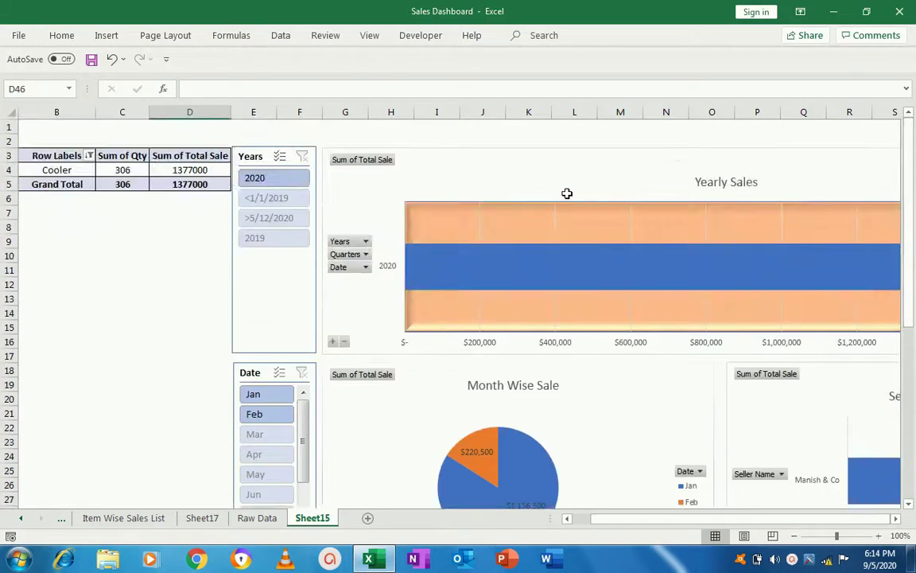
left_click(90, 156)
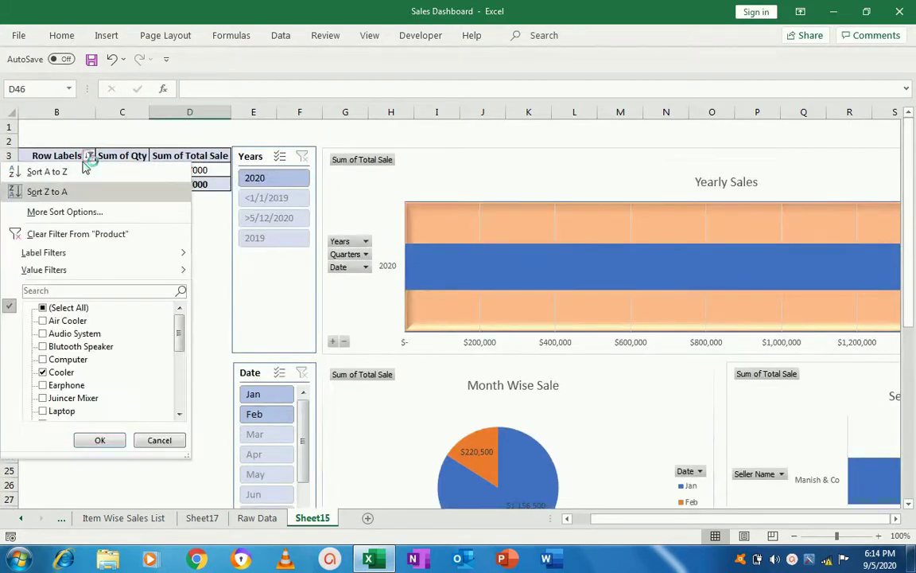
left_click(46, 235)
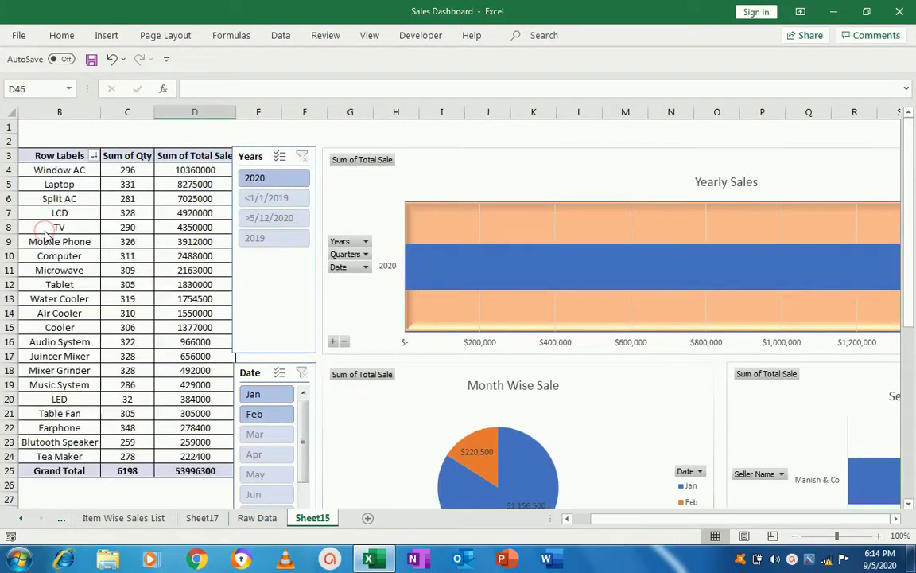
Limit the pivot table's product row labels to Laptop only.
left_click(93, 156)
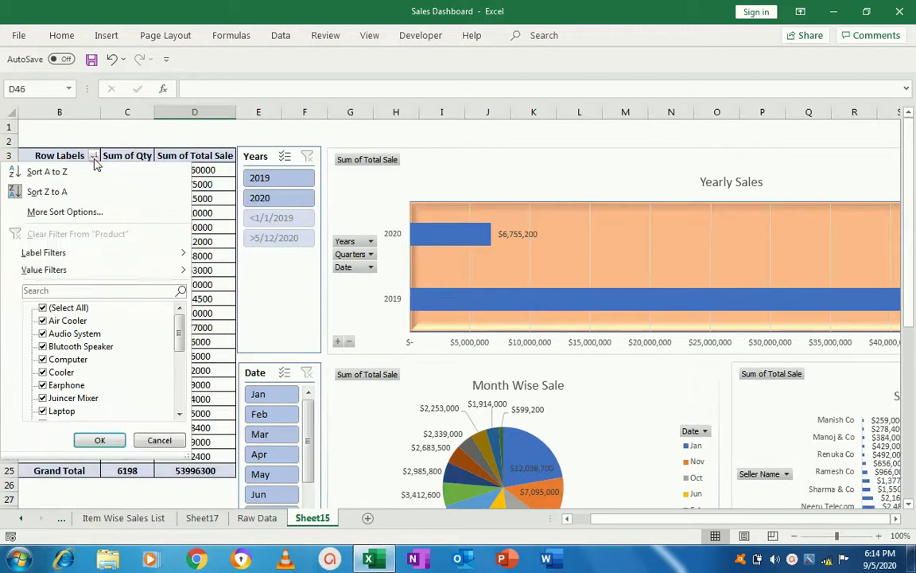
left_click(43, 308)
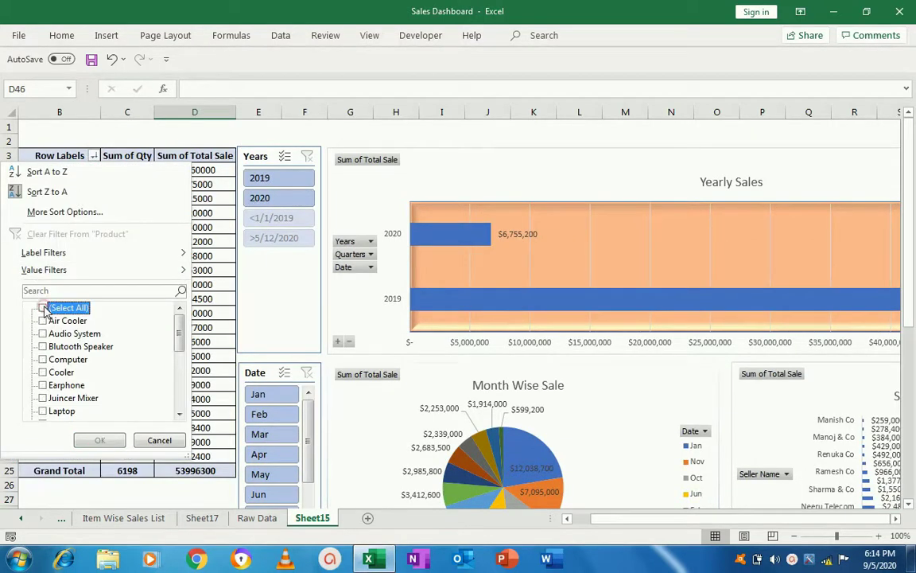
left_click(43, 412)
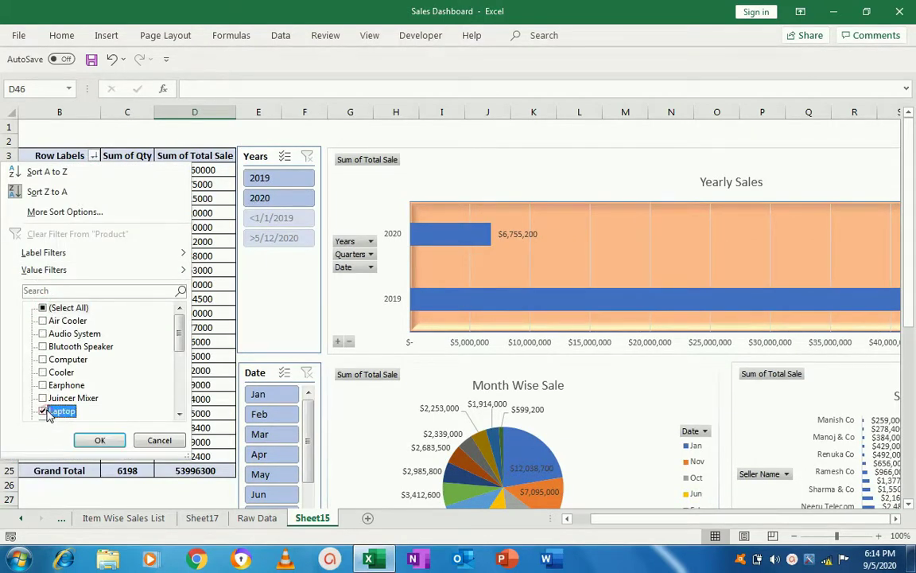
left_click(98, 440)
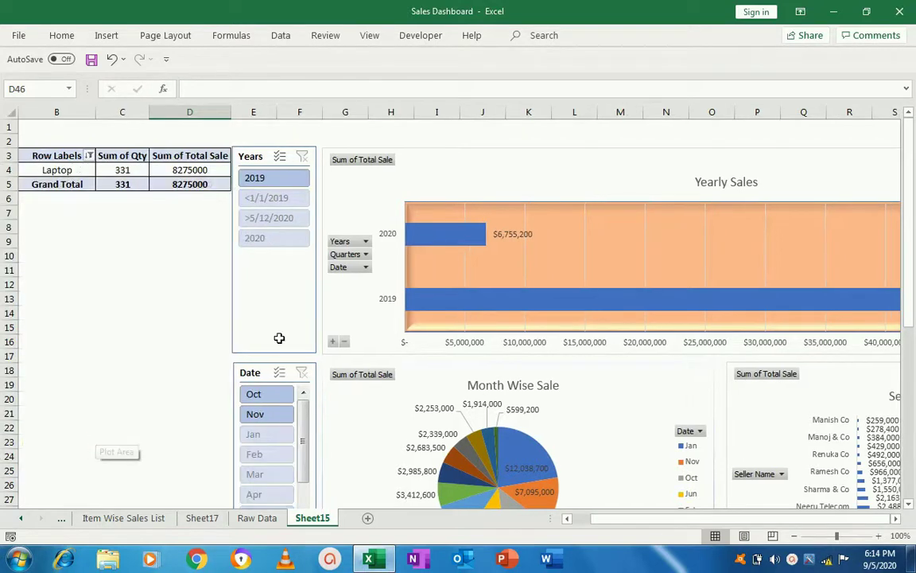
Scroll across to review the Yearly Sales and Seller charts for Laptop.
left_click_drag(584, 519, 702, 510)
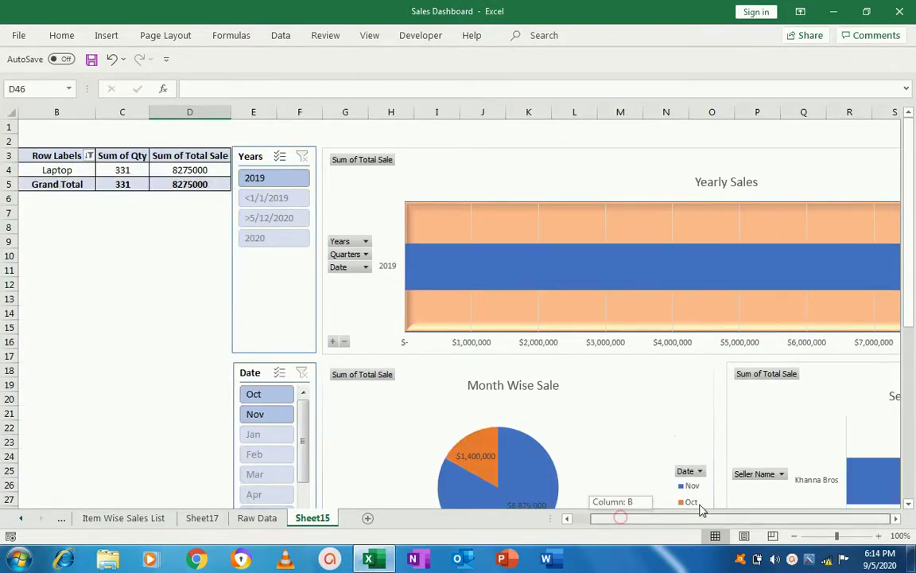
left_click_drag(806, 503, 884, 506)
left_click(897, 519)
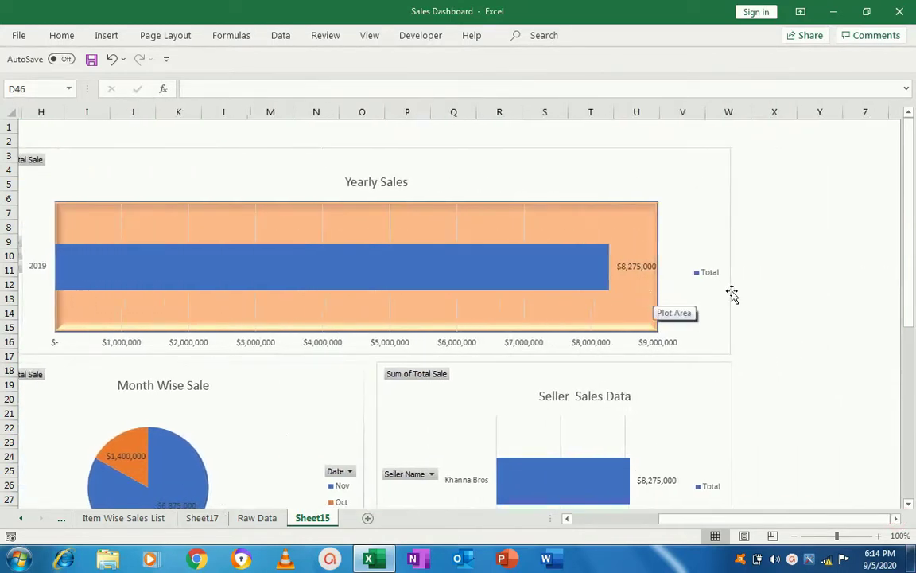
left_click_drag(910, 269, 911, 368)
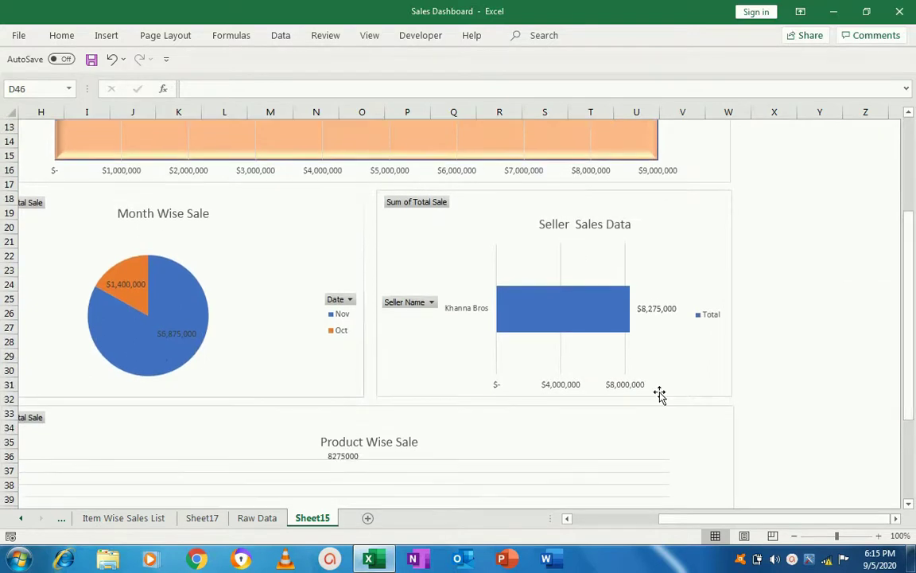
left_click_drag(912, 369, 910, 470)
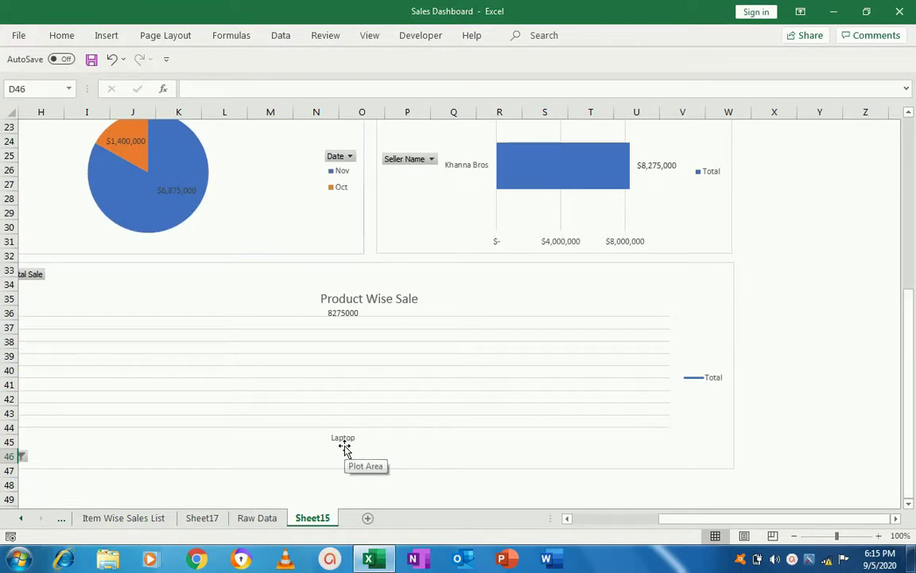
left_click_drag(725, 517, 608, 521)
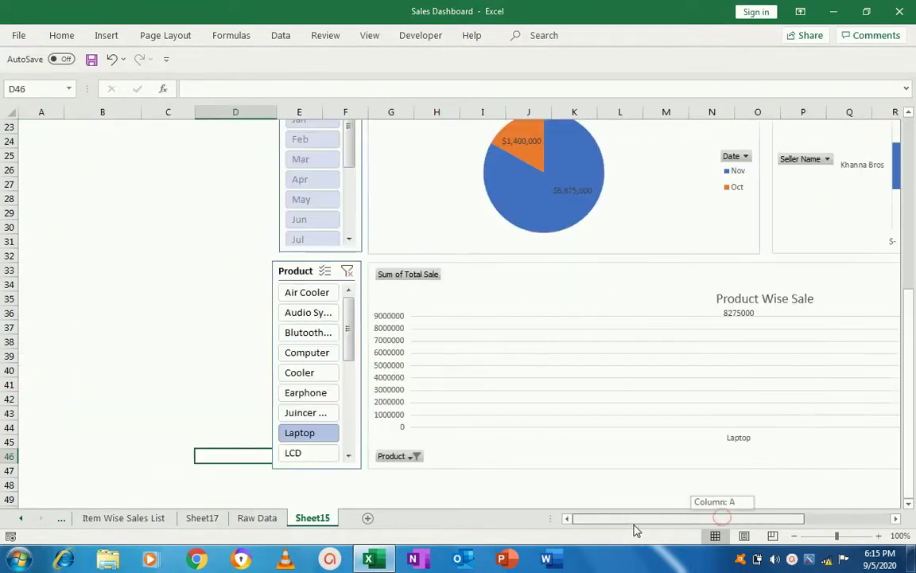
left_click_drag(910, 455, 911, 180)
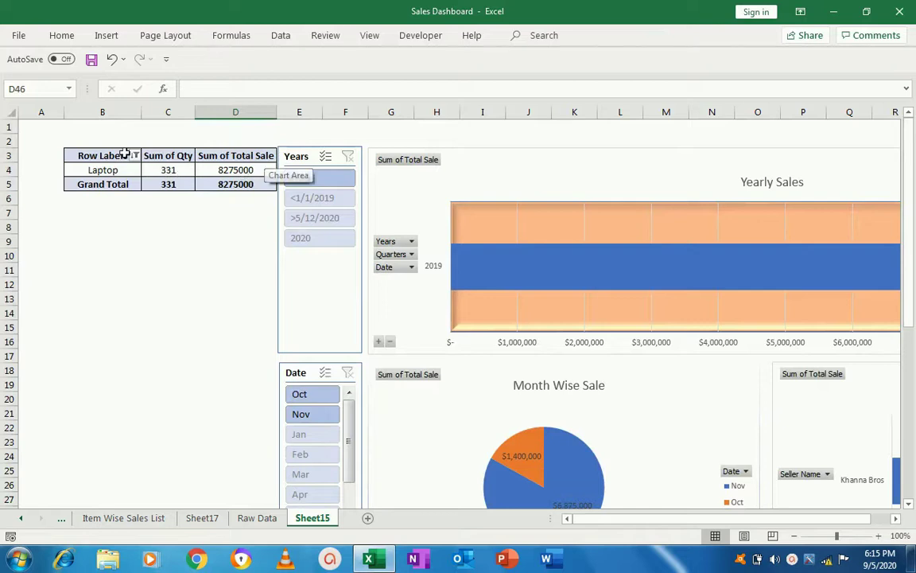
Clear the Product filter so the pivot table totals 53996300 again.
left_click(133, 159)
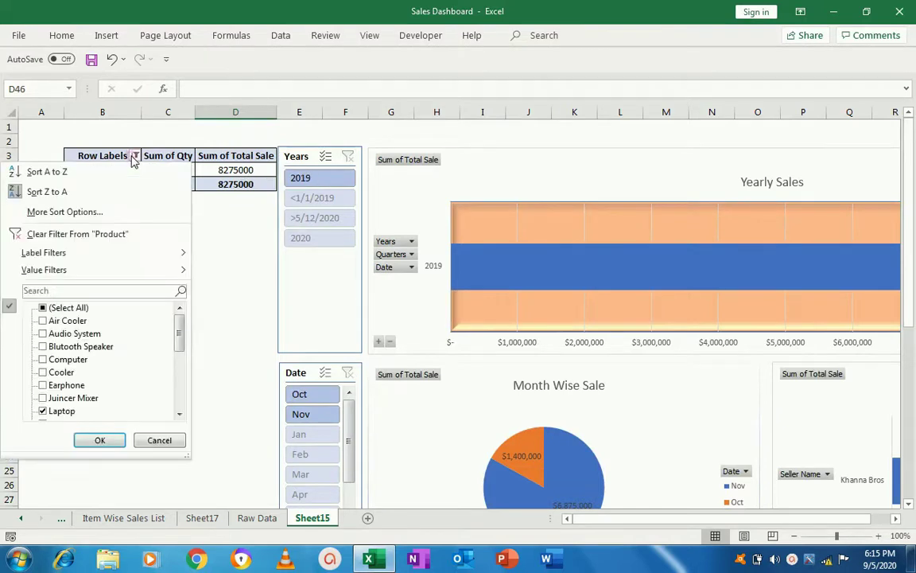
left_click(47, 235)
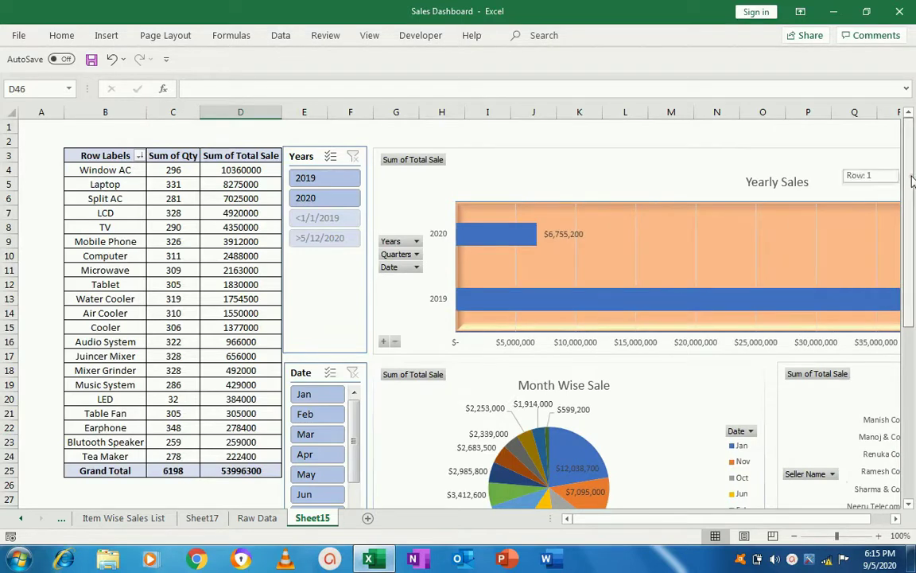
left_click_drag(667, 522, 899, 519)
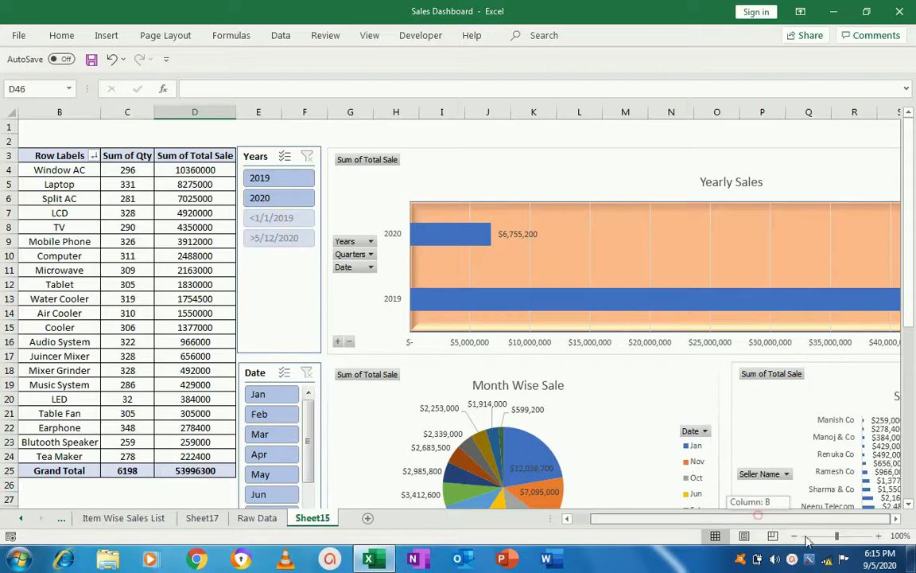
left_click(899, 520)
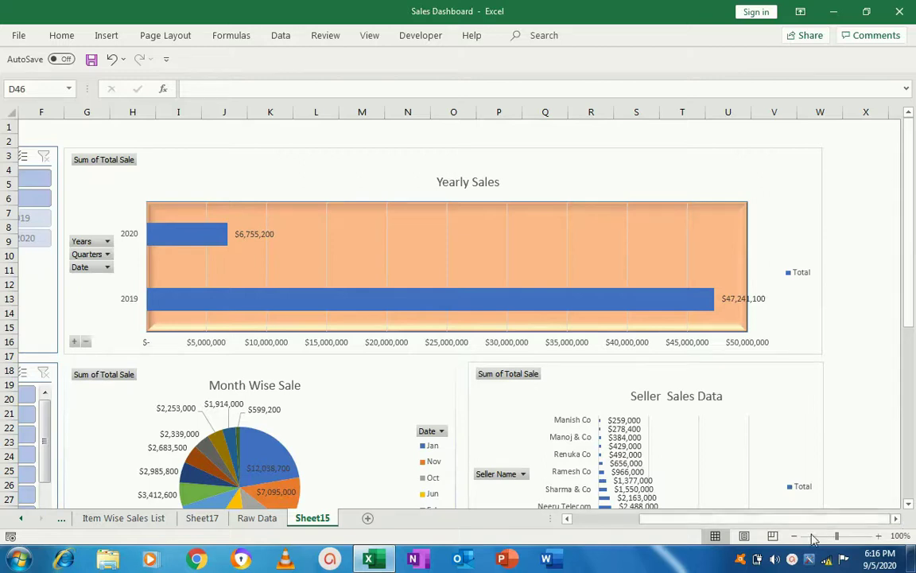
left_click(794, 559)
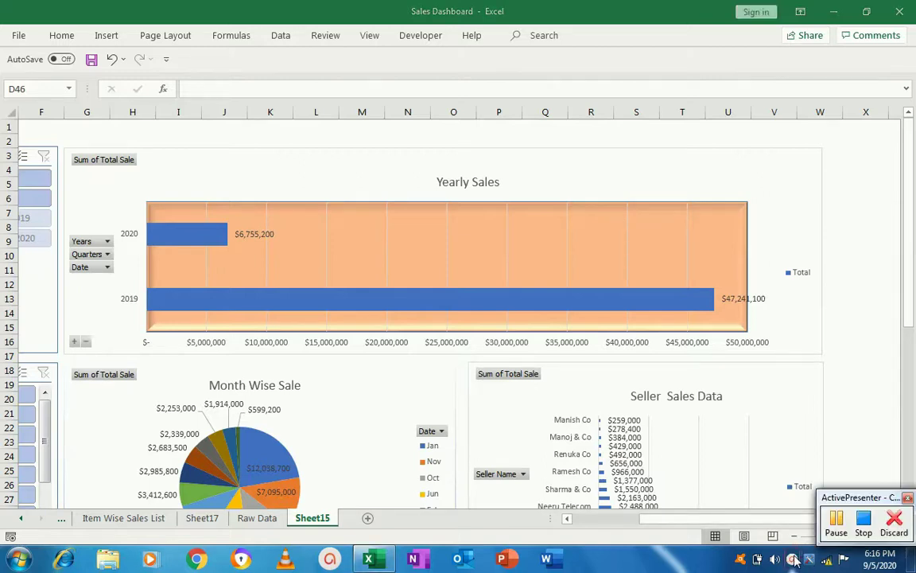